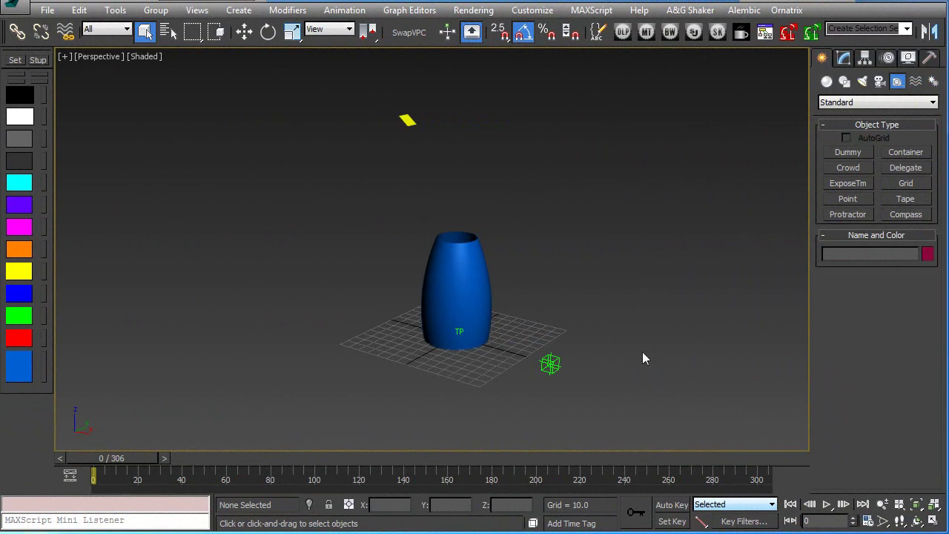
# Rename the blue vessel mesh as Container.
pyautogui.keyDown('alt'); pyautogui.moveTo(642, 359); pyautogui.dragTo(466, 200, button='middle'); pyautogui.keyUp('alt')
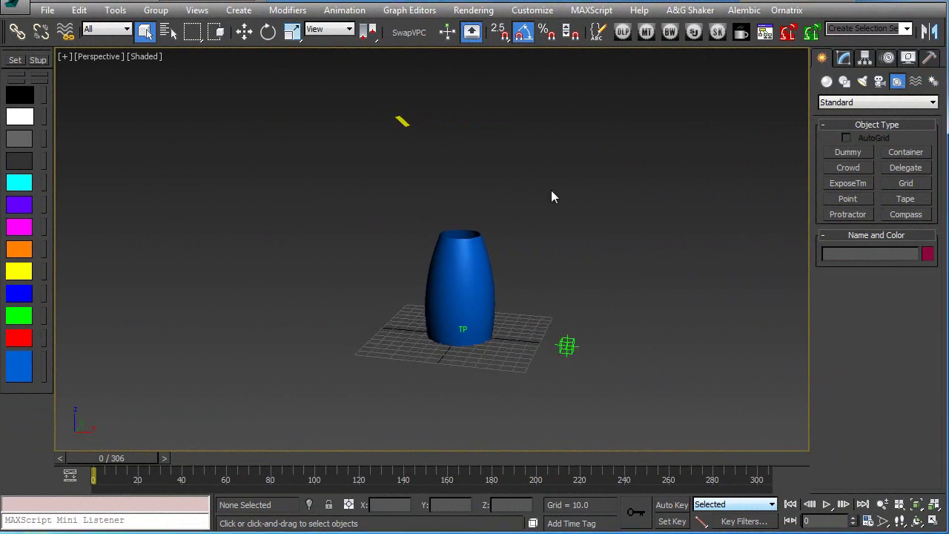
pyautogui.moveTo(550, 197); pyautogui.dragTo(586, 233, button='middle')
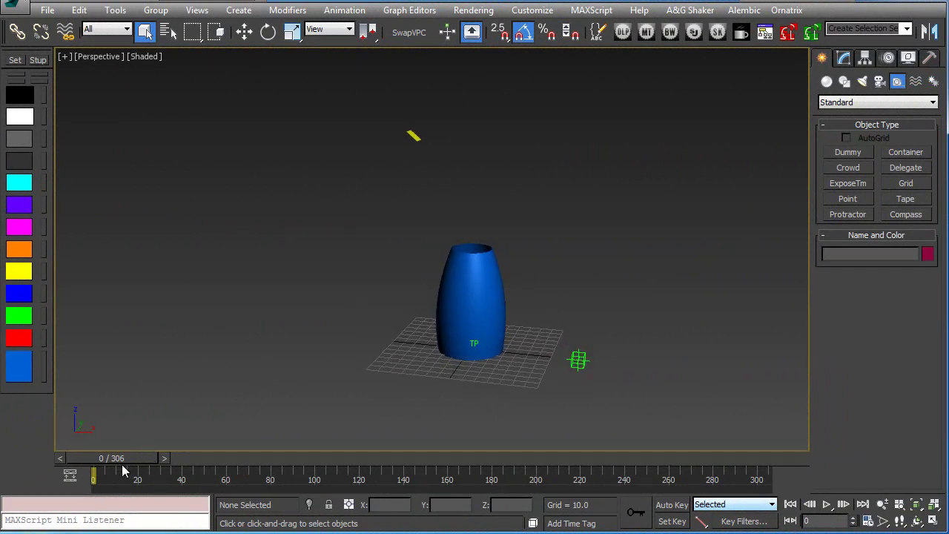
pyautogui.moveTo(122, 460); pyautogui.dragTo(7, 421)
pyautogui.keyDown('alt'); pyautogui.moveTo(593, 141); pyautogui.dragTo(519, 185, button='middle'); pyautogui.keyUp('alt')
pyautogui.moveTo(434, 219); pyautogui.dragTo(527, 278)
pyautogui.moveTo(528, 278)
pyautogui.keyDown('alt'); pyautogui.mouseDown(button='middle')
pyautogui.moveTo(502, 282)
pyautogui.moveTo(512, 280)
pyautogui.mouseUp(button='middle'); pyautogui.keyUp('alt')
pyautogui.doubleClick(879, 255)
pyautogui.write('Container')
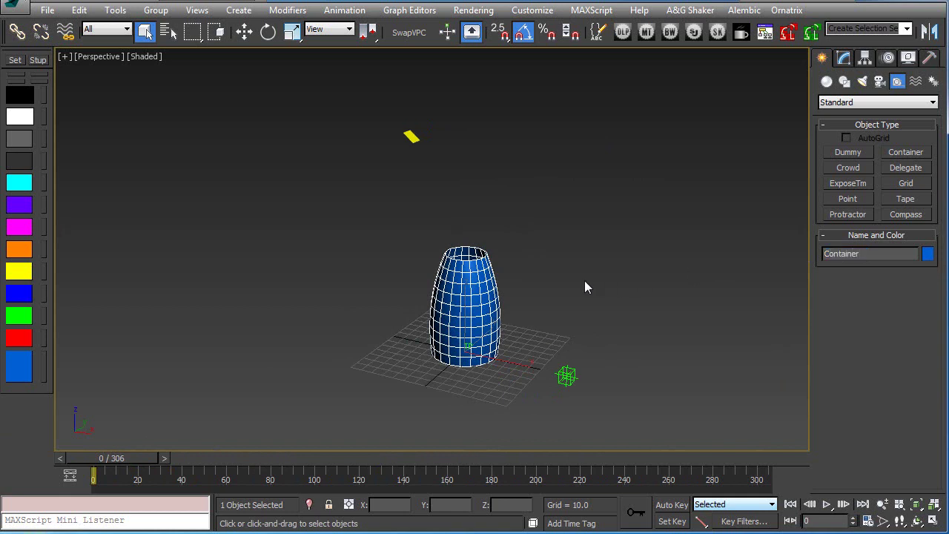
pyautogui.click(605, 282)
# Rename the small yellow plane above the container as Emitter.
pyautogui.click(503, 296)
pyautogui.keyDown('alt'); pyautogui.moveTo(502, 296); pyautogui.dragTo(590, 277, button='middle'); pyautogui.keyUp('alt')
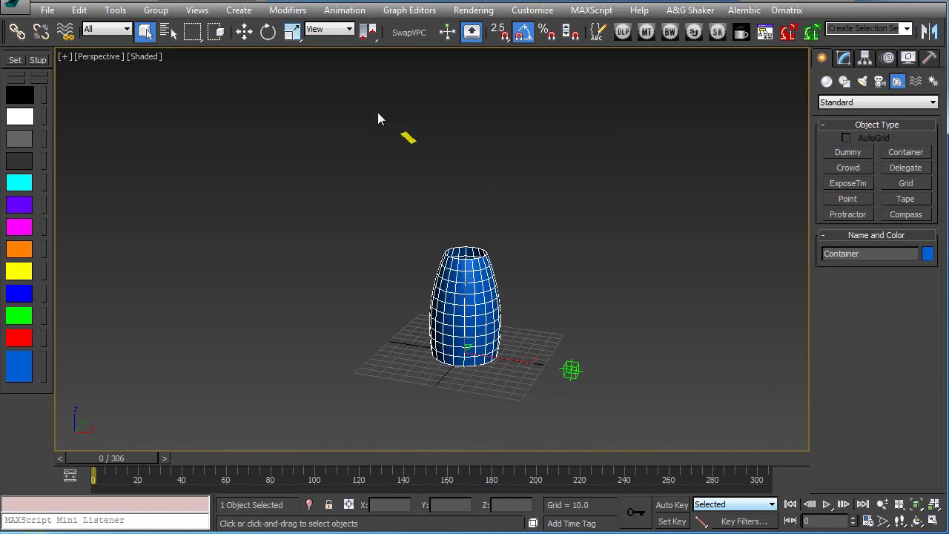
pyautogui.click(408, 137)
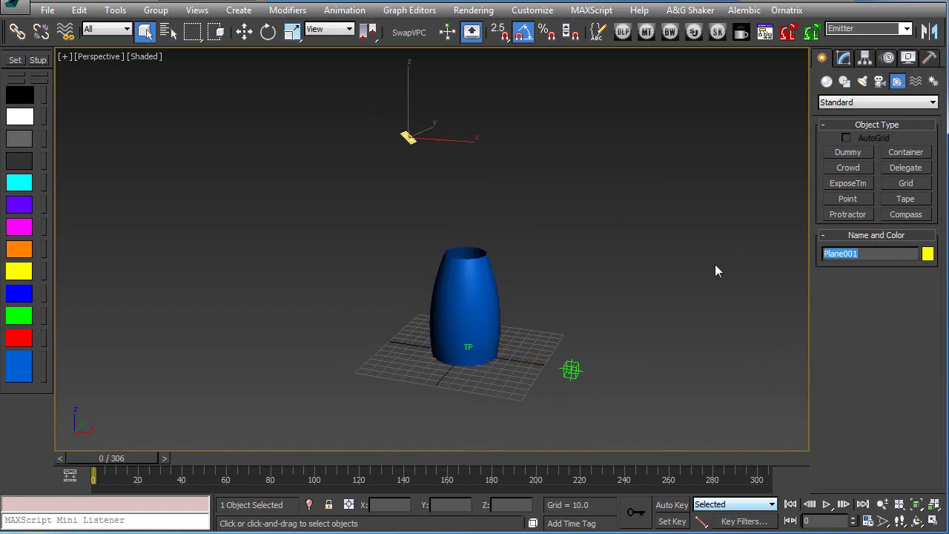
pyautogui.write('Emitter')
pyautogui.click(682, 367)
# Rename the green point helper beside the container as DIS_PT.
pyautogui.click(571, 370)
pyautogui.click(844, 253)
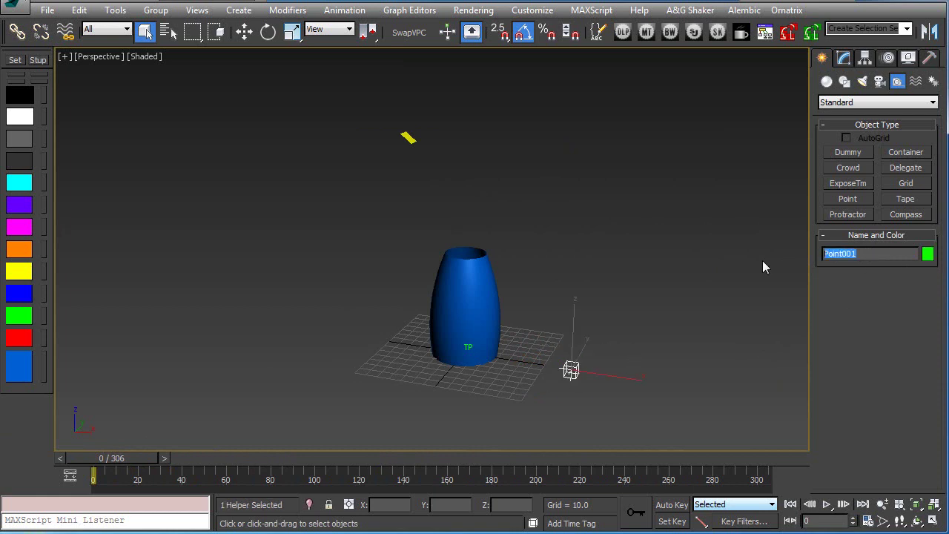
pyautogui.write('DIS_PT')
pyautogui.click(611, 238)
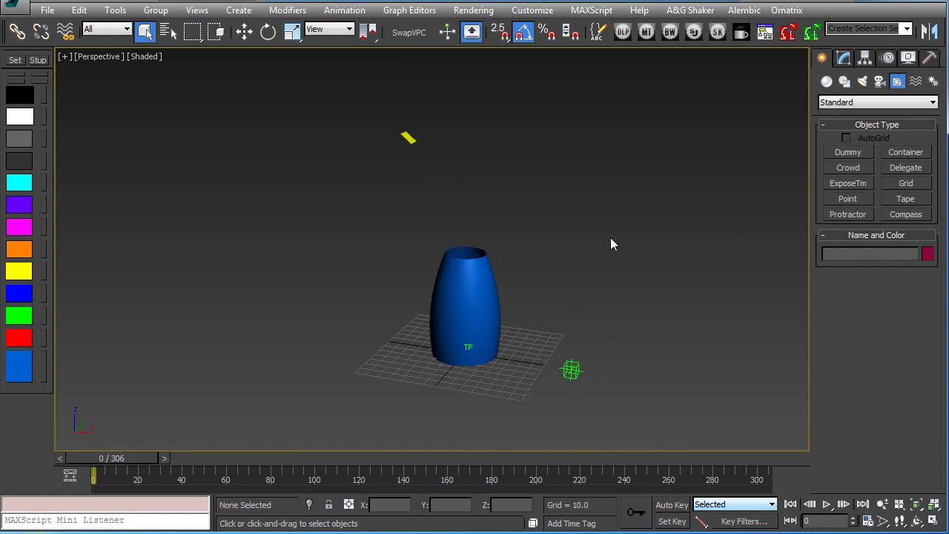
# Make the Container mesh see-through in the viewport and leave nothing selected.
pyautogui.click(480, 306)
pyautogui.hotkey('alt', 'x')
pyautogui.click(553, 305)
pyautogui.keyDown('alt'); pyautogui.moveTo(553, 306); pyautogui.dragTo(561, 298, button='middle'); pyautogui.keyUp('alt')
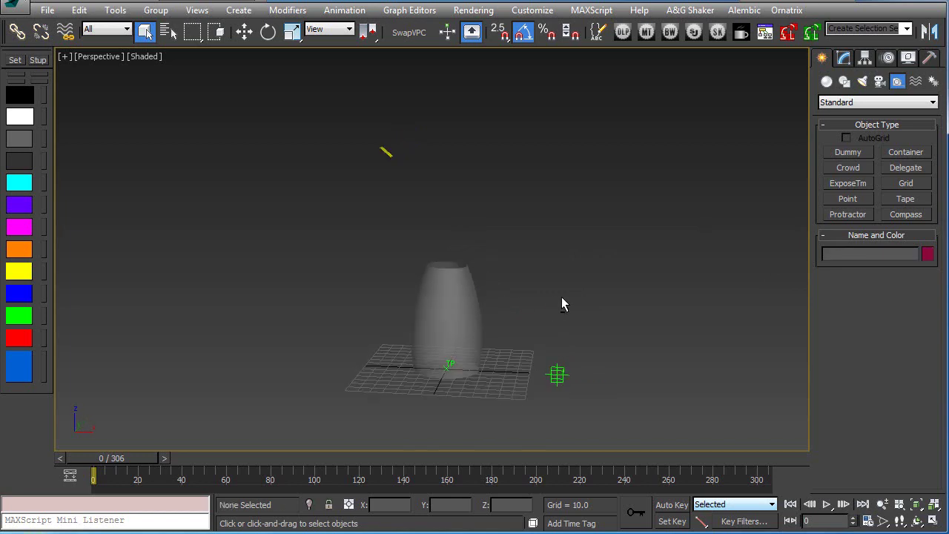
pyautogui.scroll(3, 517, 305)
pyautogui.moveTo(472, 318); pyautogui.dragTo(512, 315, button='middle')
pyautogui.moveTo(354, 274); pyautogui.dragTo(570, 311)
pyautogui.moveTo(571, 312)
pyautogui.mouseDown(button='middle')
pyautogui.moveTo(601, 305)
pyautogui.moveTo(550, 317)
pyautogui.moveTo(573, 313)
pyautogui.mouseUp(button='middle')
pyautogui.moveTo(573, 313)
pyautogui.mouseDown(button='middle')
pyautogui.moveTo(561, 316)
pyautogui.moveTo(571, 321)
pyautogui.mouseUp(button='middle')
pyautogui.scroll(-2, 566, 315)
pyautogui.click(593, 324)
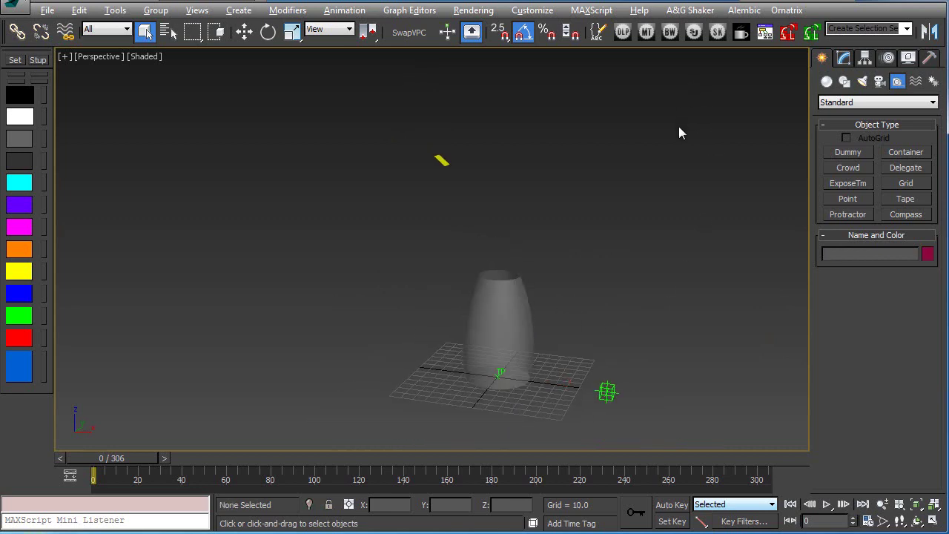
# Open the Thinking001 particle editor, enlarge its window and keep the scene in view beside it.
pyautogui.press('6')
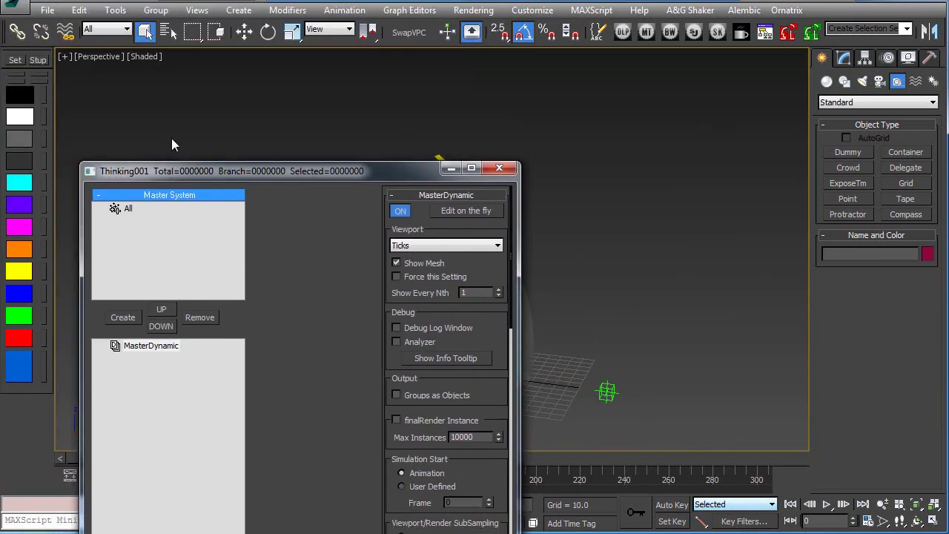
pyautogui.moveTo(143, 174); pyautogui.dragTo(70, 20)
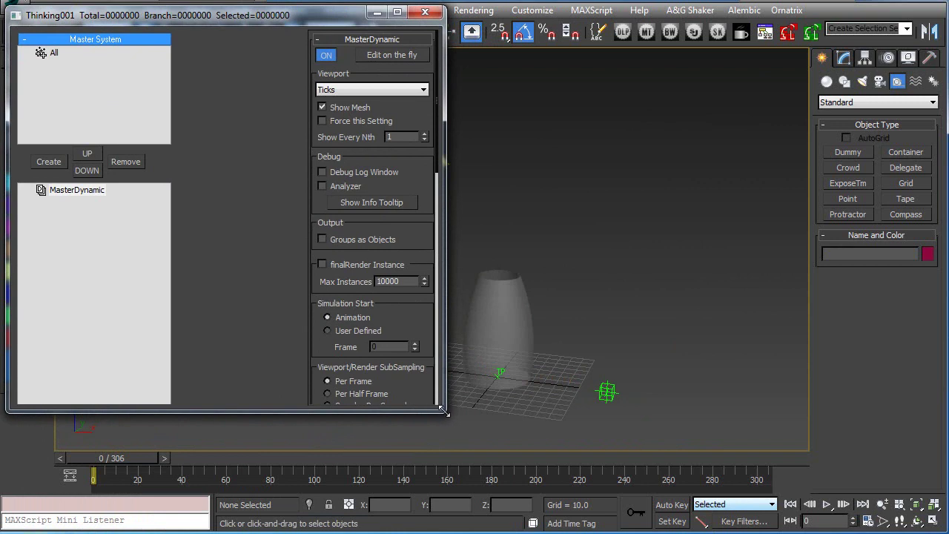
pyautogui.moveTo(446, 412); pyautogui.dragTo(532, 442)
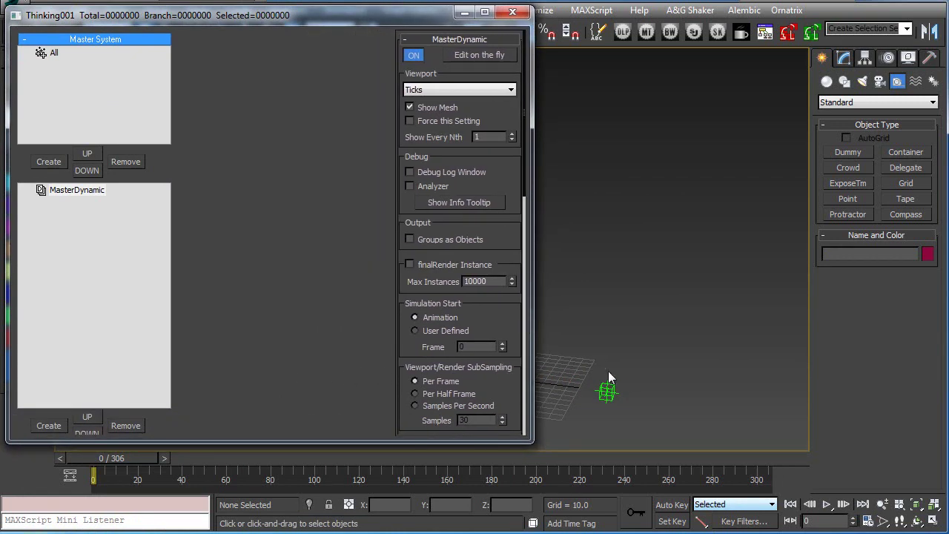
pyautogui.moveTo(572, 370); pyautogui.dragTo(686, 374, button='middle')
pyautogui.moveTo(627, 384); pyautogui.dragTo(681, 393, button='middle')
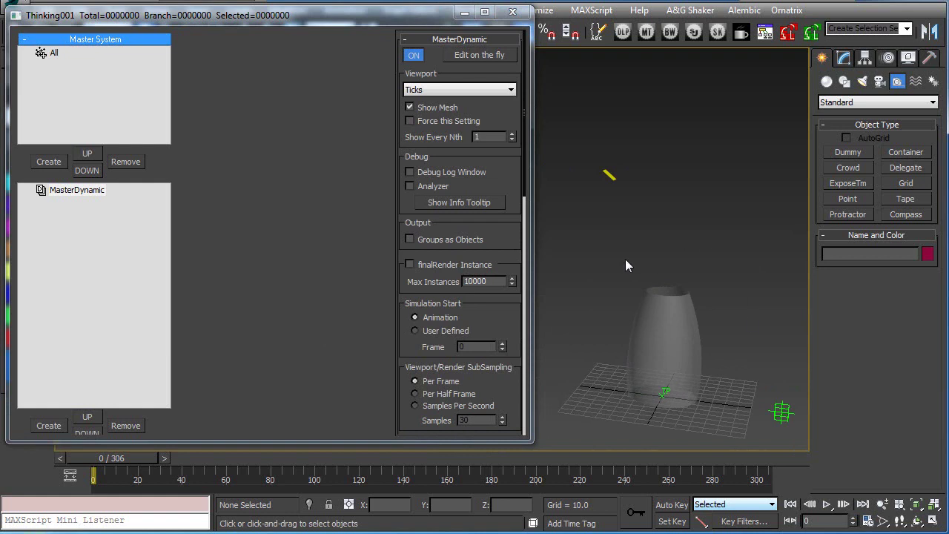
pyautogui.moveTo(624, 260); pyautogui.dragTo(726, 309)
pyautogui.click(609, 175)
pyautogui.keyDown('alt'); pyautogui.moveTo(613, 222); pyautogui.dragTo(694, 242, button='middle'); pyautogui.keyUp('alt')
pyautogui.click(669, 230)
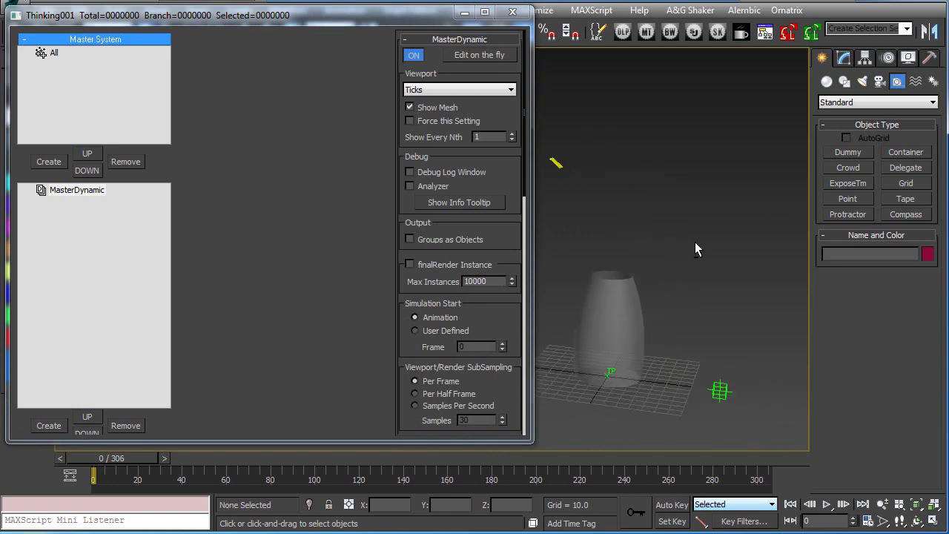
pyautogui.moveTo(684, 275); pyautogui.dragTo(690, 268, button='middle')
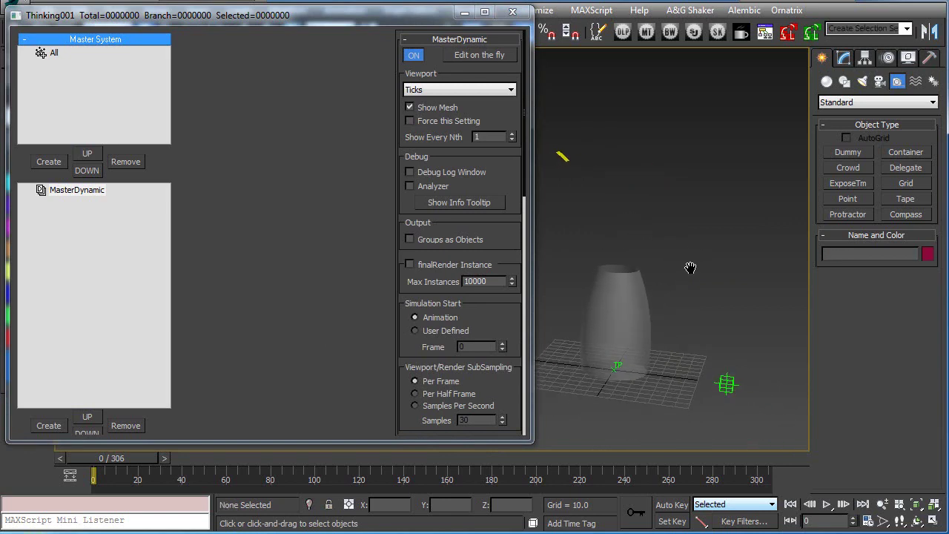
# Close the particle editor and check the scene's system unit scale in Units Setup.
pyautogui.click(512, 12)
pyautogui.click(532, 9)
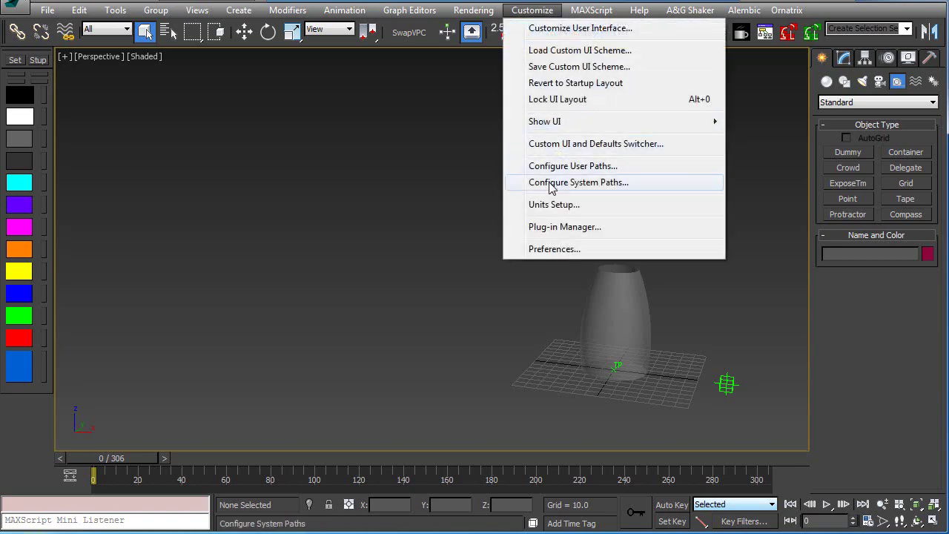
pyautogui.click(551, 206)
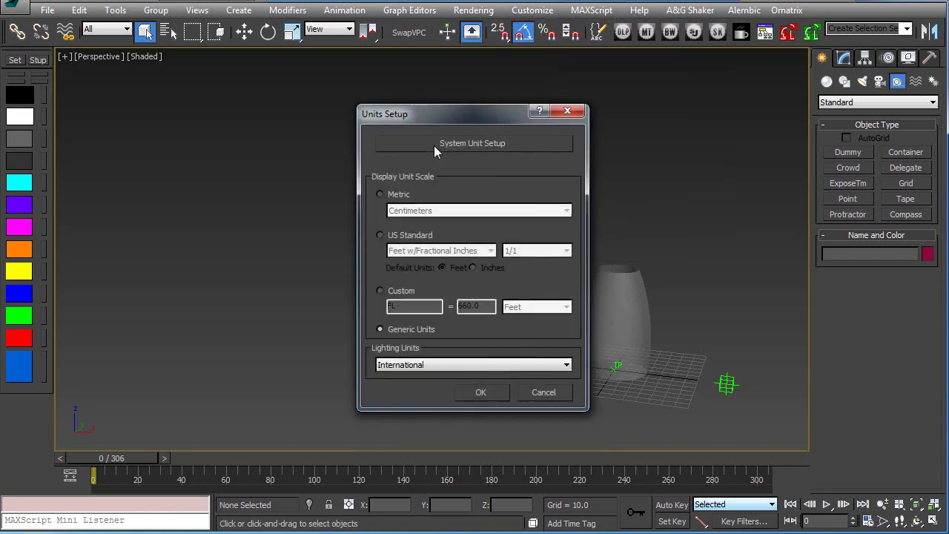
pyautogui.click(435, 144)
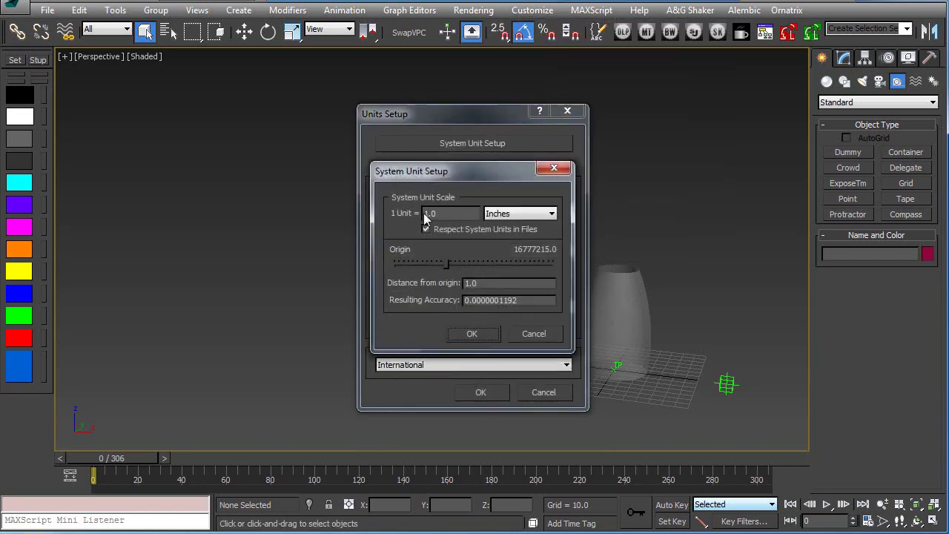
pyautogui.click(522, 343)
pyautogui.click(474, 392)
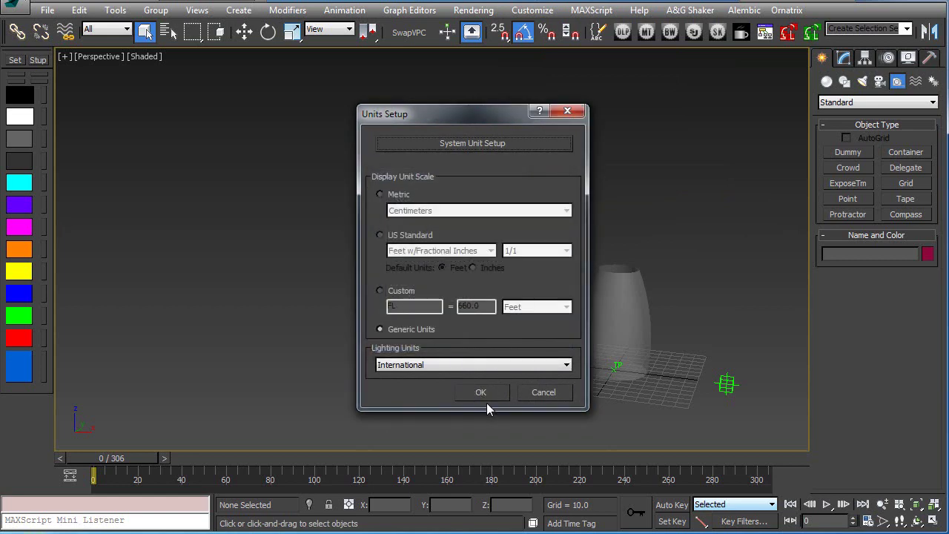
# Create a reference box beside the container, about 54 long and 18 wide.
pyautogui.moveTo(695, 262); pyautogui.dragTo(601, 245, button='middle')
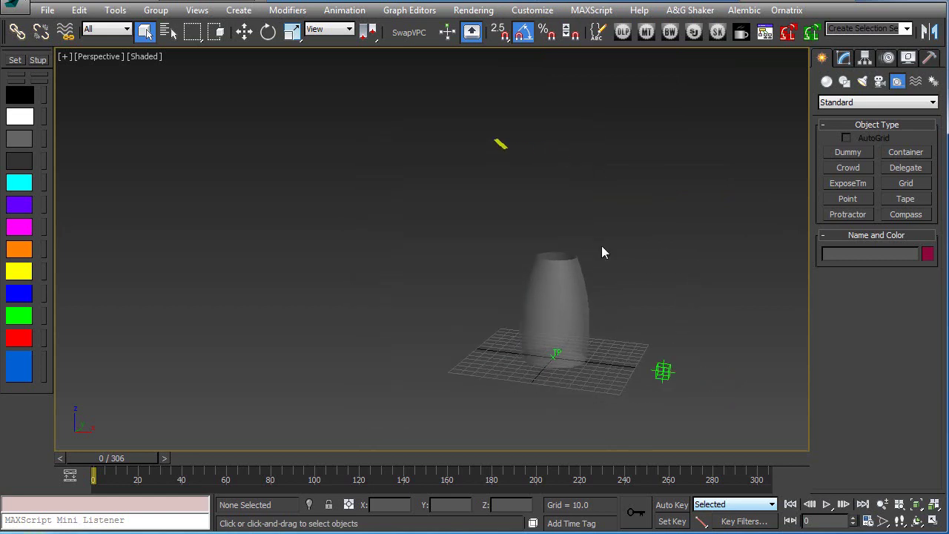
pyautogui.click(837, 104)
pyautogui.click(836, 116)
pyautogui.moveTo(633, 248); pyautogui.dragTo(496, 283)
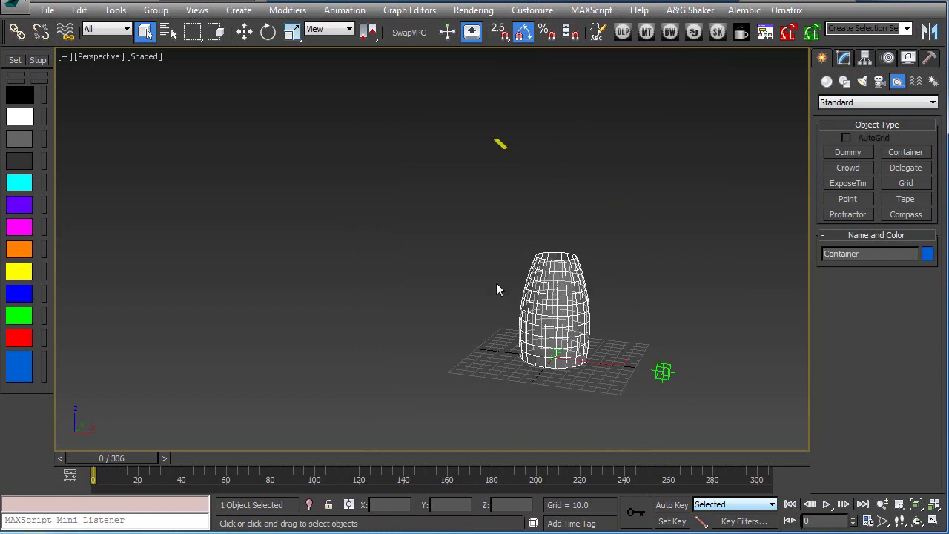
pyautogui.click(829, 101)
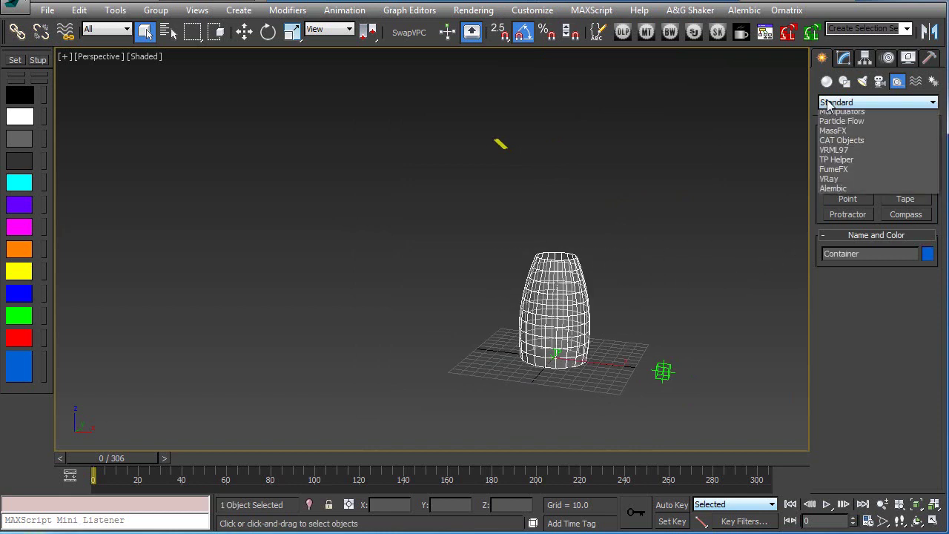
pyautogui.click(825, 82)
pyautogui.click(826, 82)
pyautogui.click(848, 152)
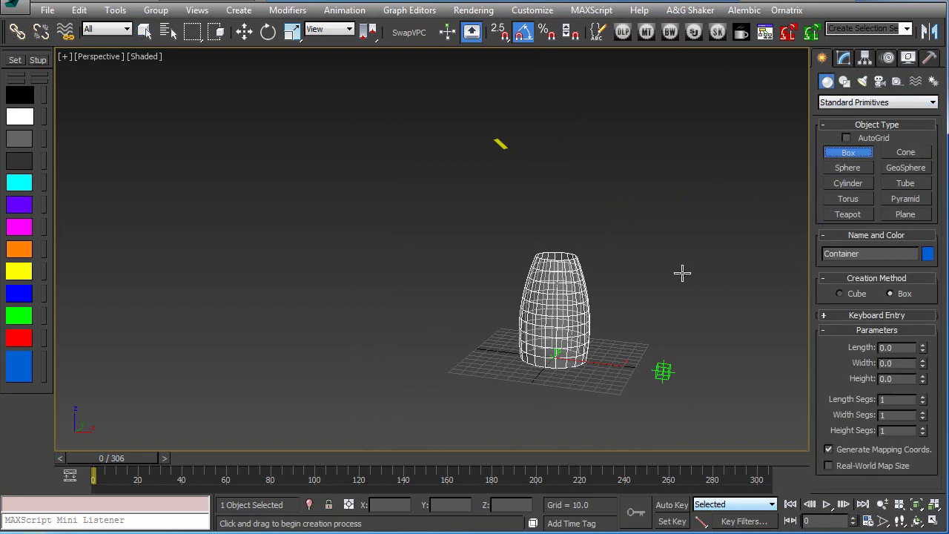
pyautogui.moveTo(612, 353); pyautogui.dragTo(621, 372)
pyautogui.click(631, 276)
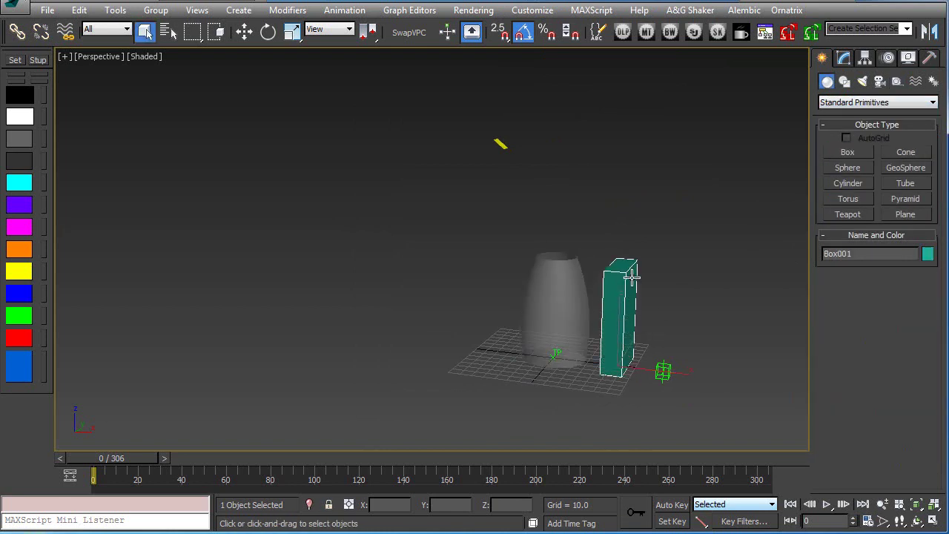
# Set the reference box's height to 72 to compare it with the container.
pyautogui.click(844, 59)
pyautogui.doubleClick(893, 244)
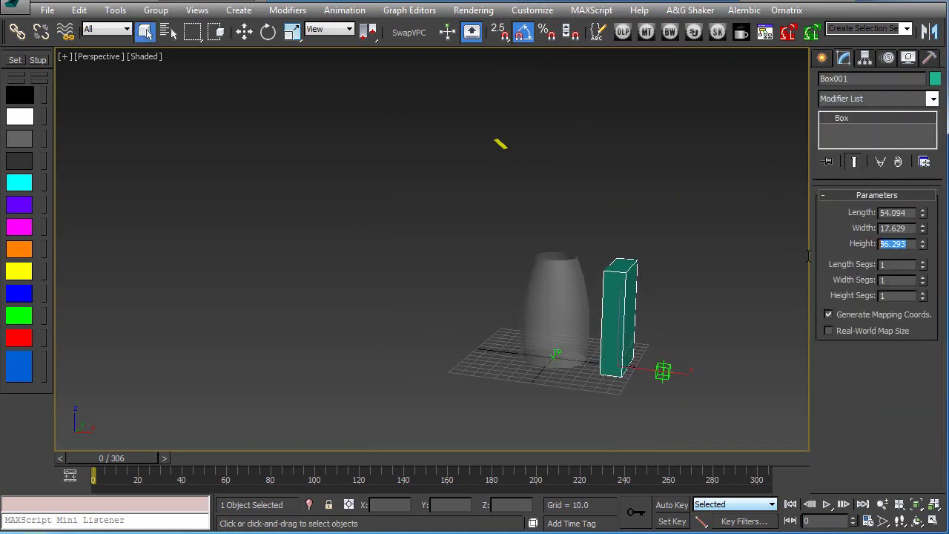
pyautogui.write('72')
pyautogui.press('Return')
pyautogui.moveTo(640, 330)
pyautogui.keyDown('alt'); pyautogui.mouseDown(button='middle')
pyautogui.moveTo(642, 310)
pyautogui.moveTo(633, 314)
pyautogui.mouseUp(button='middle'); pyautogui.keyUp('alt')
# Delete the reference box beside the container.
pyautogui.rightClick(633, 313)
pyautogui.click(652, 326)
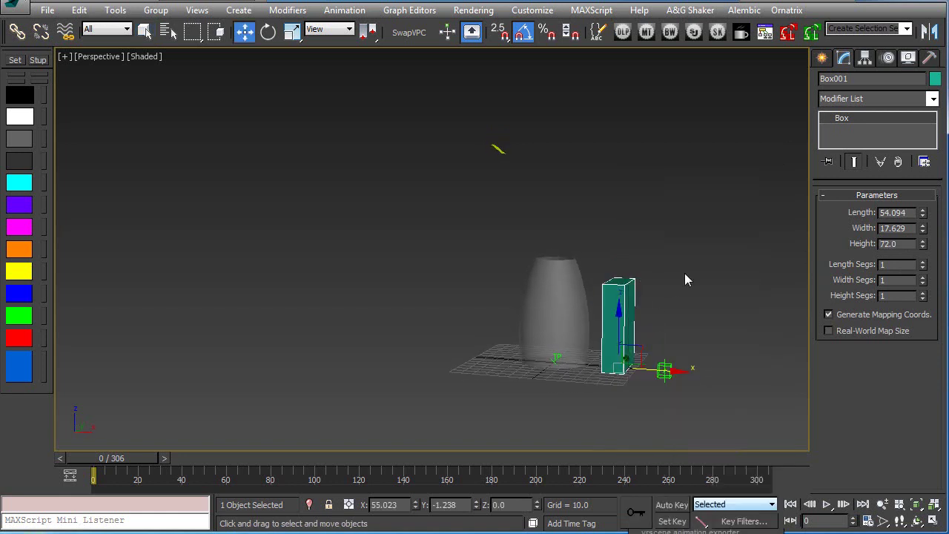
pyautogui.moveTo(671, 269); pyautogui.dragTo(623, 304)
pyautogui.press('Delete')
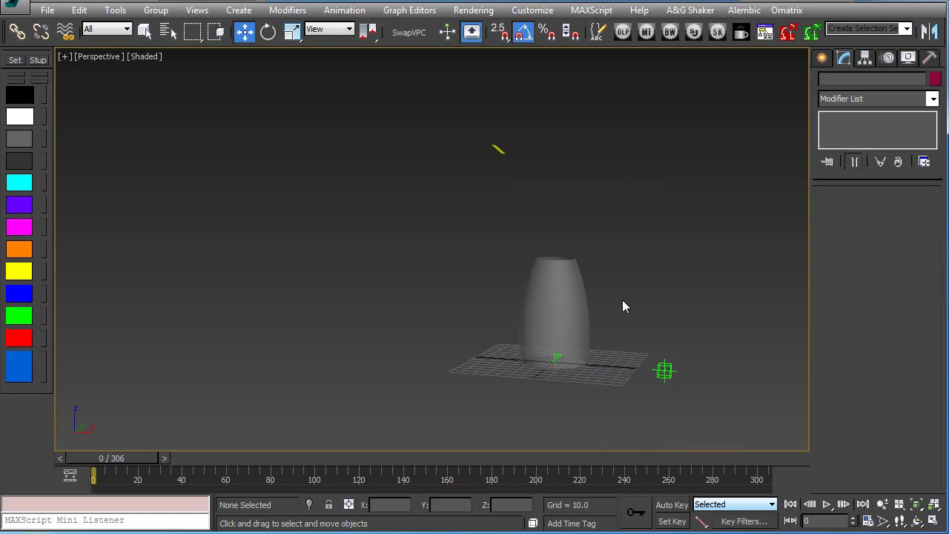
pyautogui.keyDown('alt'); pyautogui.moveTo(632, 328); pyautogui.dragTo(621, 343, button='middle'); pyautogui.keyUp('alt')
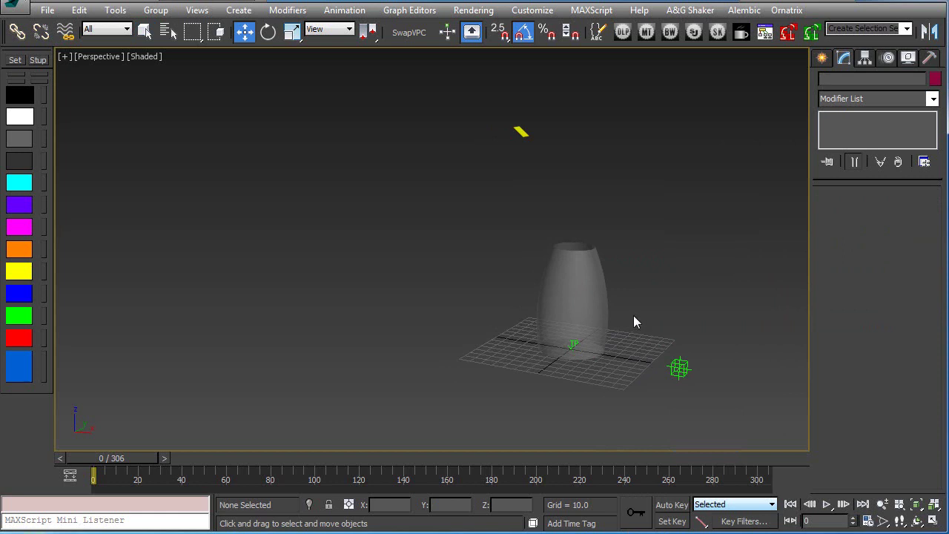
pyautogui.click(597, 303)
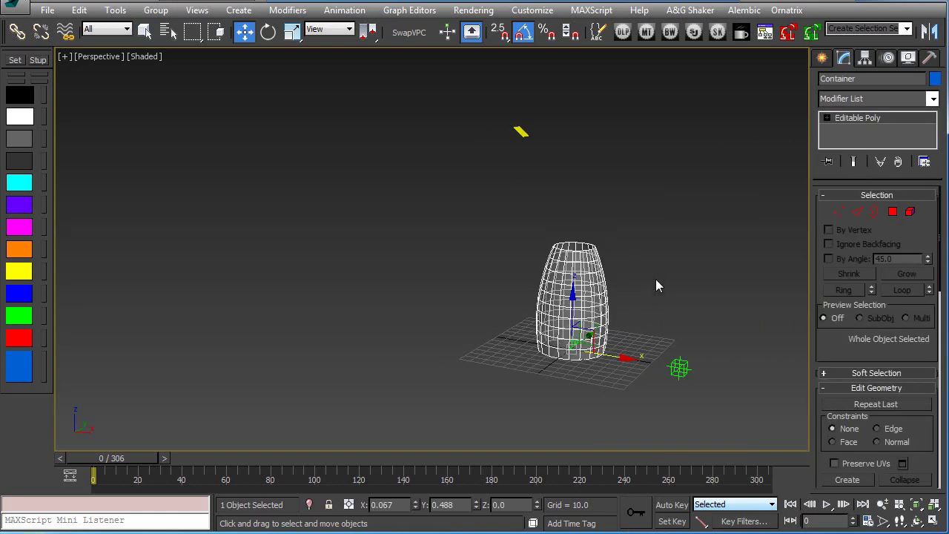
pyautogui.keyDown('alt'); pyautogui.moveTo(657, 281); pyautogui.dragTo(644, 310, button='middle'); pyautogui.keyUp('alt')
pyautogui.click(823, 59)
pyautogui.click(627, 233)
pyautogui.keyDown('alt'); pyautogui.moveTo(628, 233); pyautogui.dragTo(658, 249, button='middle'); pyautogui.keyUp('alt')
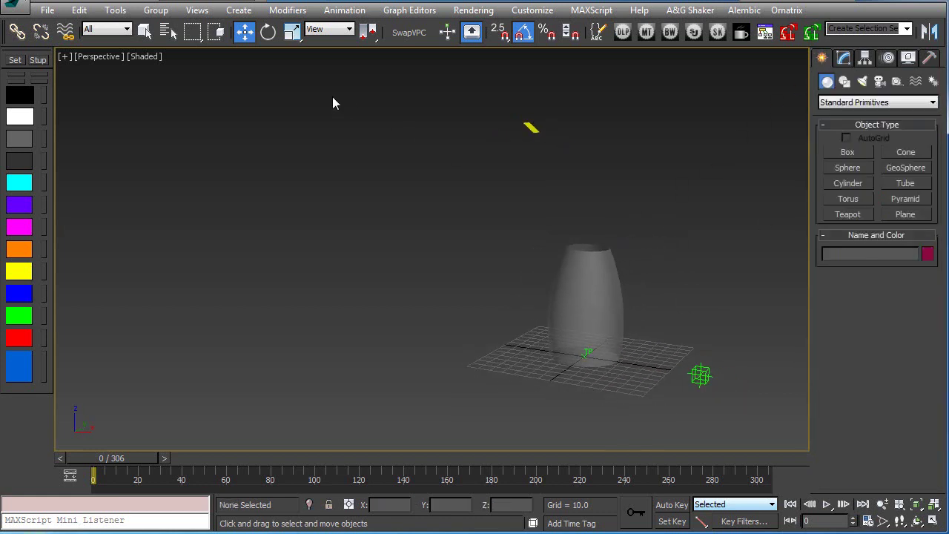
# Reopen the Thinking001 particle editor and shorten its dynamic set list to reveal all the controls below it.
pyautogui.click(144, 35)
pyautogui.moveTo(430, 224); pyautogui.dragTo(443, 240, button='middle')
pyautogui.press('6')
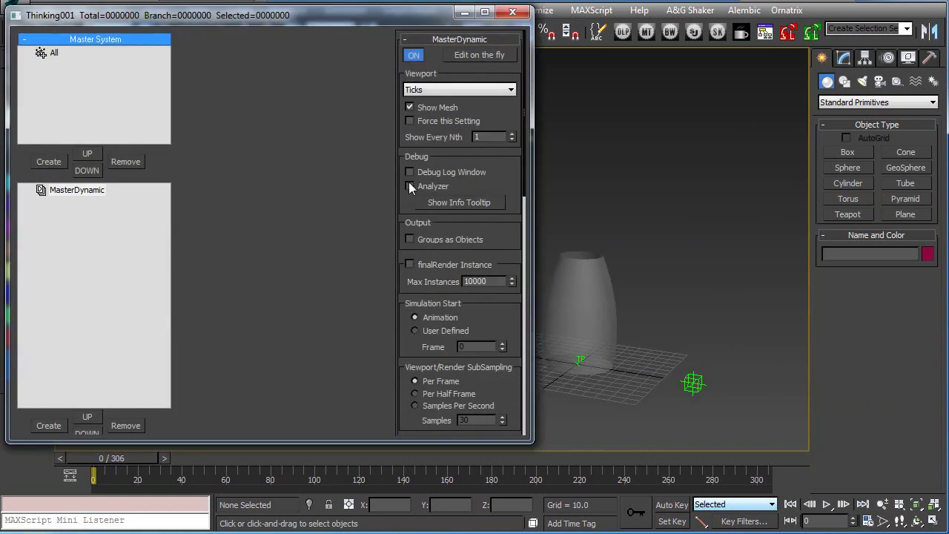
pyautogui.moveTo(610, 244); pyautogui.dragTo(692, 242, button='middle')
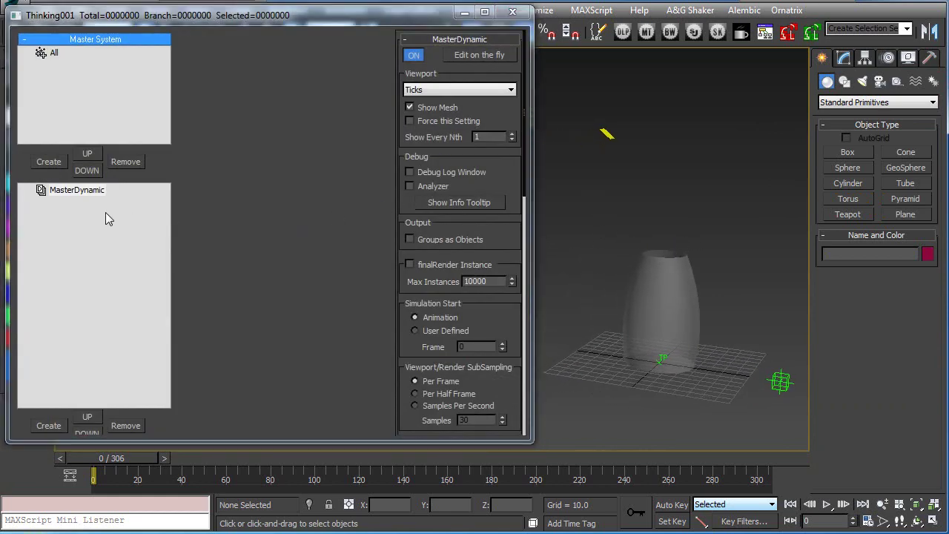
pyautogui.moveTo(152, 406); pyautogui.dragTo(152, 361)
pyautogui.moveTo(154, 145)
pyautogui.mouseDown()
pyautogui.moveTo(157, 135)
pyautogui.moveTo(157, 146)
pyautogui.mouseUp()
pyautogui.moveTo(217, 22); pyautogui.dragTo(215, 21)
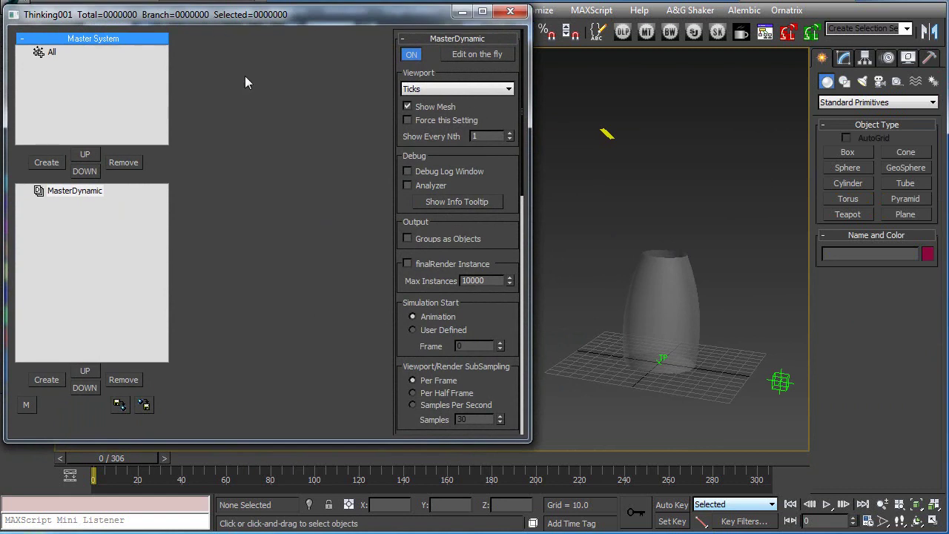
# Create a new dynamic set under MasterDynamic and open it for editing.
pyautogui.click(52, 195)
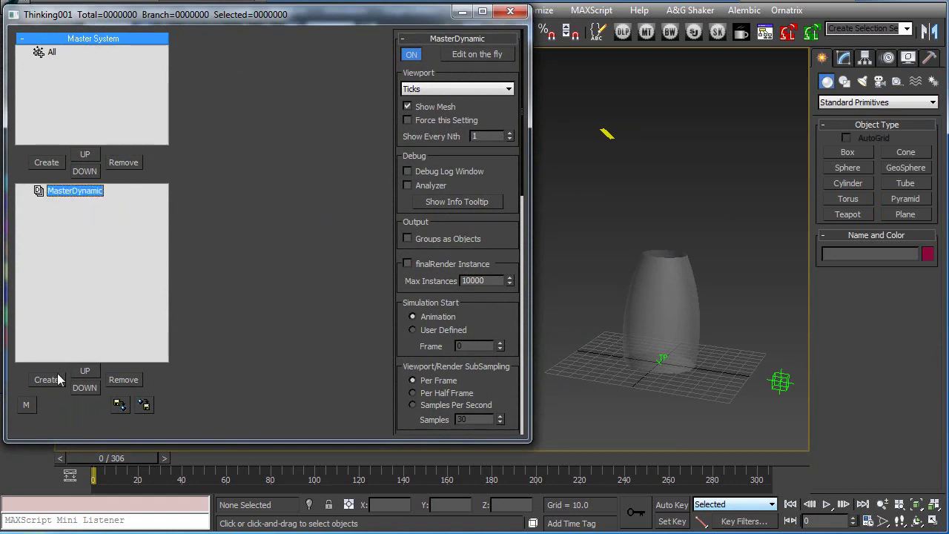
pyautogui.click(51, 383)
pyautogui.click(81, 202)
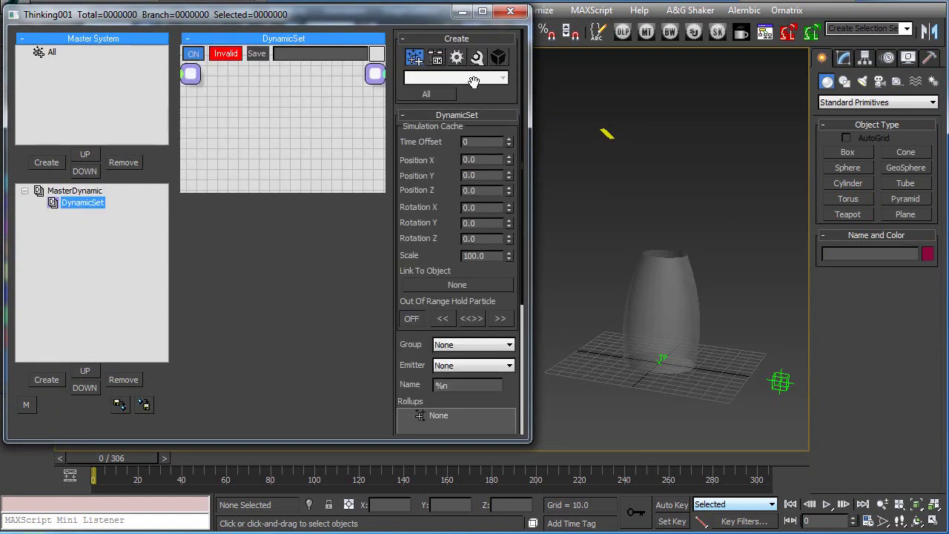
# Insert the FlowBASE black box from the TP_BlackBoxes library, move it directly under MasterDynamic, and widen the particle editor.
pyautogui.click(499, 64)
pyautogui.click(502, 77)
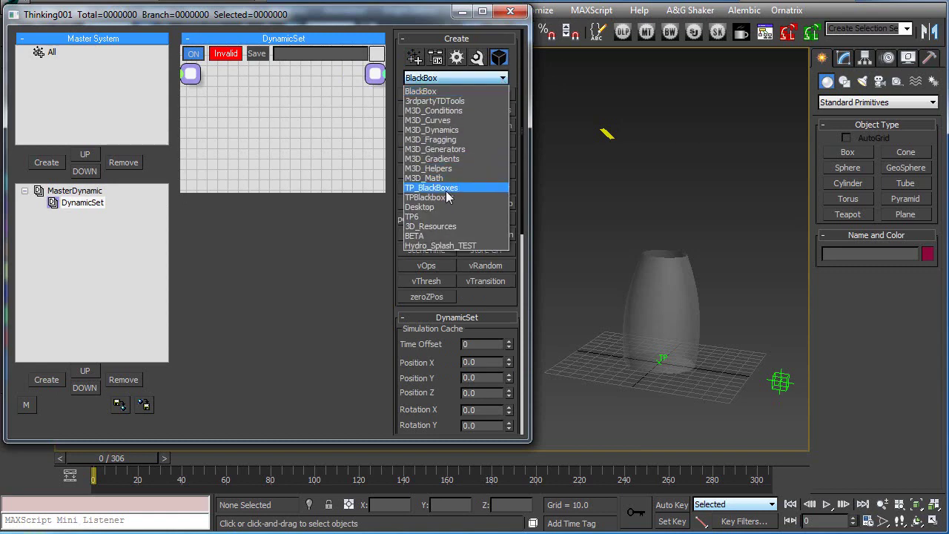
pyautogui.click(445, 190)
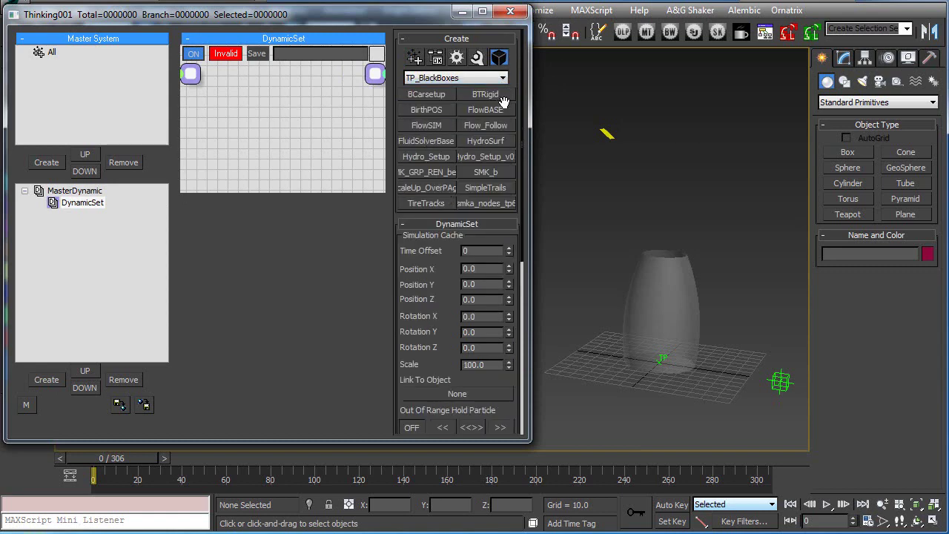
pyautogui.click(486, 109)
pyautogui.click(297, 125)
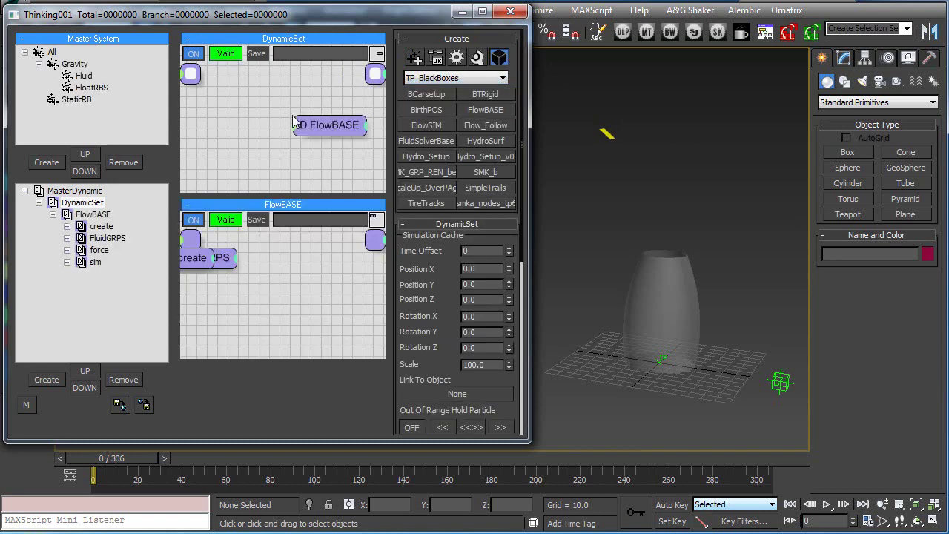
pyautogui.moveTo(87, 215); pyautogui.dragTo(82, 191)
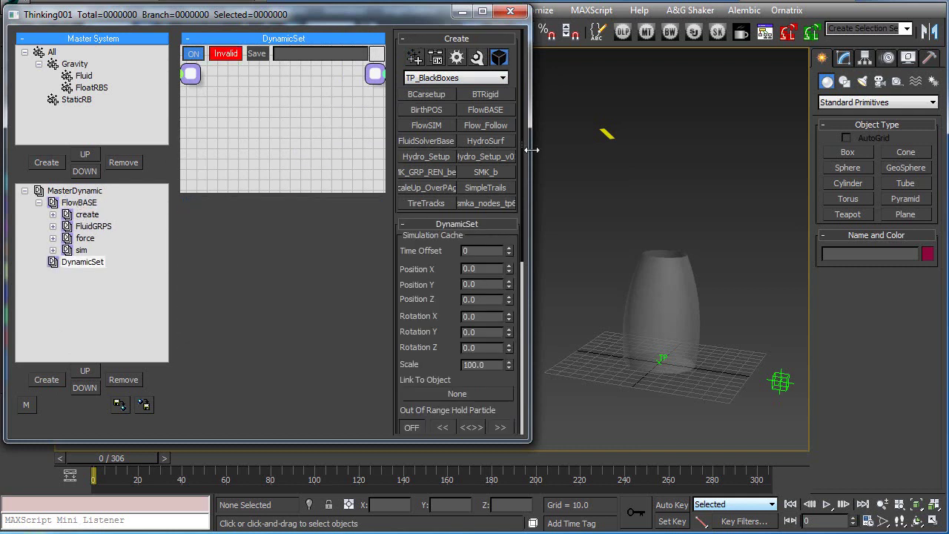
pyautogui.moveTo(530, 150); pyautogui.dragTo(771, 165)
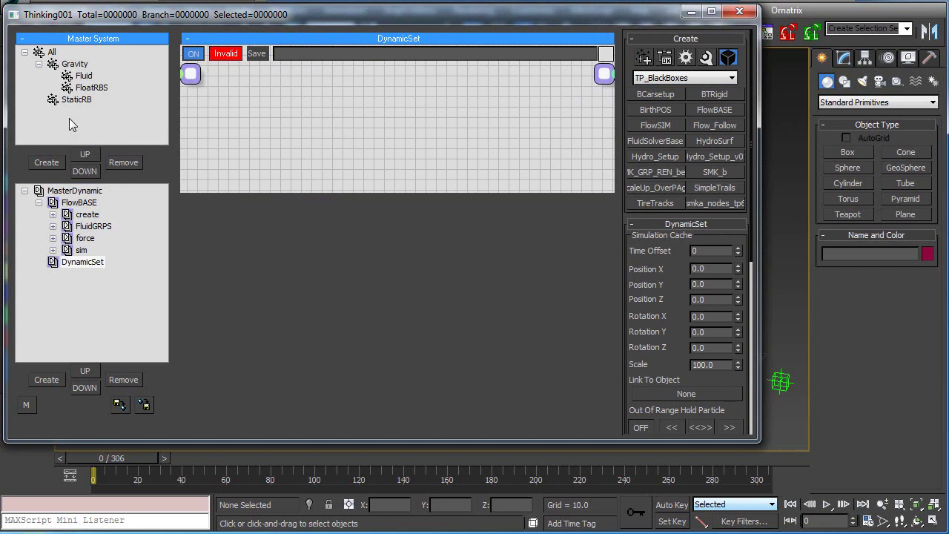
# Remove the FloatRBS and StaticRB particle groups from the master system.
pyautogui.click(79, 102)
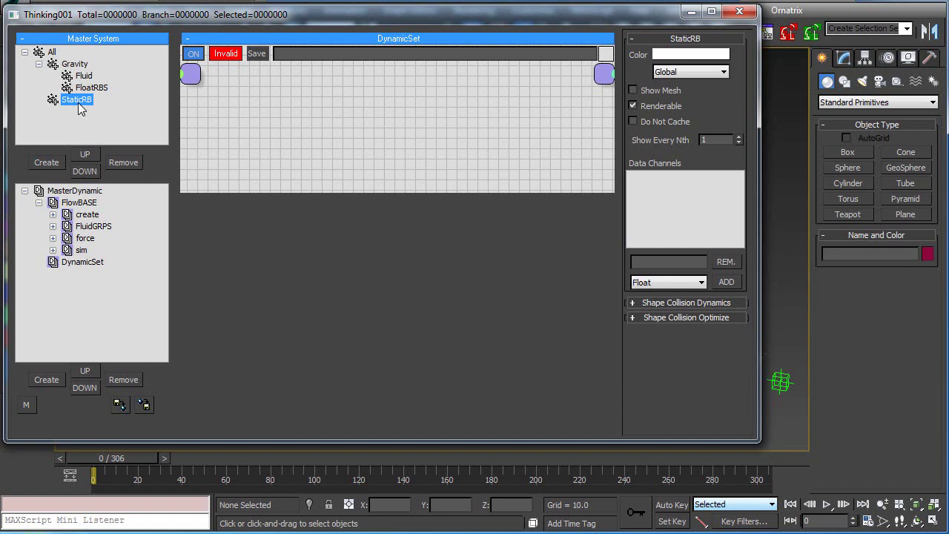
pyautogui.click(89, 88)
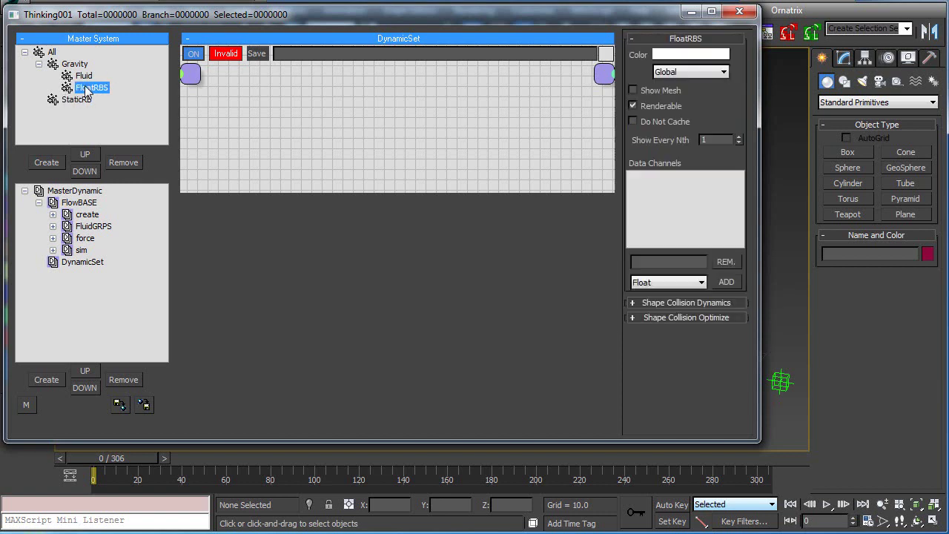
pyautogui.click(122, 164)
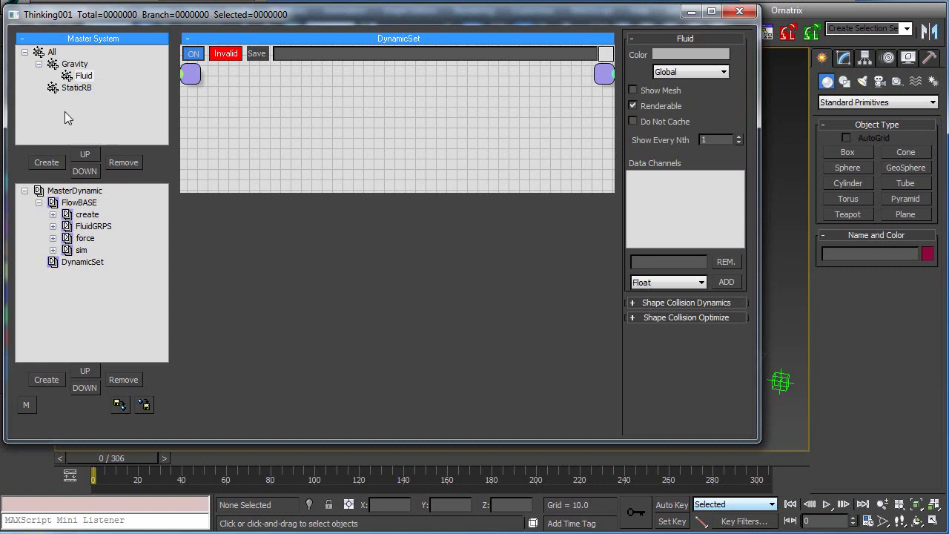
pyautogui.click(79, 90)
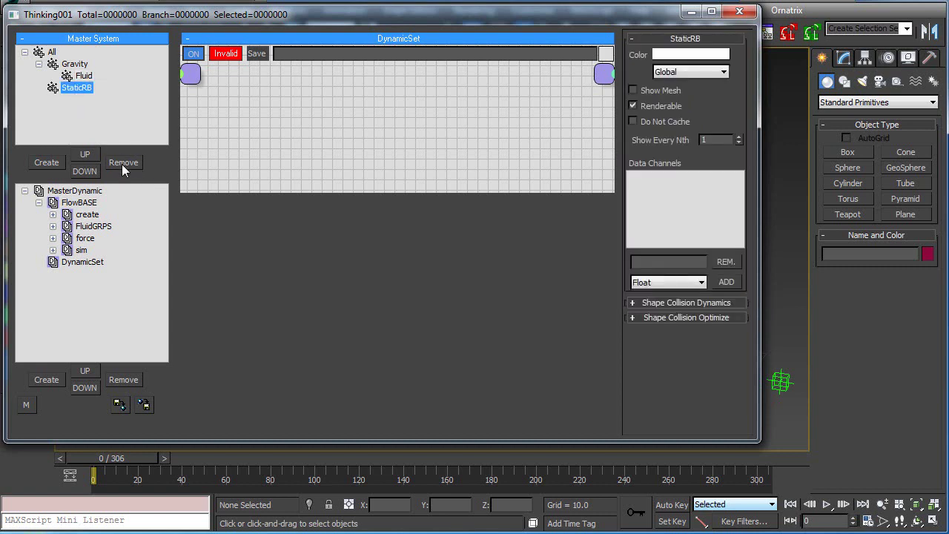
pyautogui.click(122, 163)
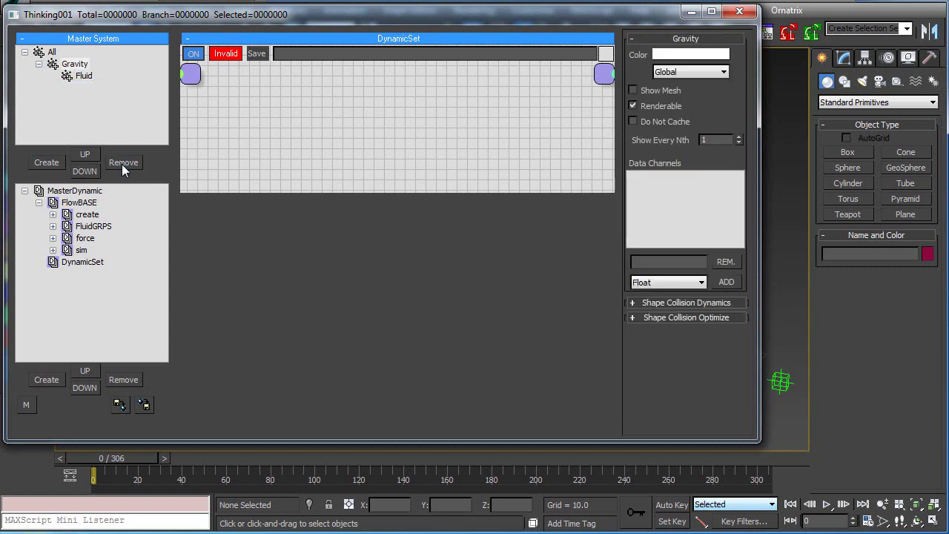
# In the create set, delete the ACTIVE_RB and STATIC_RB nodes, both BTRigidBody nodes and the Mass node linked to ACTIVE_RB.
pyautogui.click(86, 214)
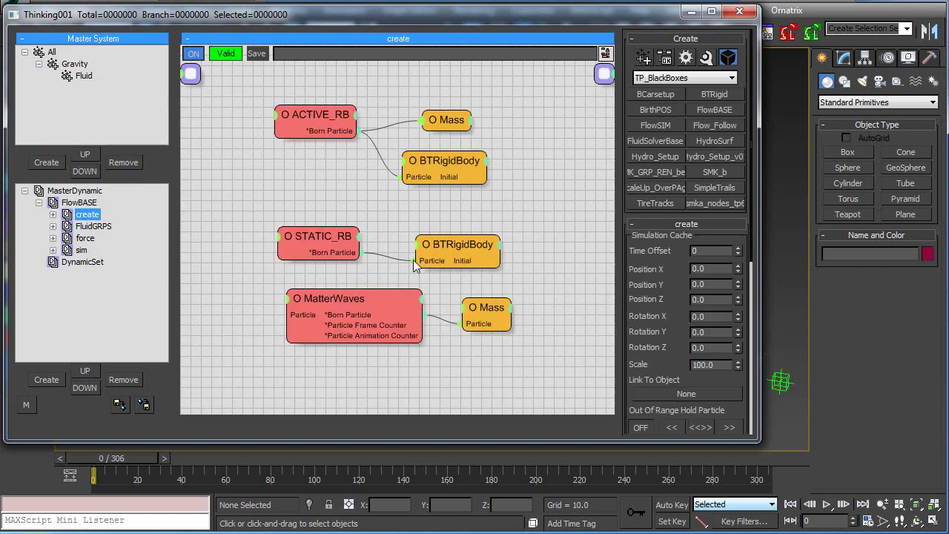
pyautogui.click(450, 163)
pyautogui.press('Delete')
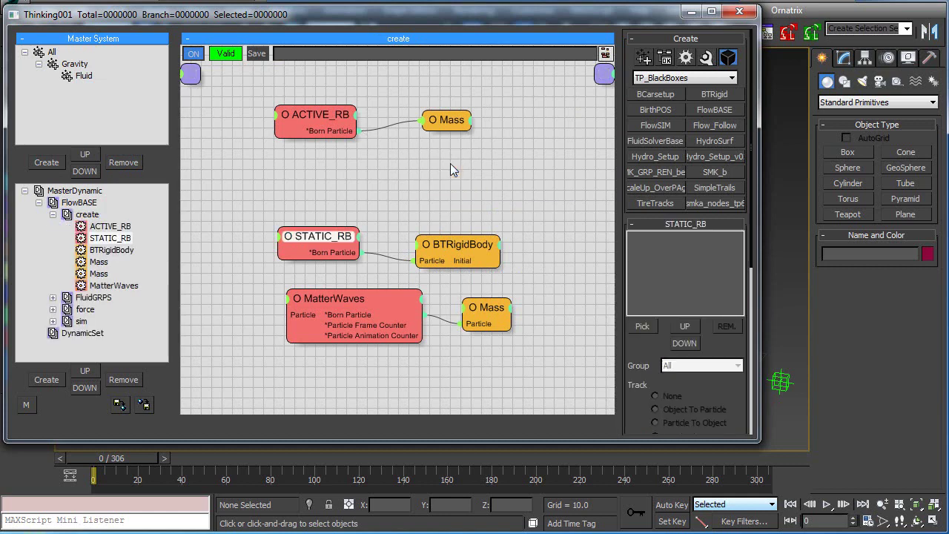
pyautogui.click(467, 245)
pyautogui.press('Delete')
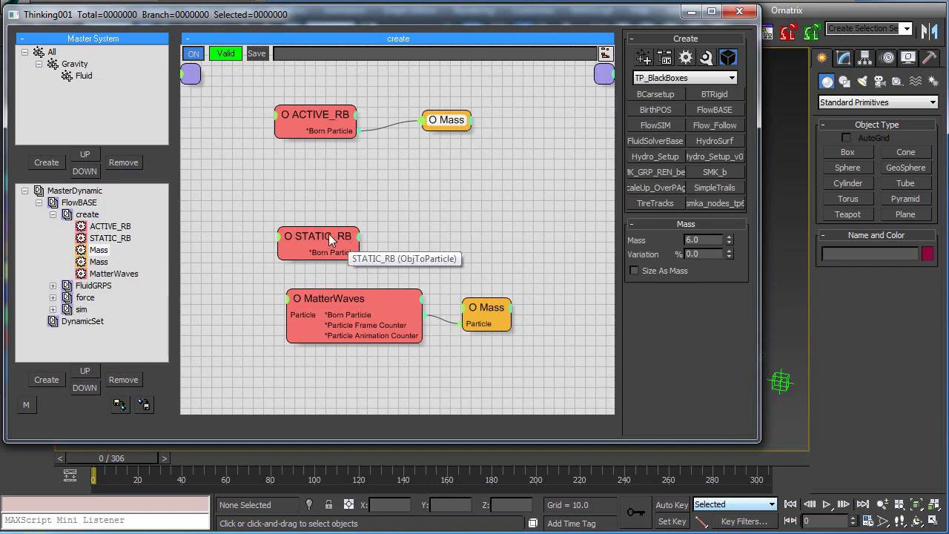
pyautogui.moveTo(330, 240); pyautogui.dragTo(309, 224)
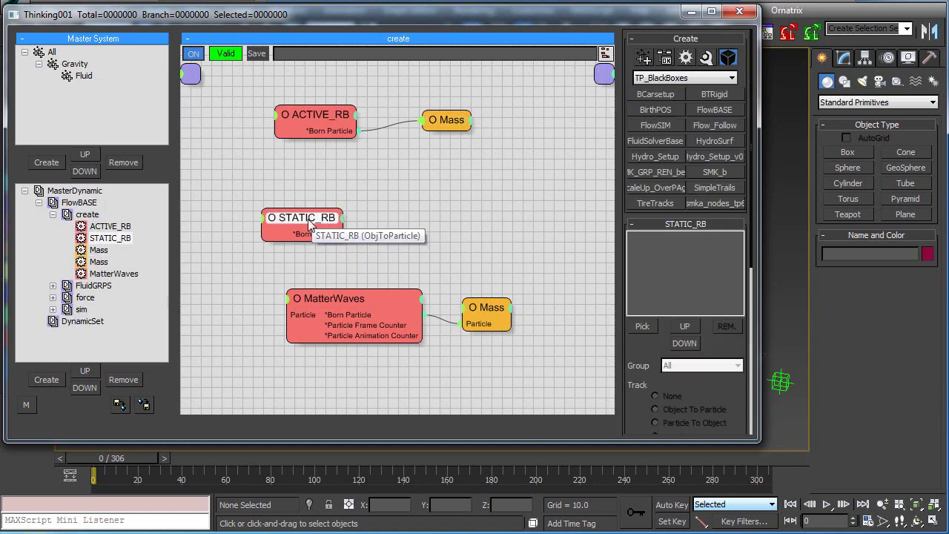
pyautogui.press('Delete')
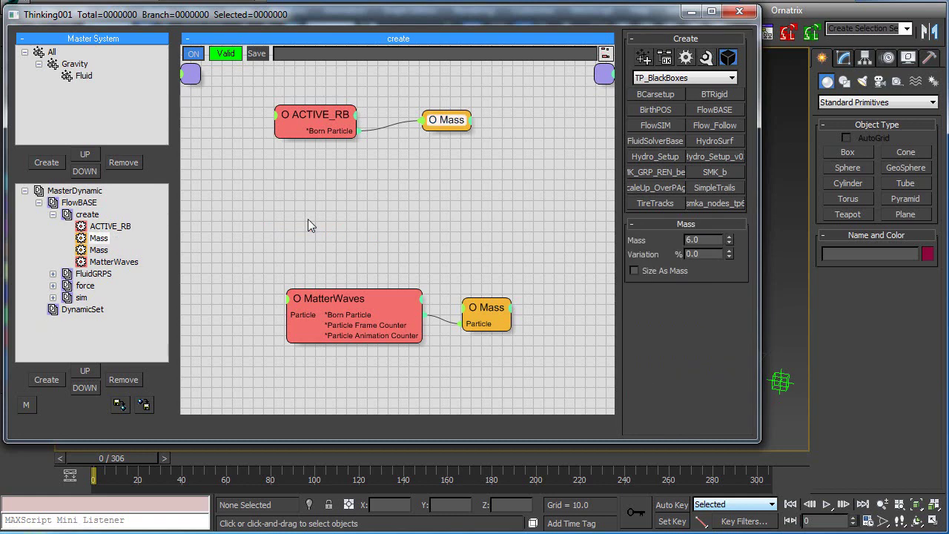
pyautogui.click(314, 135)
pyautogui.press('Delete')
pyautogui.click(443, 120)
pyautogui.press('Delete')
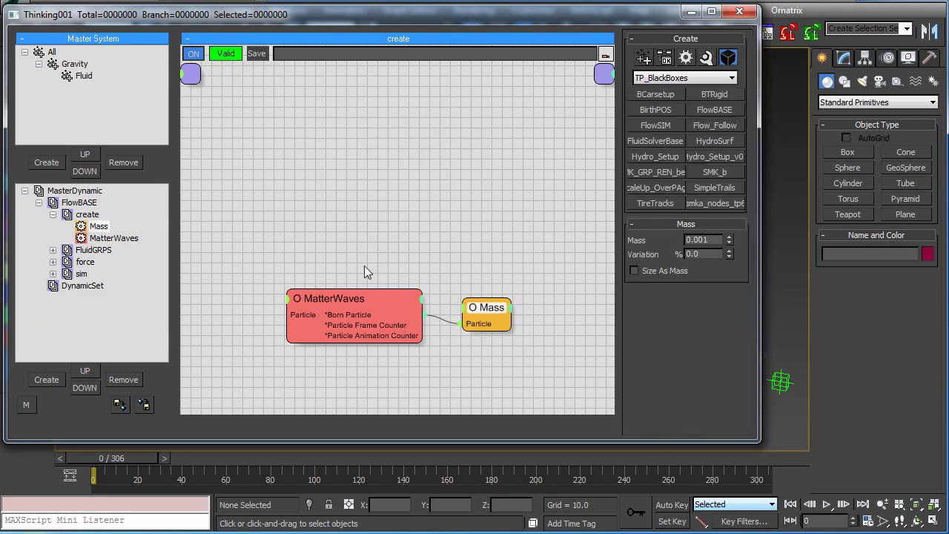
# Move the remaining MatterWaves and Mass nodes up toward the middle of the create set's graph.
pyautogui.moveTo(339, 301); pyautogui.dragTo(321, 194)
pyautogui.moveTo(479, 318); pyautogui.dragTo(475, 240)
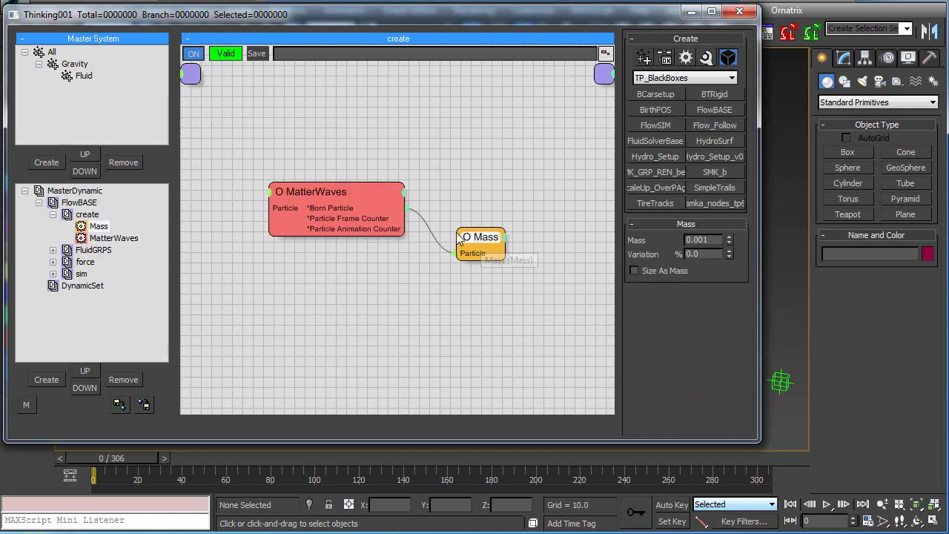
pyautogui.moveTo(318, 194); pyautogui.dragTo(327, 184)
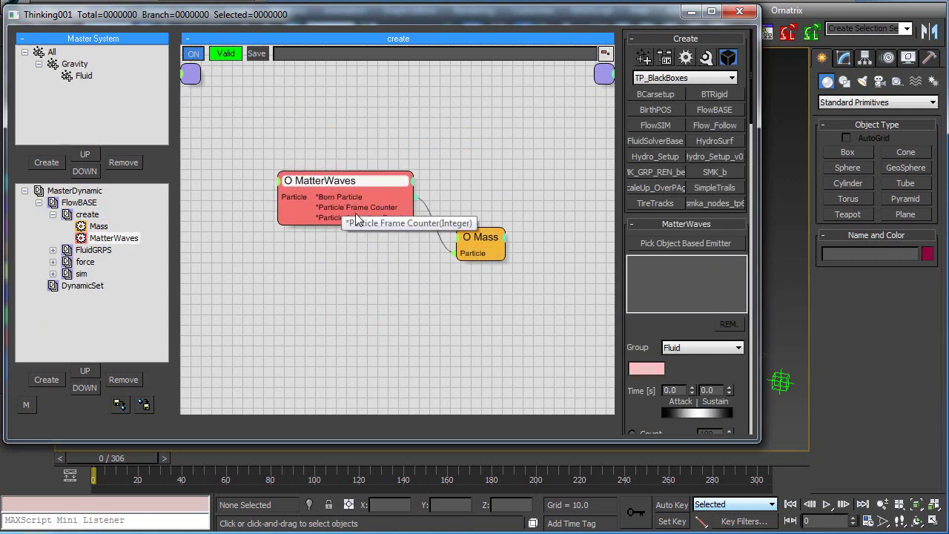
# Examine the node graphs of the FluidGRPS and force sets inside FlowBASE.
pyautogui.click(53, 214)
pyautogui.click(92, 227)
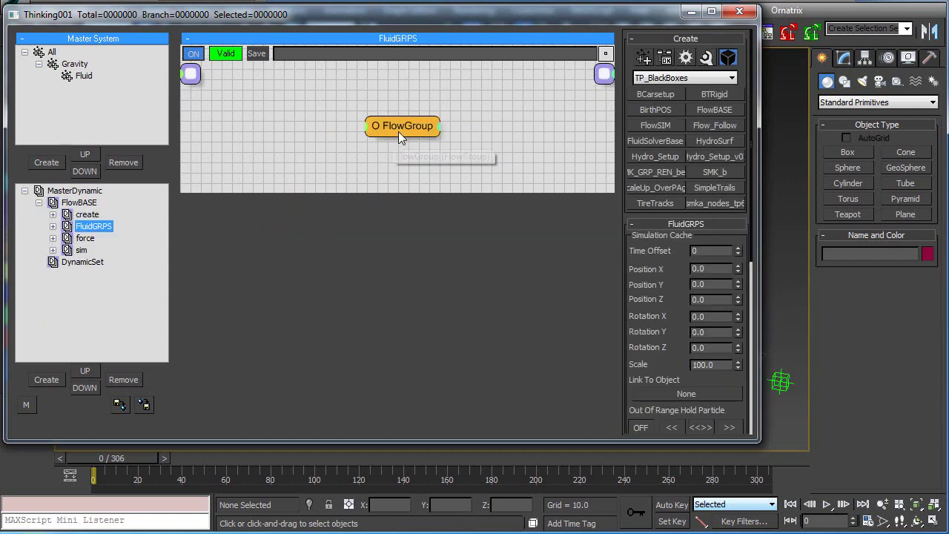
pyautogui.moveTo(398, 131); pyautogui.dragTo(308, 118)
pyautogui.click(53, 226)
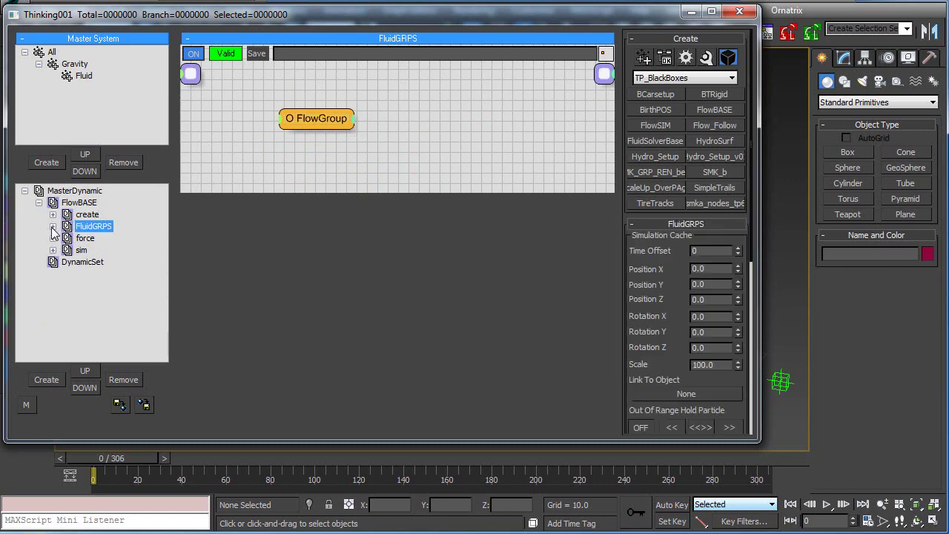
pyautogui.click(84, 239)
pyautogui.moveTo(271, 227); pyautogui.dragTo(257, 192, button='middle')
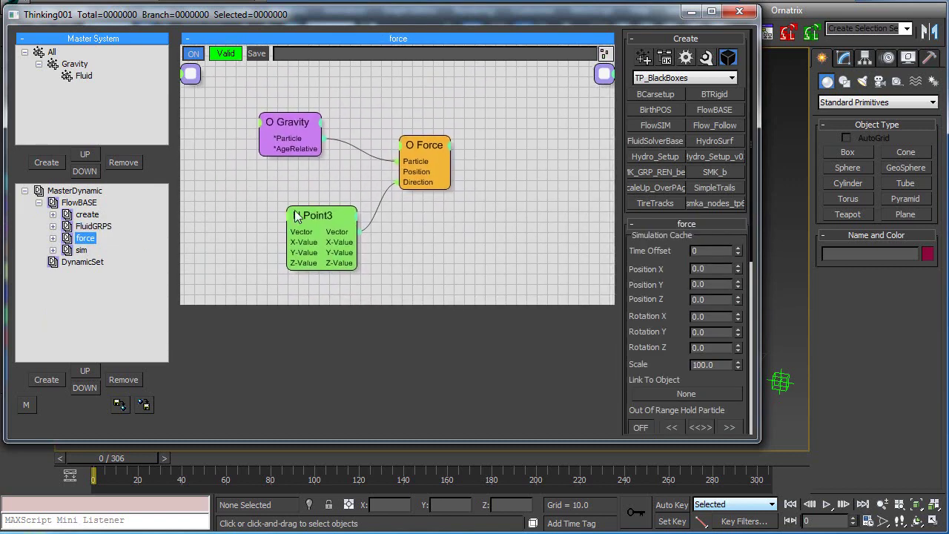
# In the sim set, delete the Boundary_Active and BulletPhysics nodes and place Boundary_Static just above FlowSolver.
pyautogui.click(82, 252)
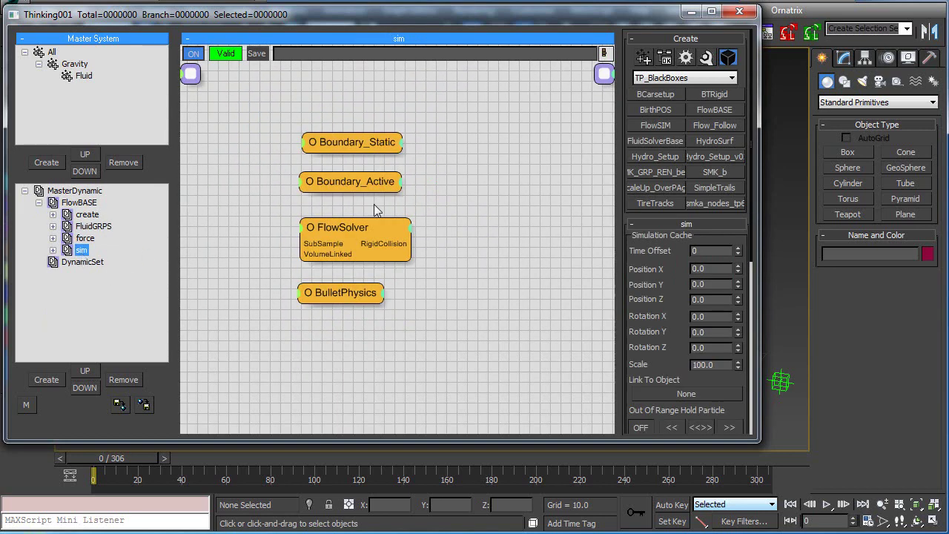
pyautogui.click(370, 183)
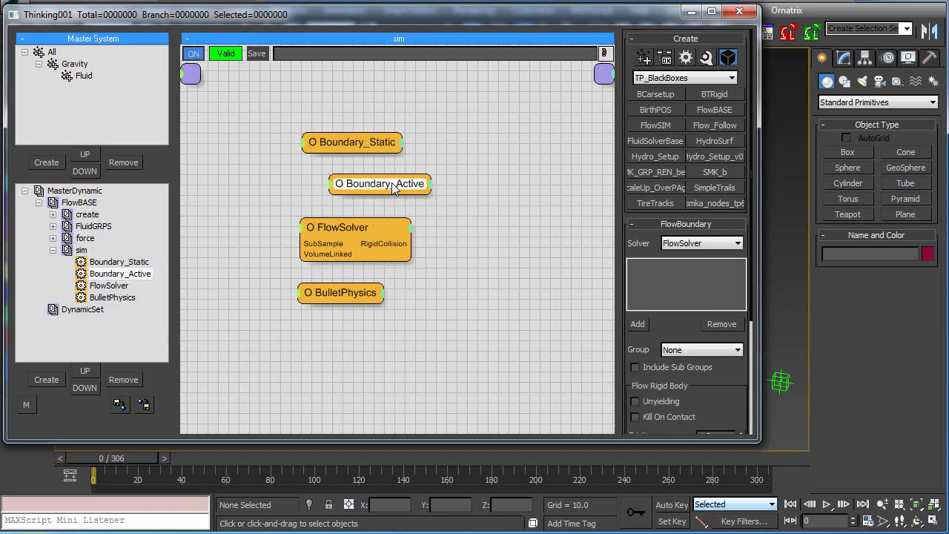
pyautogui.press('Delete')
pyautogui.moveTo(360, 146); pyautogui.dragTo(372, 151)
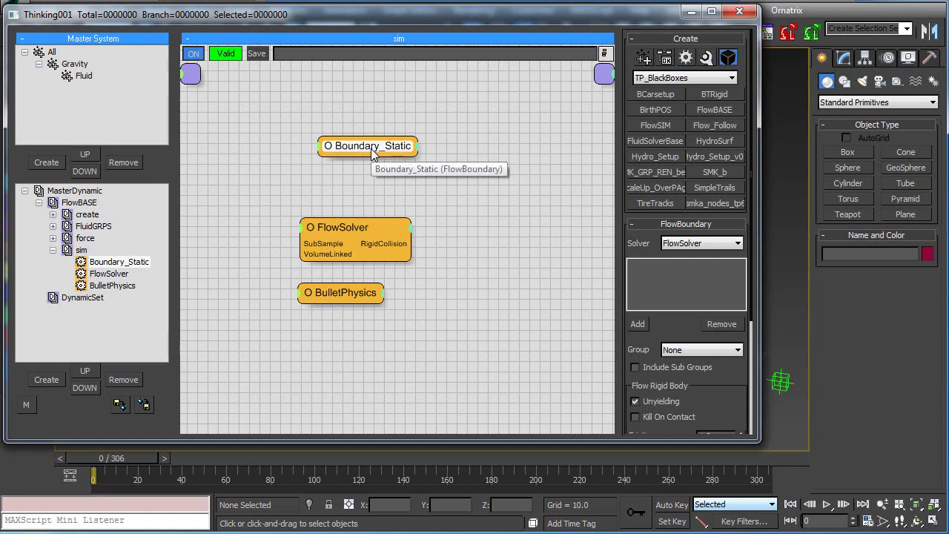
pyautogui.click(330, 295)
pyautogui.press('Delete')
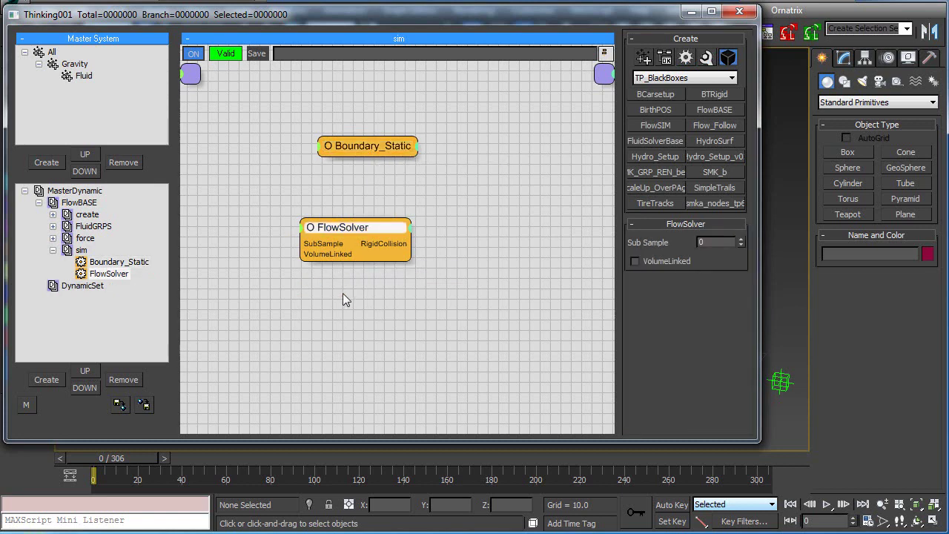
pyautogui.moveTo(364, 152); pyautogui.dragTo(361, 179)
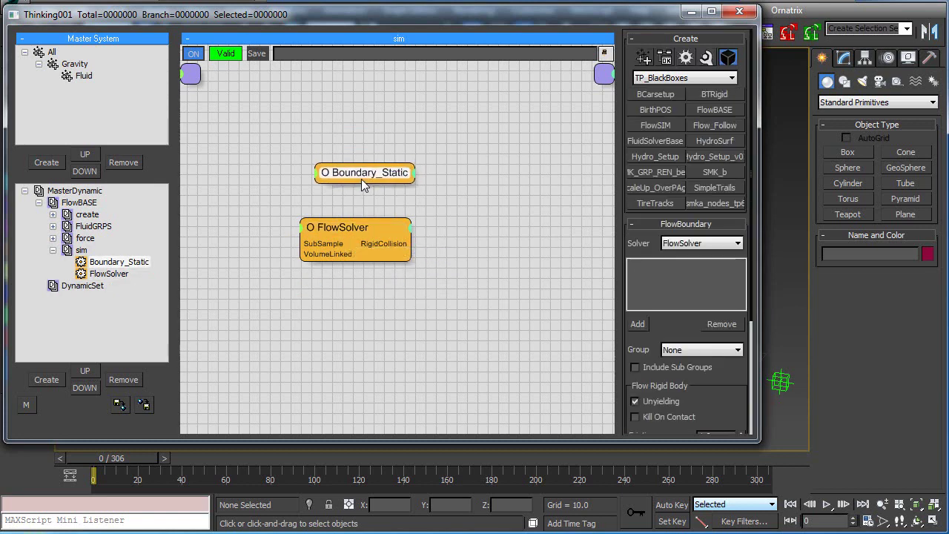
# Remove the empty DynamicSet below FlowBASE and narrow the particle editor to uncover the container in the viewport.
pyautogui.click(95, 286)
pyautogui.click(124, 380)
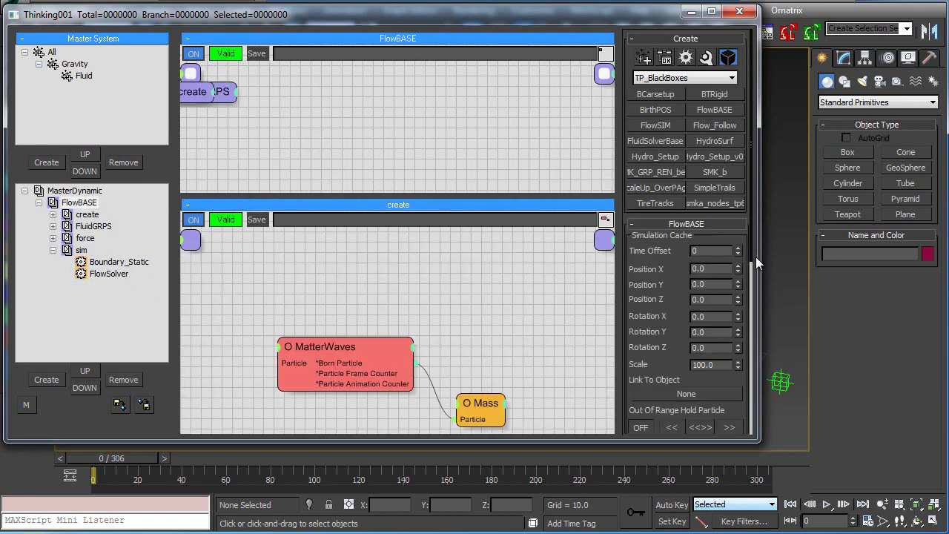
pyautogui.moveTo(757, 263); pyautogui.dragTo(479, 272)
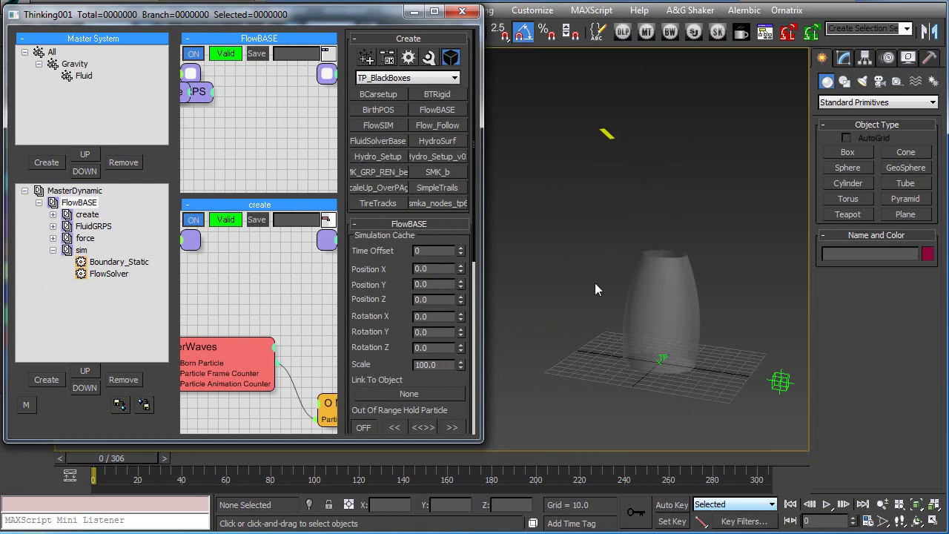
# Select the Container in the viewport, then show the Boundary_Static node's settings in the sim set with the editor slightly widened.
pyautogui.moveTo(574, 230); pyautogui.dragTo(695, 289)
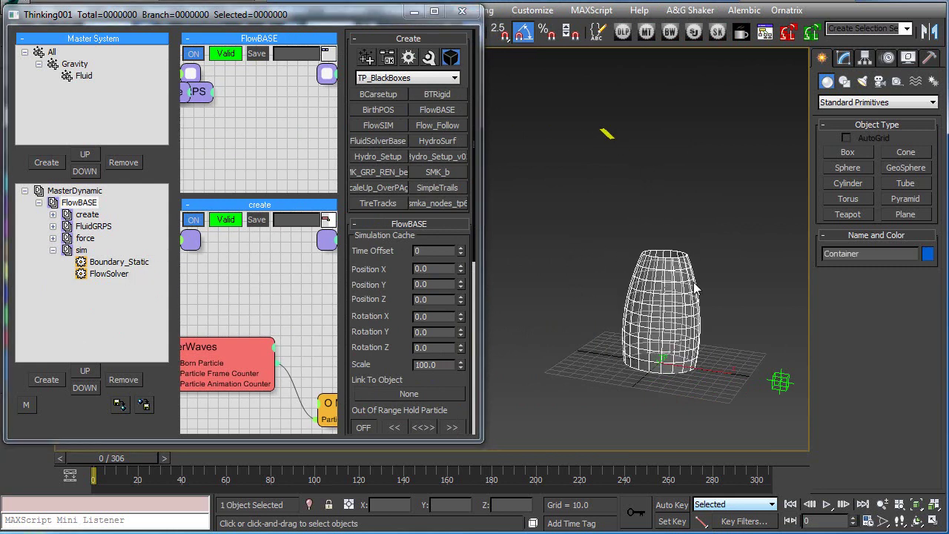
pyautogui.click(81, 251)
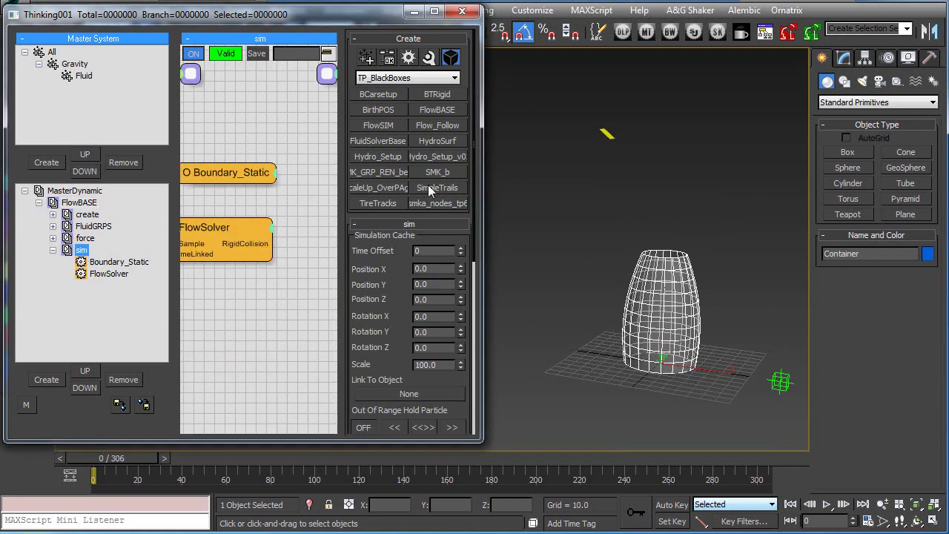
pyautogui.moveTo(482, 190); pyautogui.dragTo(537, 191)
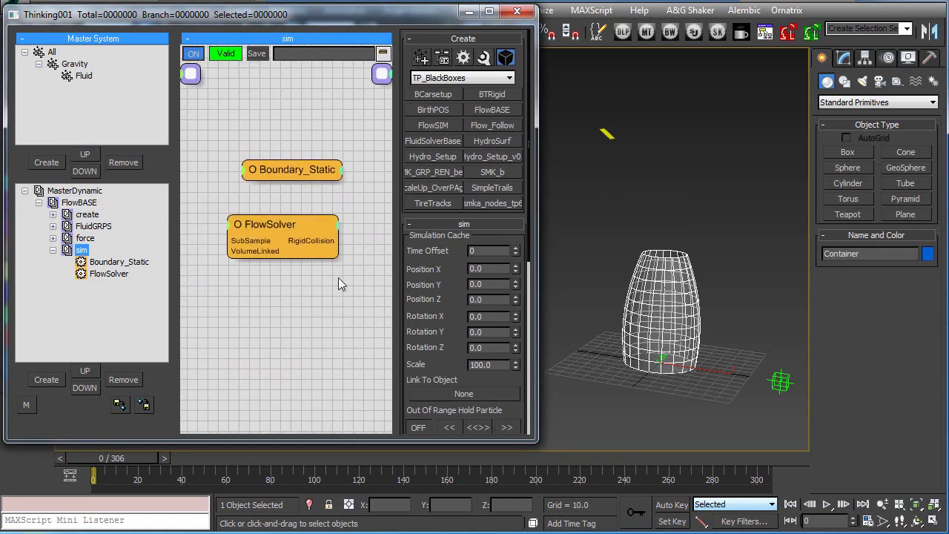
pyautogui.click(290, 187)
pyautogui.moveTo(289, 187); pyautogui.dragTo(281, 189)
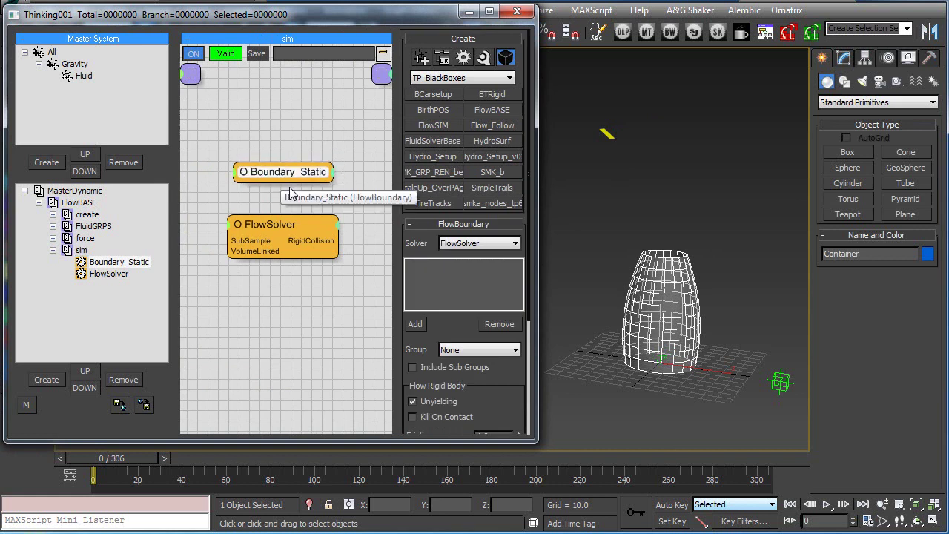
# Add the Container mesh to Boundary_Static's object list, leave its group at None, and deselect the container in the viewport.
pyautogui.moveTo(412, 349); pyautogui.dragTo(419, 258)
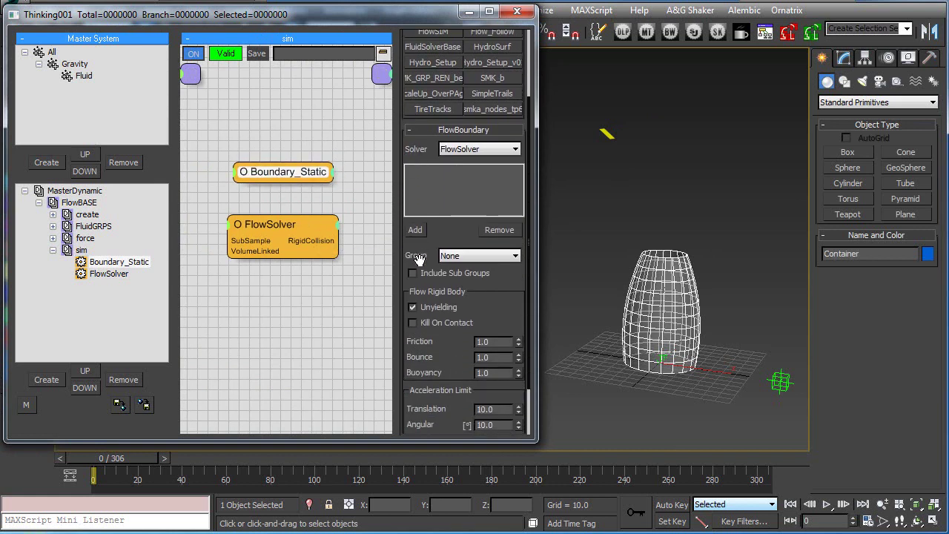
pyautogui.click(466, 255)
pyautogui.click(413, 255)
pyautogui.moveTo(265, 177)
pyautogui.mouseDown()
pyautogui.moveTo(291, 190)
pyautogui.moveTo(265, 172)
pyautogui.mouseUp()
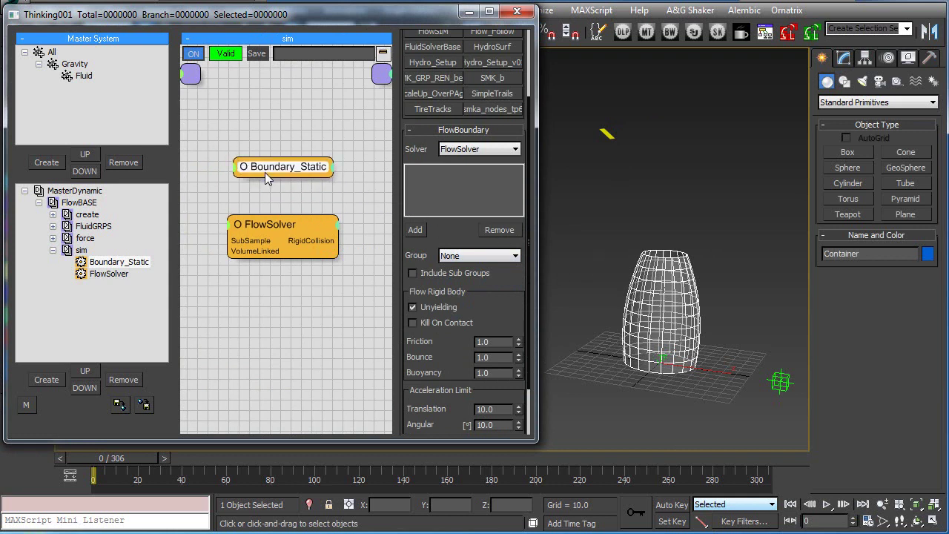
pyautogui.click(415, 230)
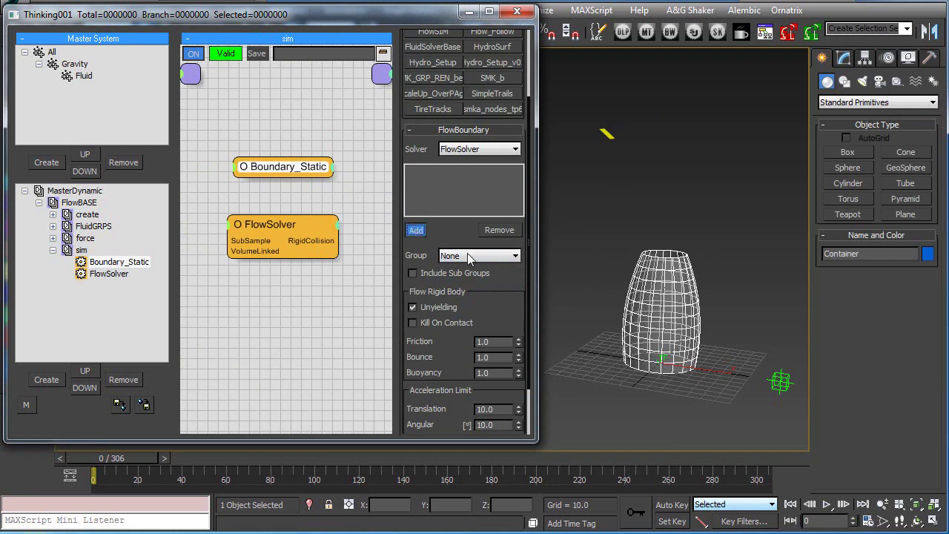
pyautogui.click(647, 253)
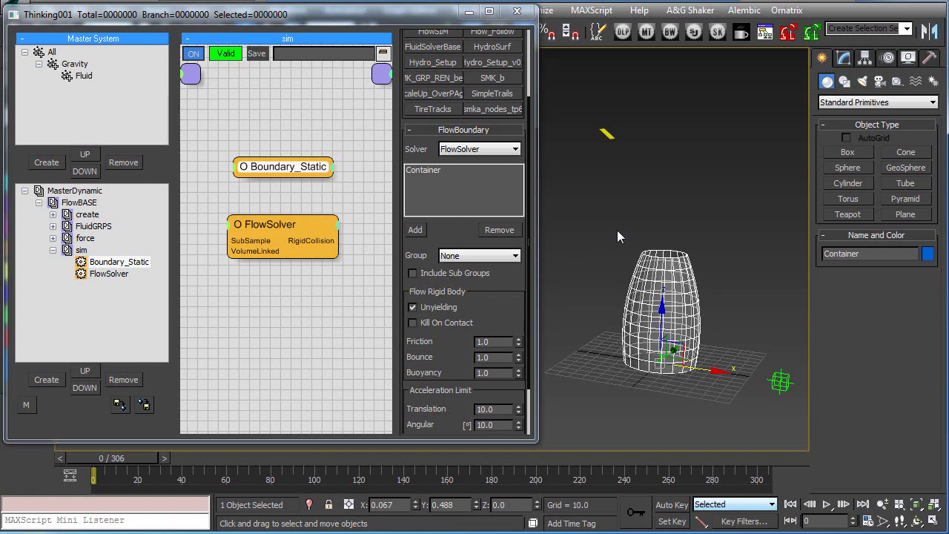
pyautogui.moveTo(96, 464)
pyautogui.mouseDown()
pyautogui.moveTo(348, 463)
pyautogui.moveTo(96, 464)
pyautogui.mouseUp()
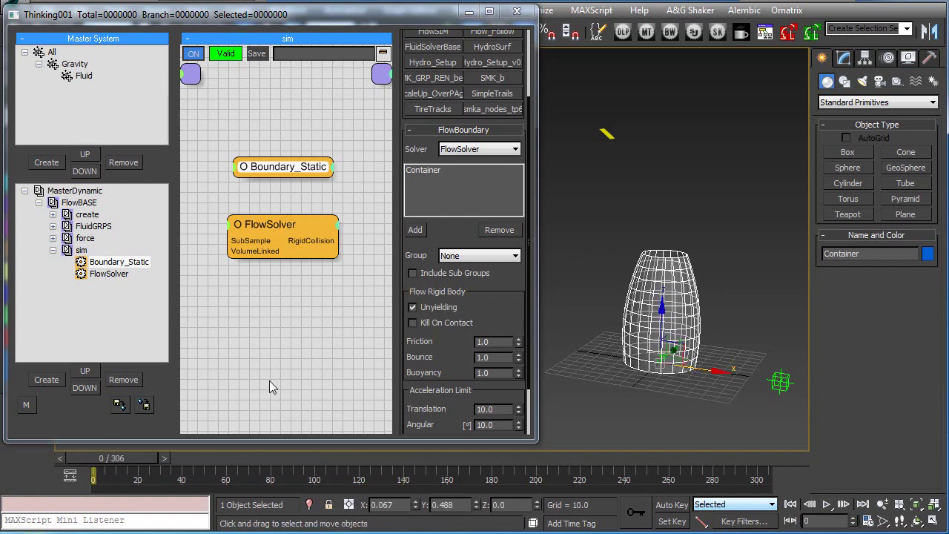
pyautogui.click(710, 273)
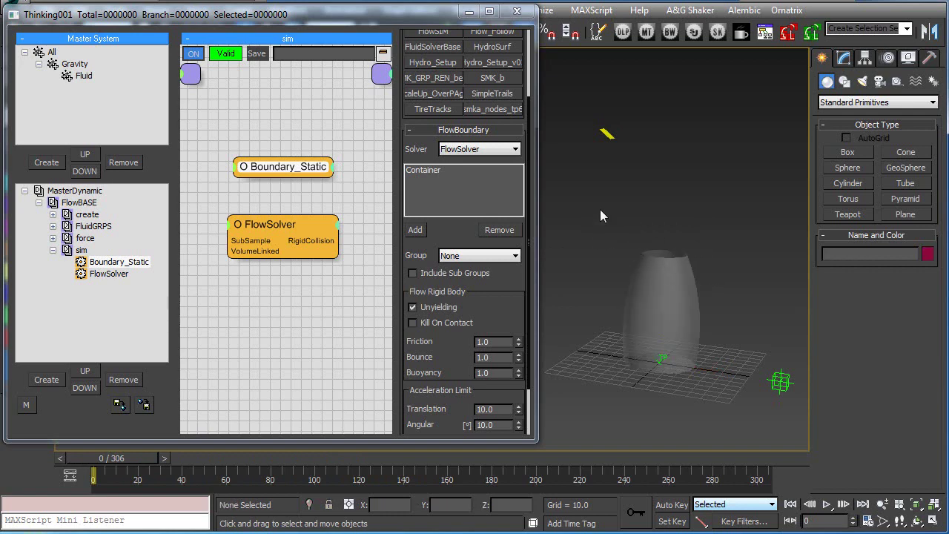
# Open the create set in a widened particle editor and expose the ON input of the MatterWaves node.
pyautogui.click(52, 249)
pyautogui.click(87, 215)
pyautogui.moveTo(278, 274); pyautogui.dragTo(317, 263, button='middle')
pyautogui.moveTo(266, 175); pyautogui.dragTo(276, 179)
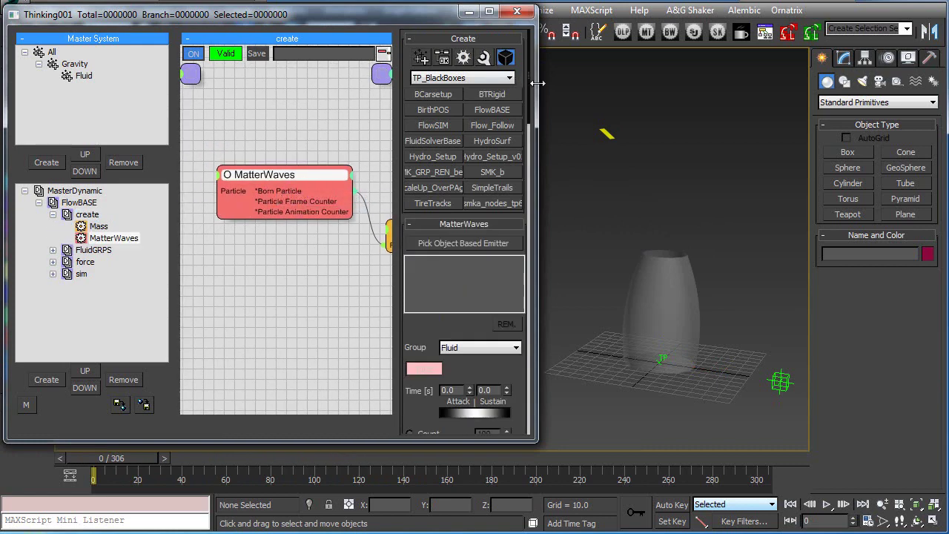
pyautogui.moveTo(538, 83); pyautogui.dragTo(764, 84)
pyautogui.rightClick(353, 207)
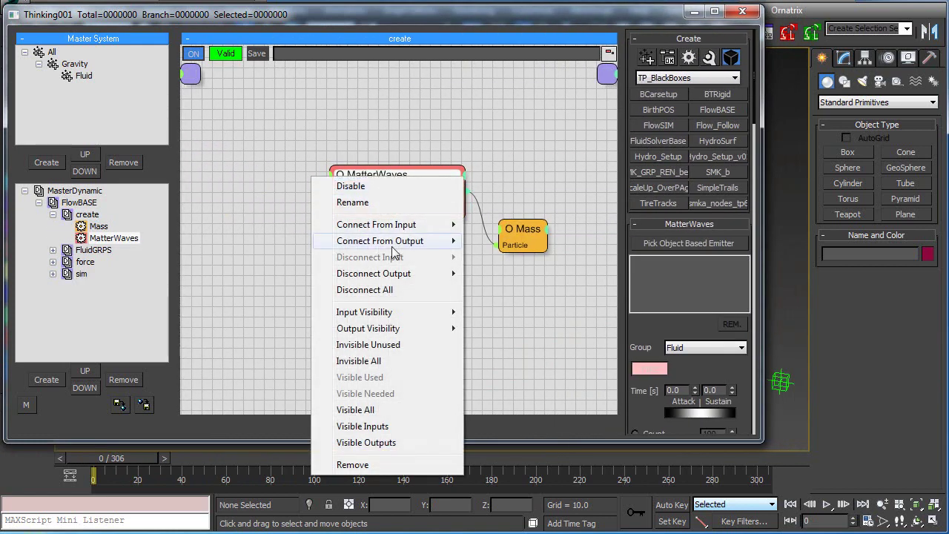
pyautogui.moveTo(386, 315)
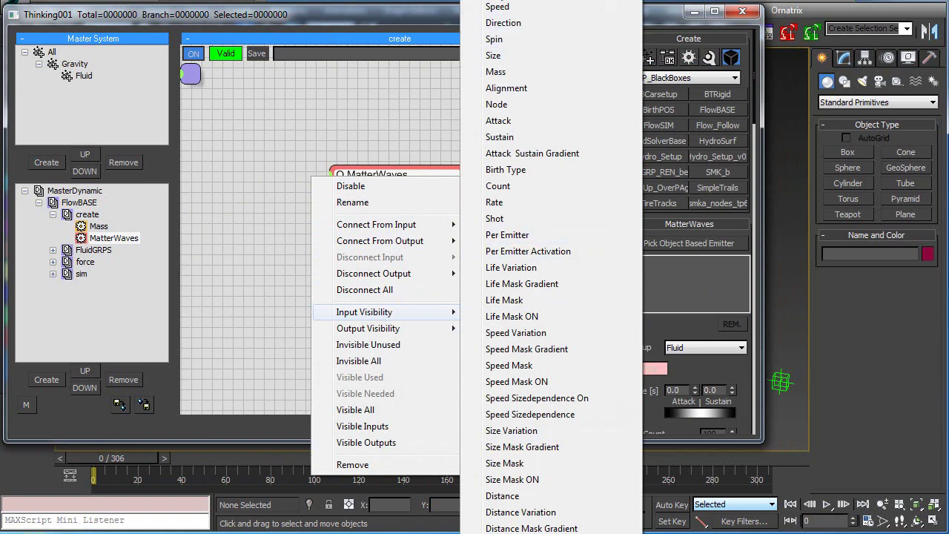
pyautogui.click(353, 148)
pyautogui.moveTo(357, 178); pyautogui.dragTo(369, 175)
# Add a TimeInterval condition with End Frame 50 and connect its output to the ON input of MatterWaves.
pyautogui.doubleClick(348, 279)
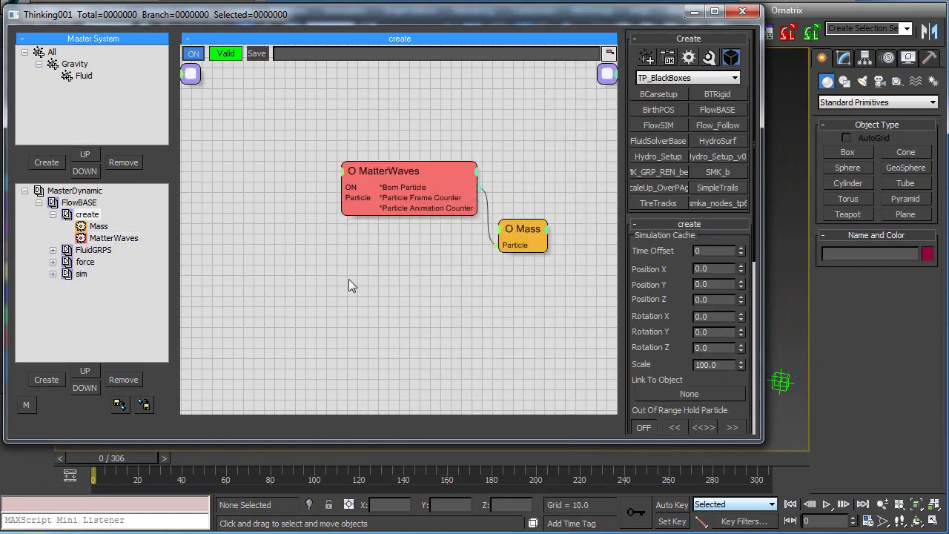
pyautogui.write('time')
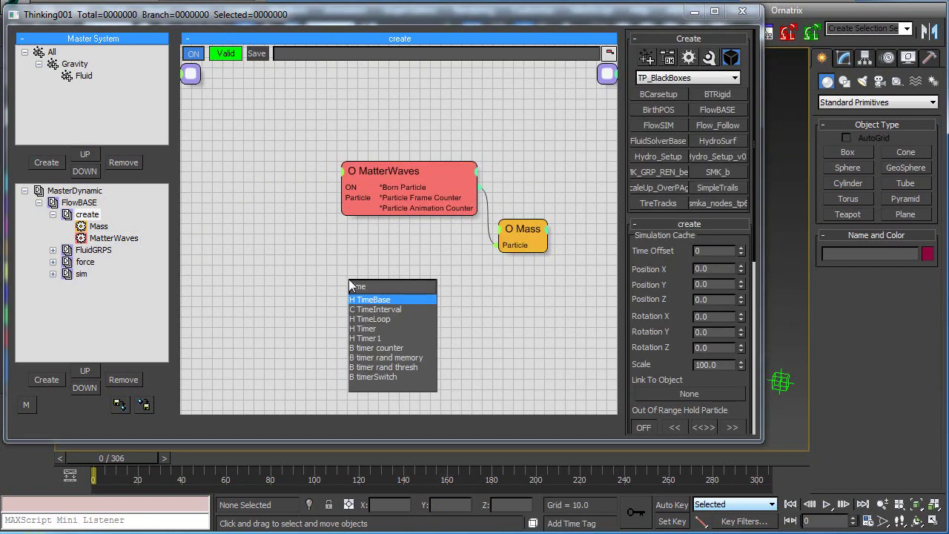
pyautogui.click(375, 309)
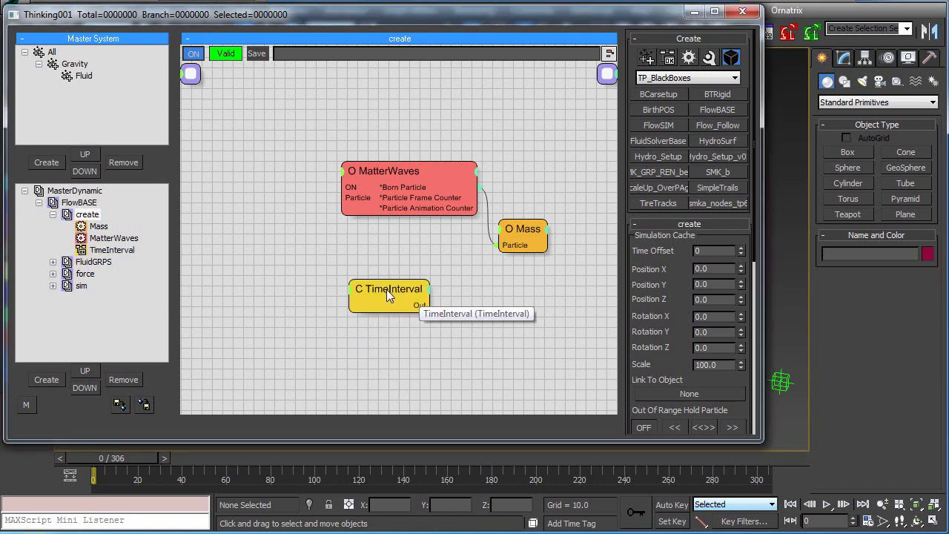
pyautogui.moveTo(380, 309); pyautogui.dragTo(343, 187)
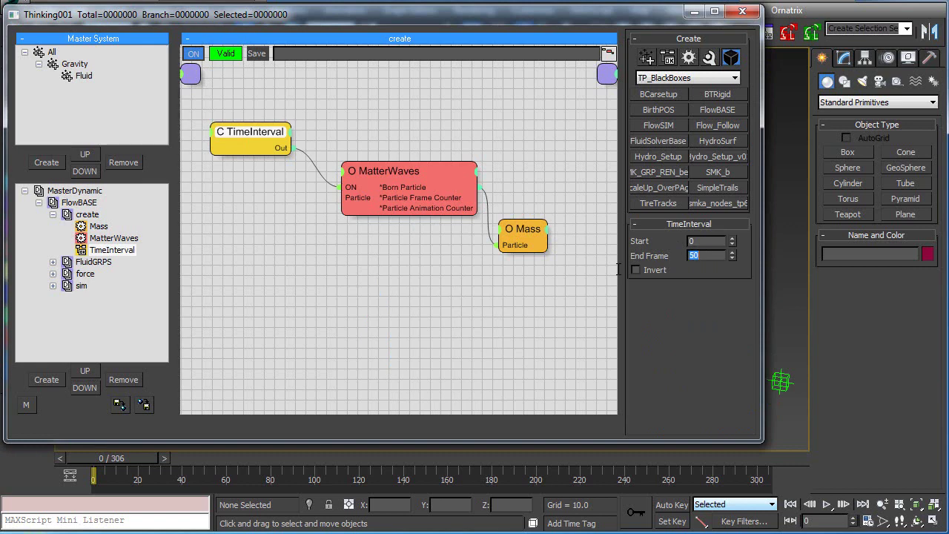
# Check the first frames of the timeline with the particle editor closed, and reopen the editor.
pyautogui.click(742, 11)
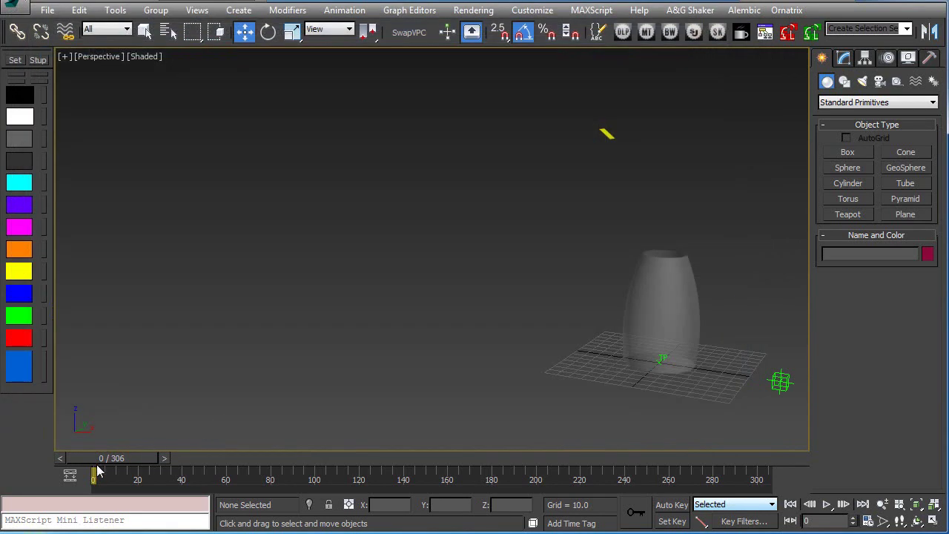
pyautogui.moveTo(100, 467)
pyautogui.mouseDown()
pyautogui.moveTo(394, 465)
pyautogui.moveTo(109, 466)
pyautogui.mouseUp()
pyautogui.press('w')
pyautogui.press('6')
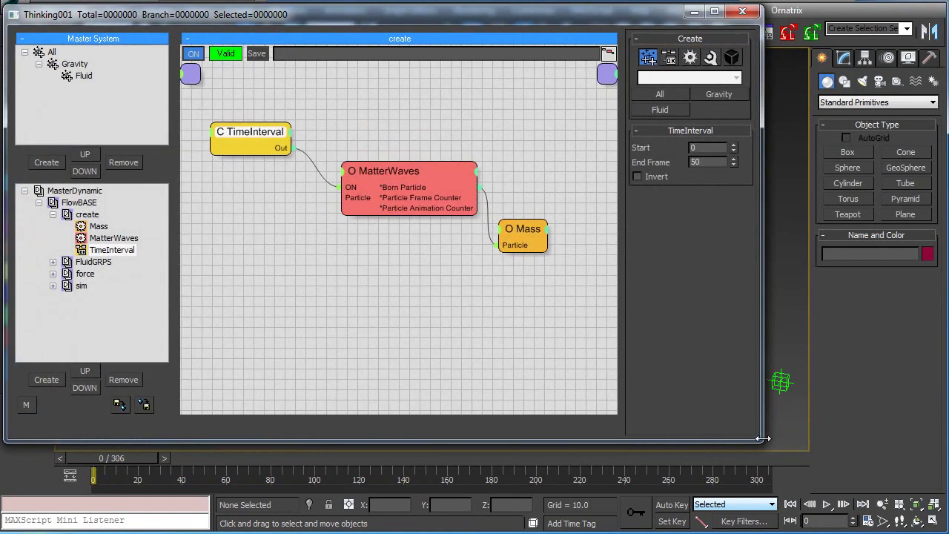
# Narrow the particle editor and pick the yellow Emitter plane as the object-based emitter of MatterWaves.
pyautogui.click(384, 172)
pyautogui.moveTo(761, 172); pyautogui.dragTo(500, 172)
pyautogui.scroll(5, 610, 178)
pyautogui.keyDown('alt'); pyautogui.moveTo(624, 215); pyautogui.dragTo(578, 237, button='middle'); pyautogui.keyUp('alt')
pyautogui.click(426, 150)
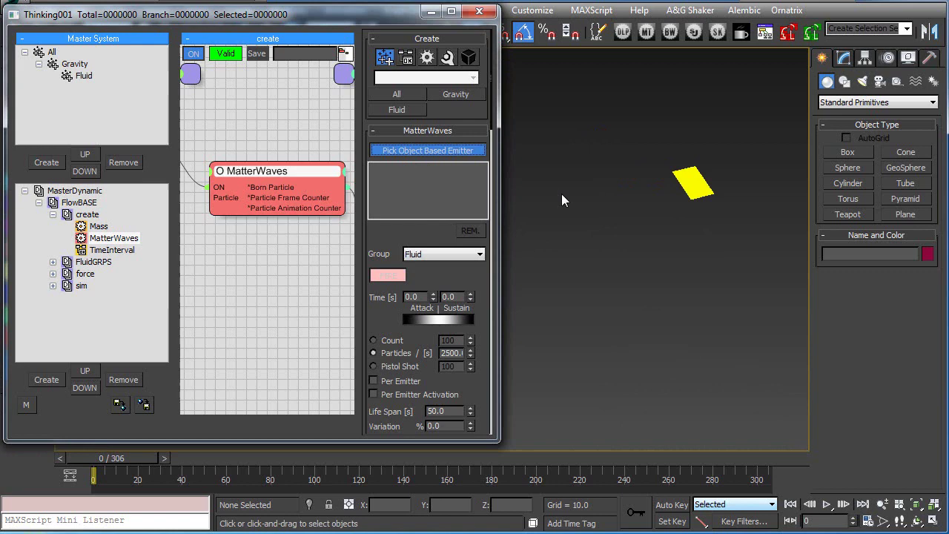
pyautogui.click(686, 184)
pyautogui.click(380, 195)
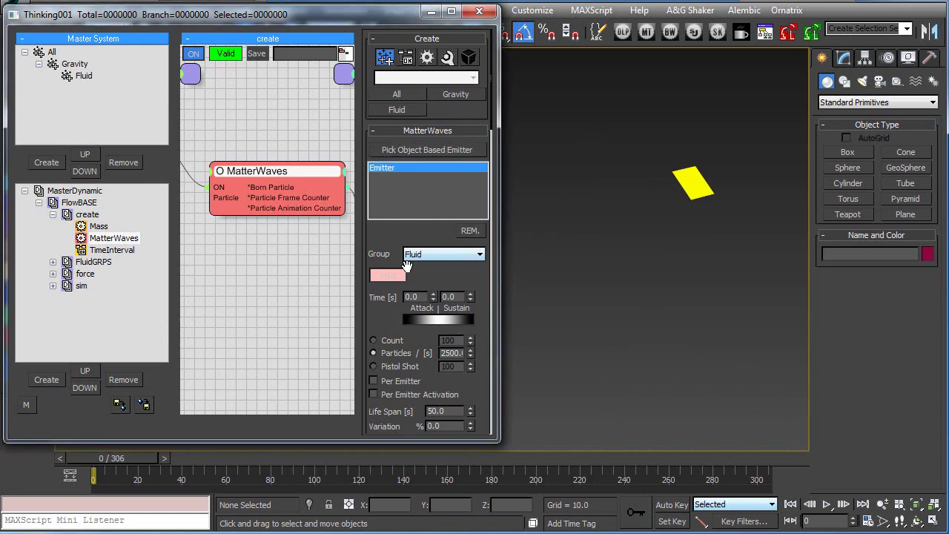
pyautogui.moveTo(373, 316); pyautogui.dragTo(376, 265)
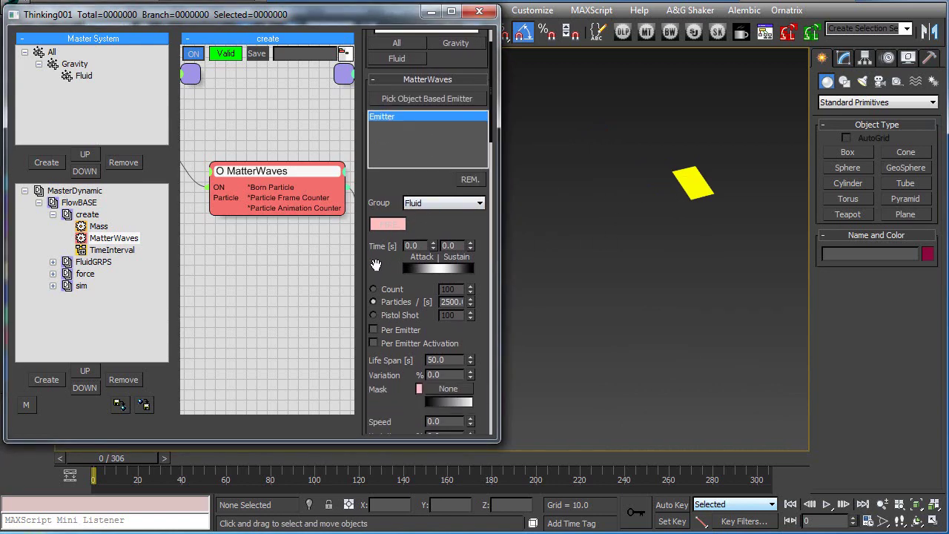
# Play the simulation with the editor closed to check the particle emission, and rewind to the first frame.
pyautogui.click(478, 11)
pyautogui.scroll(-4, 515, 309)
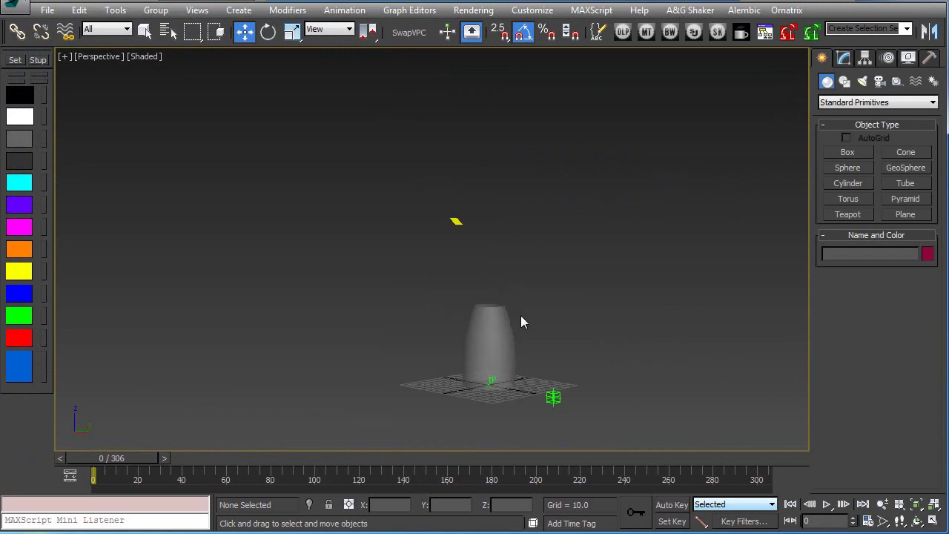
pyautogui.scroll(2, 522, 319)
pyautogui.click(826, 504)
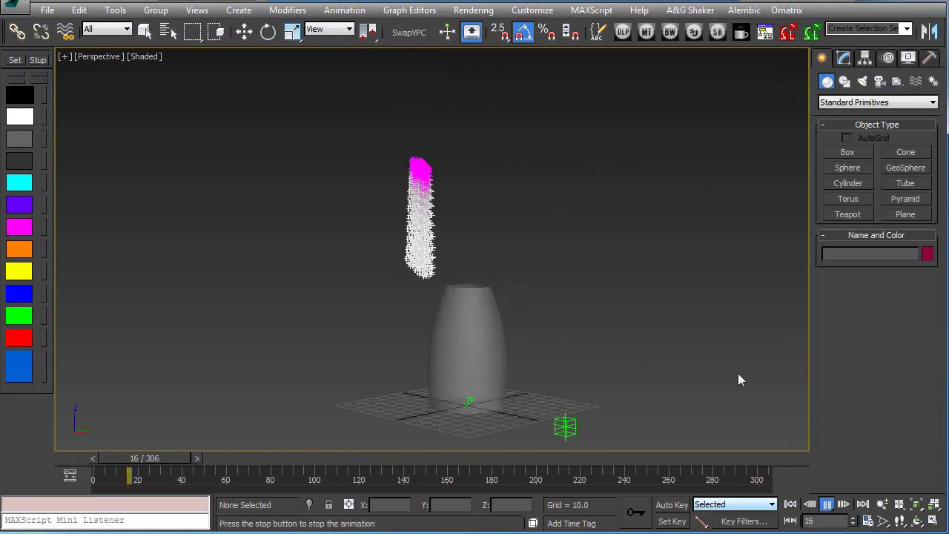
pyautogui.click(791, 504)
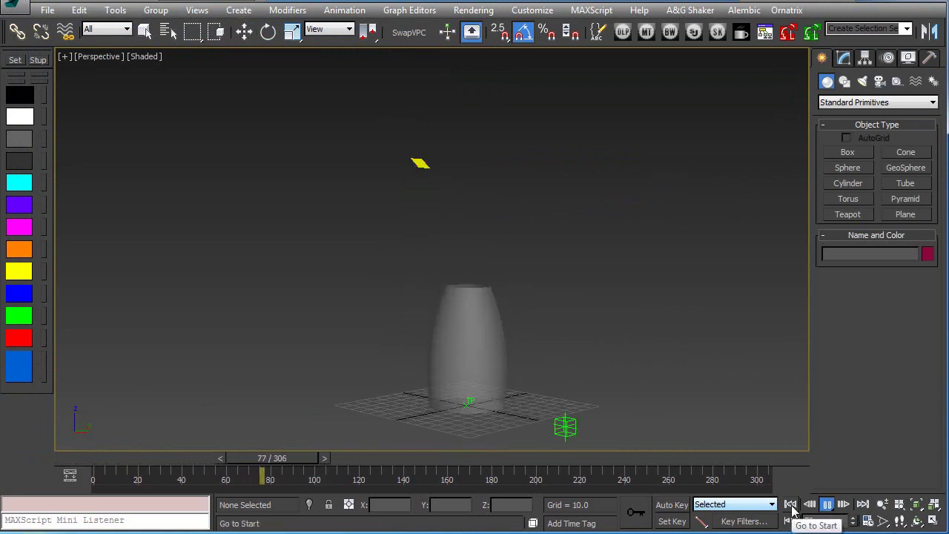
# Set the MatterWaves life span to 50000 seconds, and play the simulation once before rewinding it.
pyautogui.press('6')
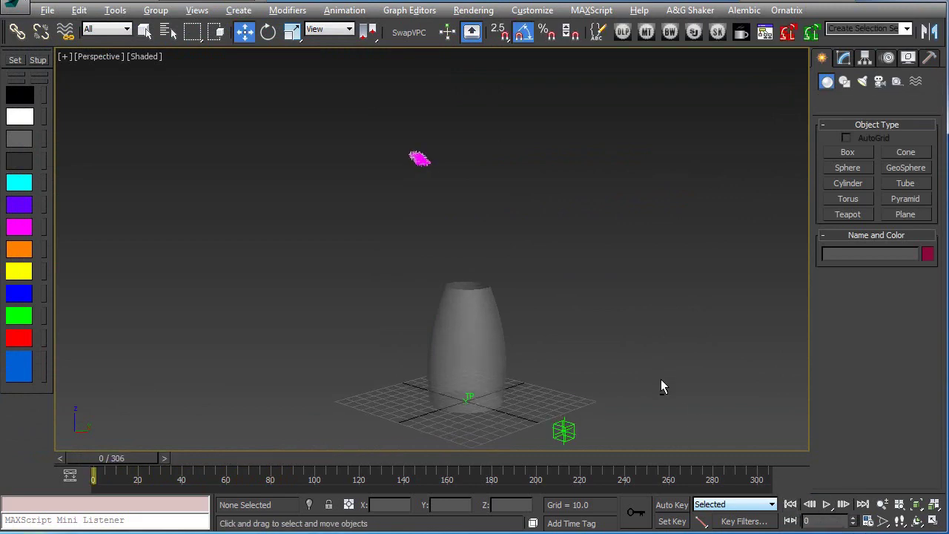
pyautogui.moveTo(611, 306); pyautogui.dragTo(735, 267, button='middle')
pyautogui.scroll(-2, 692, 268)
pyautogui.moveTo(655, 352); pyautogui.dragTo(677, 327, button='middle')
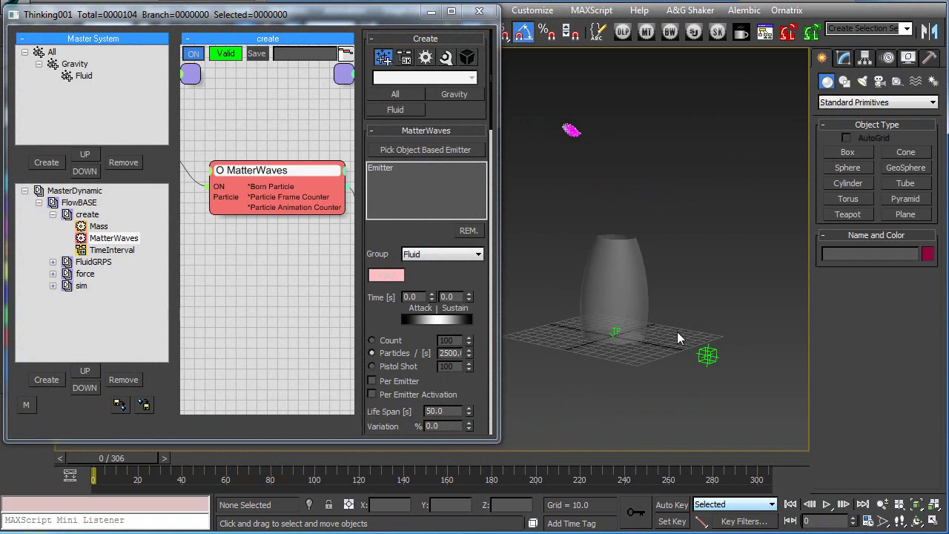
pyautogui.moveTo(369, 425); pyautogui.dragTo(384, 295)
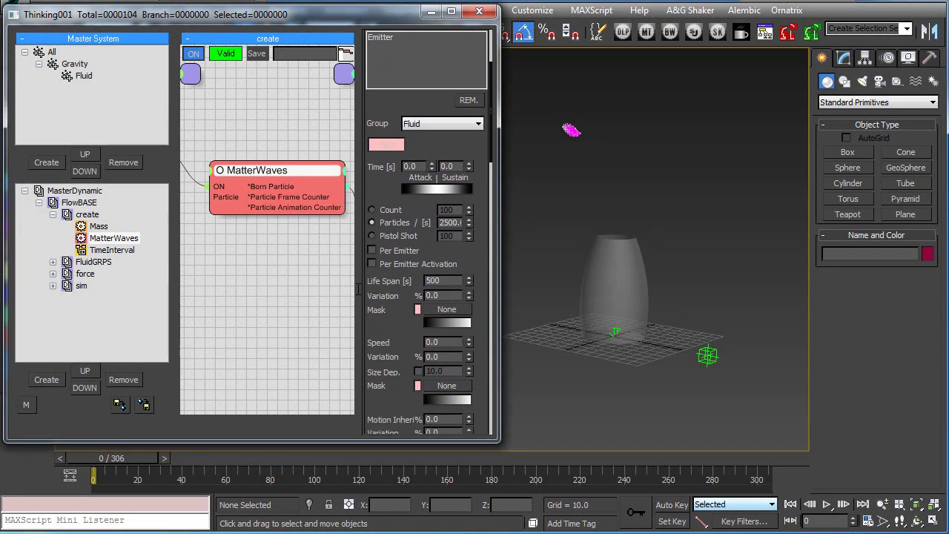
pyautogui.moveTo(637, 373); pyautogui.dragTo(643, 377, button='middle')
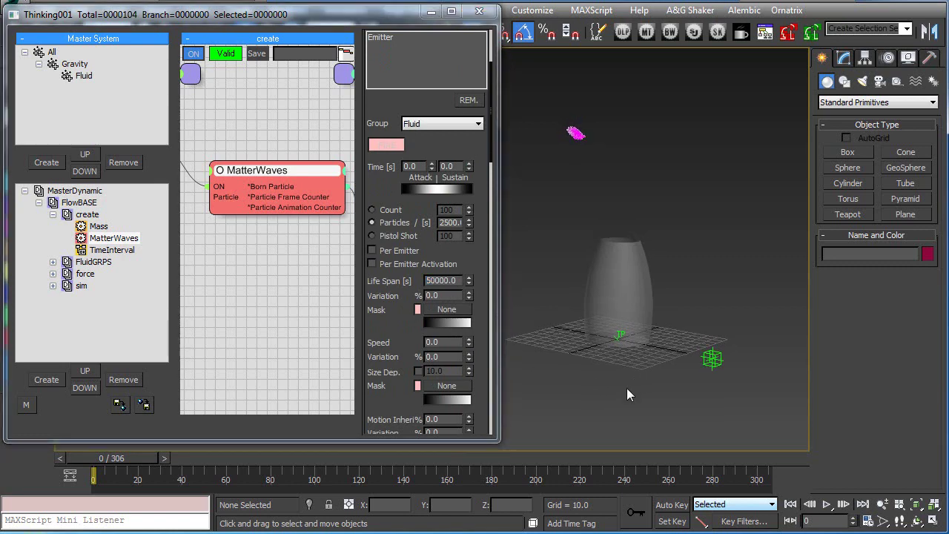
pyautogui.click(826, 504)
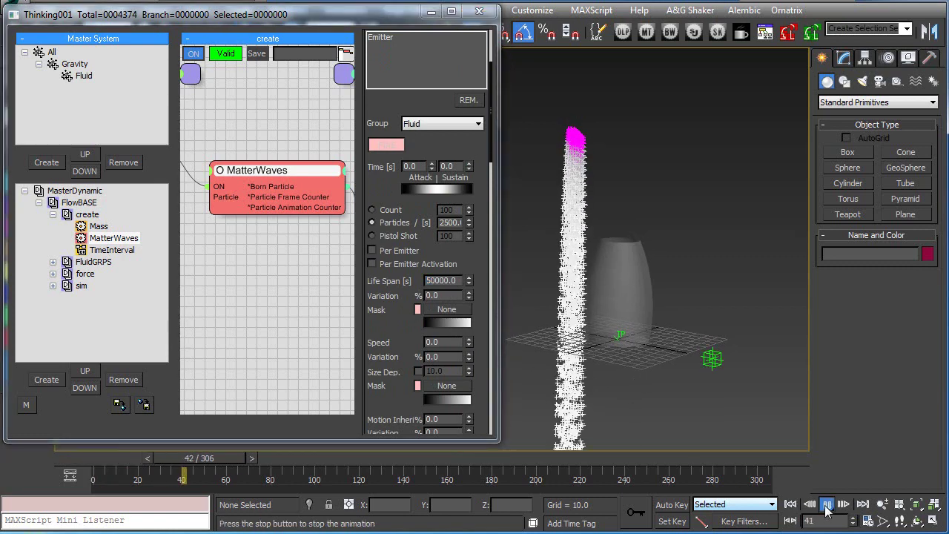
pyautogui.click(790, 505)
# Set the MatterWaves particle speed to 100 and preview the stream into the container.
pyautogui.moveTo(263, 180); pyautogui.dragTo(267, 191)
pyautogui.write('100')
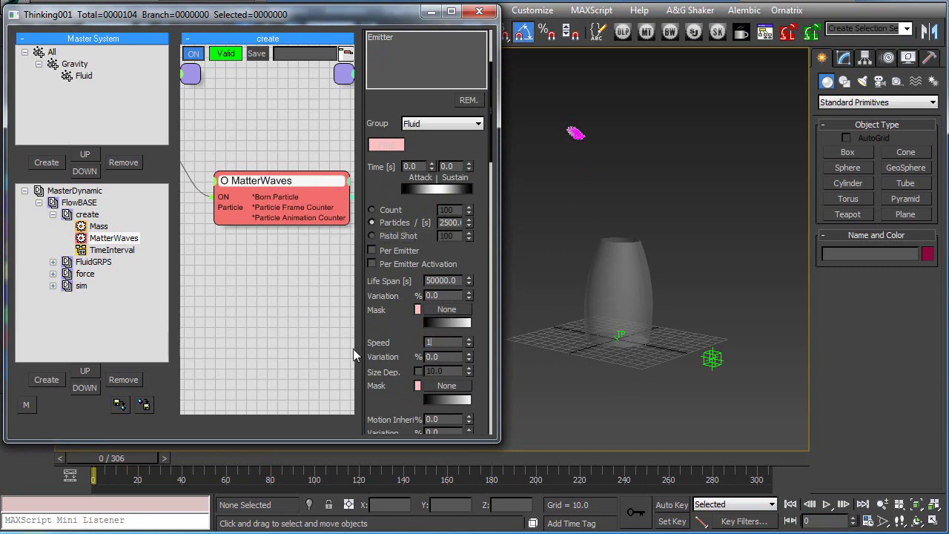
pyautogui.press('Return')
pyautogui.click(826, 504)
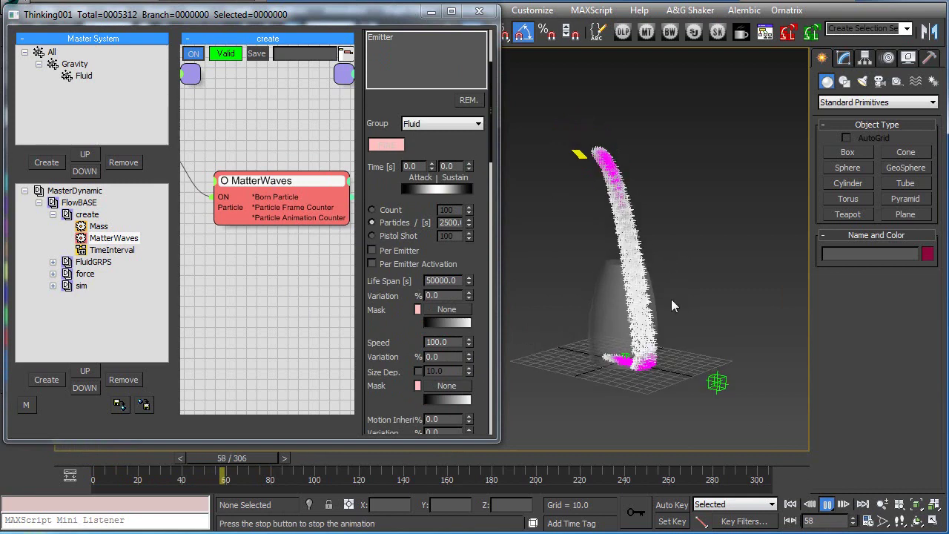
pyautogui.click(790, 505)
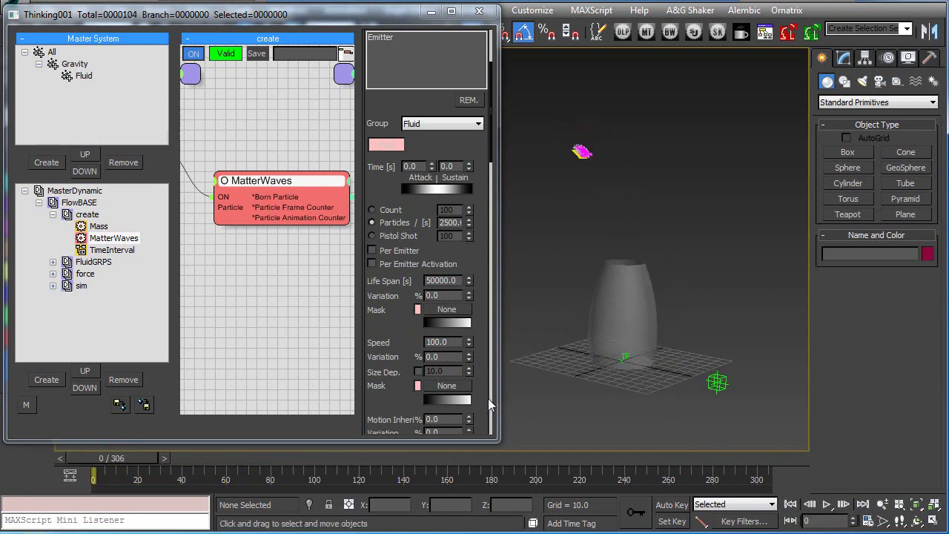
# Set the MatterWaves speed variation to 35% and preview the result with the particle editor closed.
pyautogui.click(446, 357)
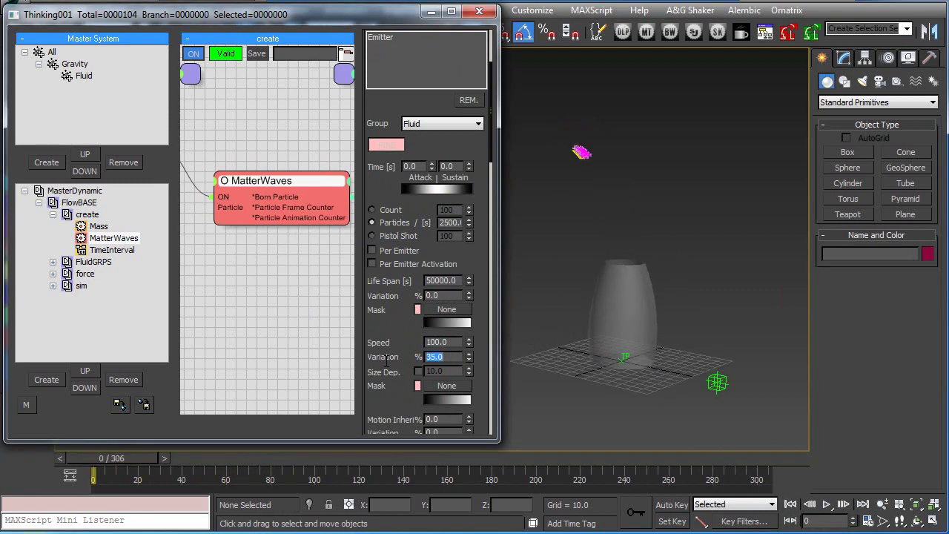
pyautogui.click(825, 505)
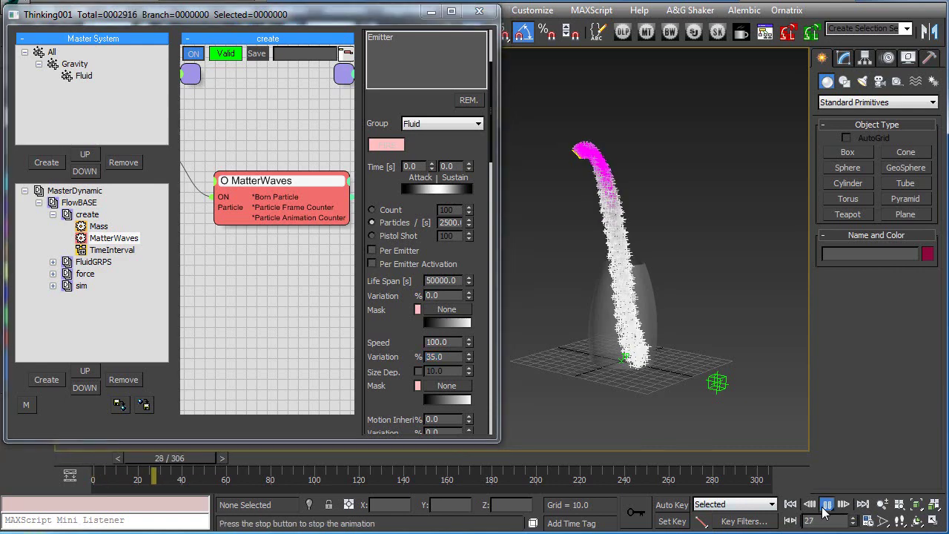
pyautogui.click(481, 12)
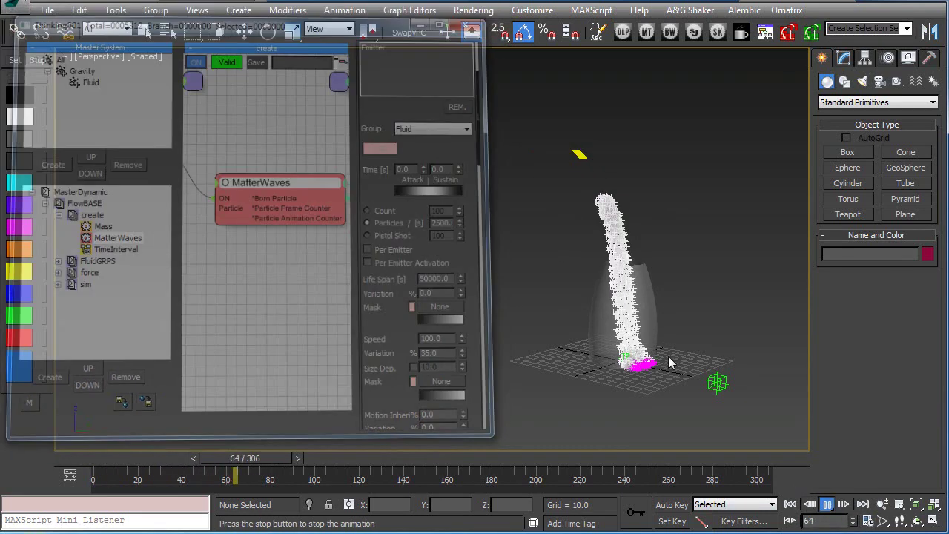
pyautogui.moveTo(641, 375); pyautogui.dragTo(532, 384, button='middle')
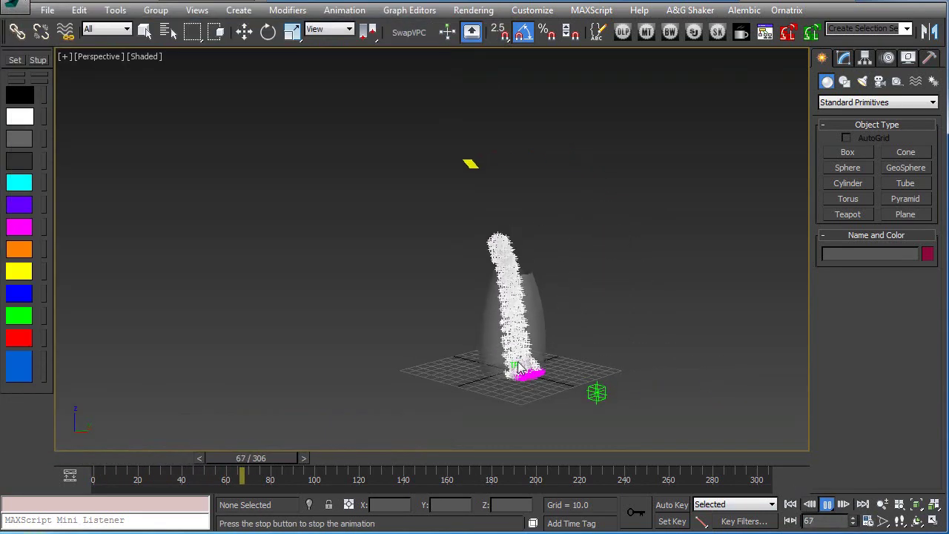
pyautogui.click(76, 460)
# Replay the simulation from a different angle to examine how the stream enters the container, and rewind to the start.
pyautogui.scroll(1, 387, 368)
pyautogui.keyDown('alt'); pyautogui.moveTo(423, 332); pyautogui.dragTo(566, 277, button='middle'); pyautogui.keyUp('alt')
pyautogui.click(827, 504)
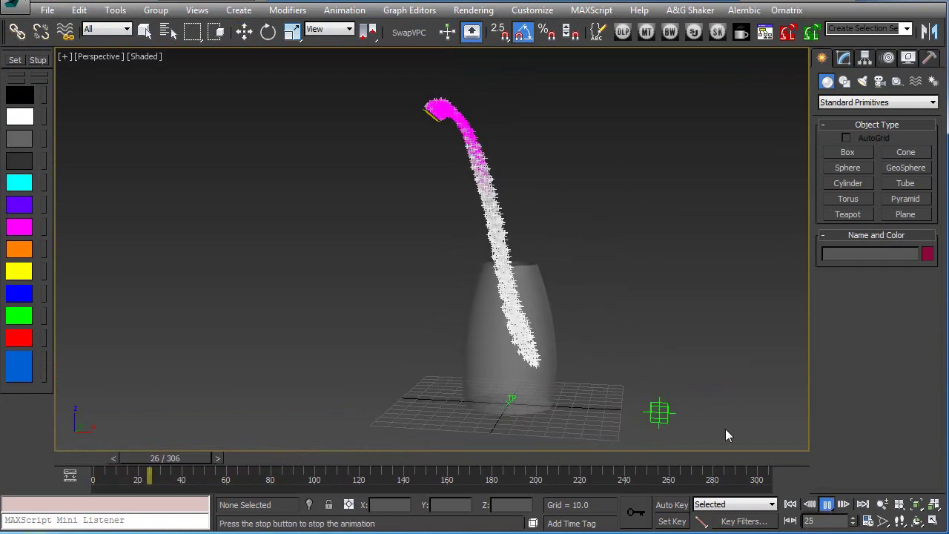
pyautogui.click(790, 504)
pyautogui.moveTo(630, 390); pyautogui.dragTo(683, 355, button='middle')
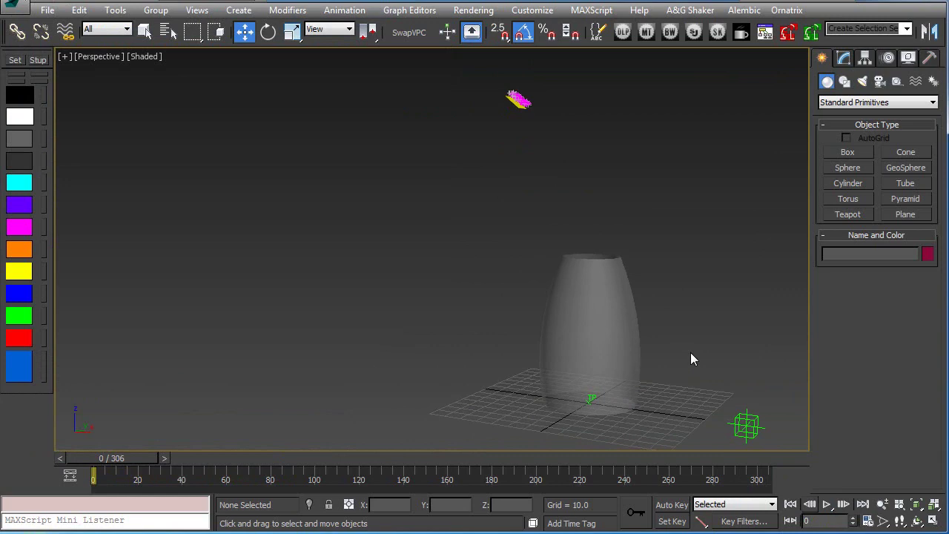
# Bring back the particle editor, preview the pour into the container beside it, and rewind to the start.
pyautogui.press('6')
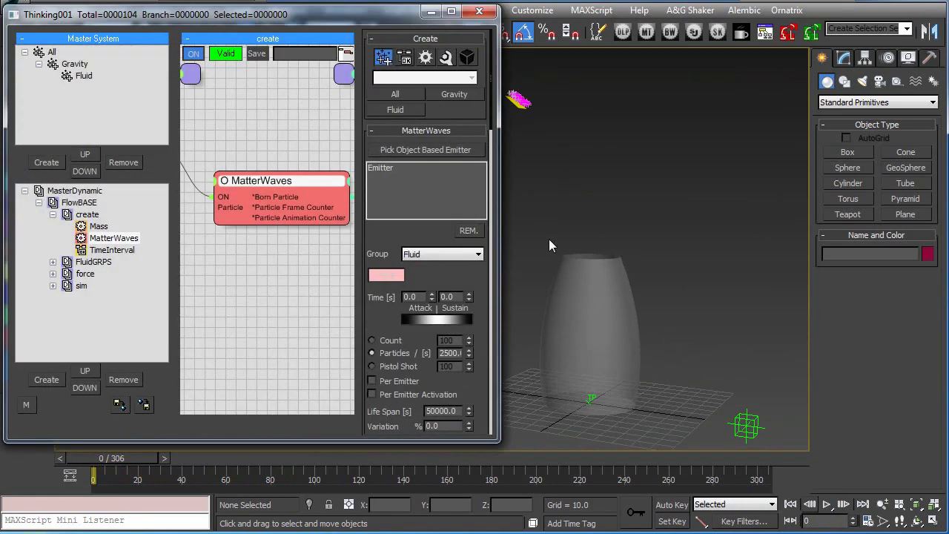
pyautogui.click(53, 215)
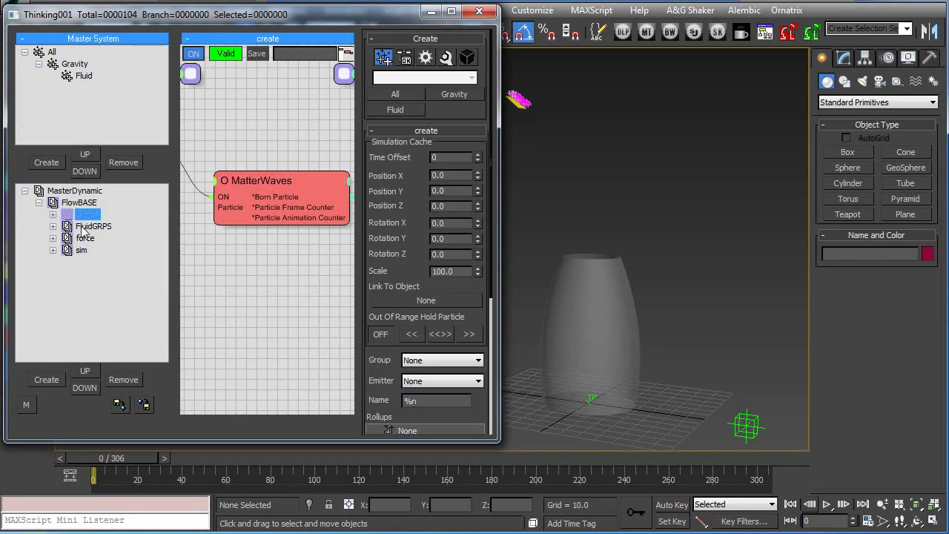
pyautogui.moveTo(598, 312); pyautogui.dragTo(666, 311, button='middle')
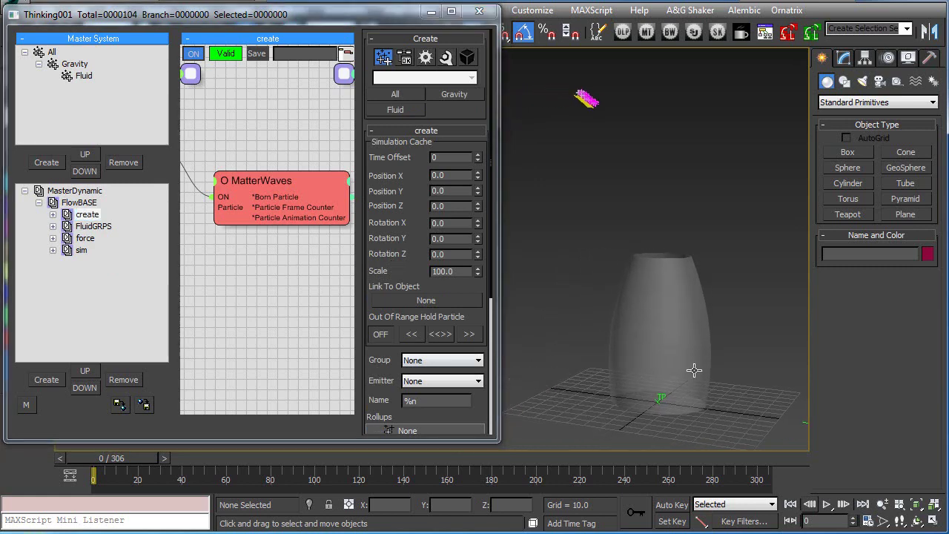
pyautogui.click(826, 506)
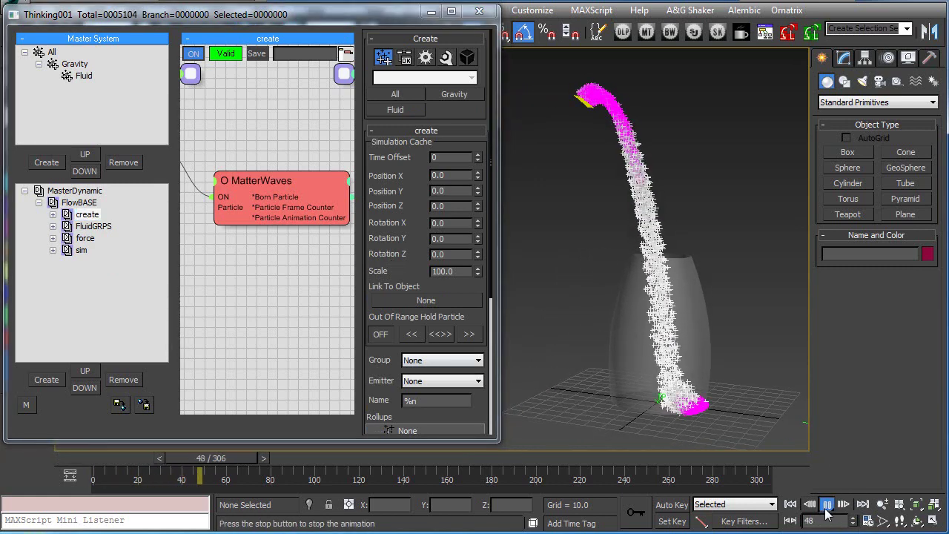
pyautogui.click(826, 505)
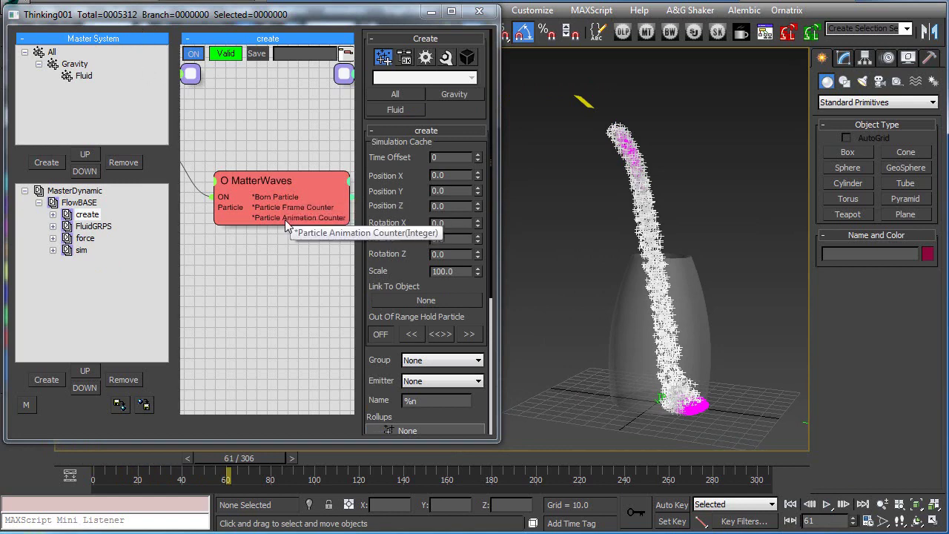
pyautogui.click(790, 504)
# Set the MatterWaves emission rate to 3500 particles per second and preview the stream.
pyautogui.click(229, 194)
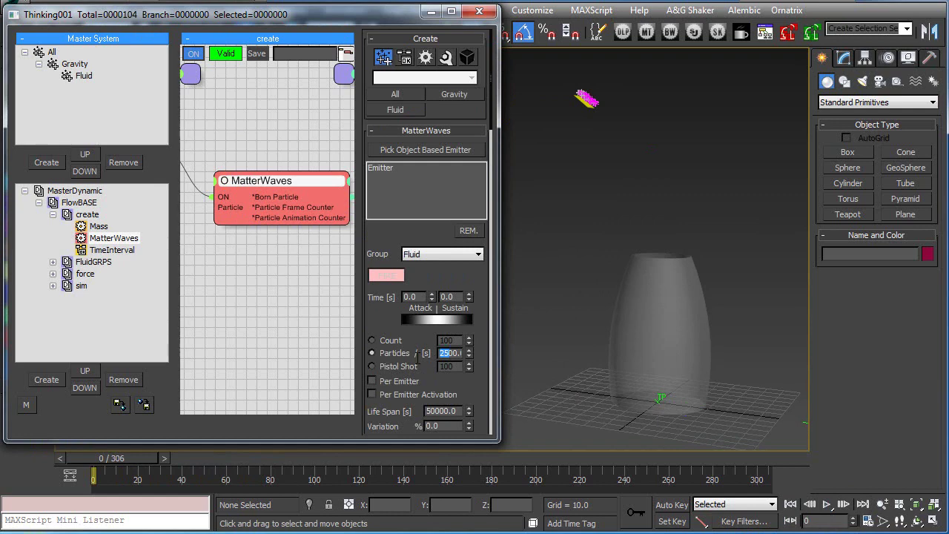
pyautogui.write('50.')
pyautogui.press('Return')
pyautogui.click(826, 505)
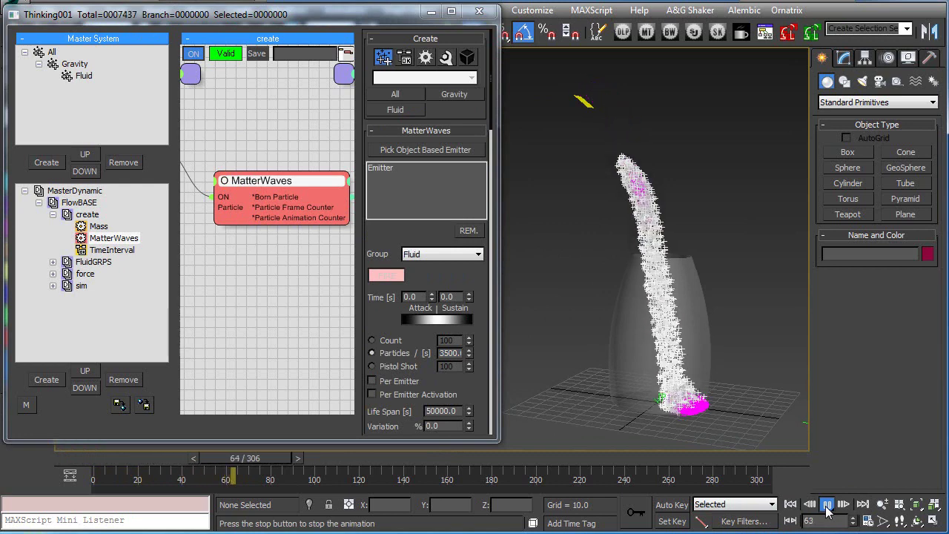
pyautogui.click(825, 505)
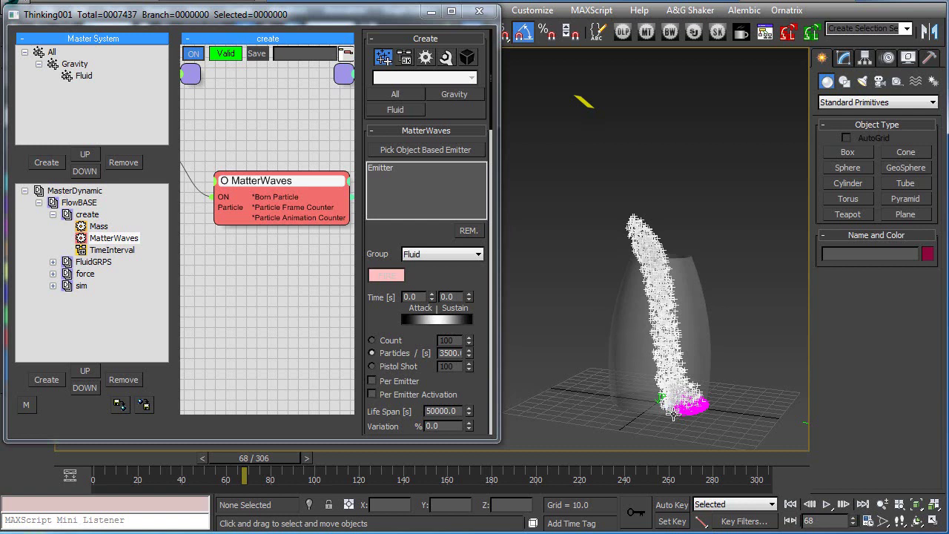
# Set the MatterWaves emission rate to 6500 particles per second, preview the denser stream, and rewind.
pyautogui.click(790, 505)
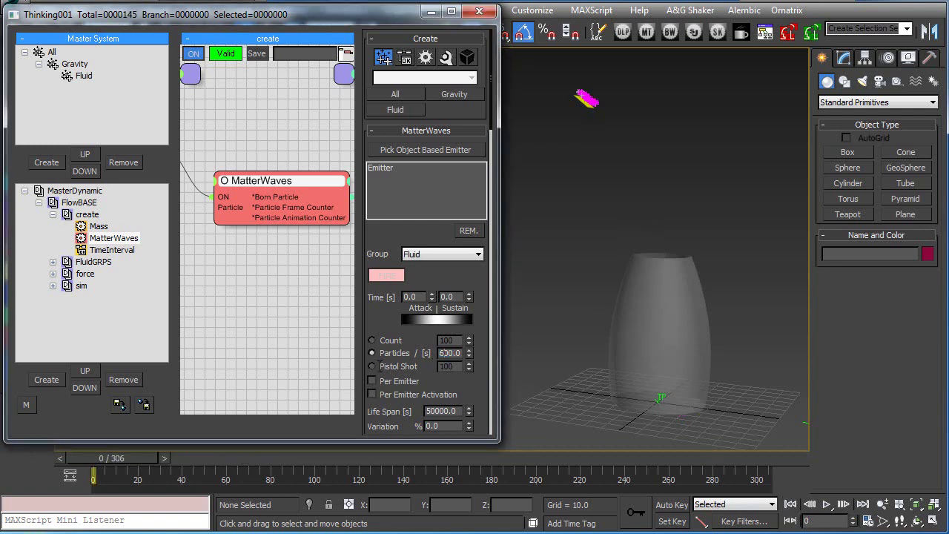
pyautogui.click(827, 504)
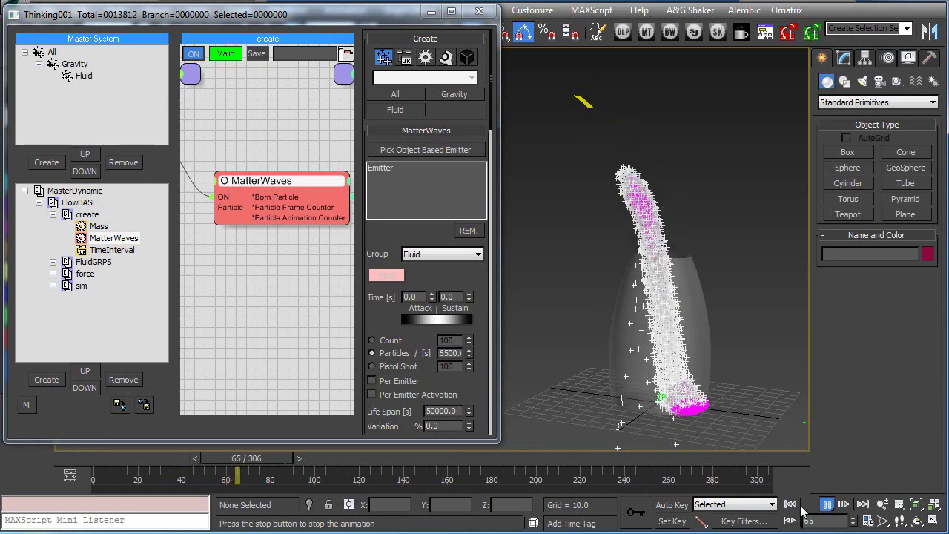
pyautogui.click(790, 505)
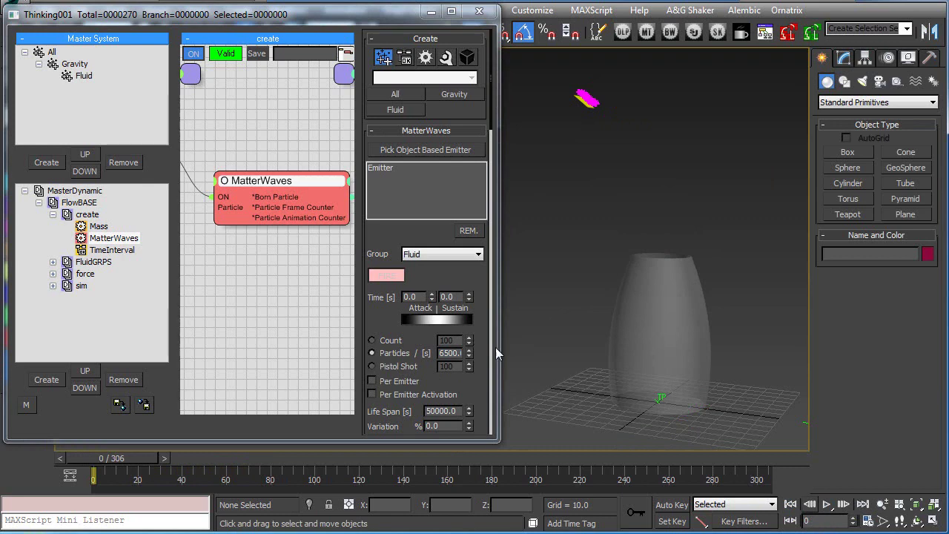
# Check the start and end frames of the TimeInterval operator that drives MatterWaves.
pyautogui.moveTo(285, 236); pyautogui.dragTo(349, 253, button='middle')
pyautogui.click(207, 151)
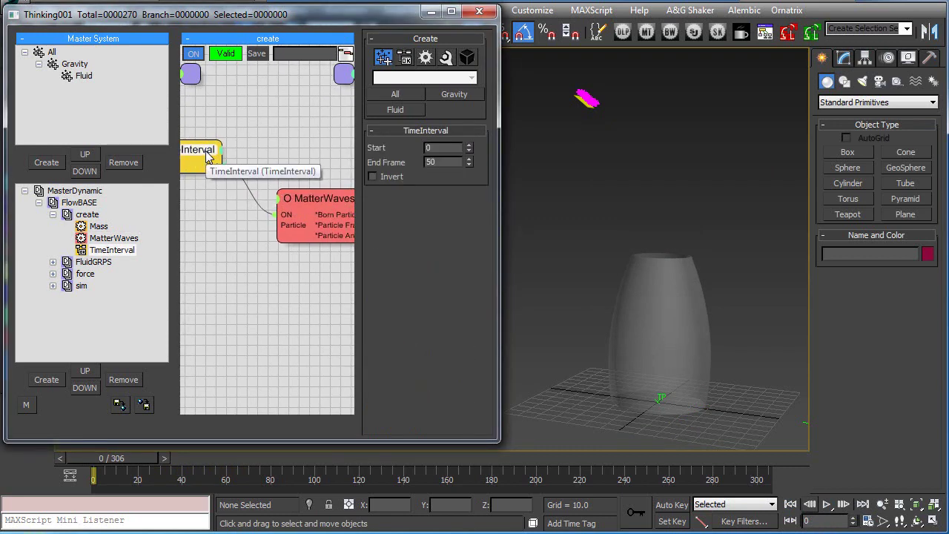
pyautogui.moveTo(308, 151); pyautogui.dragTo(291, 148, button='middle')
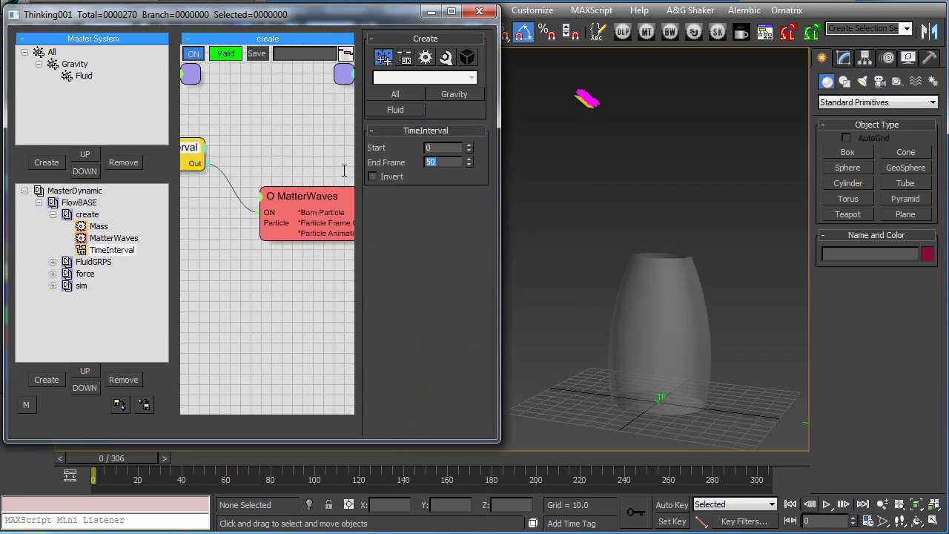
# Open the FlowGroup operator's settings in the FluidGRPS set and arrange the editor window clear of the container.
pyautogui.click(86, 274)
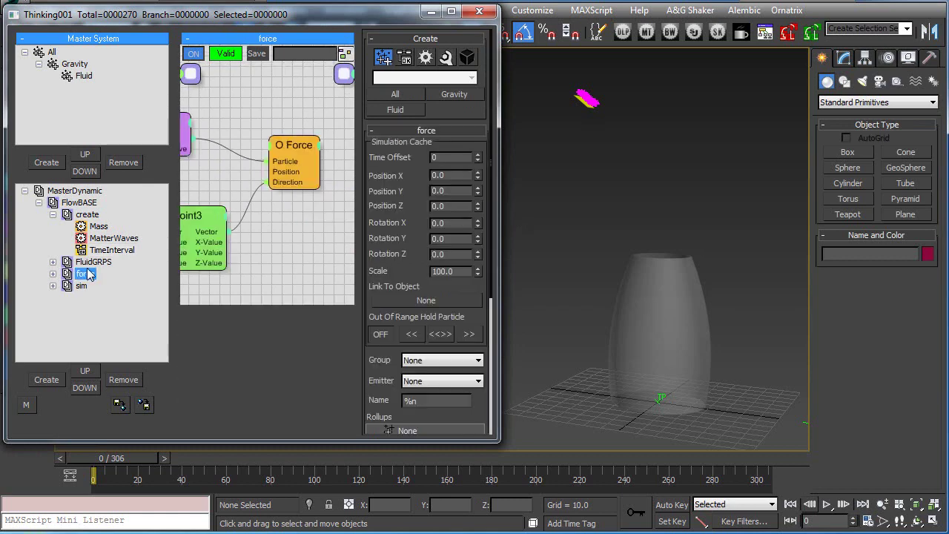
pyautogui.click(93, 262)
pyautogui.click(228, 127)
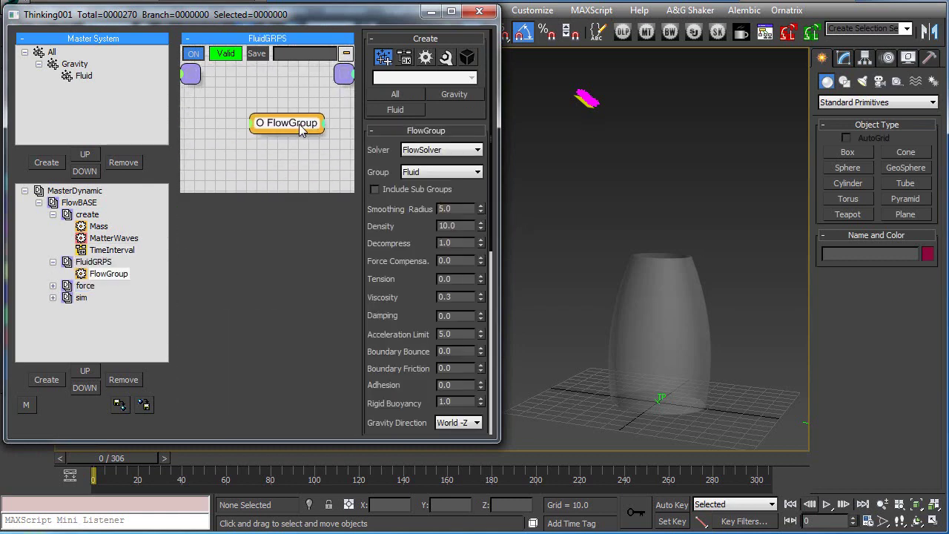
pyautogui.moveTo(293, 17); pyautogui.dragTo(100, 18)
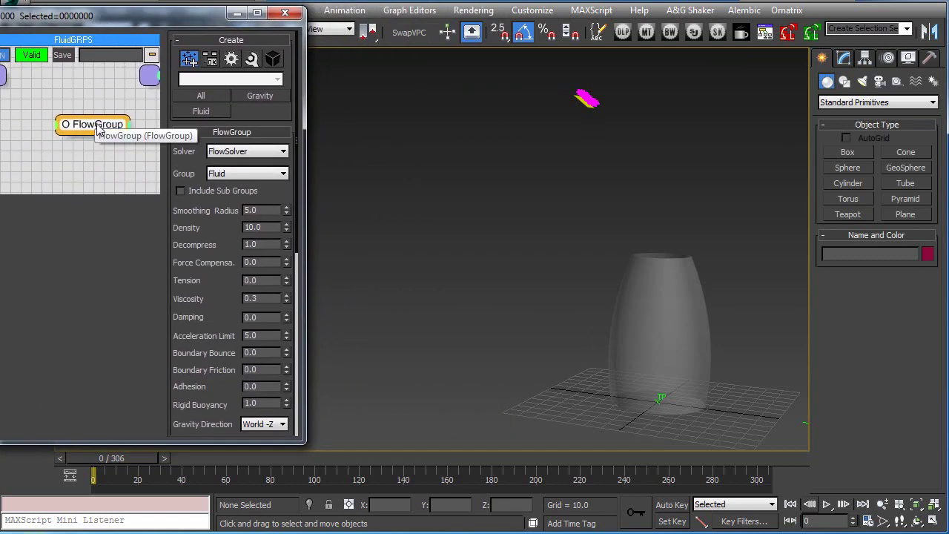
pyautogui.moveTo(93, 124); pyautogui.dragTo(87, 97)
pyautogui.moveTo(305, 442); pyautogui.dragTo(330, 434)
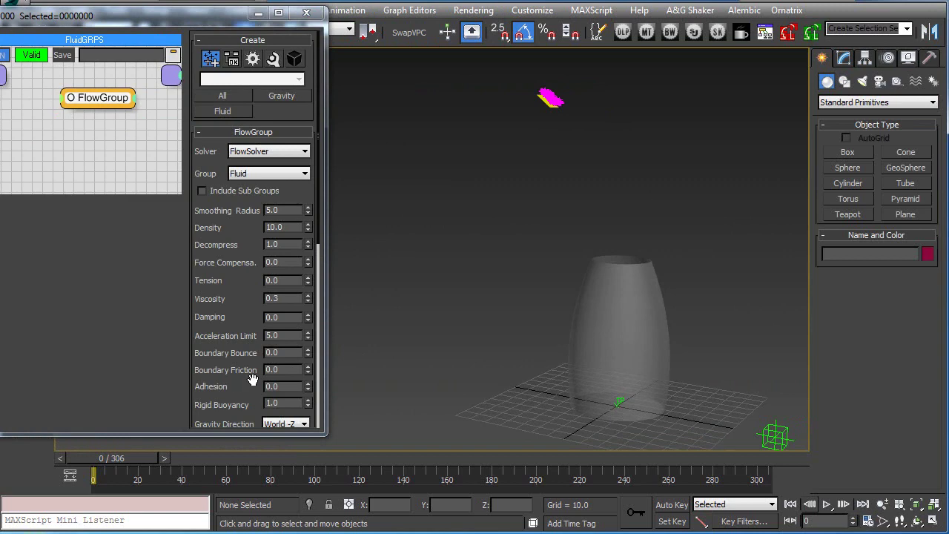
# Set the FlowGroup's Show display option to None and preview the particles in their plain colour.
pyautogui.moveTo(252, 379); pyautogui.dragTo(249, 171)
pyautogui.click(261, 288)
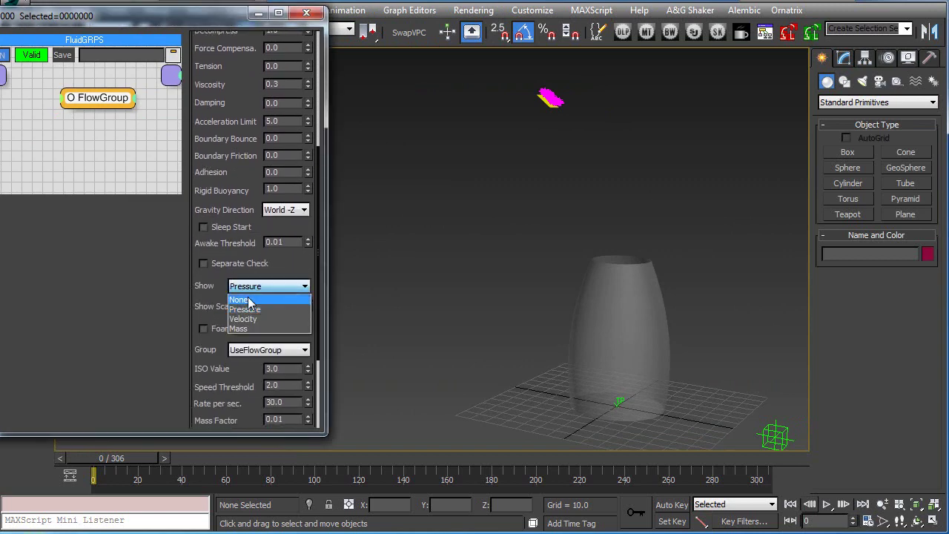
pyautogui.click(249, 300)
pyautogui.click(826, 504)
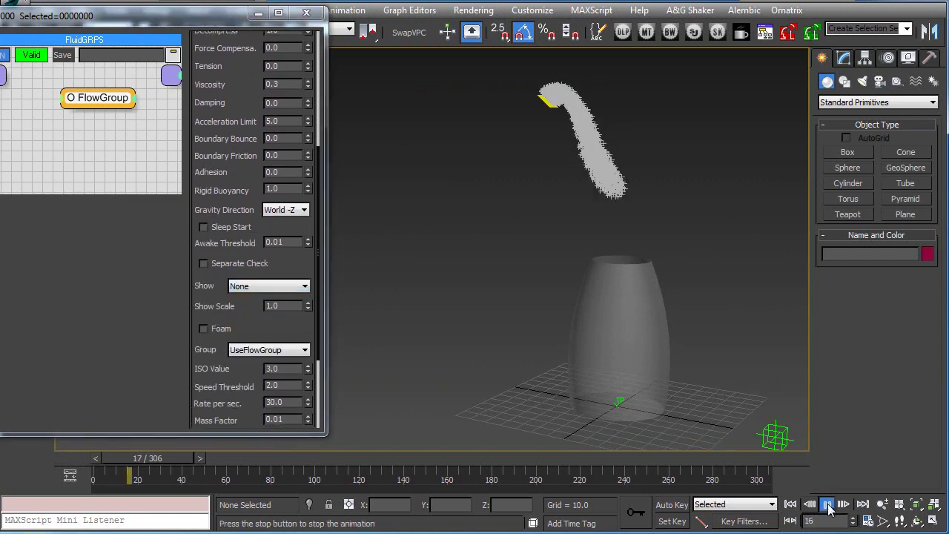
pyautogui.click(826, 504)
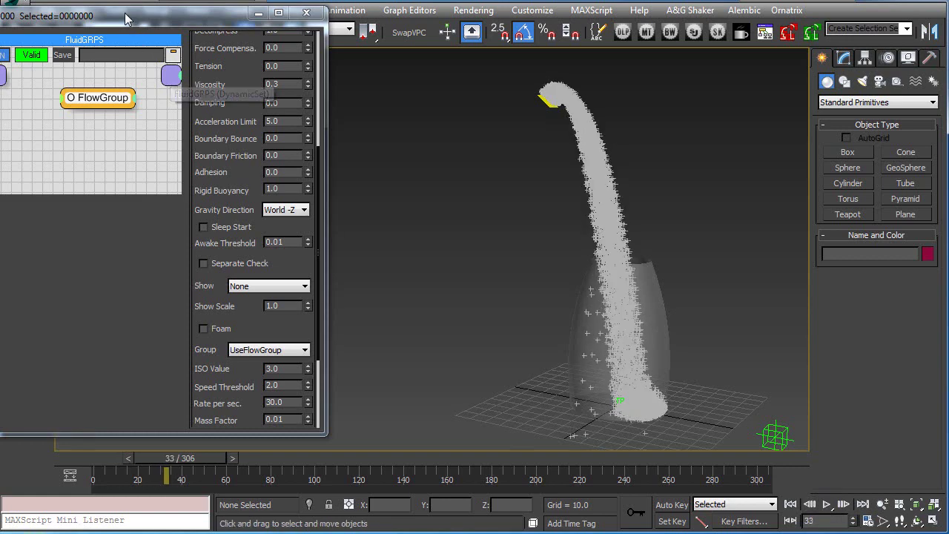
# Change the Fluid particle group's colour to pure red, and move the editor aside to uncover the stream.
pyautogui.moveTo(126, 18); pyautogui.dragTo(483, 93)
pyautogui.click(245, 153)
pyautogui.click(596, 132)
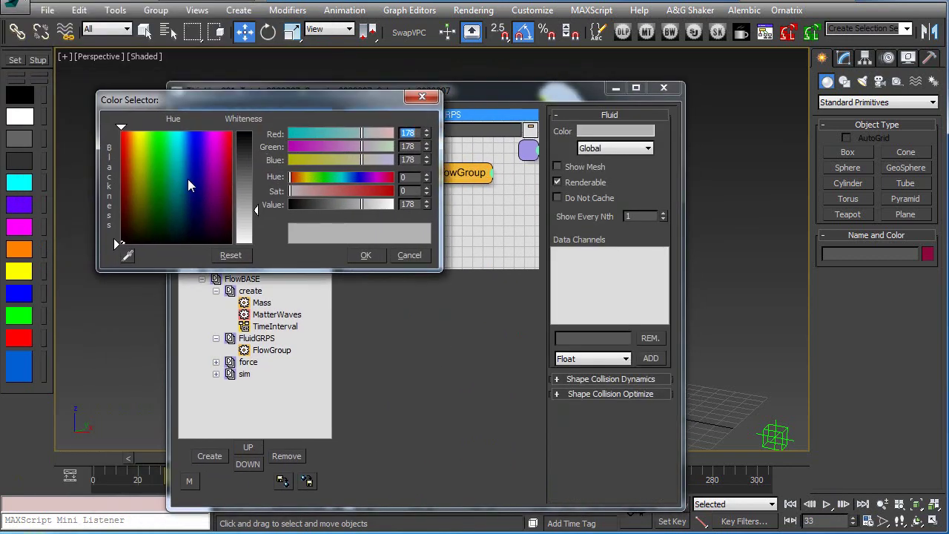
pyautogui.moveTo(188, 179)
pyautogui.mouseDown()
pyautogui.moveTo(207, 130)
pyautogui.moveTo(120, 130)
pyautogui.mouseUp()
pyautogui.moveTo(255, 210); pyautogui.dragTo(251, 132)
pyautogui.click(365, 255)
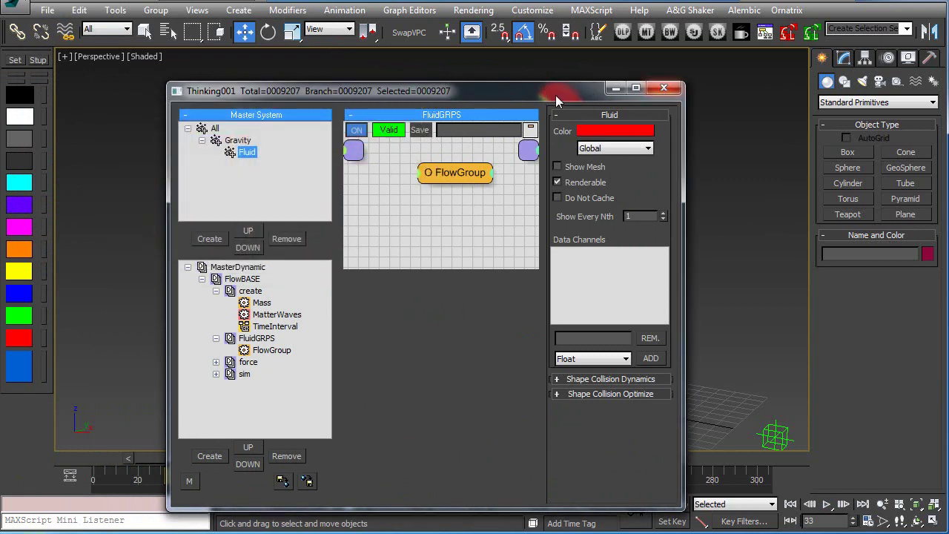
pyautogui.moveTo(555, 95); pyautogui.dragTo(260, 29)
pyautogui.moveTo(259, 32); pyautogui.dragTo(260, 30)
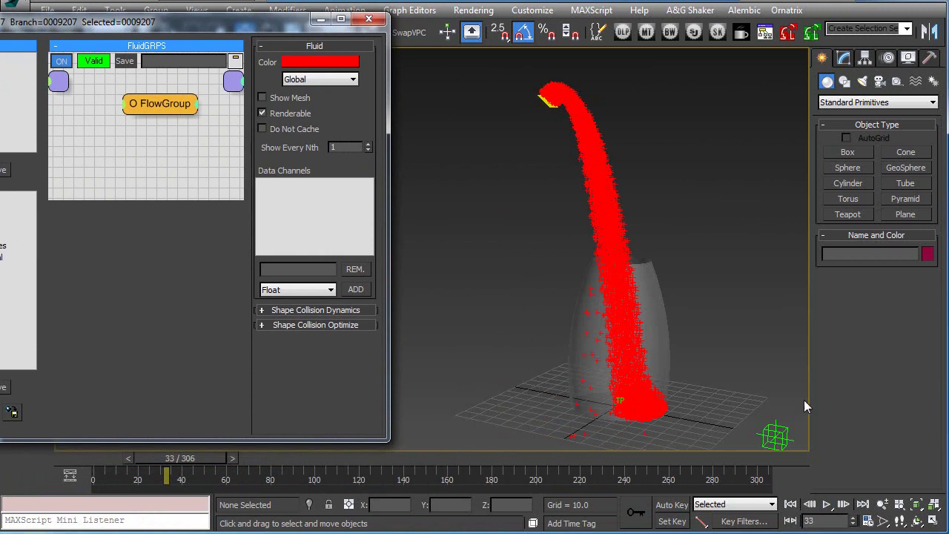
# Replay the simulation from the start, pausing to examine the red stream and the container from several angles.
pyautogui.click(790, 504)
pyautogui.keyDown('alt'); pyautogui.moveTo(729, 390); pyautogui.dragTo(671, 377, button='middle'); pyautogui.keyUp('alt')
pyautogui.click(825, 504)
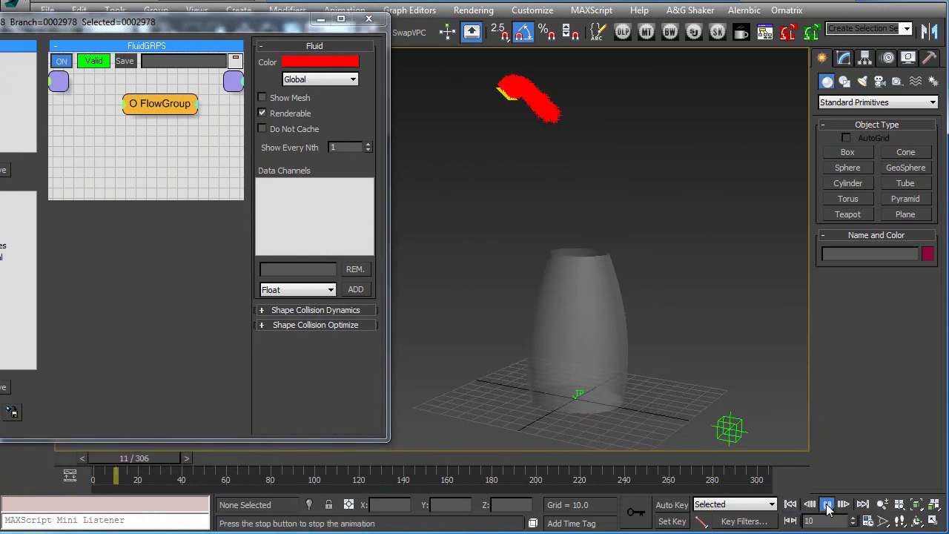
pyautogui.click(826, 506)
pyautogui.keyDown('alt'); pyautogui.moveTo(668, 343); pyautogui.dragTo(677, 356, button='middle'); pyautogui.keyUp('alt')
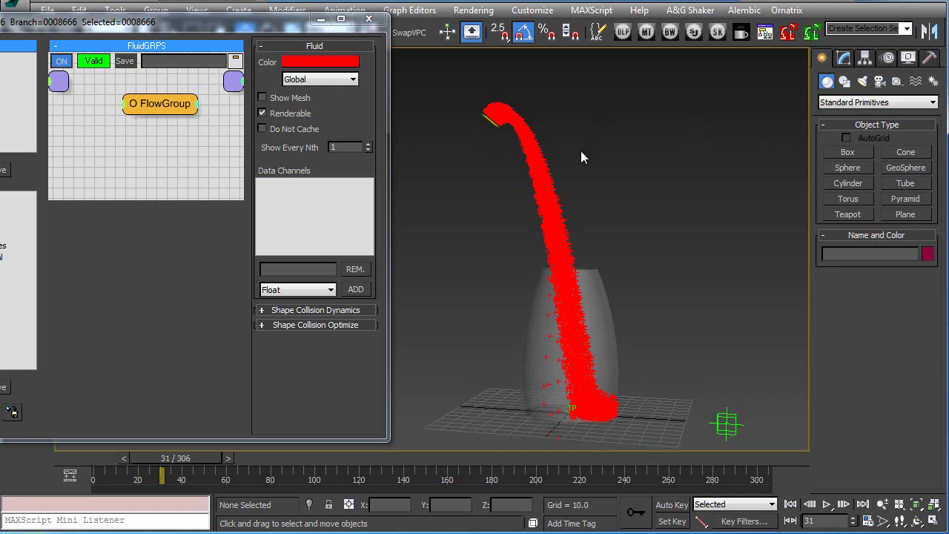
pyautogui.click(826, 504)
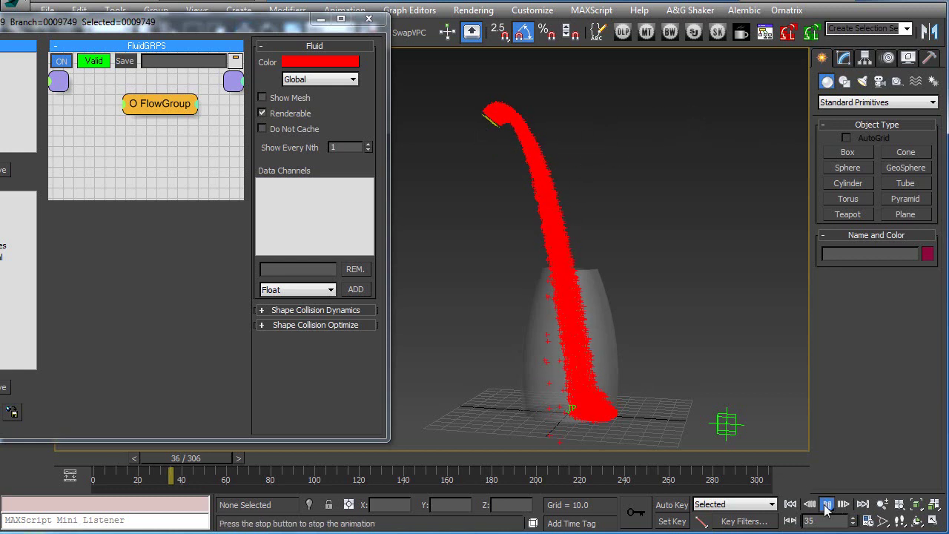
pyautogui.click(826, 504)
pyautogui.keyDown('alt'); pyautogui.moveTo(701, 399); pyautogui.dragTo(540, 178, button='middle'); pyautogui.keyUp('alt')
pyautogui.moveTo(606, 289); pyautogui.dragTo(603, 251, button='middle')
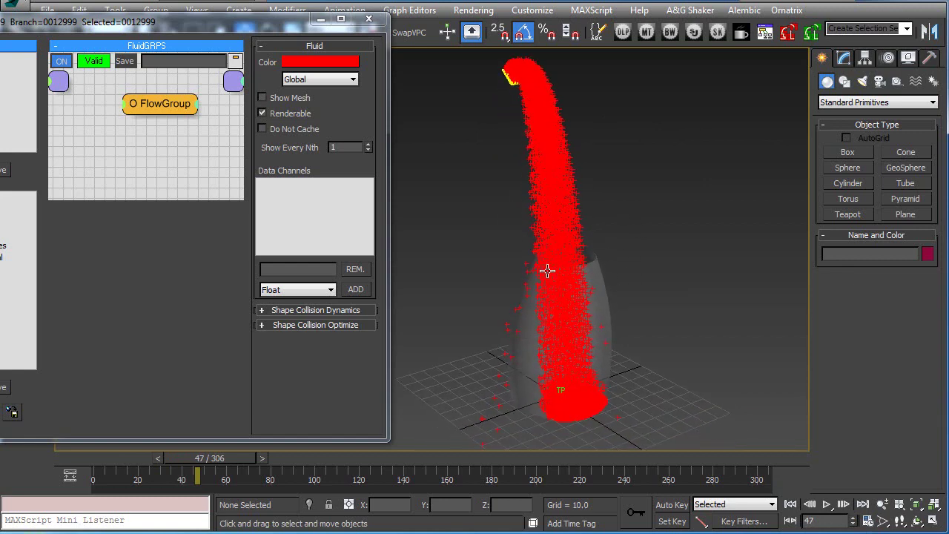
pyautogui.keyDown('alt'); pyautogui.moveTo(644, 392); pyautogui.dragTo(663, 413, button='middle'); pyautogui.keyUp('alt')
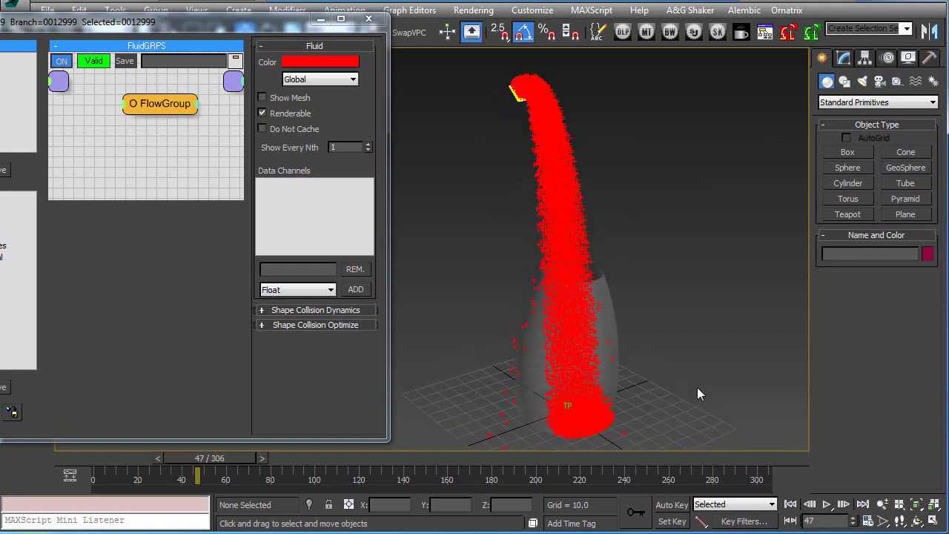
# Replay the pour close up to examine how the fluid settles at the container's base, and rewind.
pyautogui.click(790, 503)
pyautogui.click(826, 504)
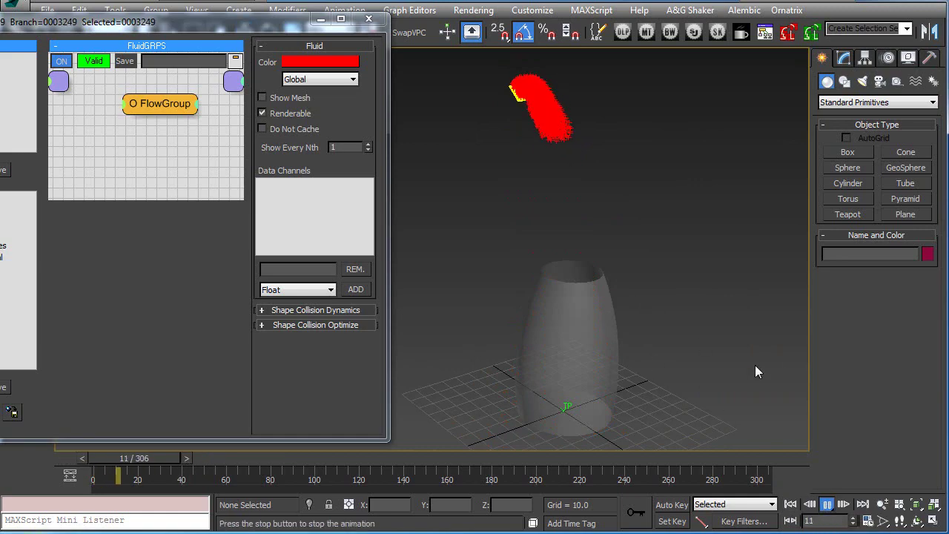
pyautogui.keyDown('alt'); pyautogui.moveTo(748, 359); pyautogui.dragTo(630, 363, button='middle'); pyautogui.keyUp('alt')
pyautogui.scroll(3, 640, 369)
pyautogui.scroll(3, 631, 363)
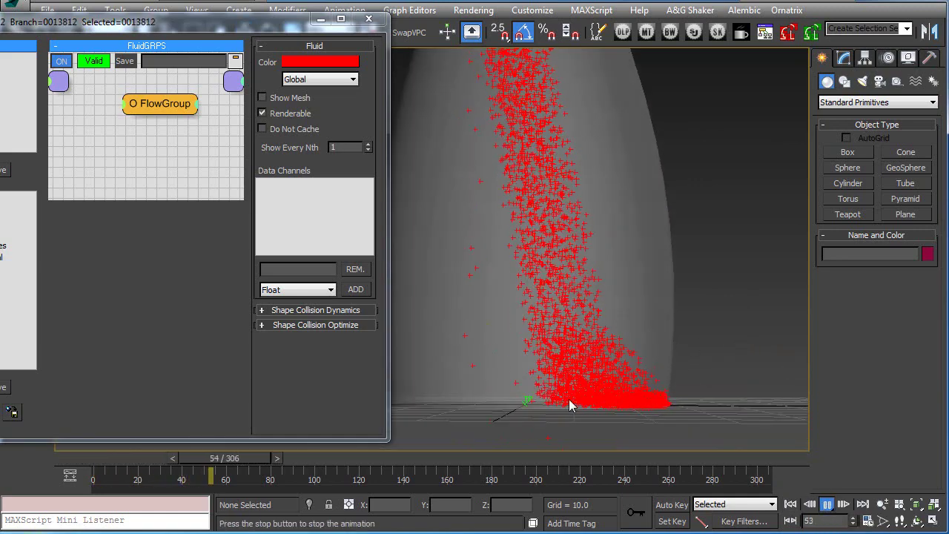
pyautogui.moveTo(603, 366); pyautogui.dragTo(698, 422, button='middle')
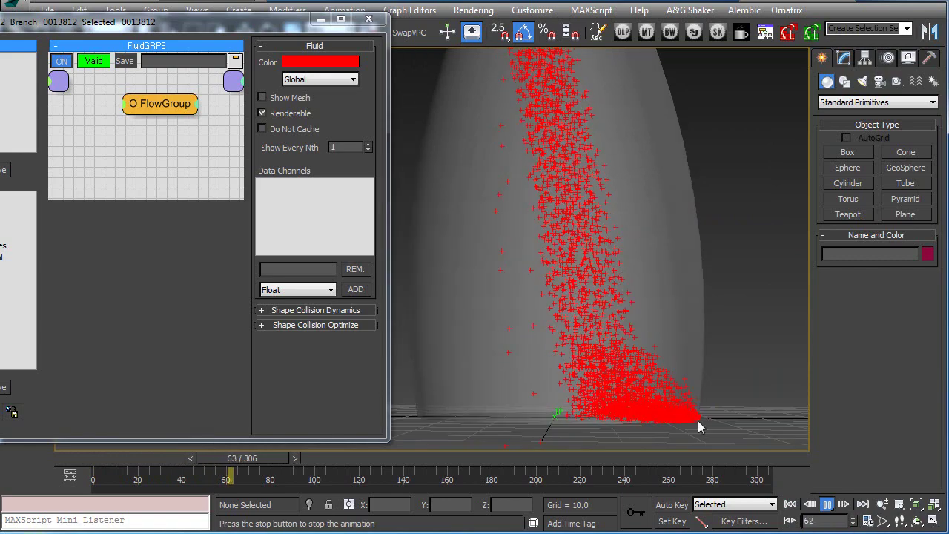
pyautogui.click(790, 504)
# Rename the FlowGroup operator as FG_POUR.
pyautogui.moveTo(654, 279); pyautogui.dragTo(654, 316, button='middle')
pyautogui.scroll(-3, 654, 268)
pyautogui.keyDown('alt'); pyautogui.moveTo(654, 268); pyautogui.dragTo(648, 334, button='middle'); pyautogui.keyUp('alt')
pyautogui.click(152, 110)
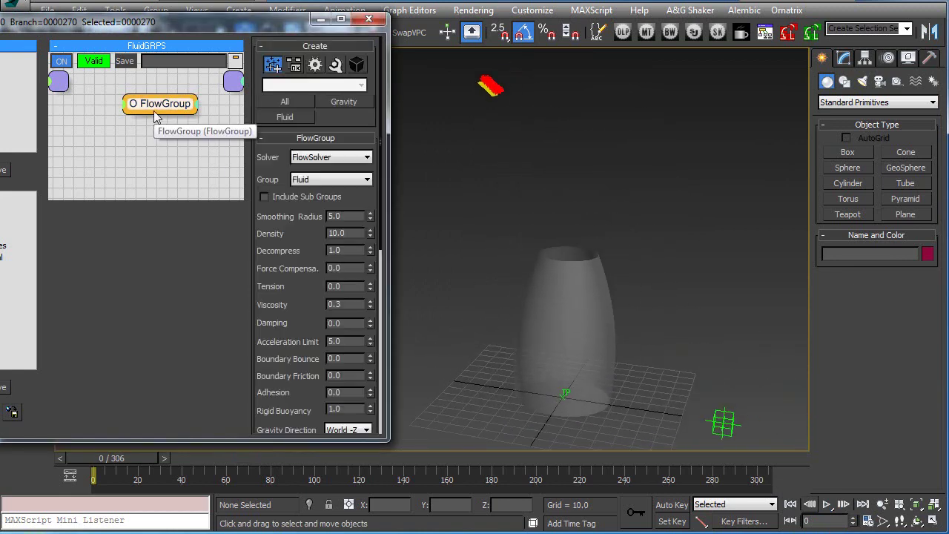
pyautogui.rightClick(152, 109)
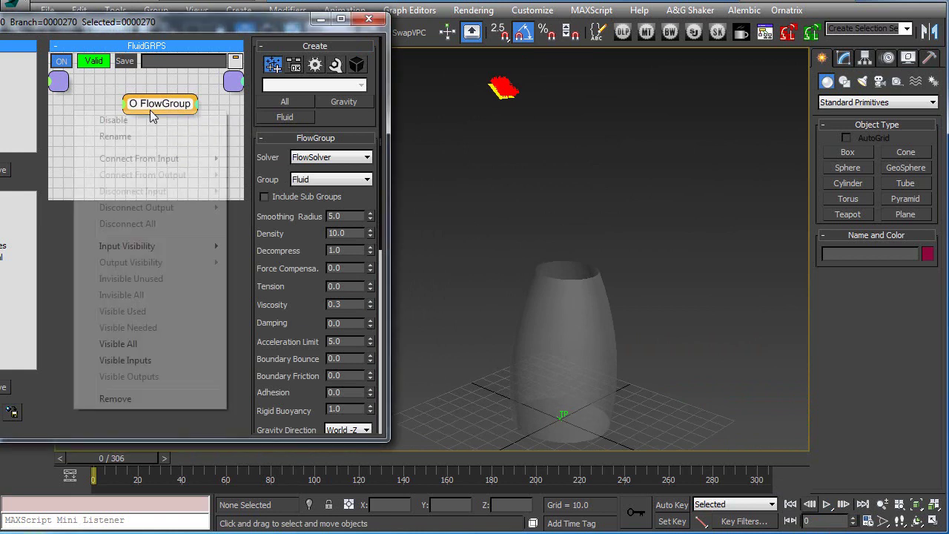
pyautogui.click(141, 134)
pyautogui.write('FG_')
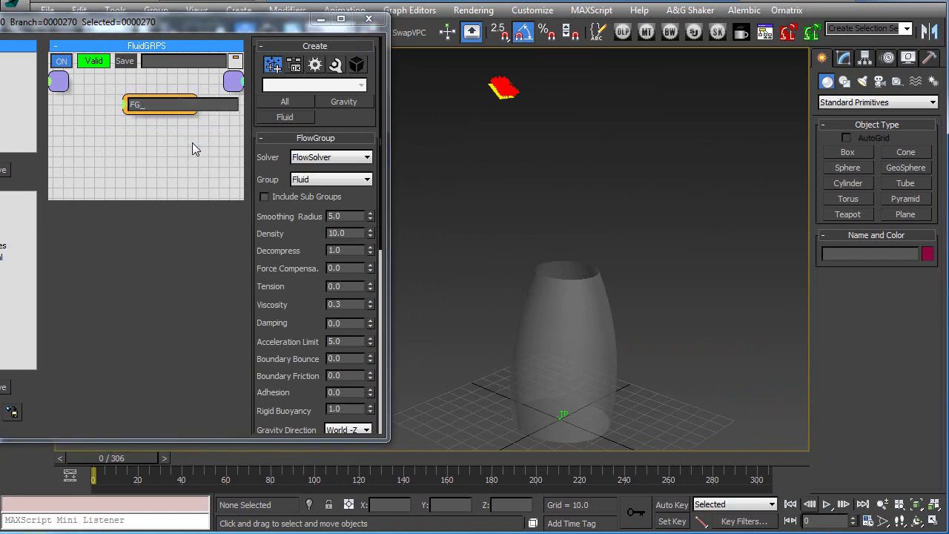
pyautogui.write('POUR')
pyautogui.press('Return')
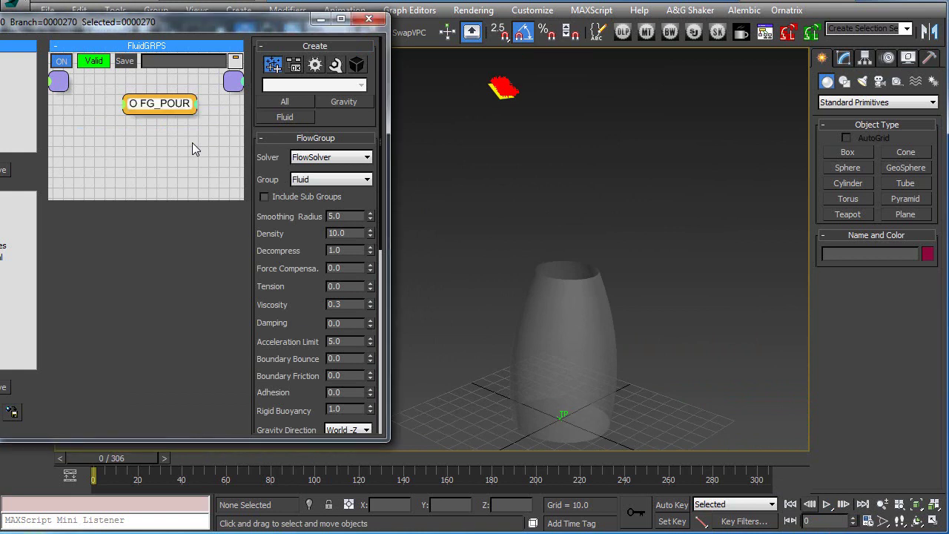
# Play the simulation to frame 25 and set FG_POUR's Smoothing Radius to 1.0.
pyautogui.click(825, 504)
pyautogui.moveTo(531, 180); pyautogui.dragTo(544, 210, button='middle')
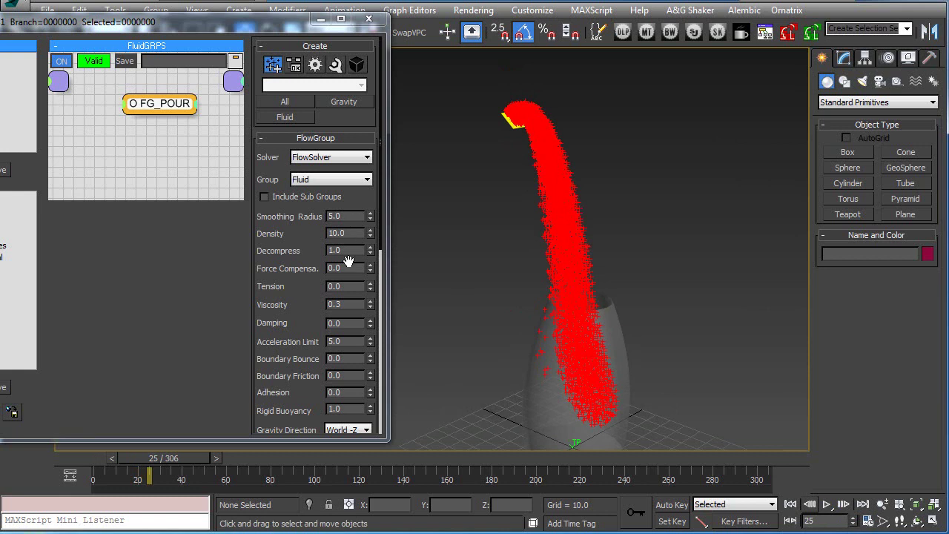
pyautogui.click(348, 217)
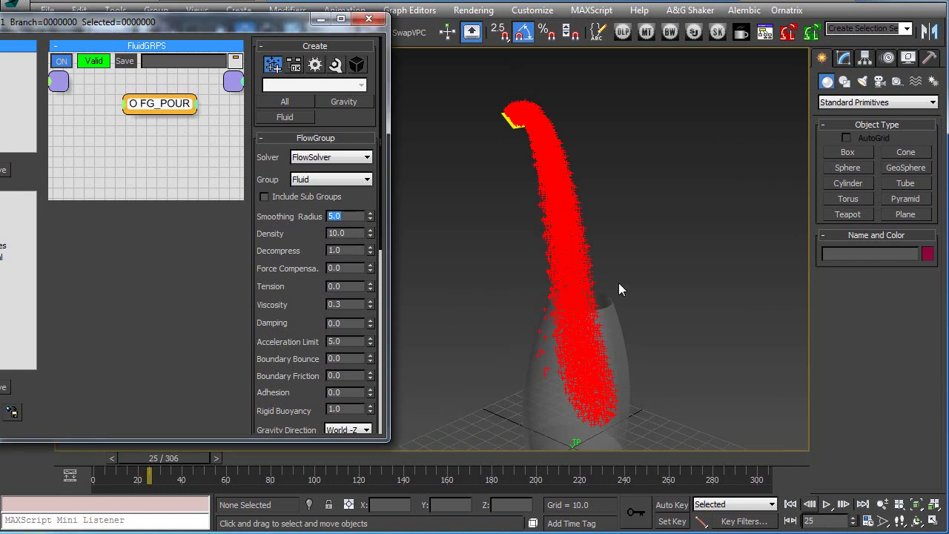
pyautogui.write('1')
pyautogui.press('Return')
pyautogui.moveTo(593, 275); pyautogui.dragTo(558, 232, button='middle')
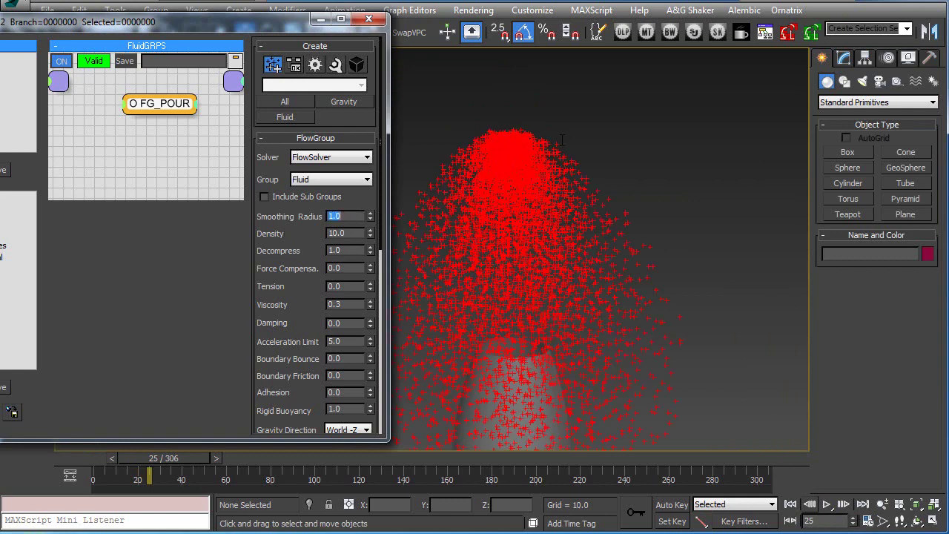
# Set FG_POUR's Decompress to 0.0, replay the pour from the start to check the stream, and rewind.
pyautogui.click(355, 250)
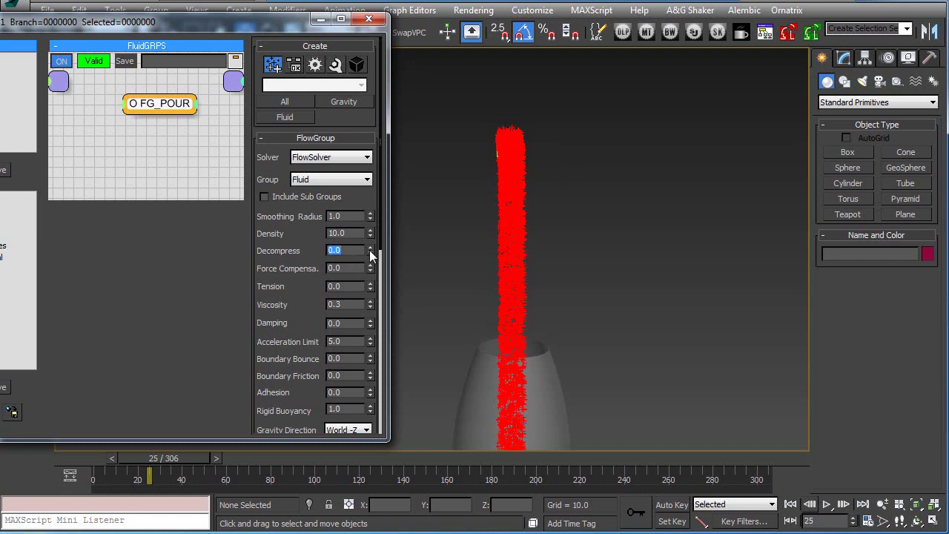
pyautogui.keyDown('alt'); pyautogui.moveTo(666, 272); pyautogui.dragTo(693, 295, button='middle'); pyautogui.keyUp('alt')
pyautogui.click(790, 504)
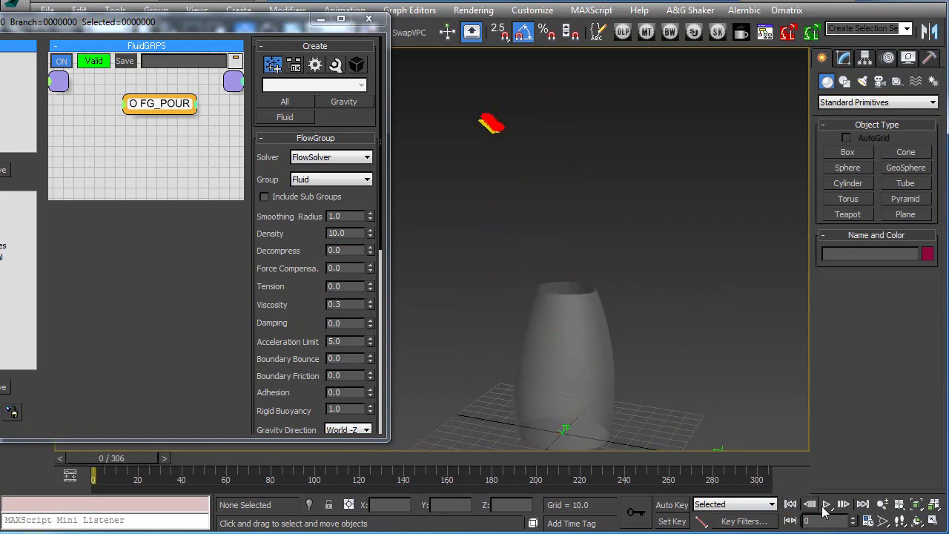
pyautogui.click(826, 504)
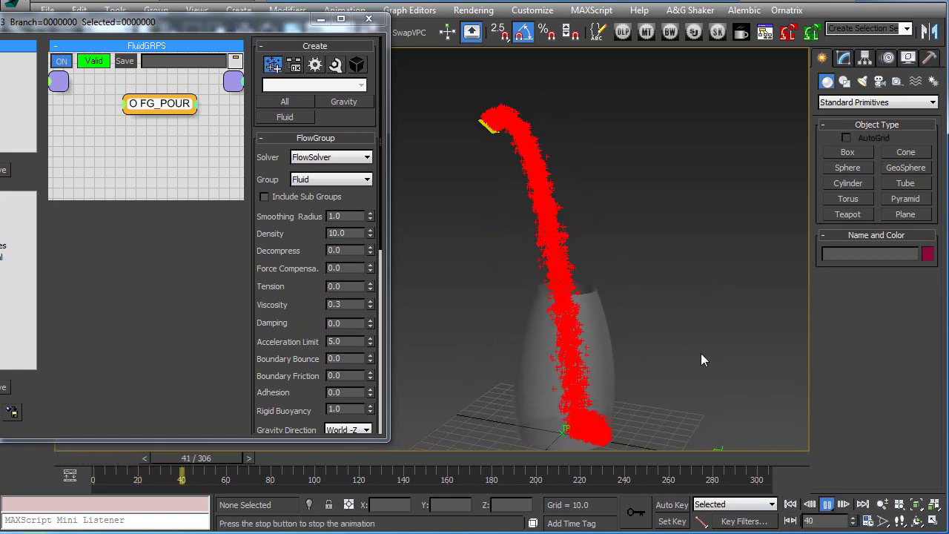
pyautogui.keyDown('alt'); pyautogui.moveTo(700, 353); pyautogui.dragTo(669, 349, button='middle'); pyautogui.keyUp('alt')
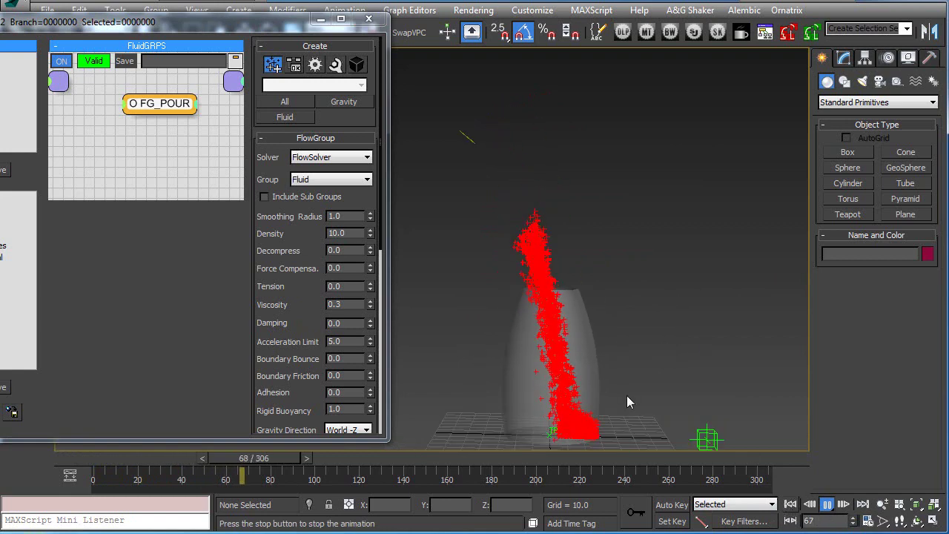
pyautogui.click(788, 509)
pyautogui.click(791, 504)
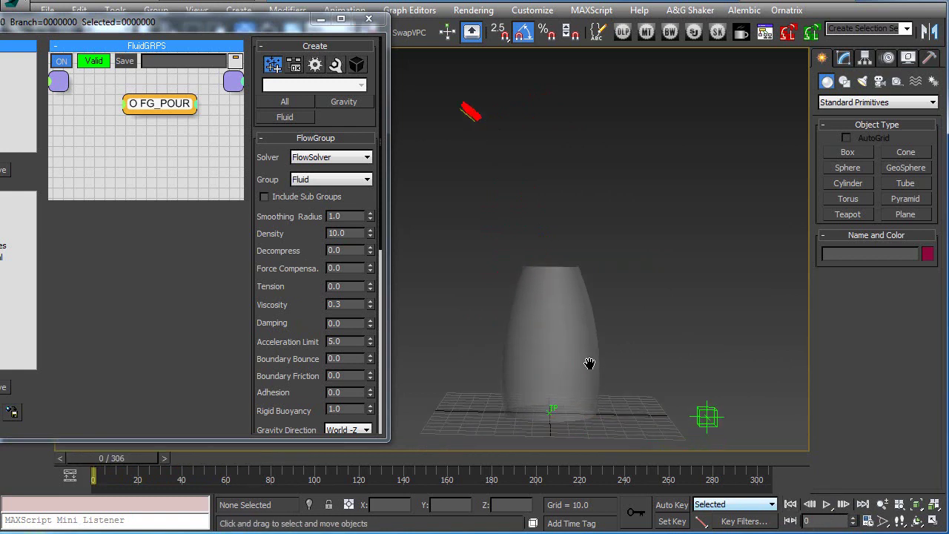
# Select the Container and play the pour to frame 37 to check where the fluid hits its mesh.
pyautogui.scroll(5, 590, 362)
pyautogui.moveTo(583, 348); pyautogui.dragTo(609, 322, button='middle')
pyautogui.moveTo(616, 249); pyautogui.dragTo(510, 380)
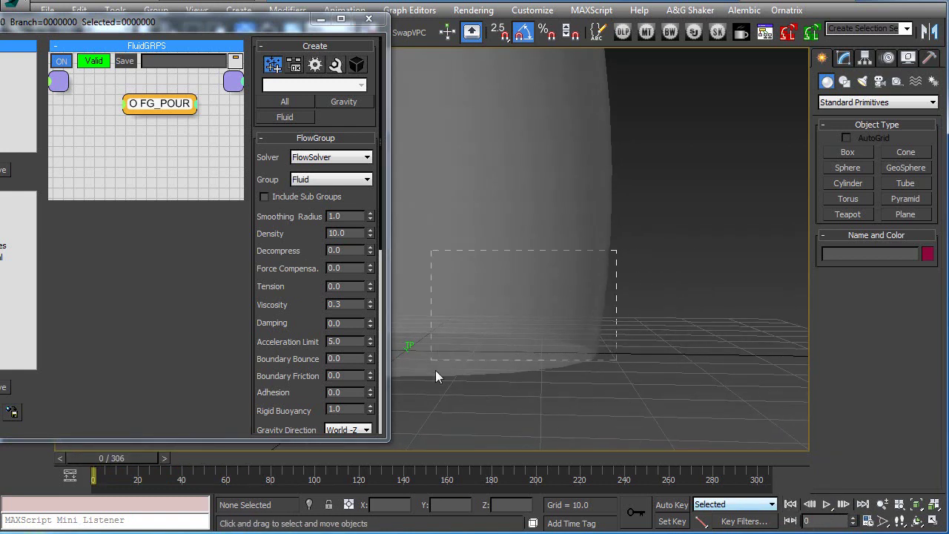
pyautogui.moveTo(435, 370); pyautogui.dragTo(511, 407)
pyautogui.scroll(-5, 593, 349)
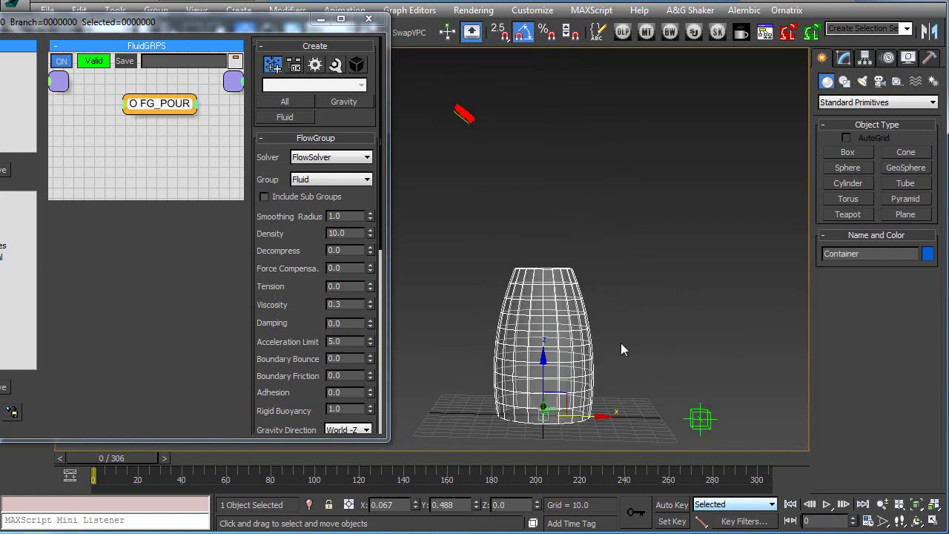
pyautogui.click(825, 504)
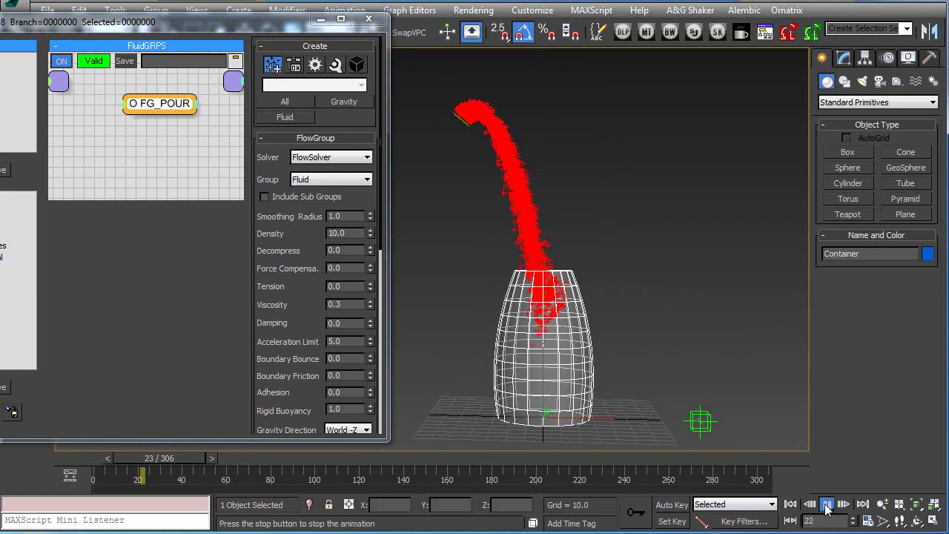
pyautogui.click(826, 504)
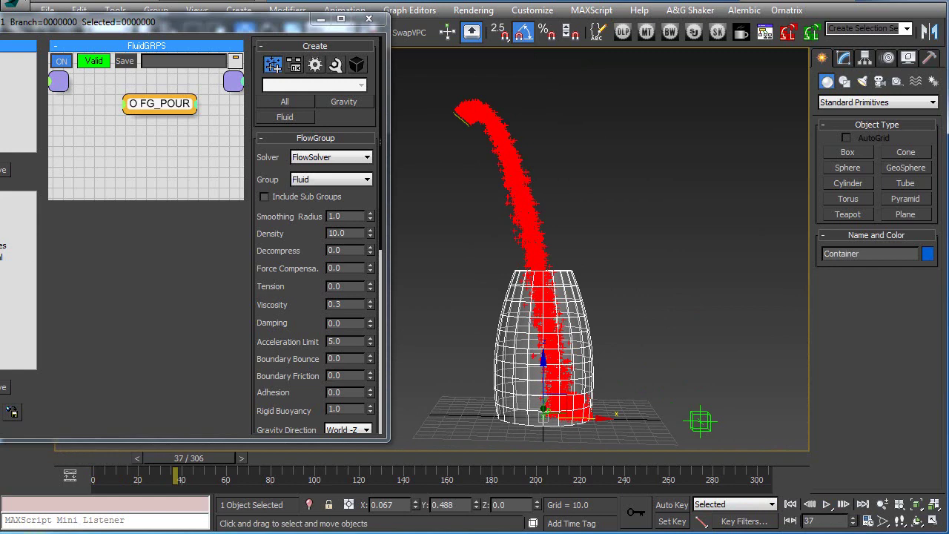
# Try a Speed of 120 on the MatterWaves operator in the create set, and settle on 115.
pyautogui.click(171, 216)
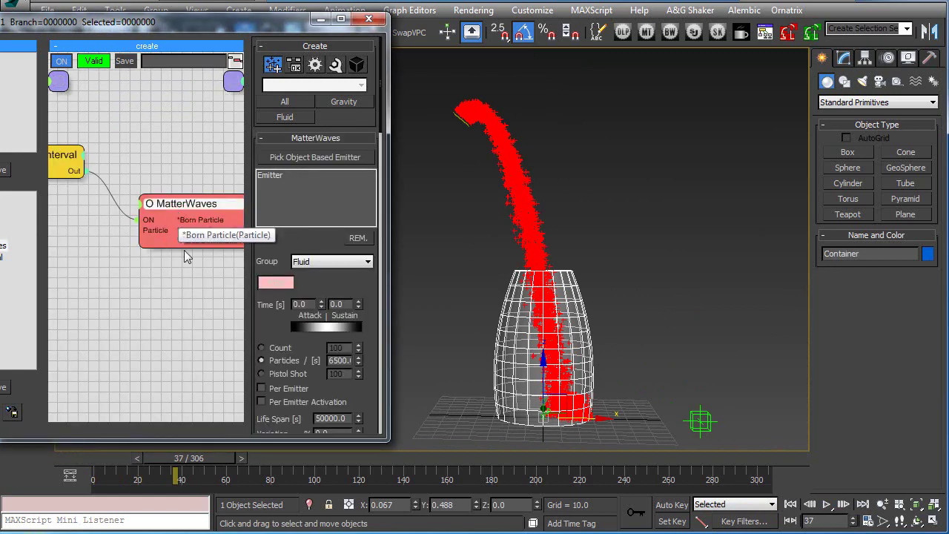
pyautogui.moveTo(269, 420); pyautogui.dragTo(281, 284)
pyautogui.moveTo(340, 345); pyautogui.dragTo(276, 346)
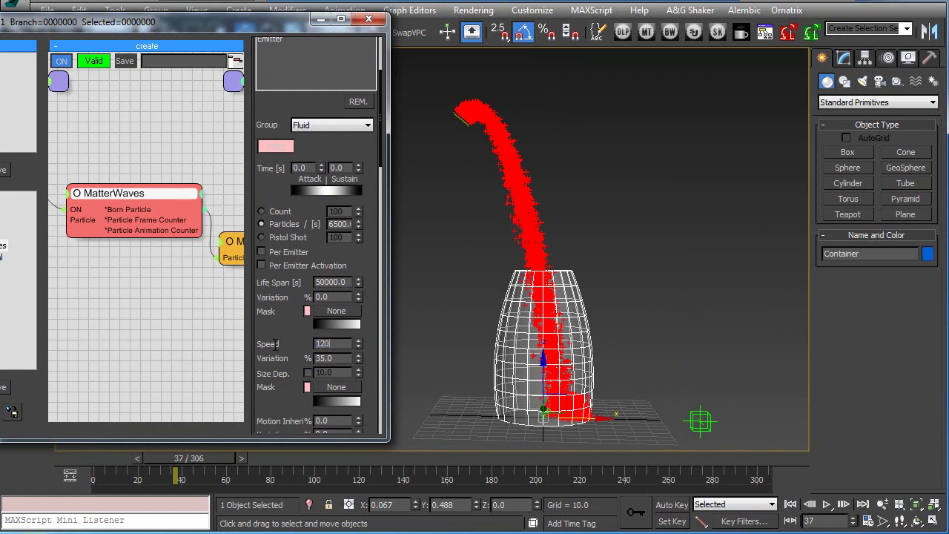
pyautogui.write('120')
pyautogui.press('Return')
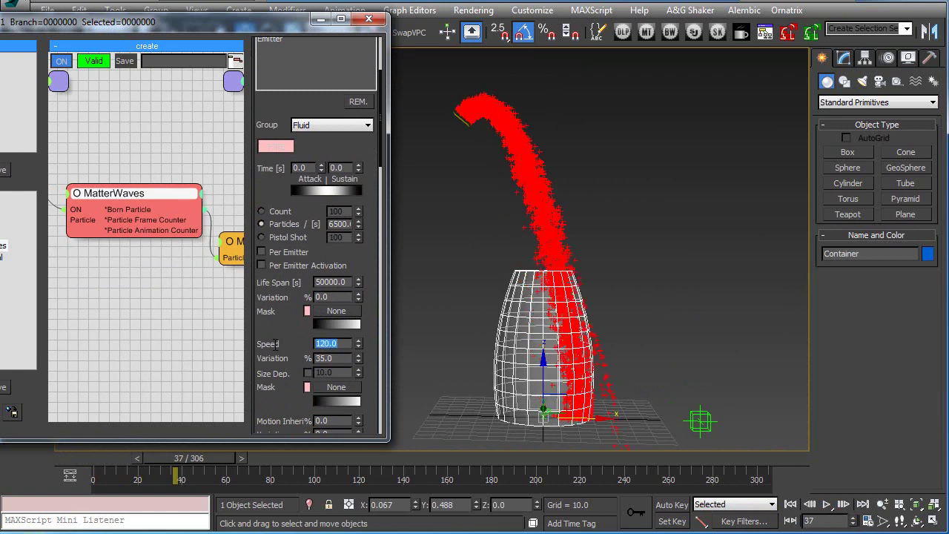
pyautogui.press('Return')
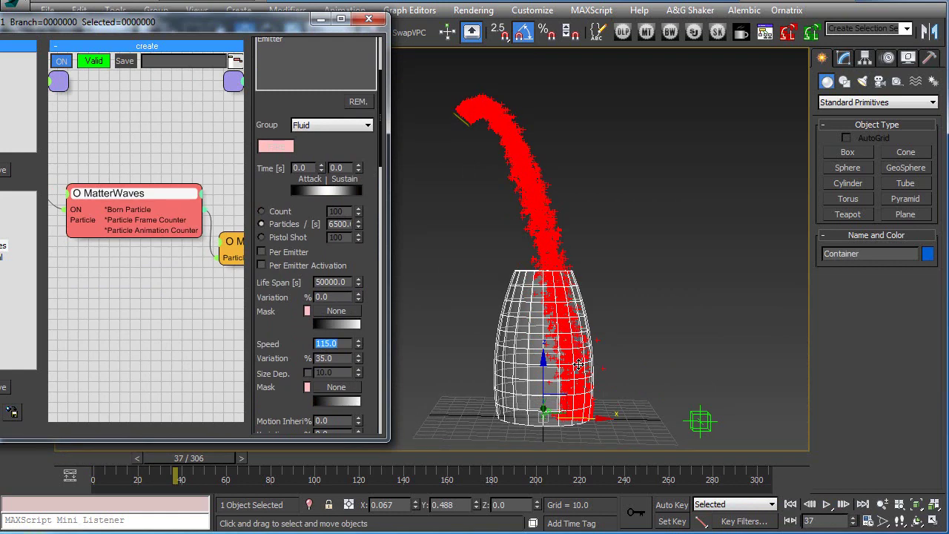
# Replay the faster pour from the start to examine how it enters the container, and rewind.
pyautogui.click(790, 504)
pyautogui.click(827, 504)
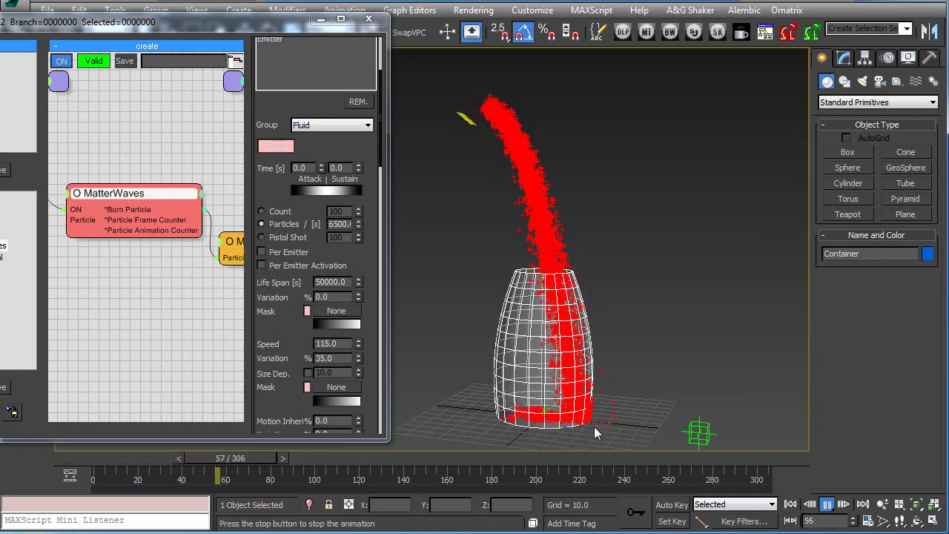
pyautogui.click(790, 504)
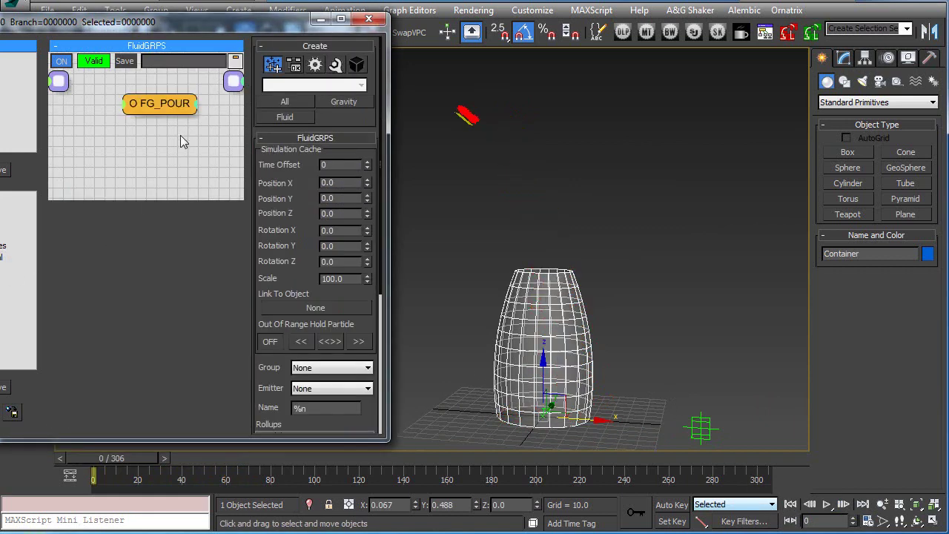
# Play the simulation to frame 26, set FG_POUR's Decompress to 2.0, and continue to frame 29 to check the splash.
pyautogui.click(177, 111)
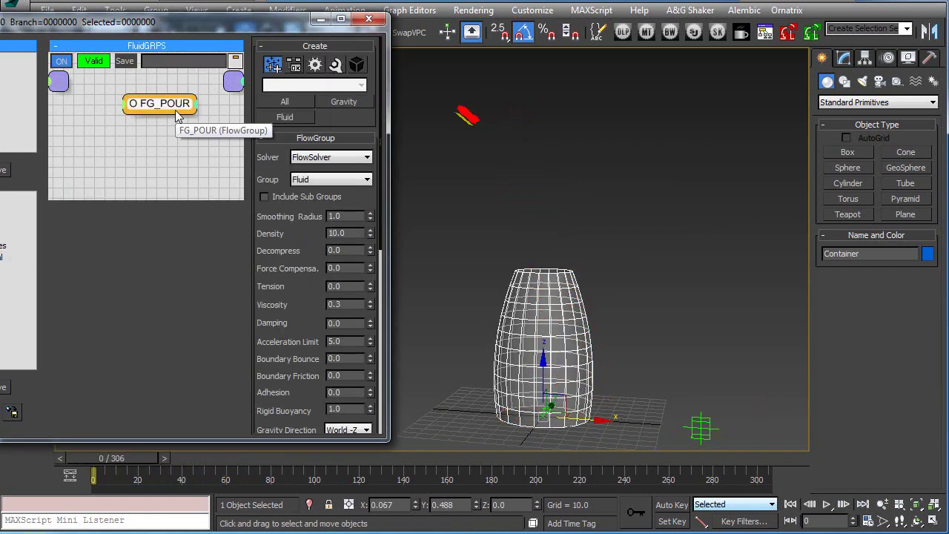
pyautogui.click(826, 504)
pyautogui.click(825, 504)
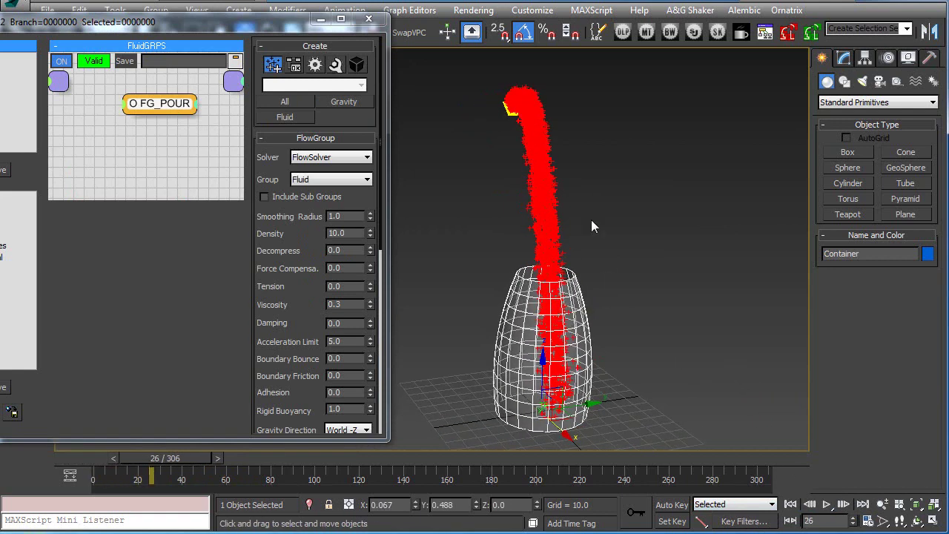
pyautogui.keyDown('alt'); pyautogui.moveTo(601, 299); pyautogui.dragTo(636, 301, button='middle'); pyautogui.keyUp('alt')
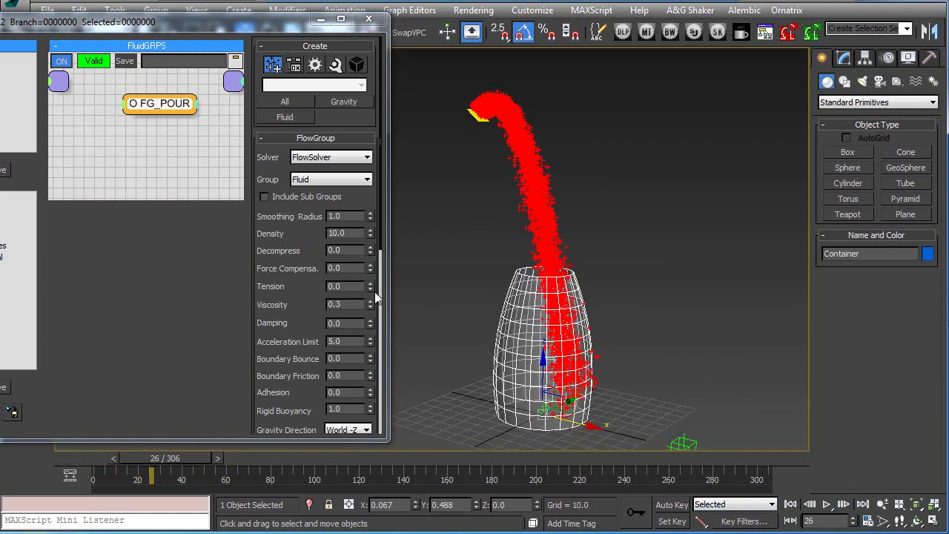
pyautogui.doubleClick(350, 250)
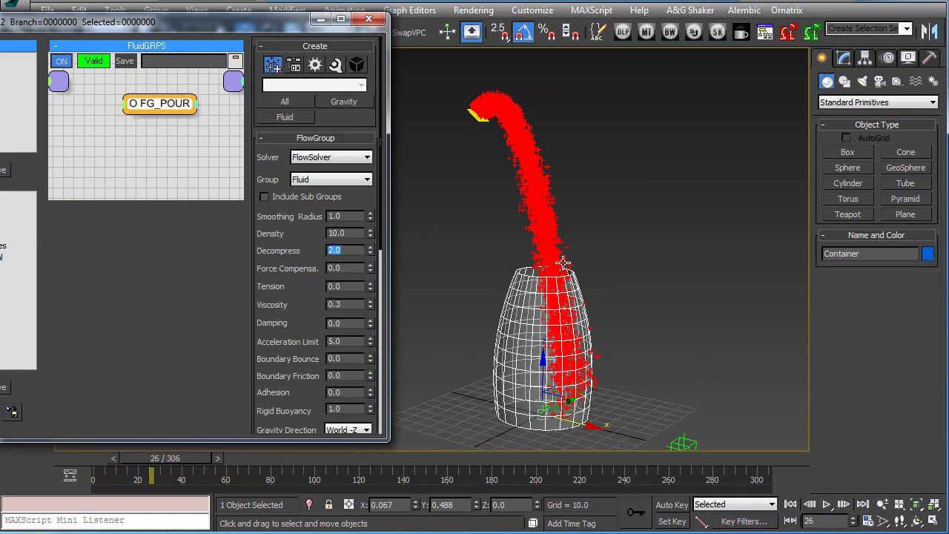
pyautogui.moveTo(656, 289)
pyautogui.keyDown('alt'); pyautogui.mouseDown(button='middle')
pyautogui.moveTo(592, 291)
pyautogui.moveTo(653, 289)
pyautogui.mouseUp(button='middle'); pyautogui.keyUp('alt')
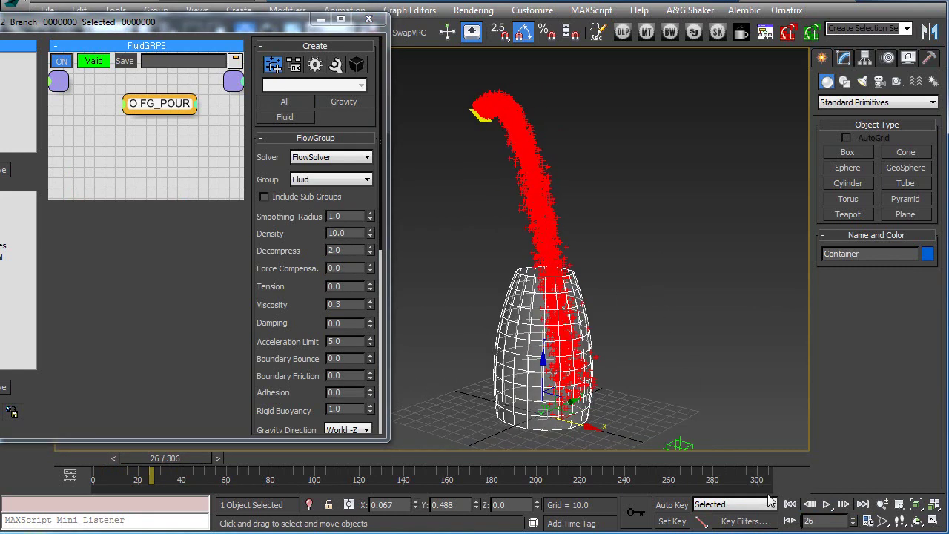
pyautogui.click(825, 504)
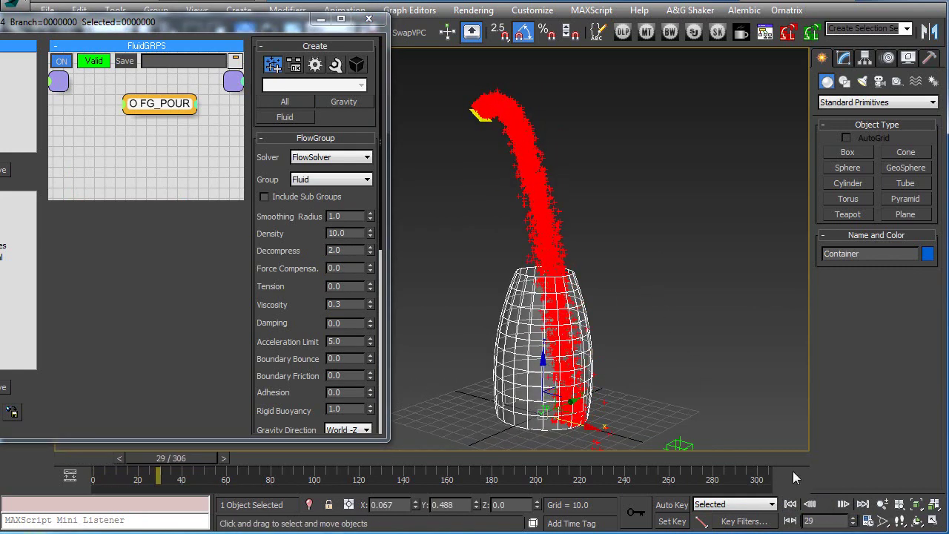
pyautogui.keyDown('alt'); pyautogui.moveTo(549, 290); pyautogui.dragTo(635, 278, button='middle'); pyautogui.keyUp('alt')
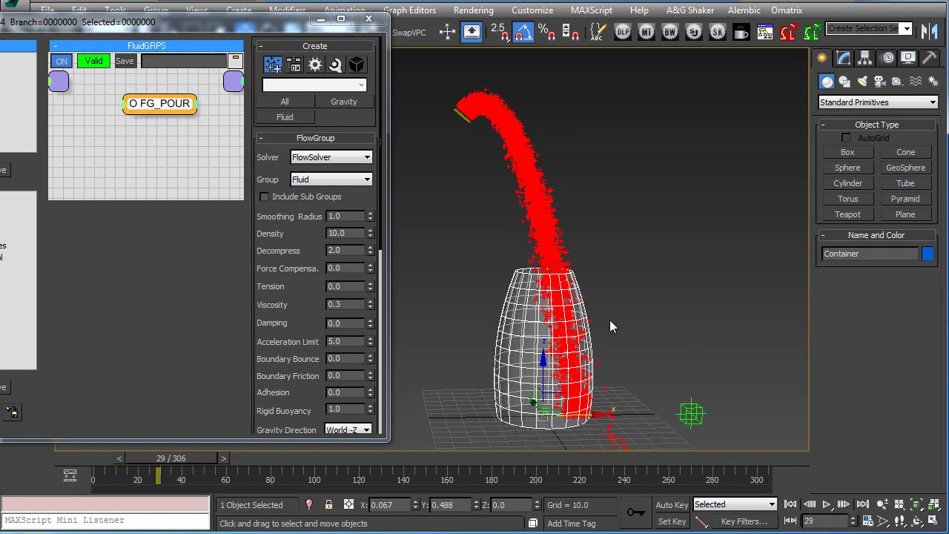
# Set FG_POUR's Decompress to 5.0 and replay the pour from the start to frame 41.
pyautogui.click(347, 252)
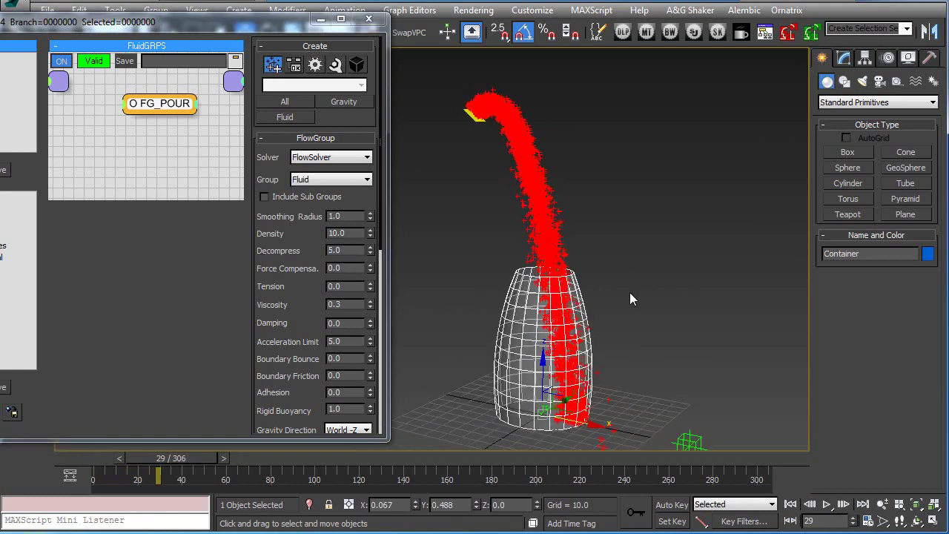
pyautogui.click(790, 504)
pyautogui.click(826, 504)
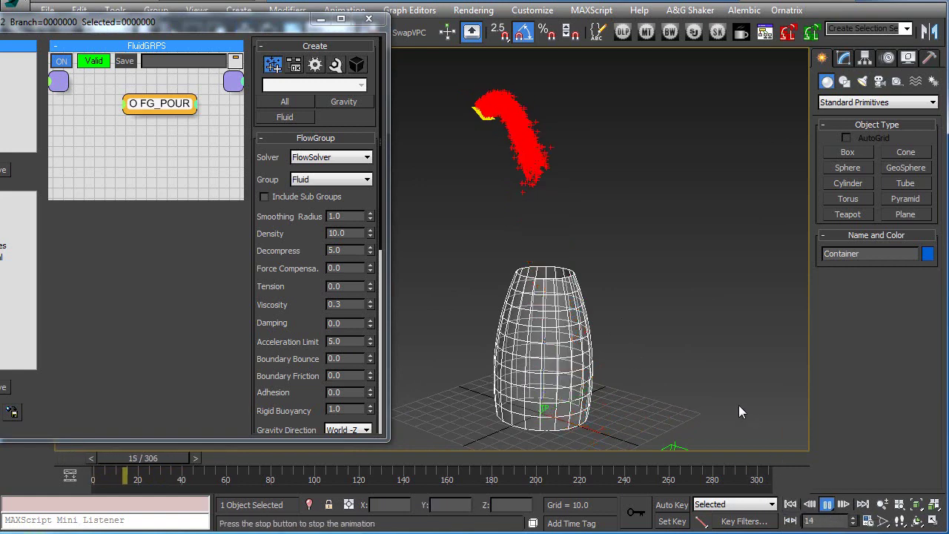
pyautogui.click(827, 504)
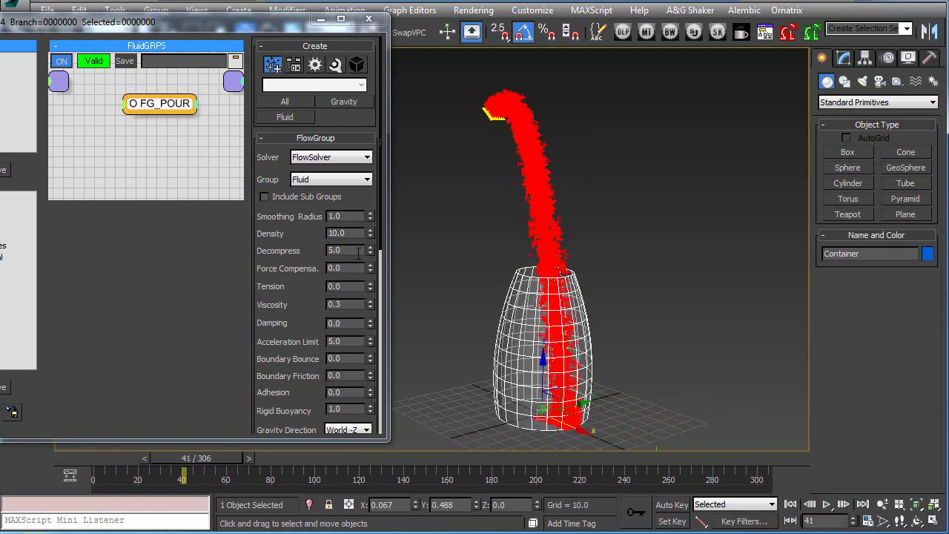
# Set FG_POUR's Decompress to 25 and Smoothing Radius to 2.5, checking the spread of the stream around the container.
pyautogui.moveTo(358, 253); pyautogui.dragTo(233, 257)
pyautogui.write('25')
pyautogui.press('Return')
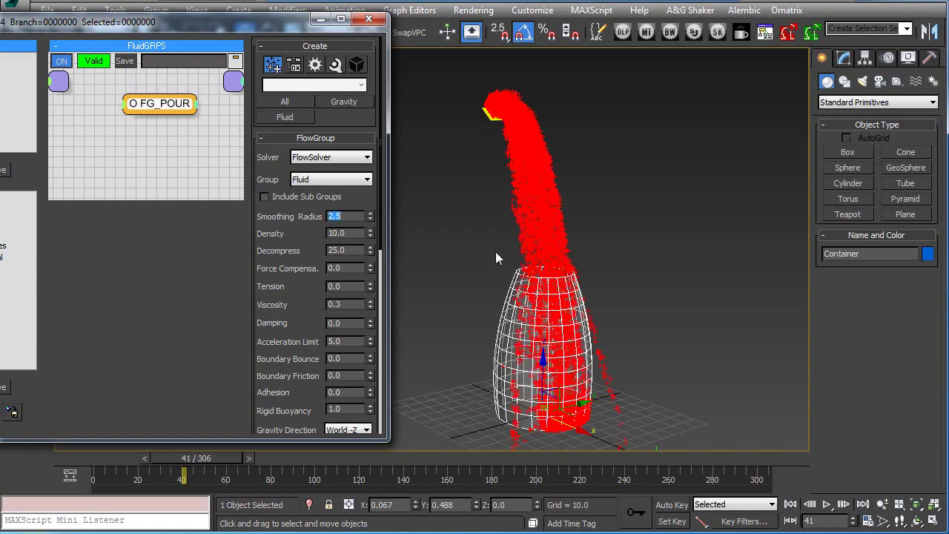
pyautogui.keyDown('alt'); pyautogui.moveTo(532, 237); pyautogui.dragTo(724, 409, button='middle'); pyautogui.keyUp('alt')
pyautogui.scroll(3, 555, 237)
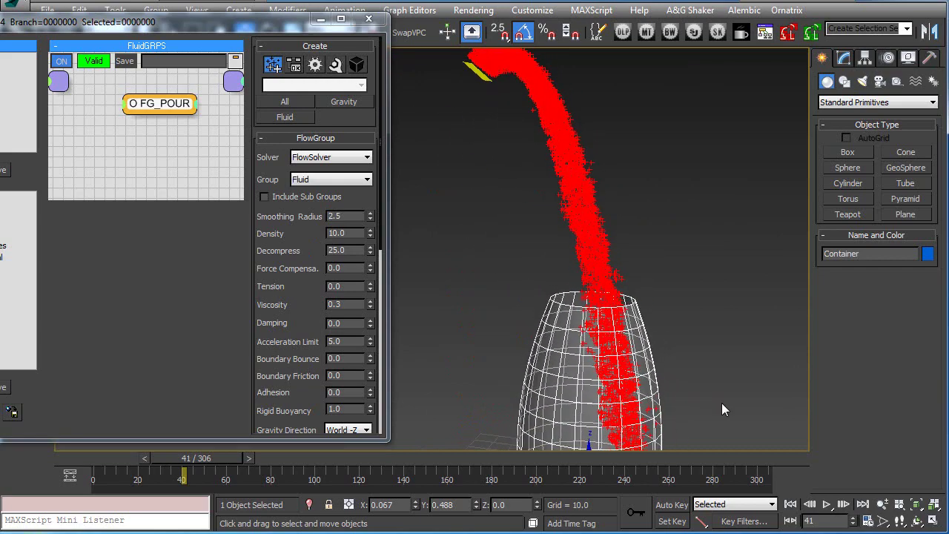
# Replay the pour from the start to frame 41 and examine the stream's thickness from another angle.
pyautogui.click(790, 504)
pyautogui.click(826, 504)
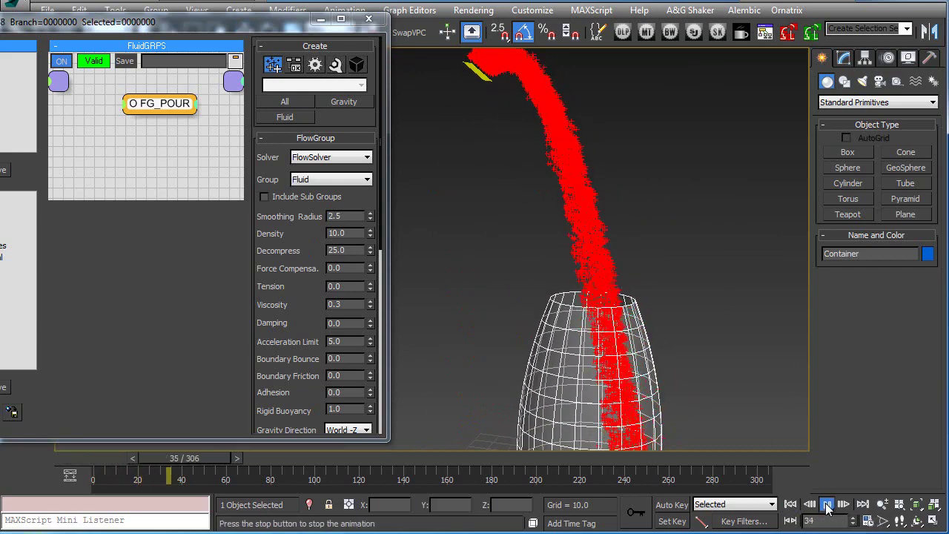
pyautogui.click(826, 504)
pyautogui.keyDown('alt'); pyautogui.moveTo(741, 398); pyautogui.dragTo(642, 343, button='middle'); pyautogui.keyUp('alt')
pyautogui.scroll(2, 512, 303)
# Set FG_POUR's Decompress to 2.0, play the pour while inspecting it from several angles, and rewind.
pyautogui.moveTo(347, 250); pyautogui.dragTo(280, 260)
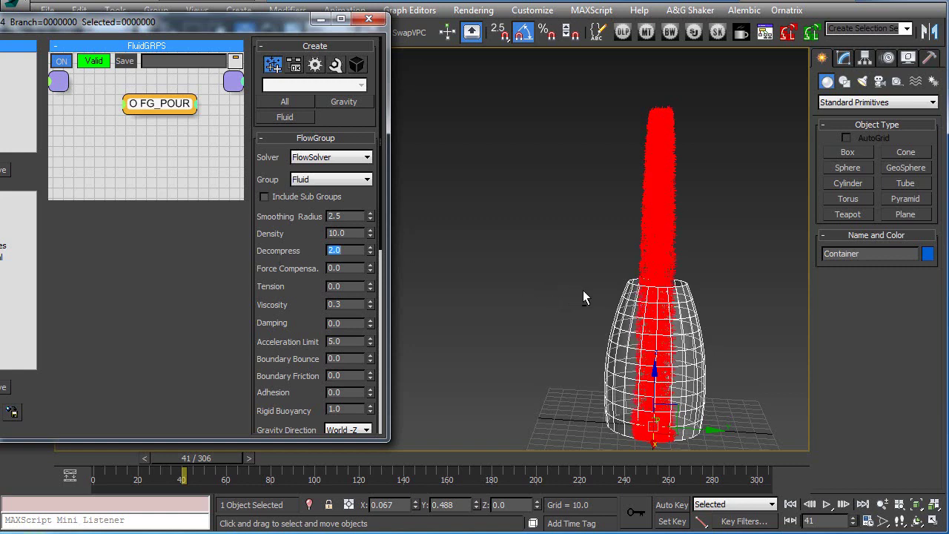
pyautogui.keyDown('alt'); pyautogui.moveTo(584, 291); pyautogui.dragTo(672, 267, button='middle'); pyautogui.keyUp('alt')
pyautogui.click(825, 505)
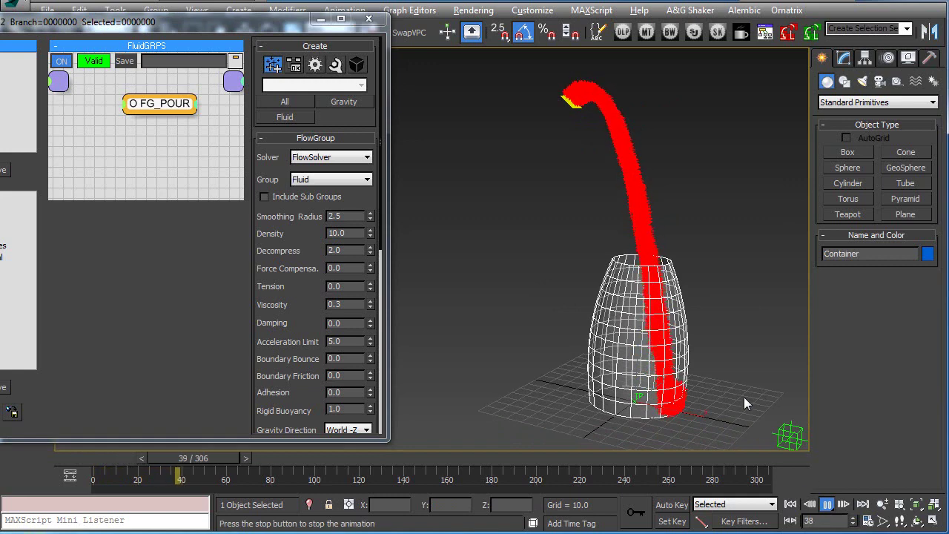
pyautogui.keyDown('alt'); pyautogui.moveTo(582, 287); pyautogui.dragTo(596, 288, button='middle'); pyautogui.keyUp('alt')
pyautogui.keyDown('alt'); pyautogui.moveTo(653, 381); pyautogui.dragTo(581, 370, button='middle'); pyautogui.keyUp('alt')
pyautogui.keyDown('alt'); pyautogui.moveTo(722, 334); pyautogui.dragTo(755, 364, button='middle'); pyautogui.keyUp('alt')
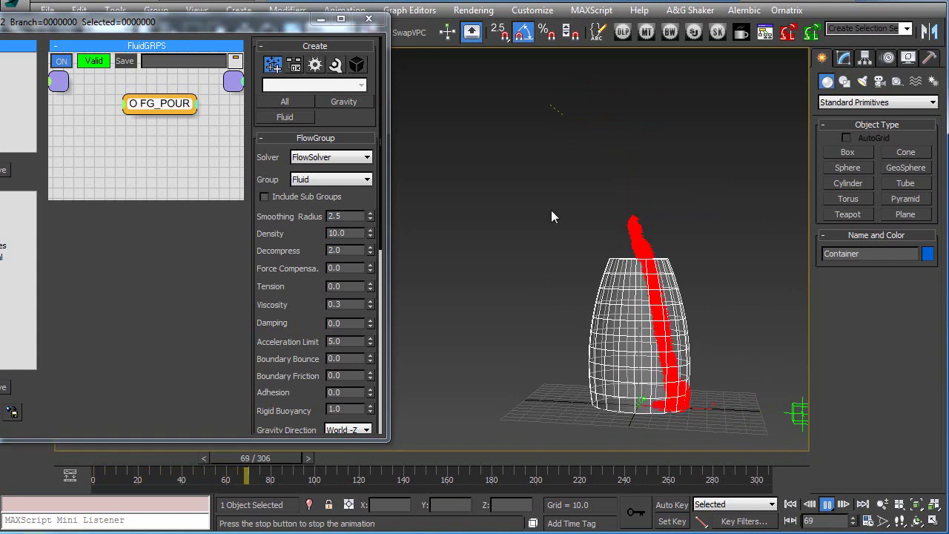
pyautogui.click(789, 504)
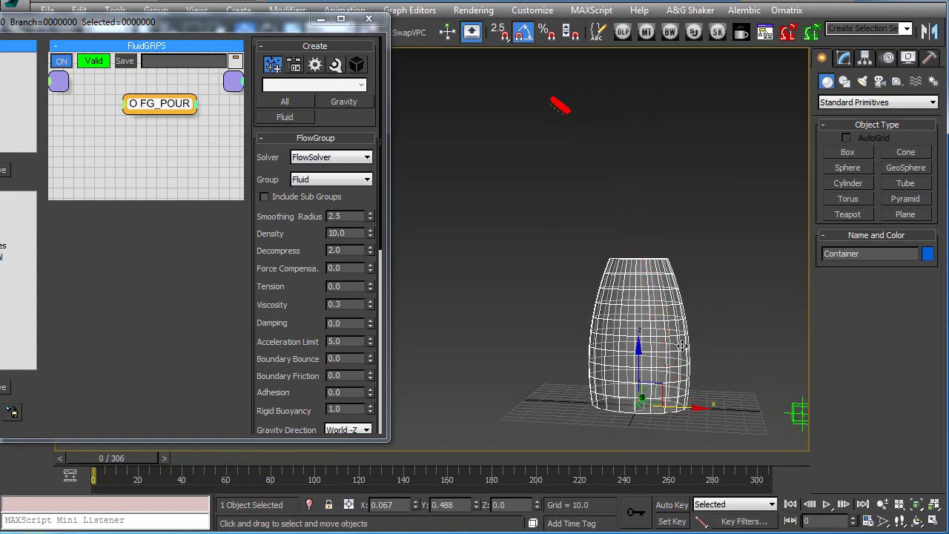
# Play the pour from the start to frame 57 to check the stream entering the container.
pyautogui.keyDown('alt'); pyautogui.moveTo(652, 356); pyautogui.dragTo(626, 368, button='middle'); pyautogui.keyUp('alt')
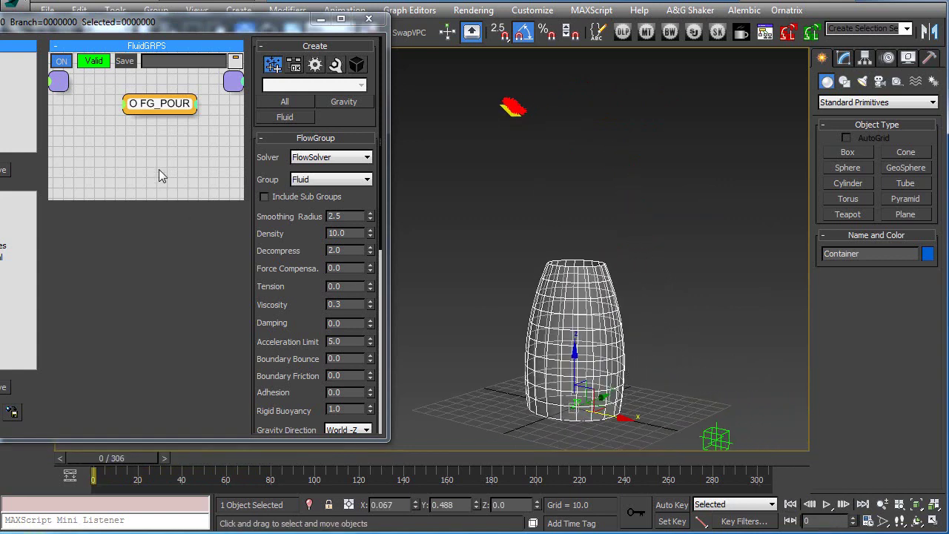
pyautogui.moveTo(152, 108); pyautogui.dragTo(156, 112)
pyautogui.click(821, 504)
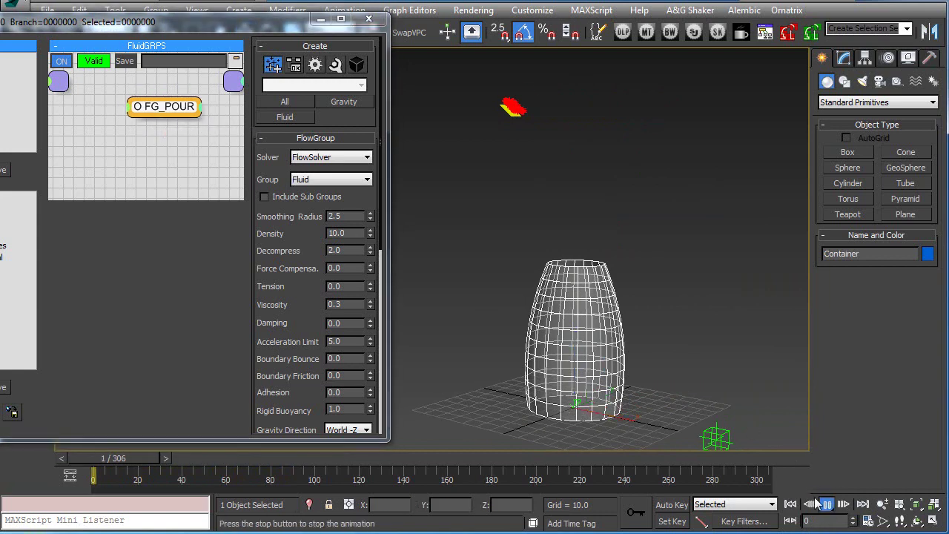
pyautogui.moveTo(612, 407); pyautogui.dragTo(643, 381, button='middle')
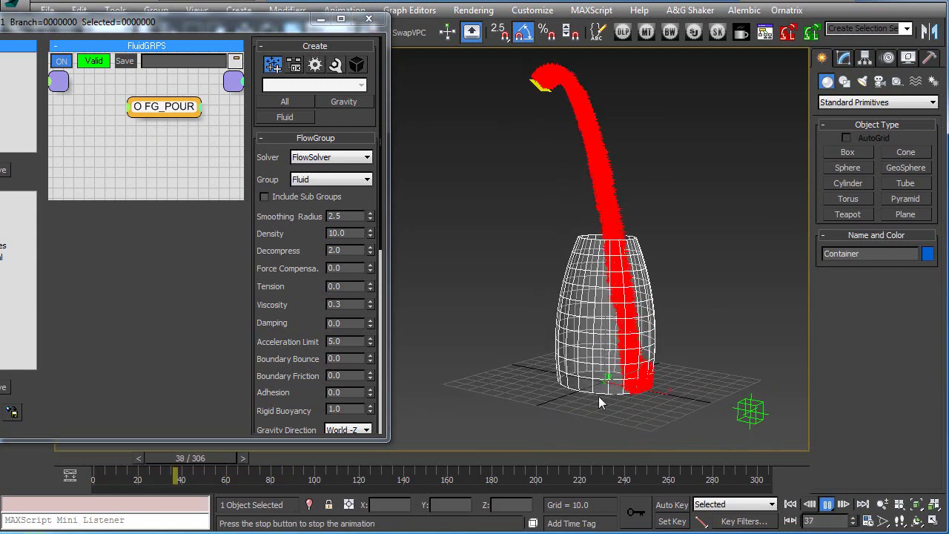
pyautogui.click(828, 504)
# Inspect the stream inside the container from several angles, replay the pour, and rewind to frame 0.
pyautogui.keyDown('alt'); pyautogui.moveTo(615, 406); pyautogui.dragTo(609, 400, button='middle'); pyautogui.keyUp('alt')
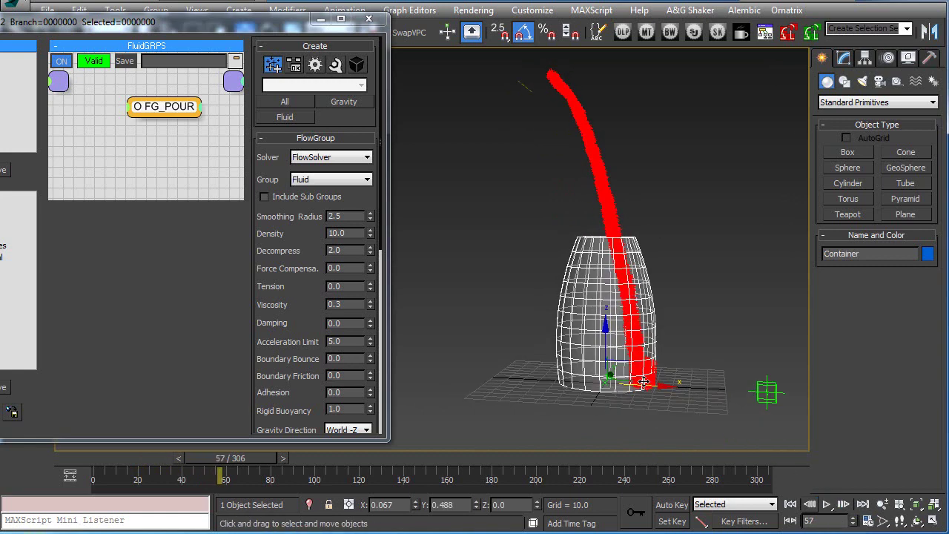
pyautogui.keyDown('alt'); pyautogui.moveTo(669, 380); pyautogui.dragTo(556, 326, button='middle'); pyautogui.keyUp('alt')
pyautogui.keyDown('alt'); pyautogui.moveTo(593, 172); pyautogui.dragTo(609, 226, button='middle'); pyautogui.keyUp('alt')
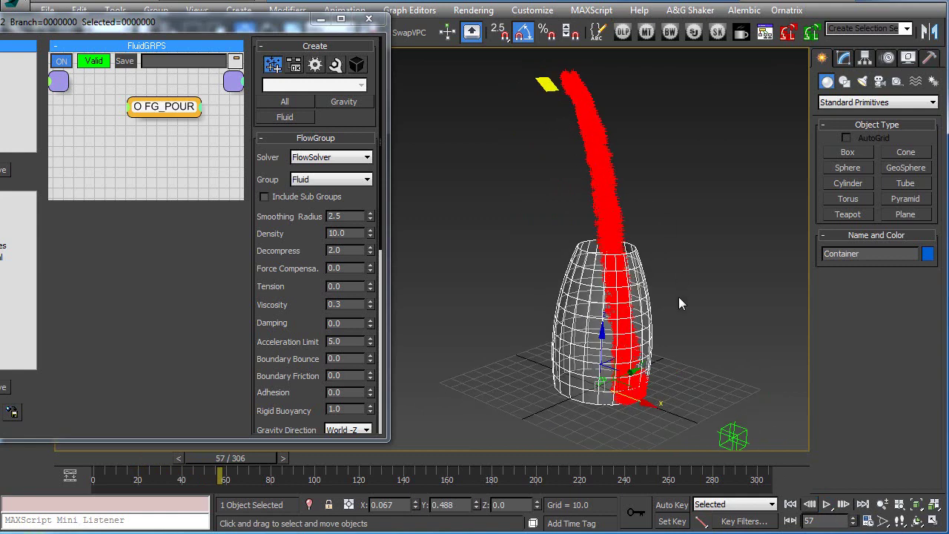
pyautogui.click(826, 505)
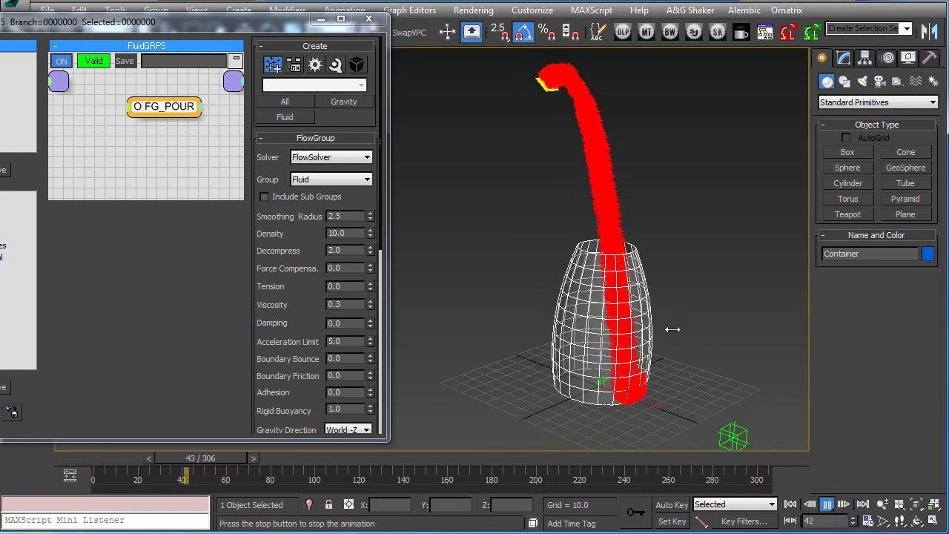
pyautogui.keyDown('alt'); pyautogui.moveTo(671, 330); pyautogui.dragTo(674, 395, button='middle'); pyautogui.keyUp('alt')
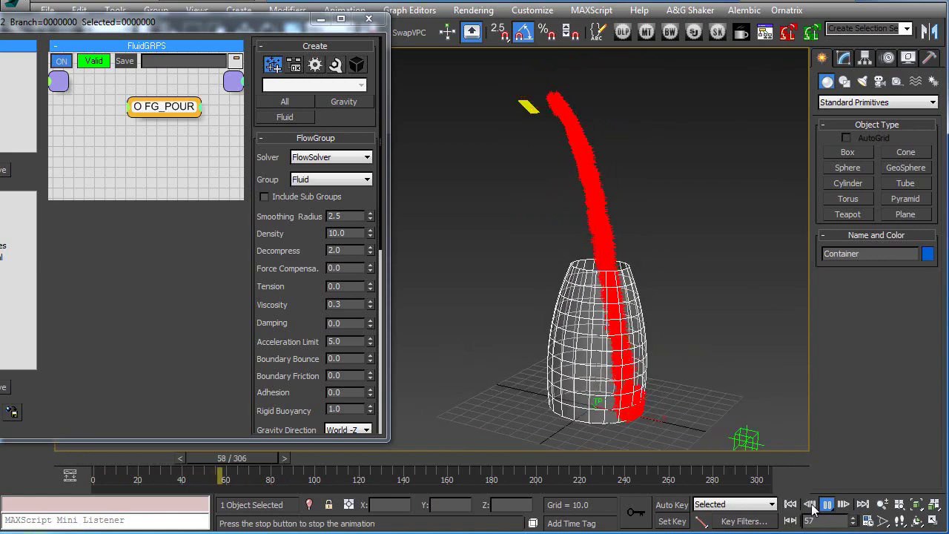
pyautogui.click(789, 506)
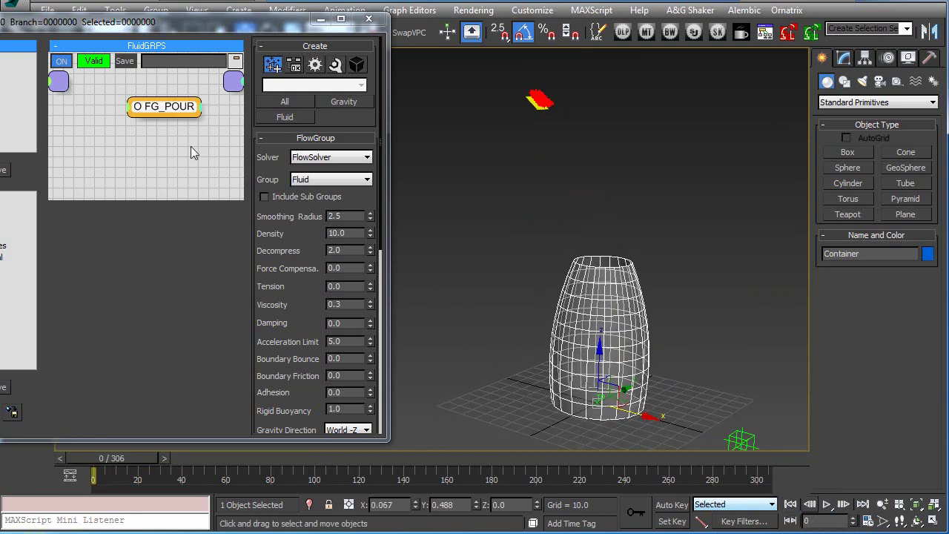
# Duplicate the FG_POUR node in FluidGRPS and place the copy below the original.
pyautogui.keyDown('shift'); pyautogui.moveTo(174, 117); pyautogui.dragTo(150, 153); pyautogui.keyUp('shift')
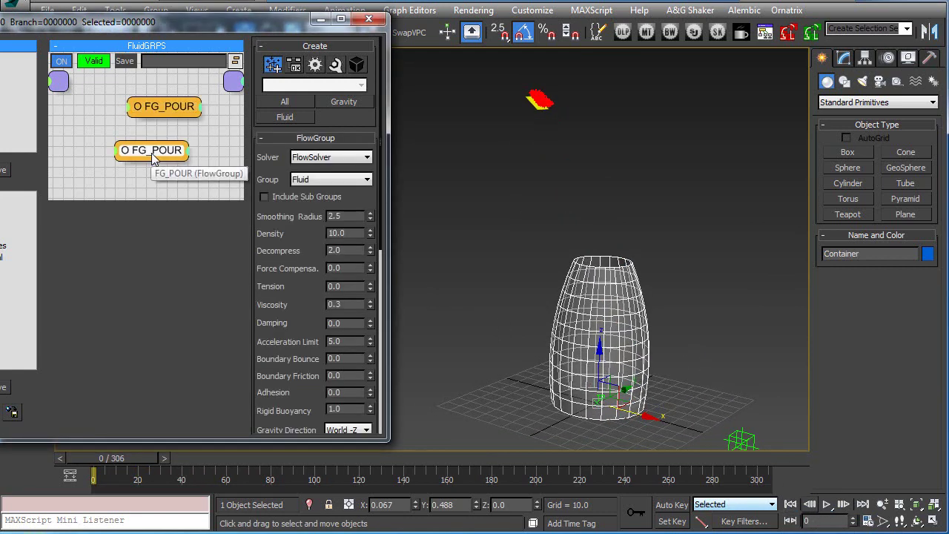
pyautogui.rightClick(151, 153)
pyautogui.click(159, 130)
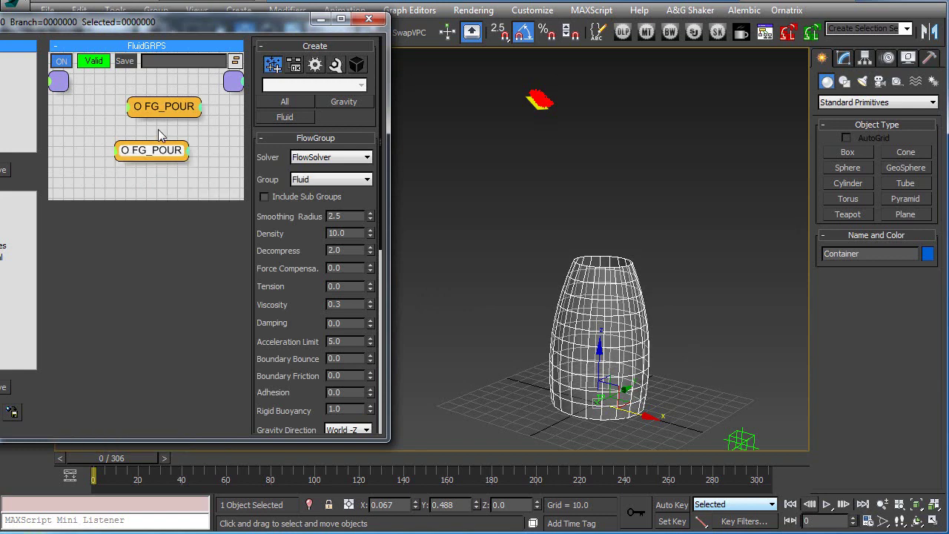
pyautogui.moveTo(166, 155); pyautogui.dragTo(177, 162)
pyautogui.moveTo(192, 26); pyautogui.dragTo(211, 27)
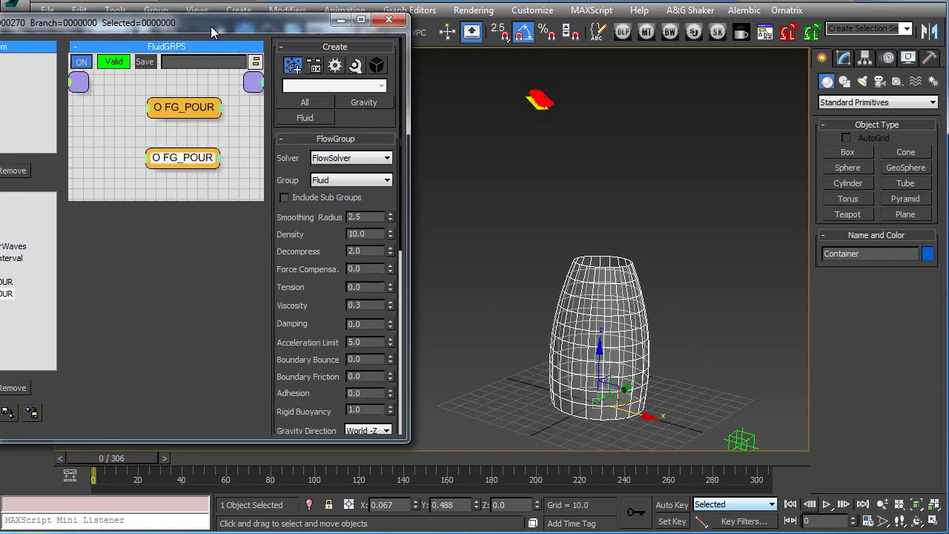
# Rename the copied flow group node FG_FILL and align it under FG_POUR.
pyautogui.rightClick(174, 159)
pyautogui.click(183, 189)
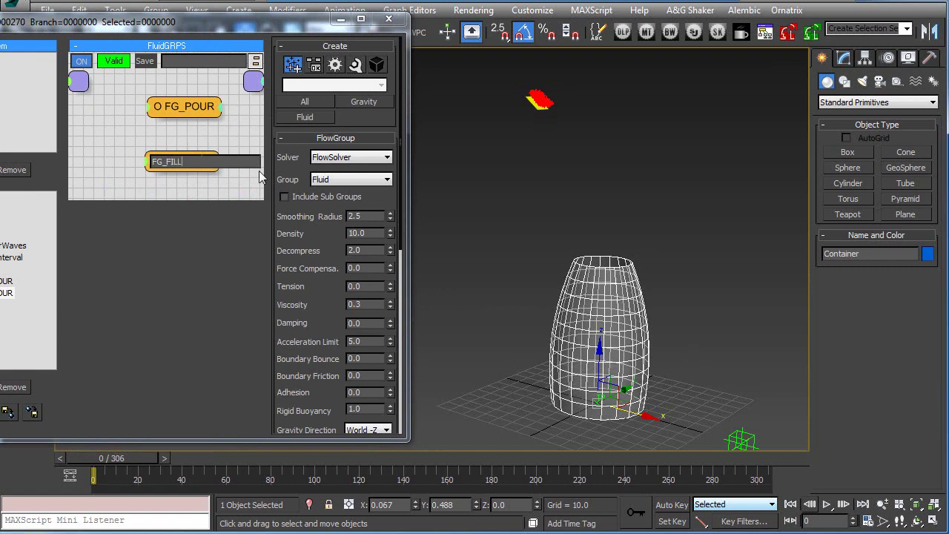
pyautogui.press('Return')
pyautogui.moveTo(192, 170)
pyautogui.mouseDown()
pyautogui.moveTo(201, 164)
pyautogui.moveTo(184, 153)
pyautogui.mouseUp()
pyautogui.click(192, 176)
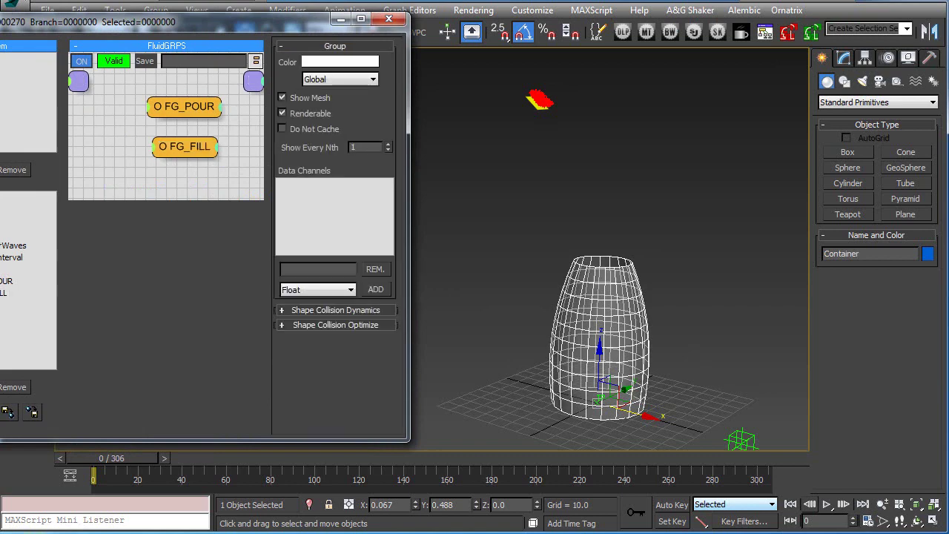
# Add a particle group named Fluid_FILL under Gravity and rename the existing Fluid group Fluid_POUR.
pyautogui.moveTo(11, 14); pyautogui.dragTo(135, 29)
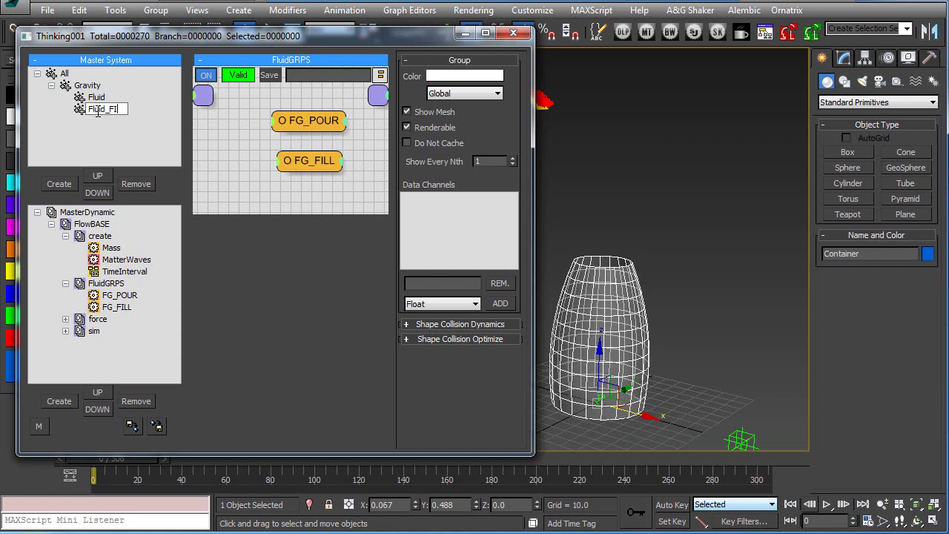
pyautogui.write('LL')
pyautogui.press('Return')
pyautogui.click(94, 99)
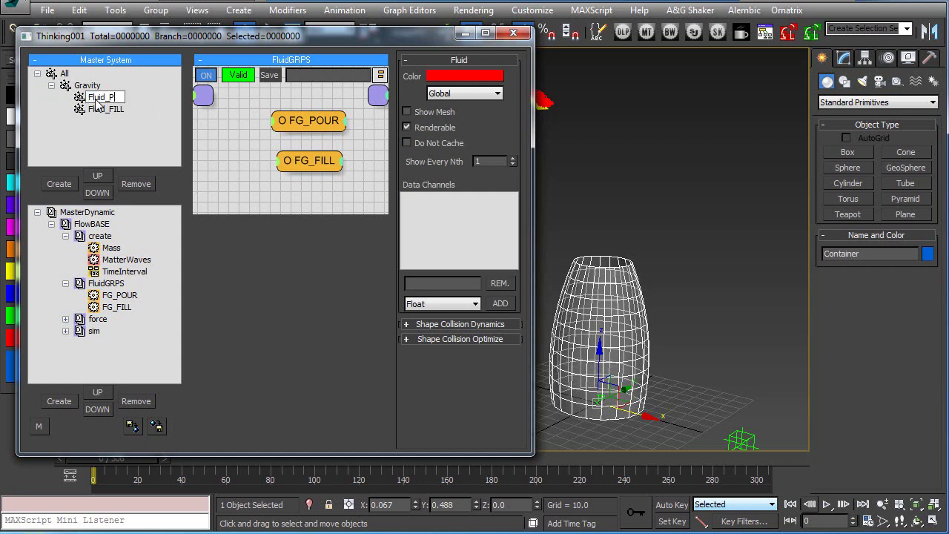
pyautogui.write('_POUR')
pyautogui.press('Return')
# Nest the Fluid_FILL group inside Fluid_POUR in the group hierarchy.
pyautogui.click(246, 185)
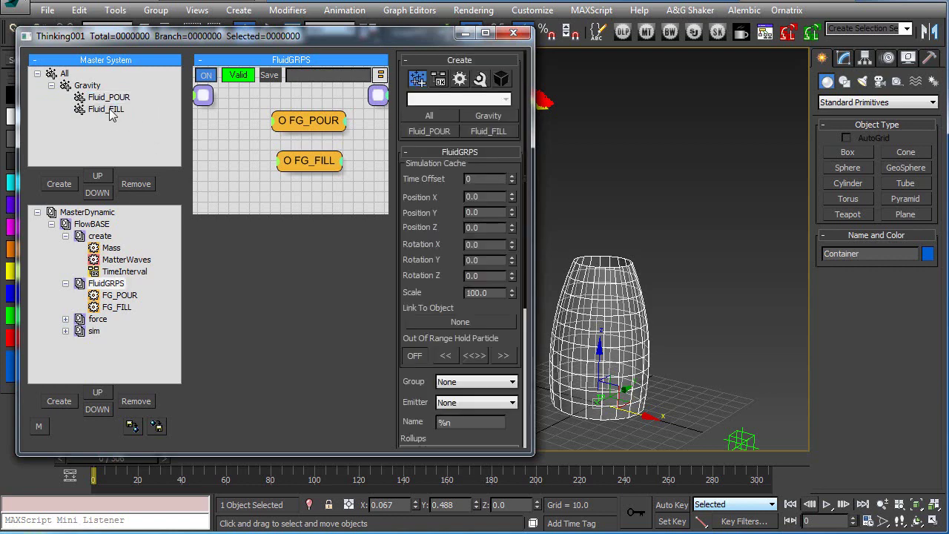
pyautogui.click(102, 109)
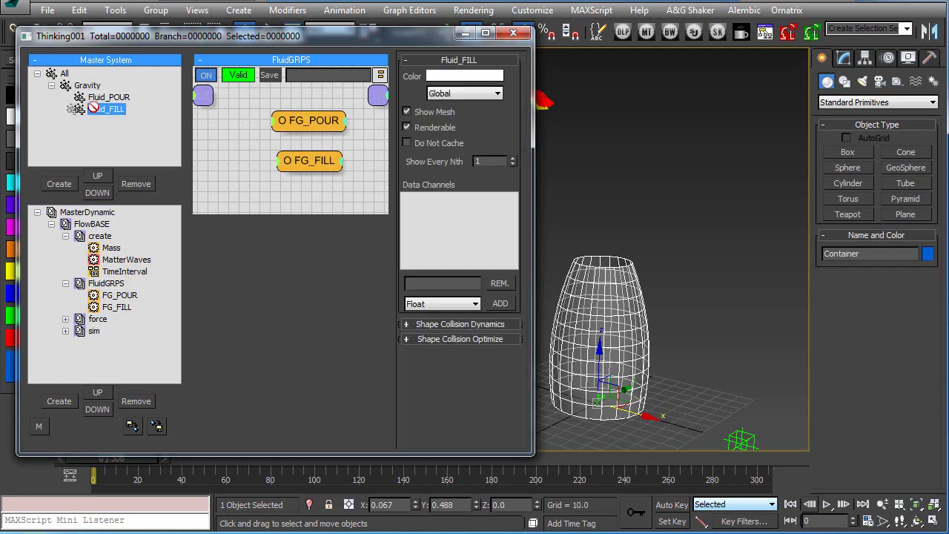
pyautogui.moveTo(92, 108); pyautogui.dragTo(103, 97)
pyautogui.click(103, 283)
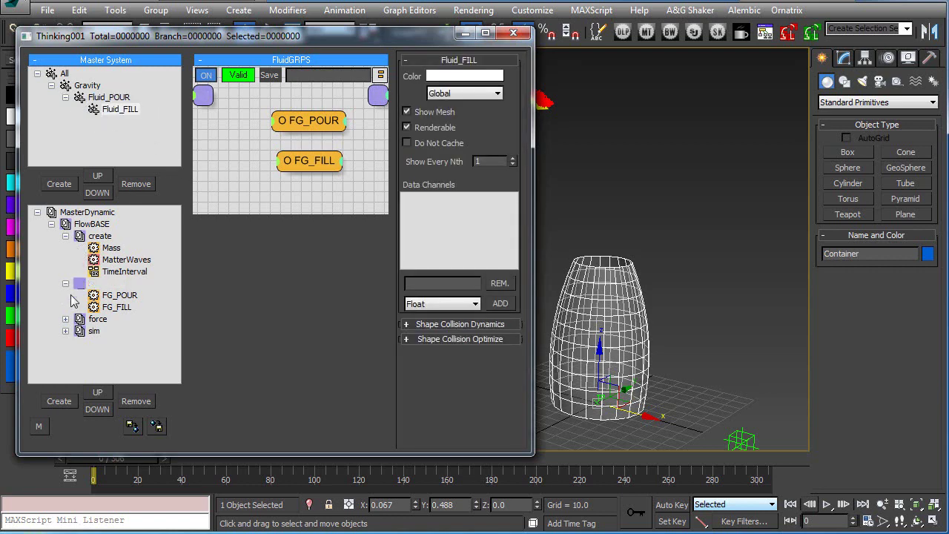
# In the force dynamic set, change the Gravity node's group to Fluid_POUR and tidy the node layout.
pyautogui.click(97, 319)
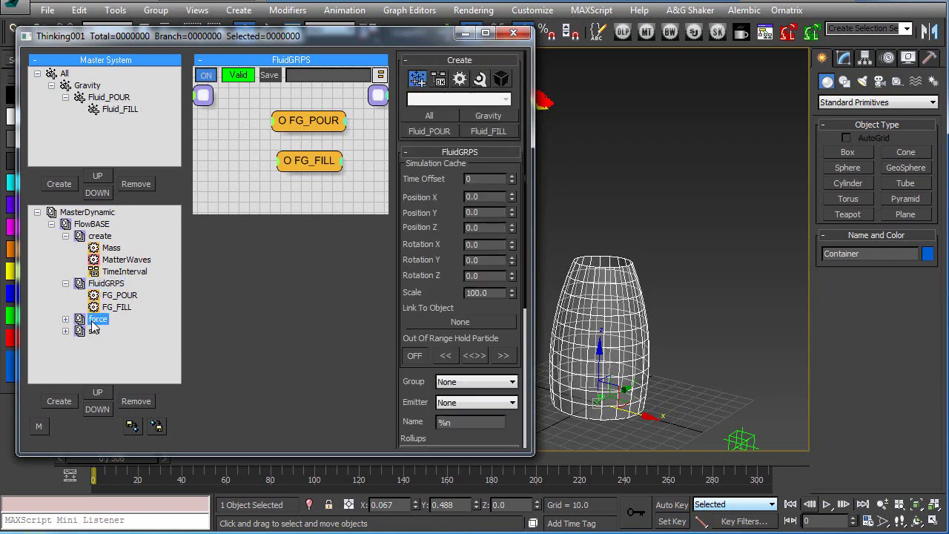
pyautogui.click(226, 151)
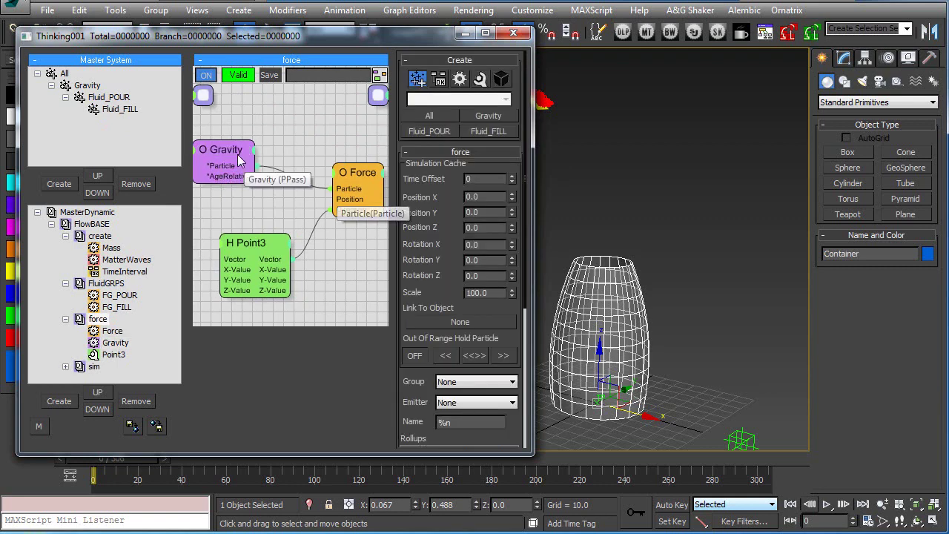
pyautogui.click(467, 171)
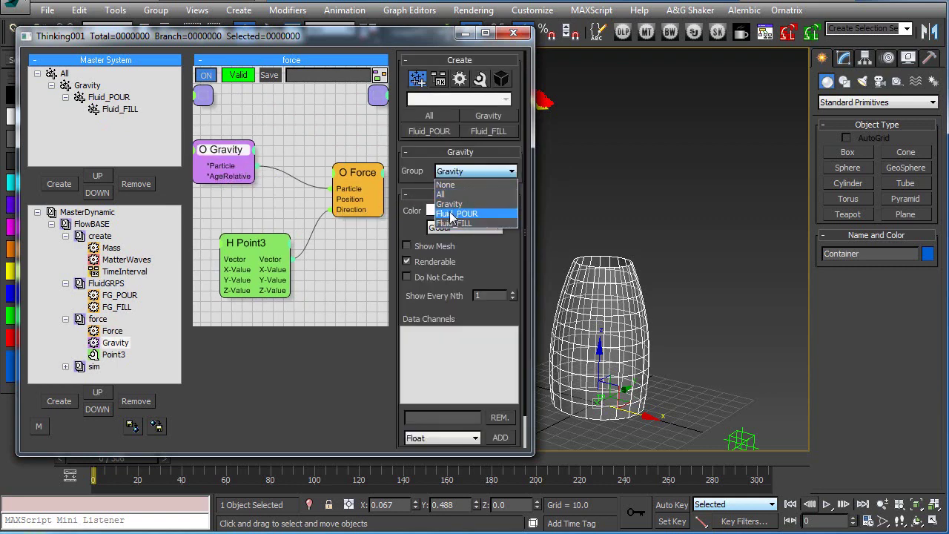
pyautogui.click(448, 214)
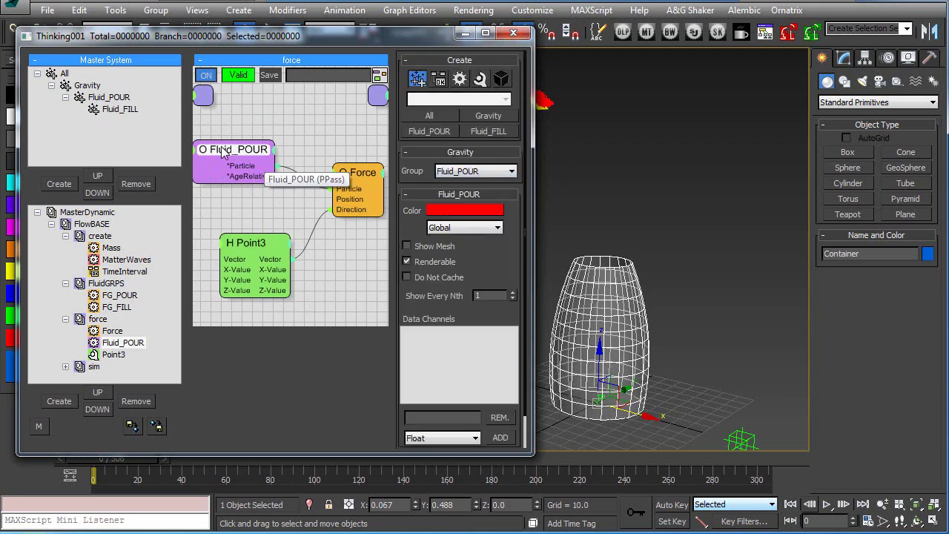
pyautogui.moveTo(238, 243); pyautogui.dragTo(230, 231)
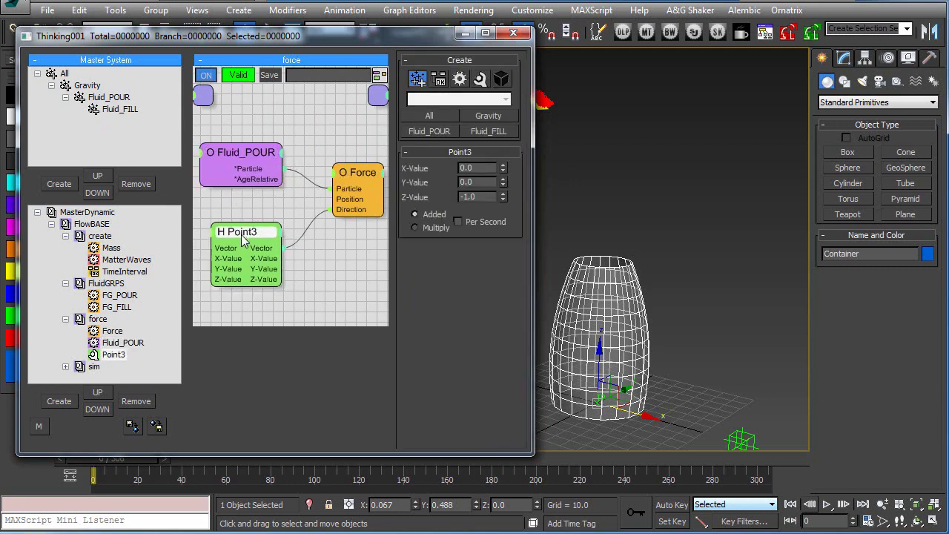
# Collapse the Gravity group hierarchy and the create, FluidGRPS and force dynamic sets.
pyautogui.click(65, 97)
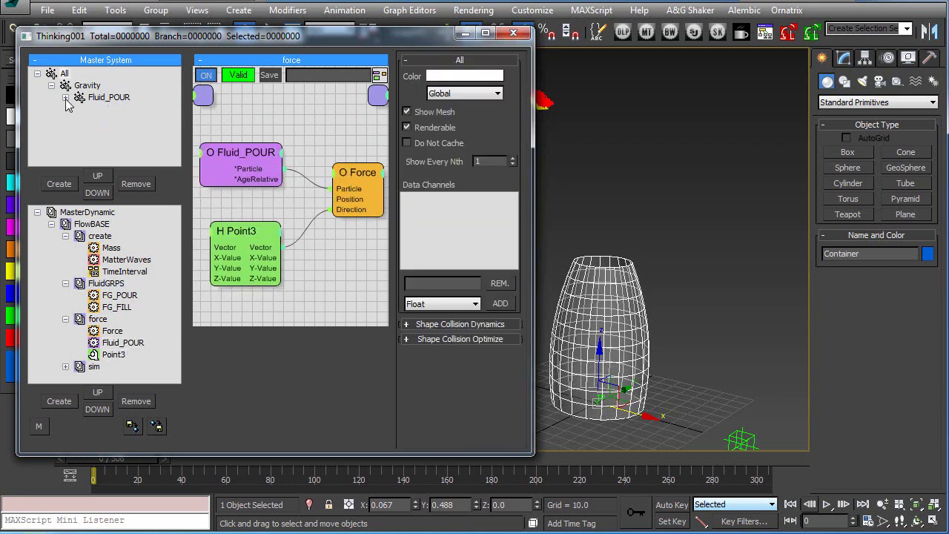
pyautogui.click(53, 86)
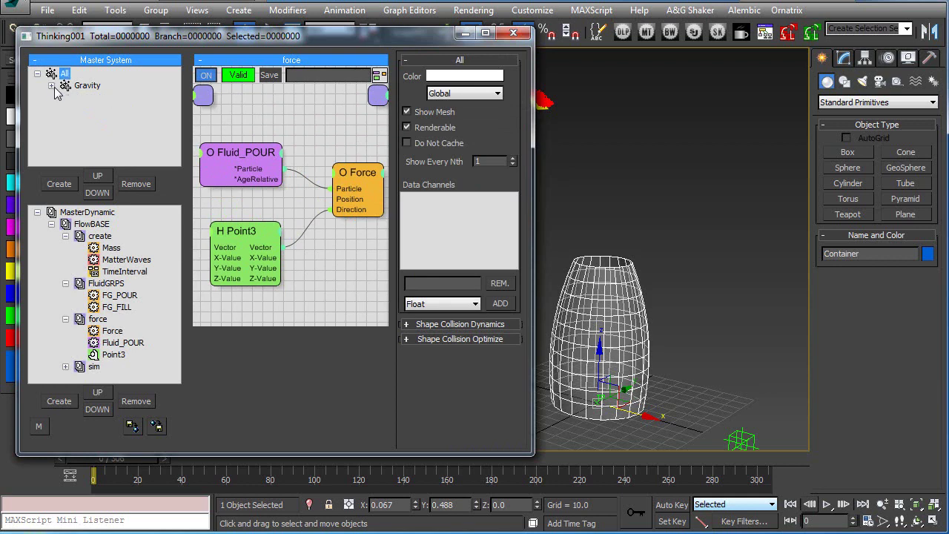
pyautogui.click(66, 235)
pyautogui.click(65, 248)
pyautogui.click(65, 259)
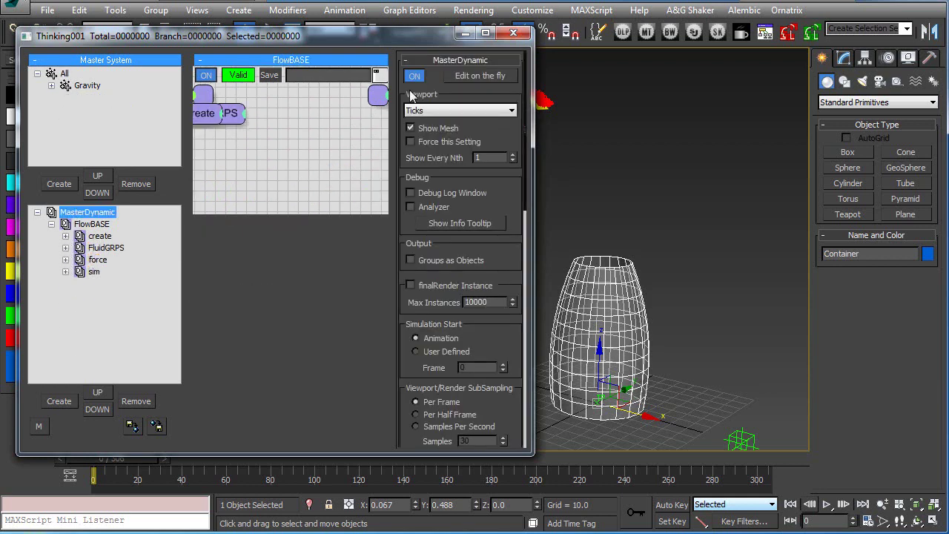
# Close the particle editor, deselect the container, then play the pour and rewind to frame 0.
pyautogui.click(512, 34)
pyautogui.click(432, 220)
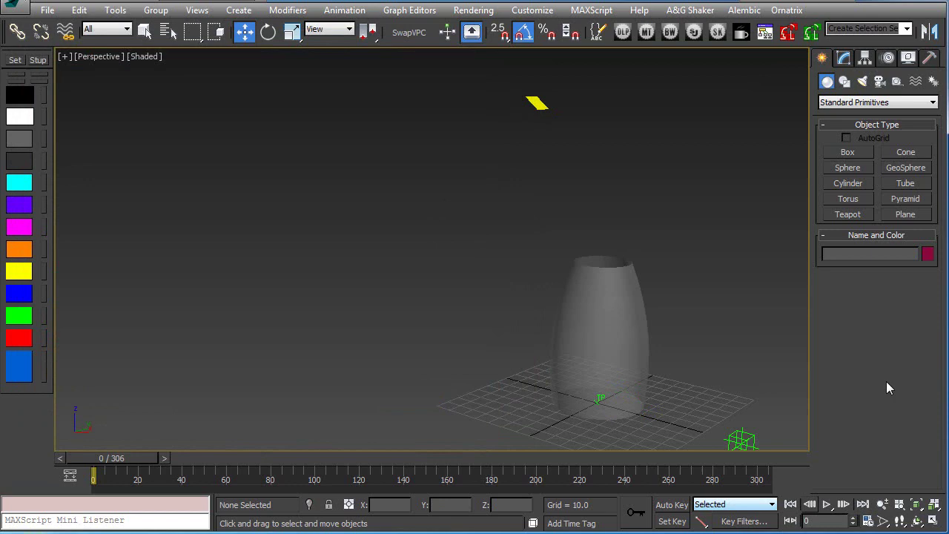
pyautogui.click(827, 505)
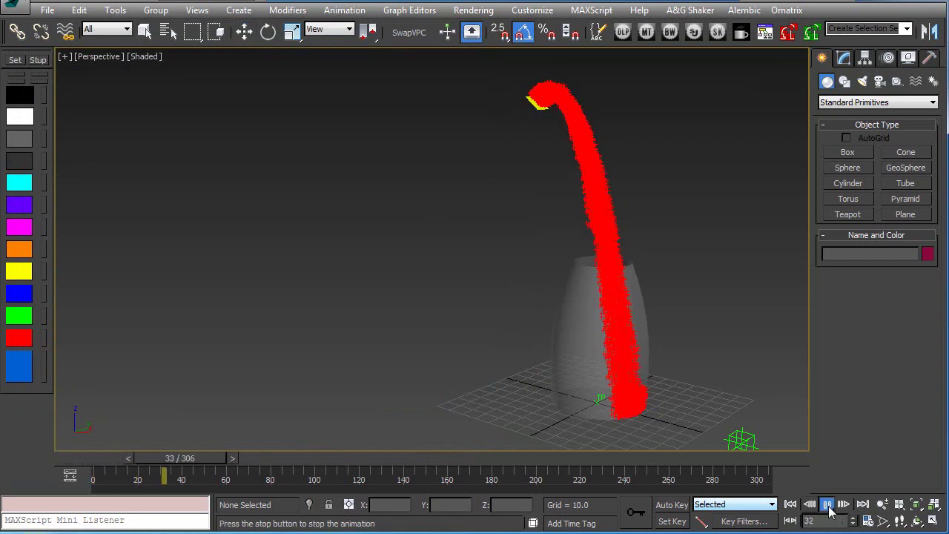
pyautogui.click(789, 505)
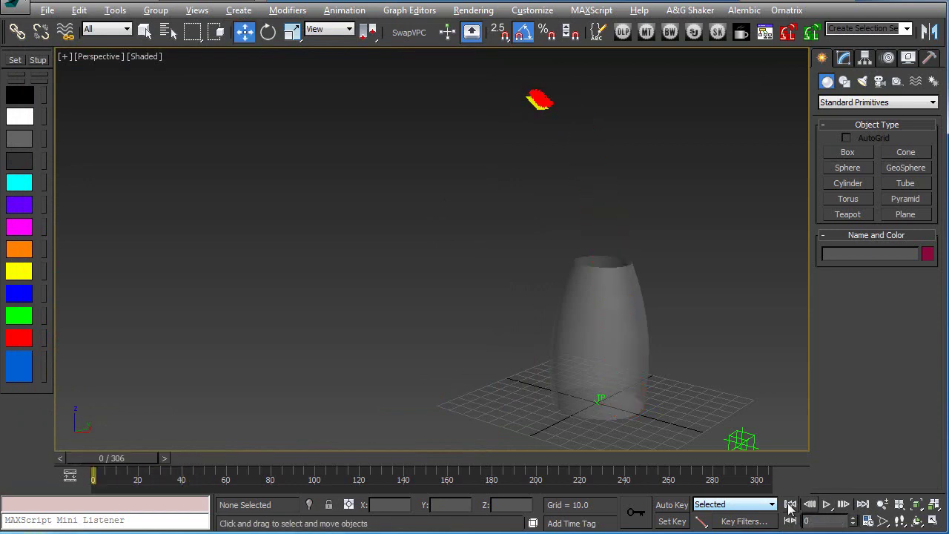
# Reopen the particle editor and show FG_POUR's settings in FluidGRPS to check its assigned group.
pyautogui.press('6')
pyautogui.click(100, 247)
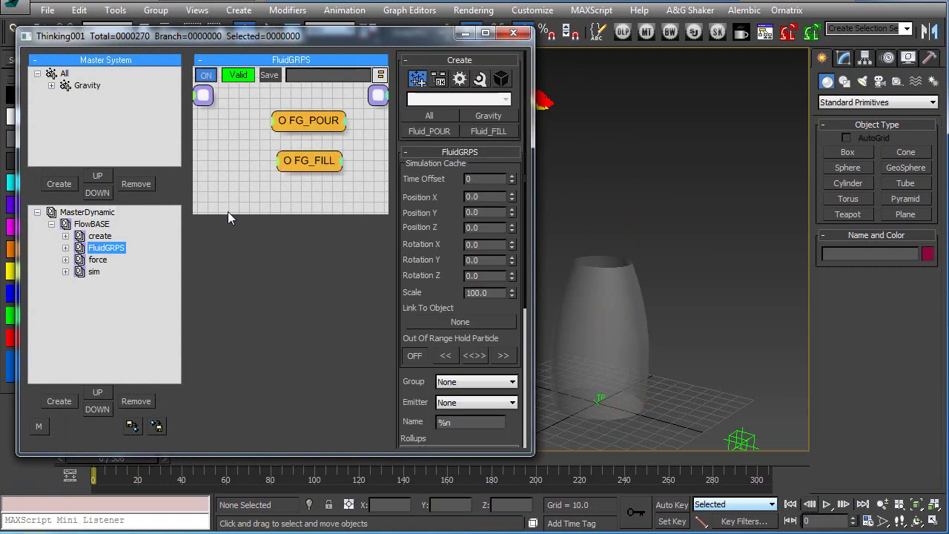
pyautogui.moveTo(342, 38); pyautogui.dragTo(178, 28)
pyautogui.click(167, 110)
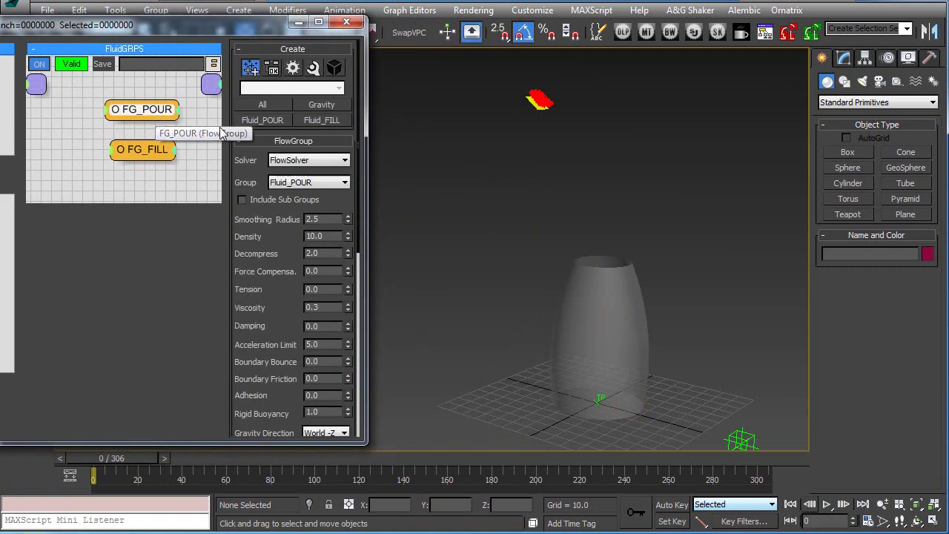
pyautogui.moveTo(113, 29); pyautogui.dragTo(313, 50)
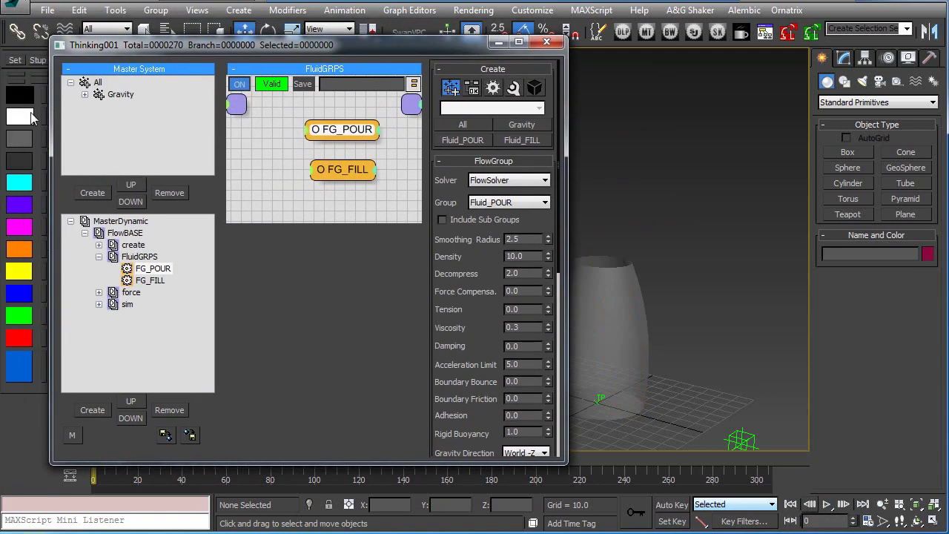
# Expand the Gravity group hierarchy and set the Fluid_FILL group's colour to blue (RGB 0, 150, 255).
pyautogui.click(84, 94)
pyautogui.click(98, 106)
pyautogui.click(154, 118)
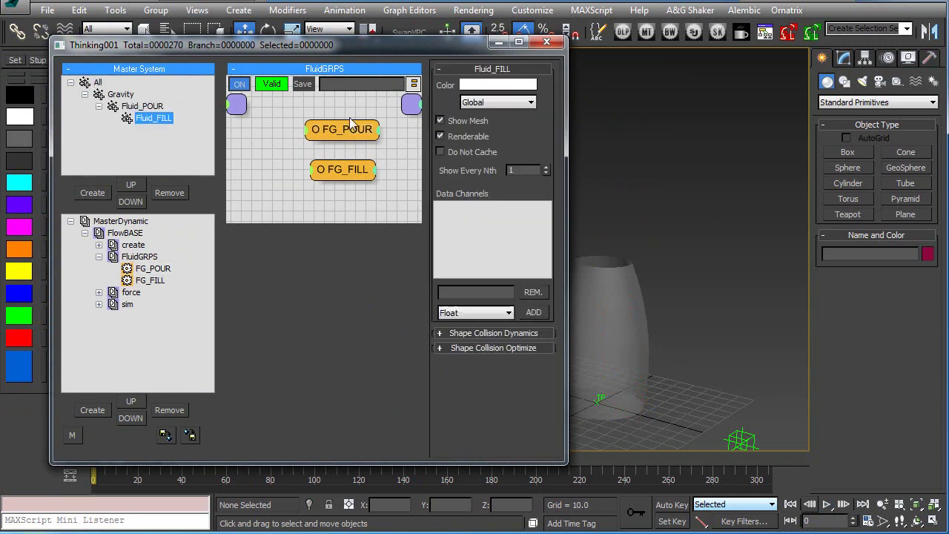
pyautogui.click(489, 87)
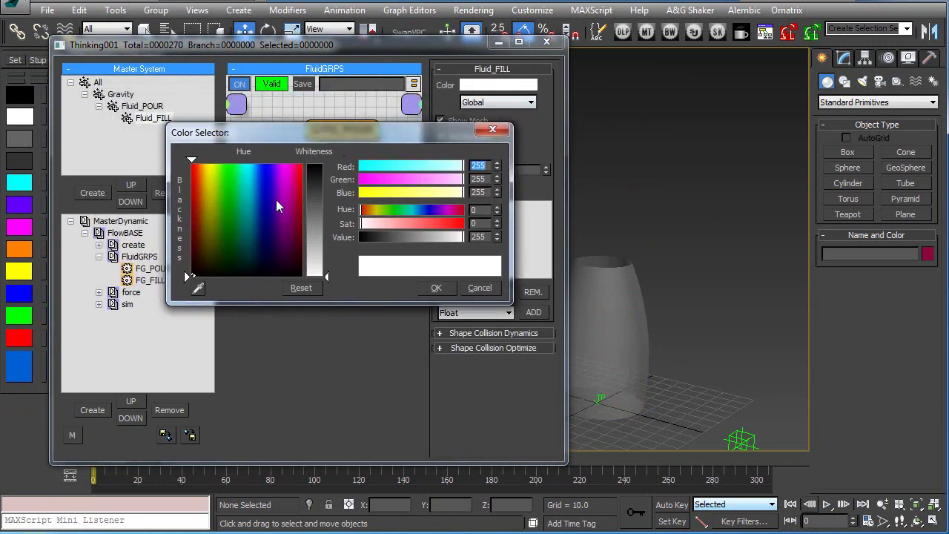
pyautogui.moveTo(264, 172); pyautogui.dragTo(255, 166)
pyautogui.click(317, 166)
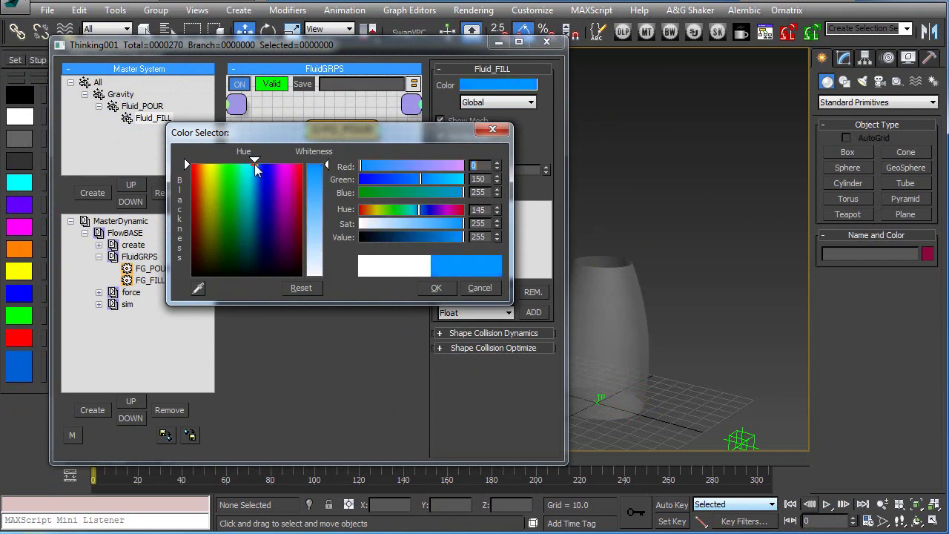
pyautogui.click(434, 288)
# Move the particle editor clear of the container and set FG_FILL's group to Fluid_FILL.
pyautogui.moveTo(319, 67); pyautogui.dragTo(218, 10)
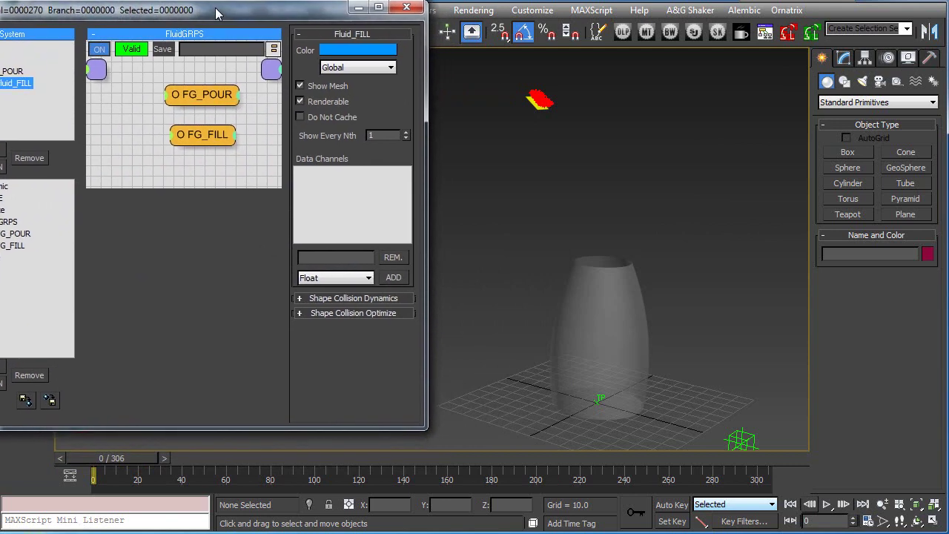
pyautogui.click(202, 96)
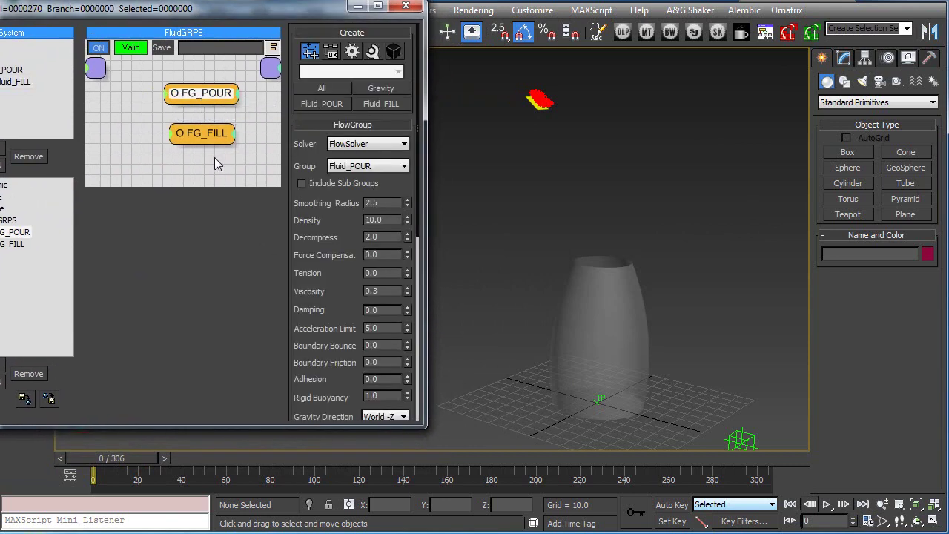
pyautogui.click(207, 137)
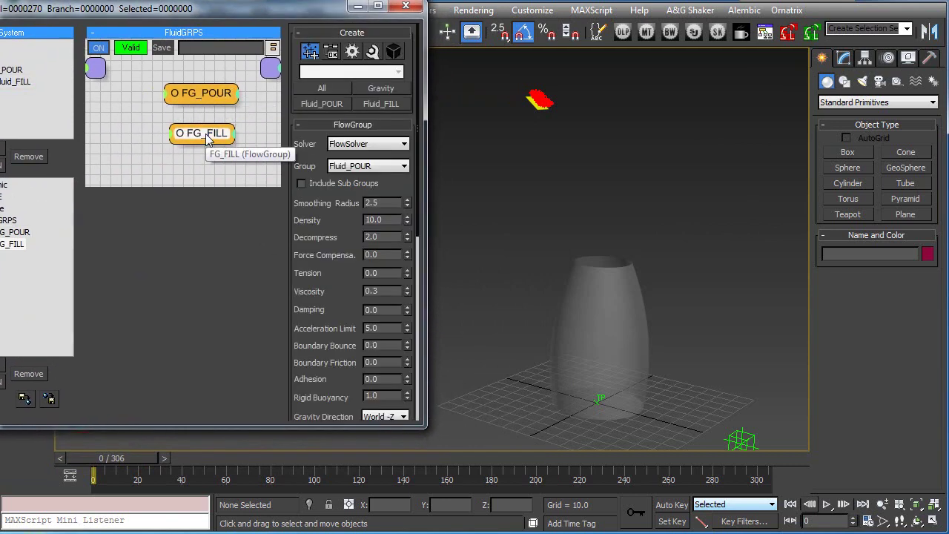
pyautogui.click(368, 165)
pyautogui.click(344, 215)
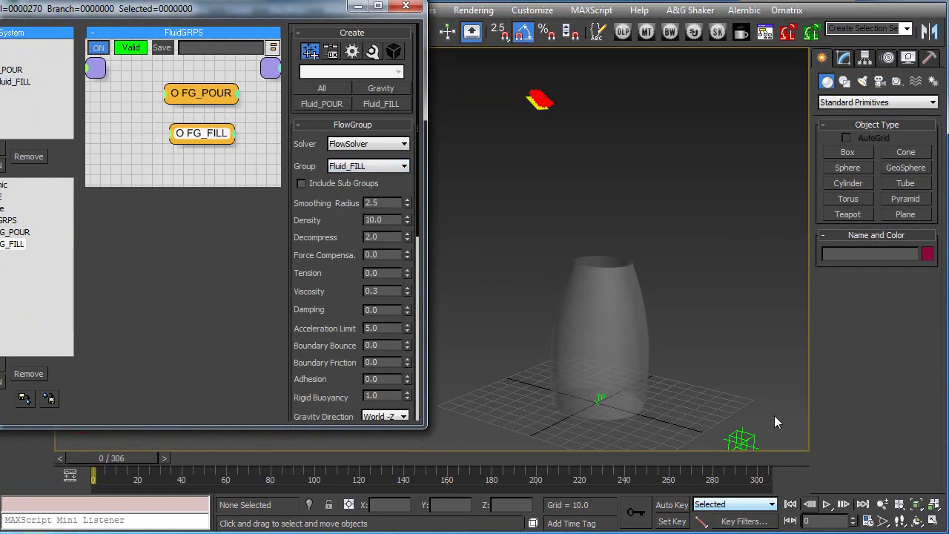
# Play the pour to about frame 37 and examine closely where the fluid hits the container's base.
pyautogui.click(827, 504)
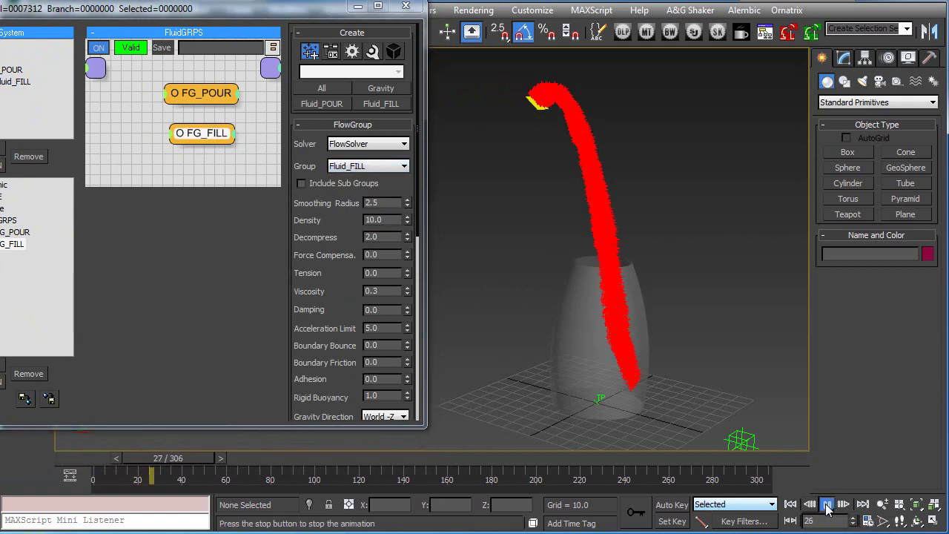
pyautogui.click(827, 504)
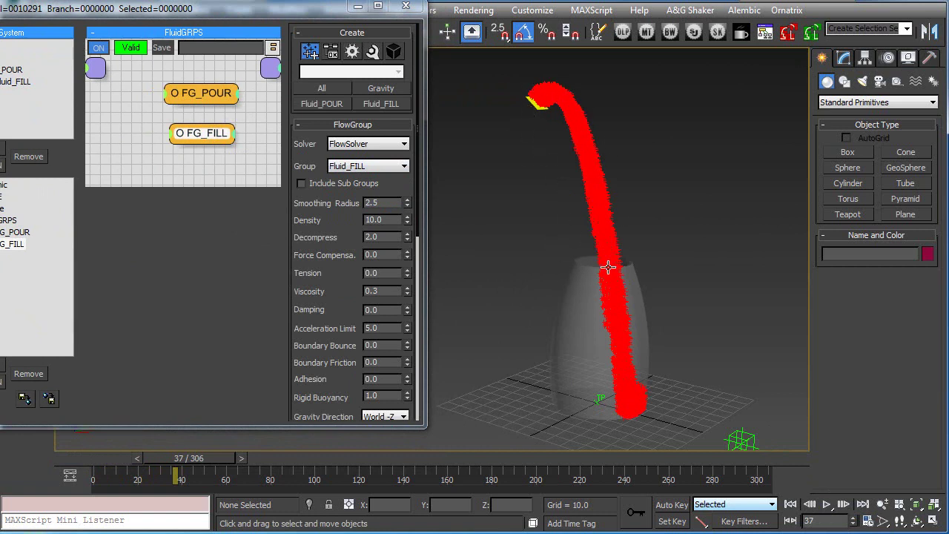
pyautogui.moveTo(186, 95)
pyautogui.mouseDown()
pyautogui.moveTo(203, 95)
pyautogui.moveTo(189, 95)
pyautogui.mouseUp()
pyautogui.moveTo(200, 134); pyautogui.dragTo(207, 133)
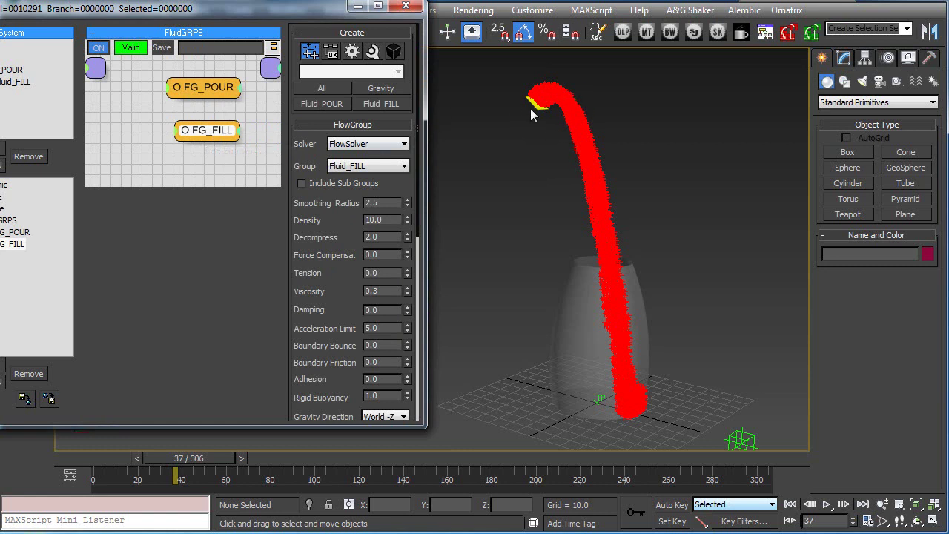
pyautogui.moveTo(219, 95)
pyautogui.mouseDown()
pyautogui.moveTo(234, 102)
pyautogui.moveTo(213, 100)
pyautogui.mouseUp()
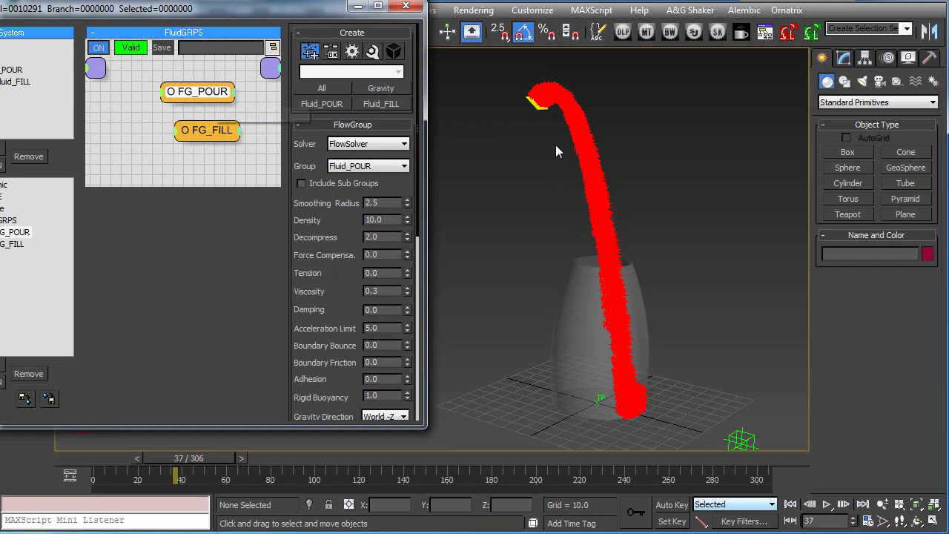
pyautogui.moveTo(616, 402); pyautogui.dragTo(619, 375, button='middle')
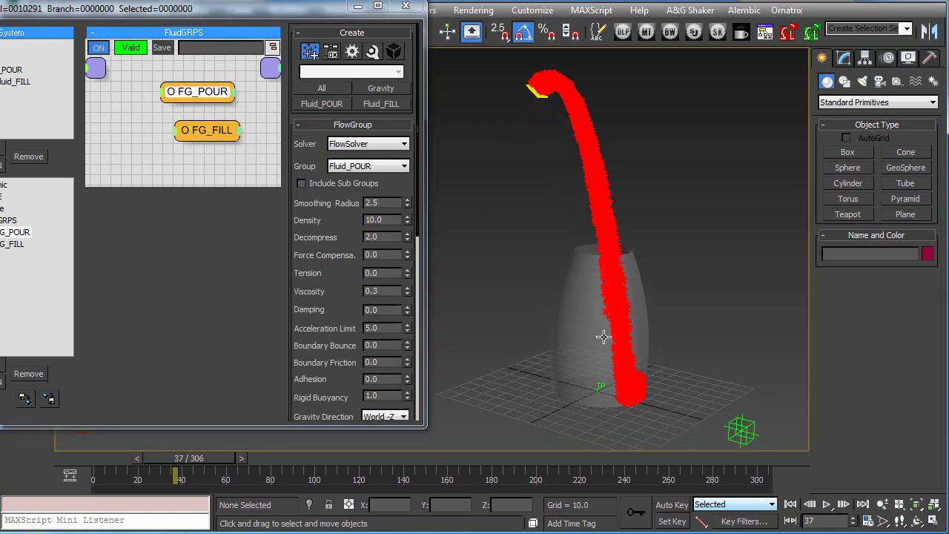
pyautogui.scroll(5, 620, 360)
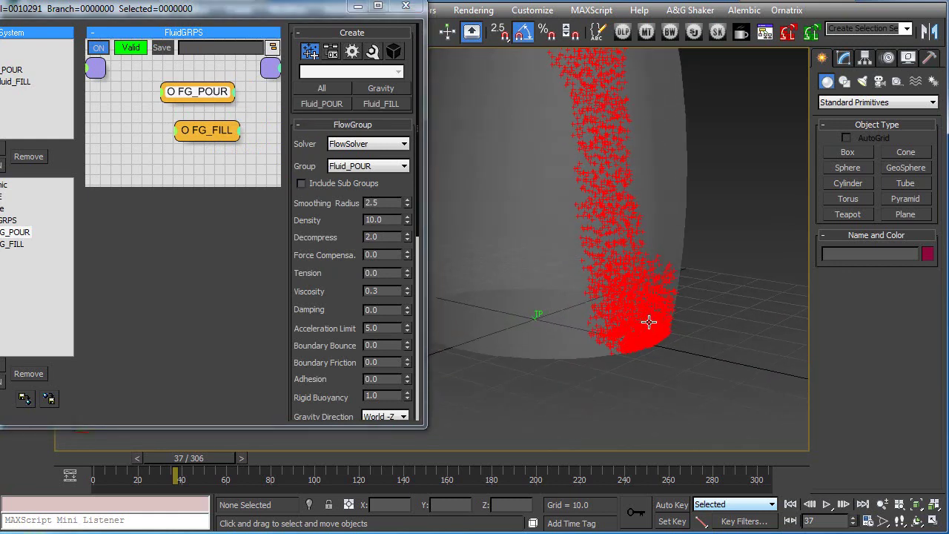
pyautogui.keyDown('alt'); pyautogui.moveTo(648, 321); pyautogui.dragTo(671, 337, button='middle'); pyautogui.keyUp('alt')
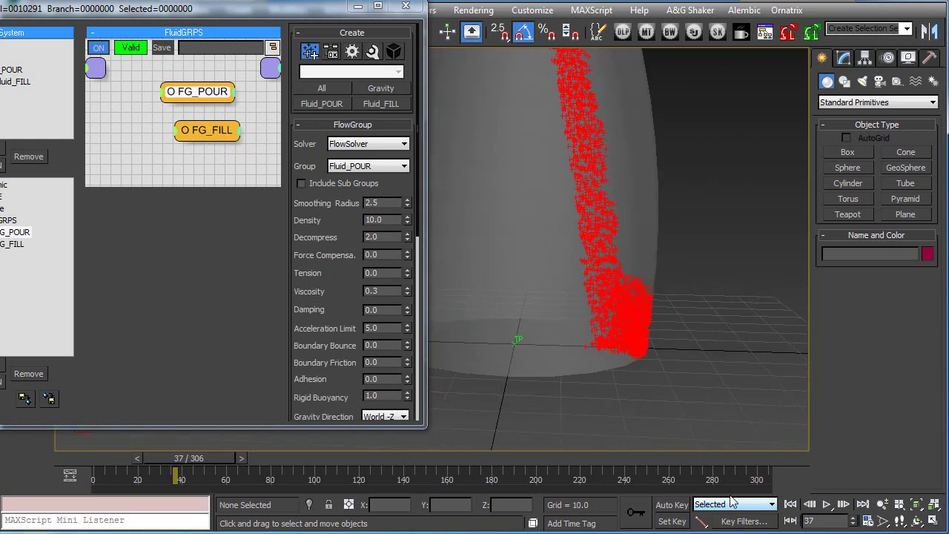
# Replay the pour from frame 0 past frame 70 to watch the fluid spread, and rewind to the start.
pyautogui.click(790, 504)
pyautogui.click(826, 504)
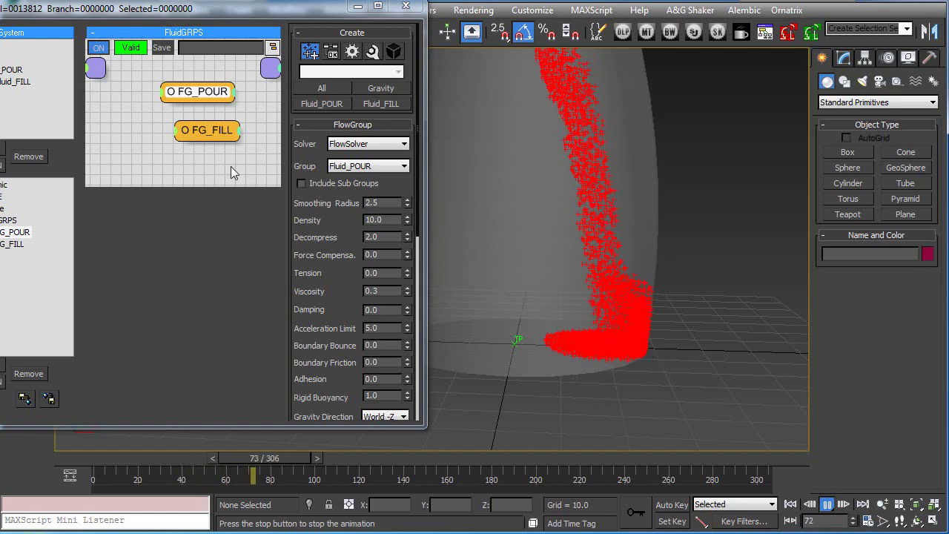
pyautogui.click(790, 504)
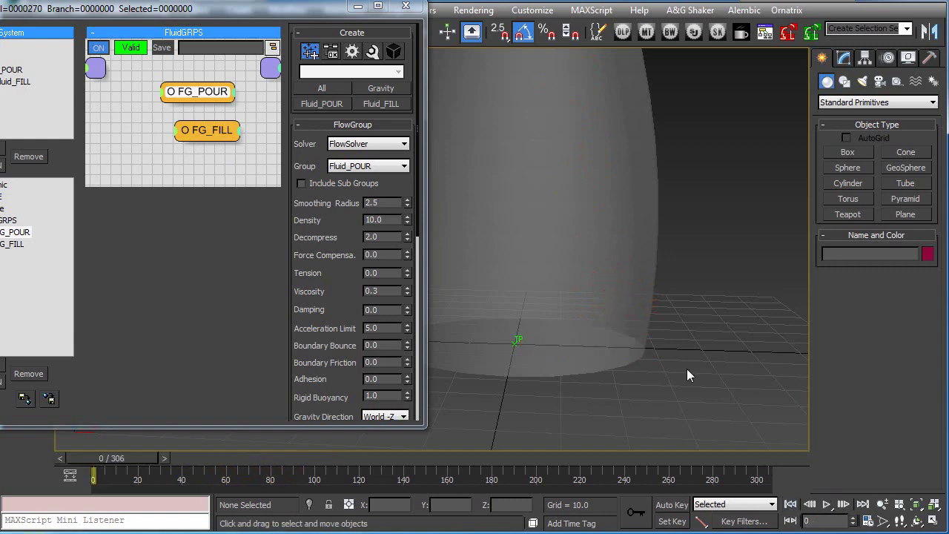
# Move the DIS_PT helper along X to the edge of the container's base, at about X 28.
pyautogui.scroll(-5, 675, 373)
pyautogui.moveTo(675, 373); pyautogui.dragTo(645, 389, button='middle')
pyautogui.click(745, 394)
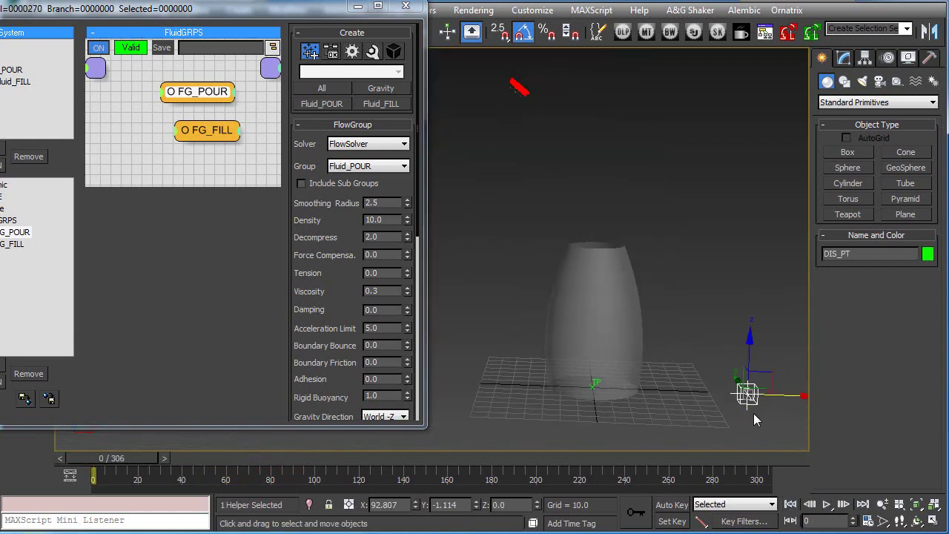
pyautogui.keyDown('alt'); pyautogui.moveTo(710, 376); pyautogui.dragTo(749, 391, button='middle'); pyautogui.keyUp('alt')
pyautogui.moveTo(749, 391); pyautogui.dragTo(641, 387)
# Play the pour to about frame 41 to check where the fluid lands relative to the DIS_PT helper.
pyautogui.scroll(5, 548, 376)
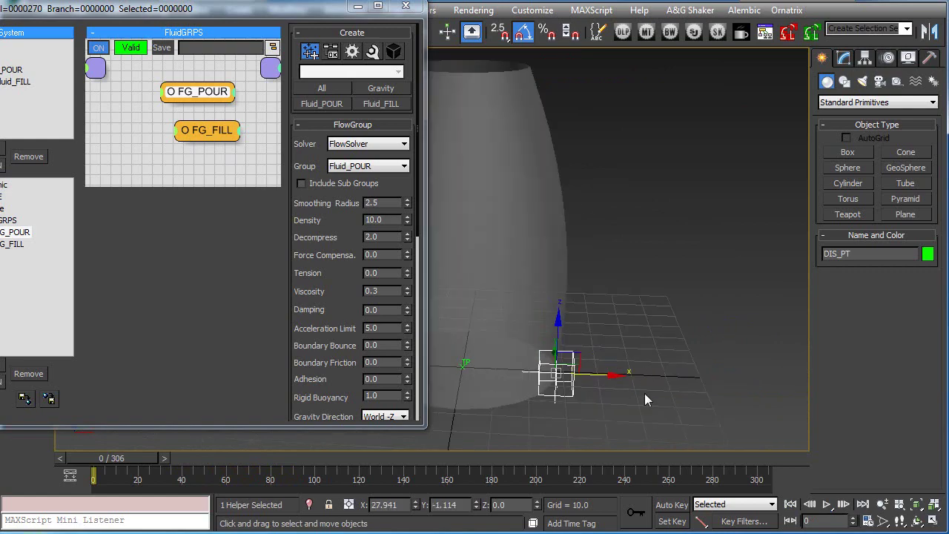
pyautogui.keyDown('alt'); pyautogui.moveTo(548, 376); pyautogui.dragTo(552, 389, button='middle'); pyautogui.keyUp('alt')
pyautogui.click(825, 507)
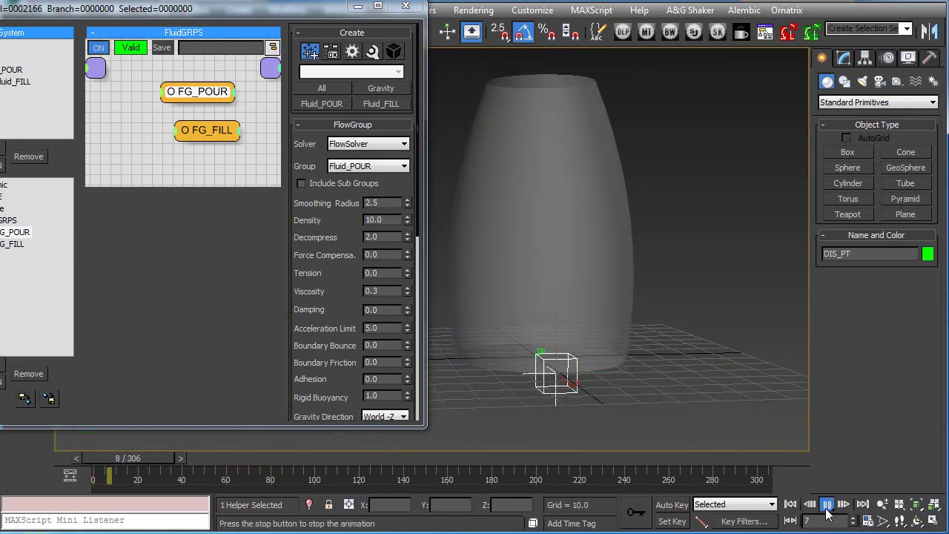
pyautogui.click(827, 505)
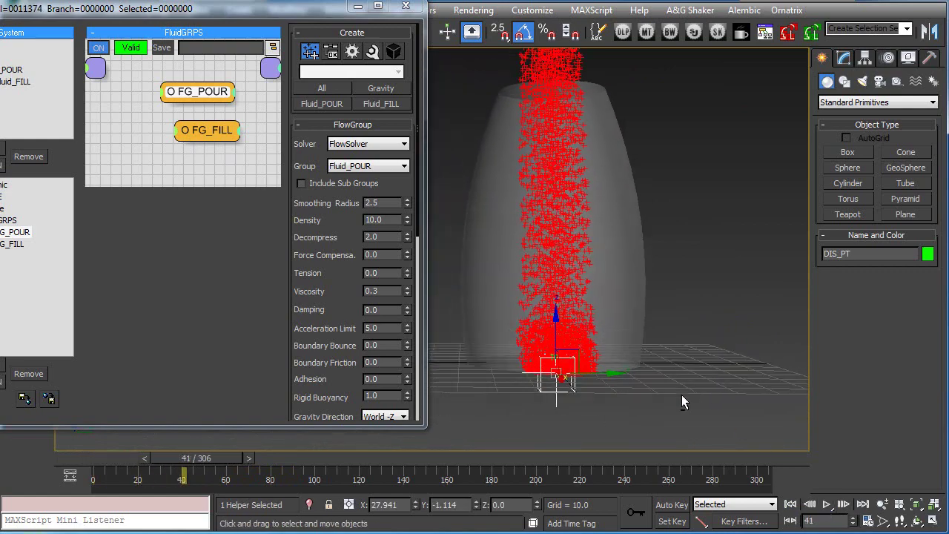
# Rewind the animation to frame 0 and enlarge the Thinking window and its FluidGRPS node canvas.
pyautogui.keyDown('alt'); pyautogui.moveTo(611, 383); pyautogui.dragTo(745, 389, button='middle'); pyautogui.keyUp('alt')
pyautogui.click(790, 504)
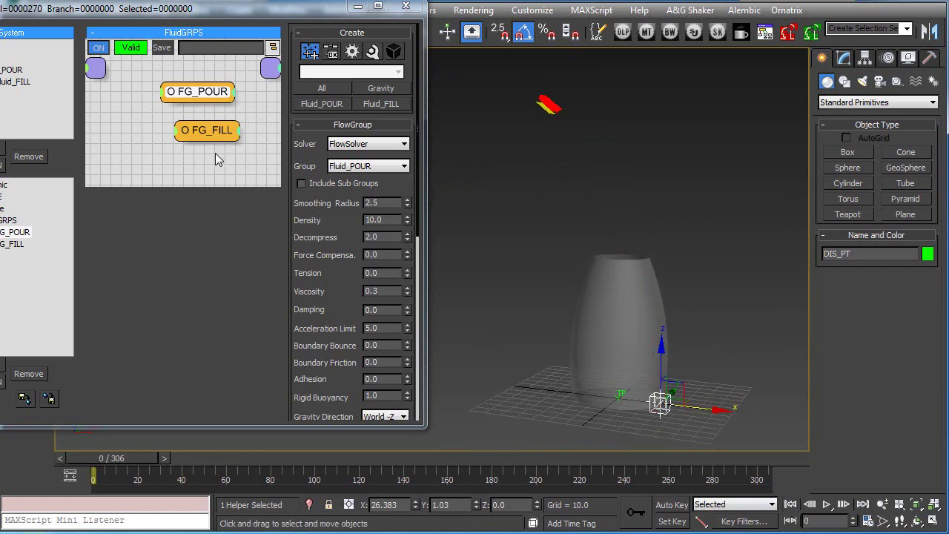
pyautogui.moveTo(207, 133); pyautogui.dragTo(197, 150)
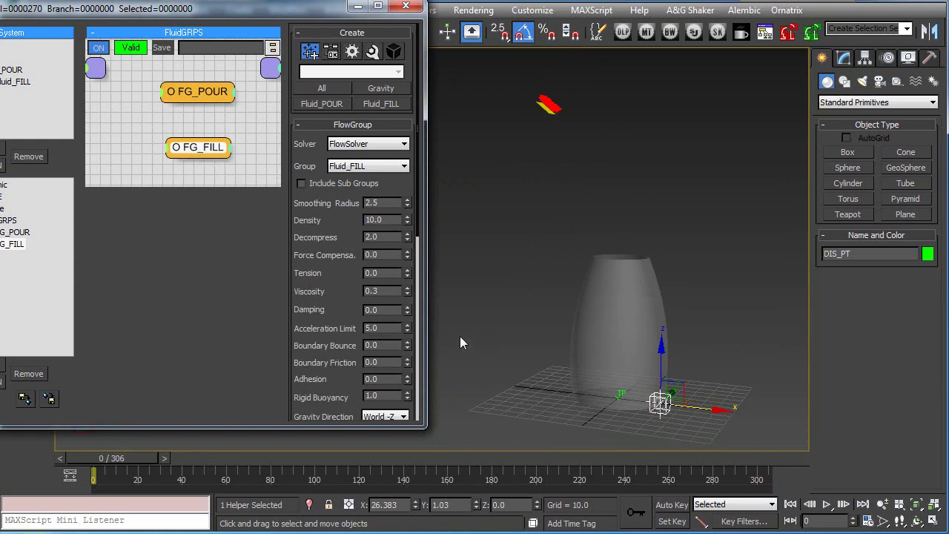
pyautogui.moveTo(426, 428); pyautogui.dragTo(590, 452)
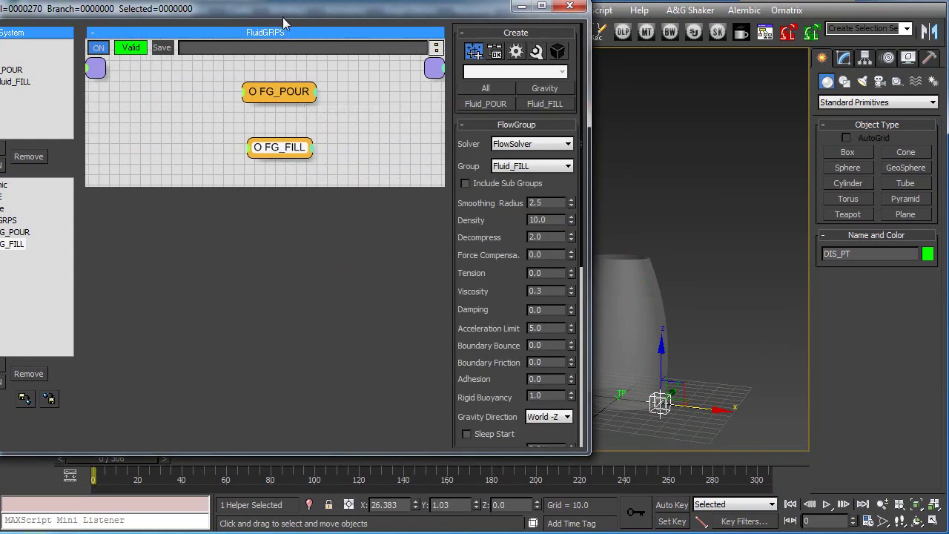
pyautogui.moveTo(284, 14); pyautogui.dragTo(380, 18)
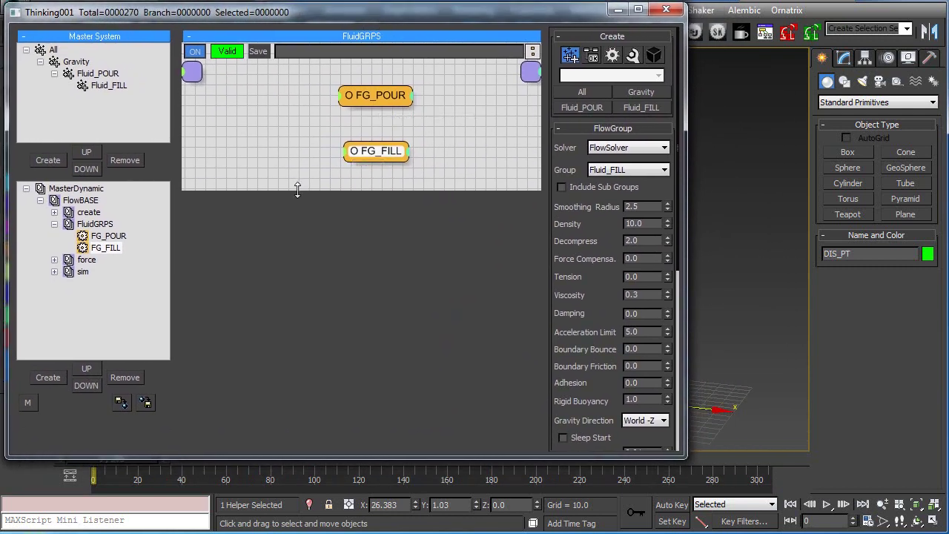
pyautogui.moveTo(297, 190); pyautogui.dragTo(319, 391)
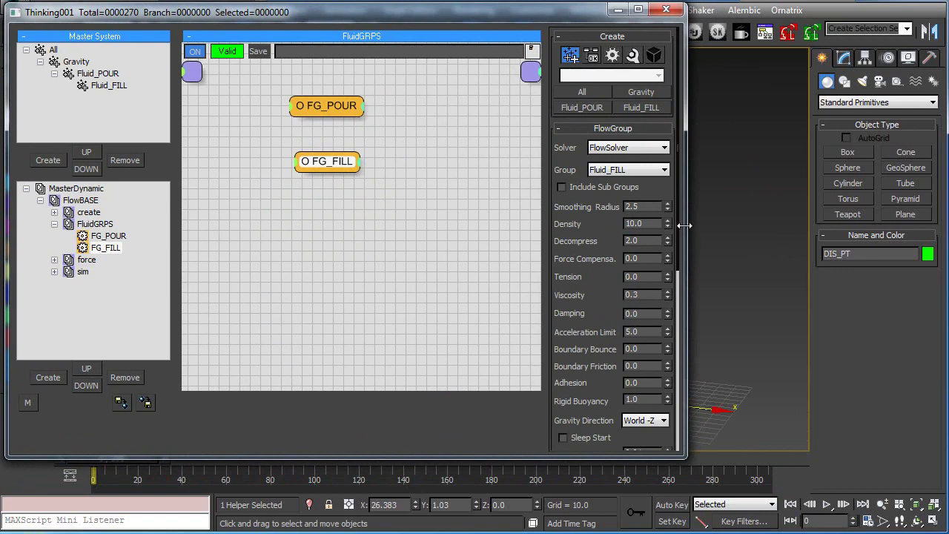
pyautogui.moveTo(684, 226); pyautogui.dragTo(581, 227)
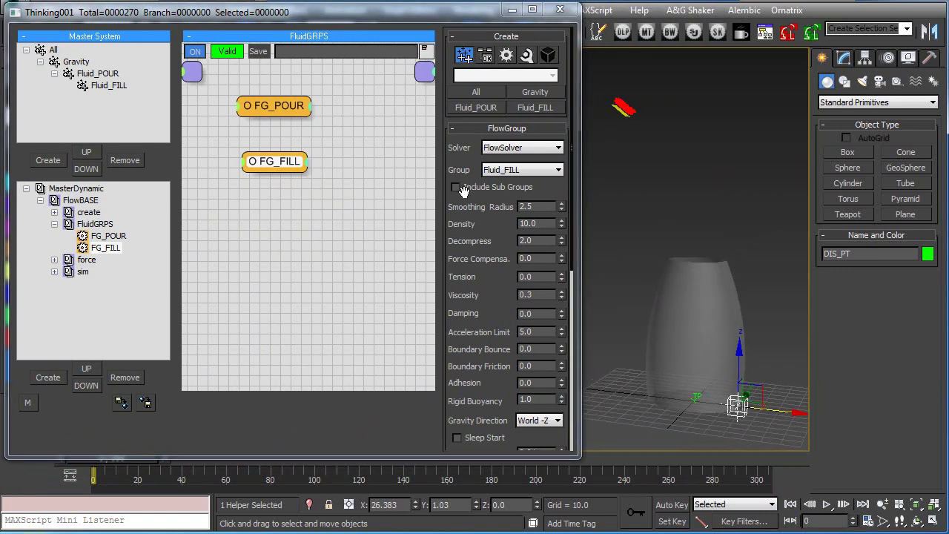
# Space out FG_POUR and FG_FILL, and add a standard Group operator below them in FluidGRPS.
pyautogui.moveTo(274, 105); pyautogui.dragTo(288, 94)
pyautogui.moveTo(278, 169); pyautogui.dragTo(300, 166)
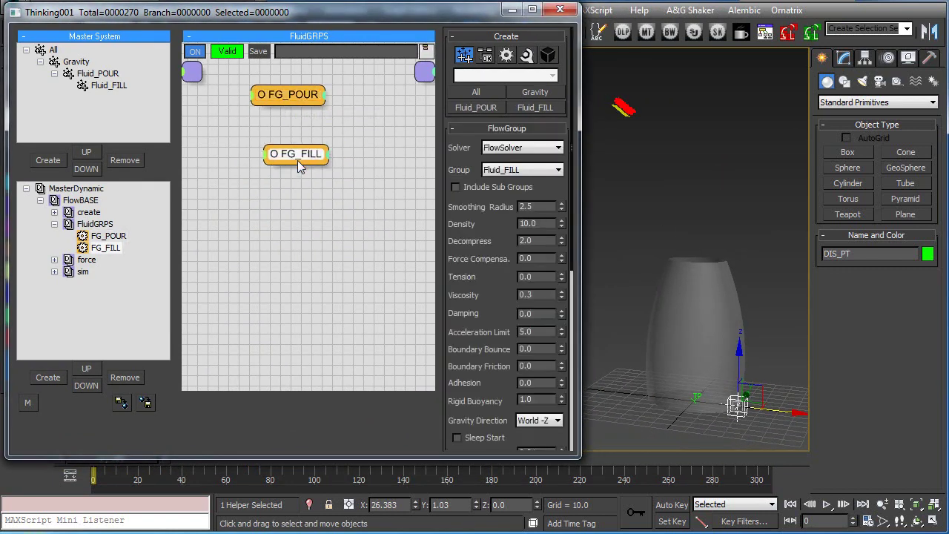
pyautogui.click(284, 212)
pyautogui.rightClick(284, 212)
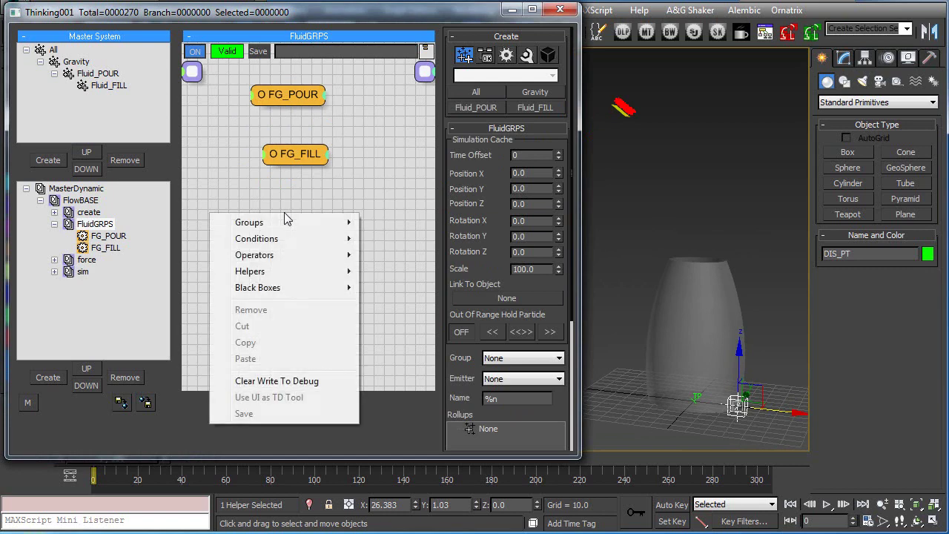
pyautogui.moveTo(285, 255)
pyautogui.moveTo(391, 263)
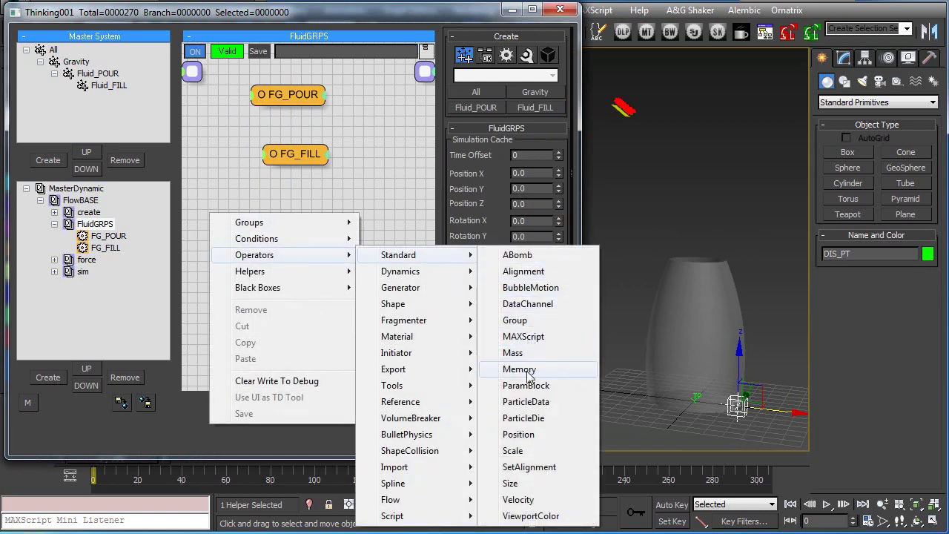
pyautogui.click(524, 323)
pyautogui.moveTo(311, 239); pyautogui.dragTo(373, 230)
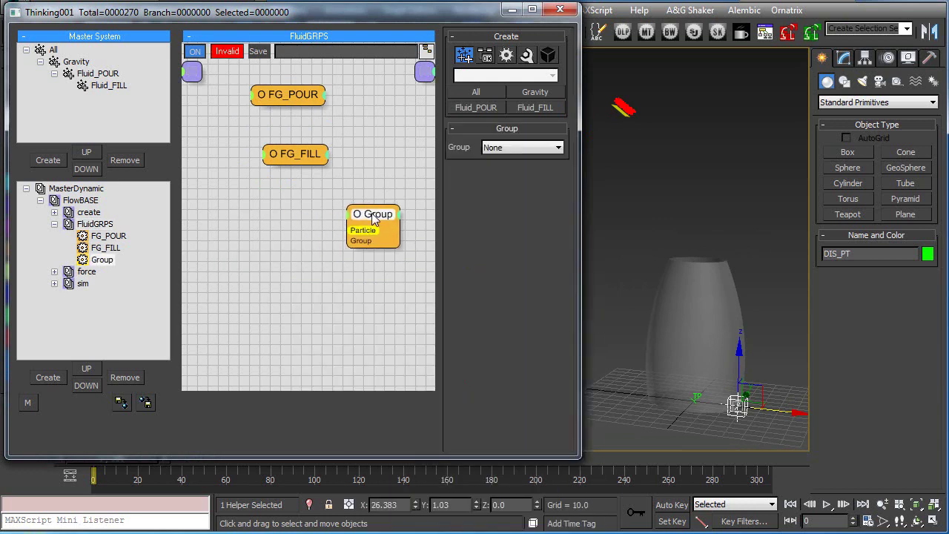
# Add a Node helper to FluidGRPS beside the Group operator.
pyautogui.click(248, 230)
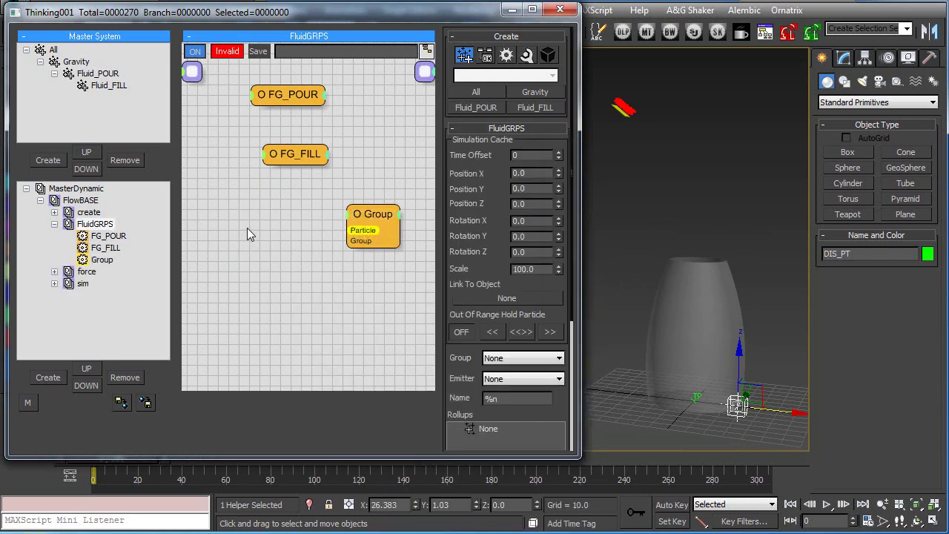
pyautogui.press('Tab')
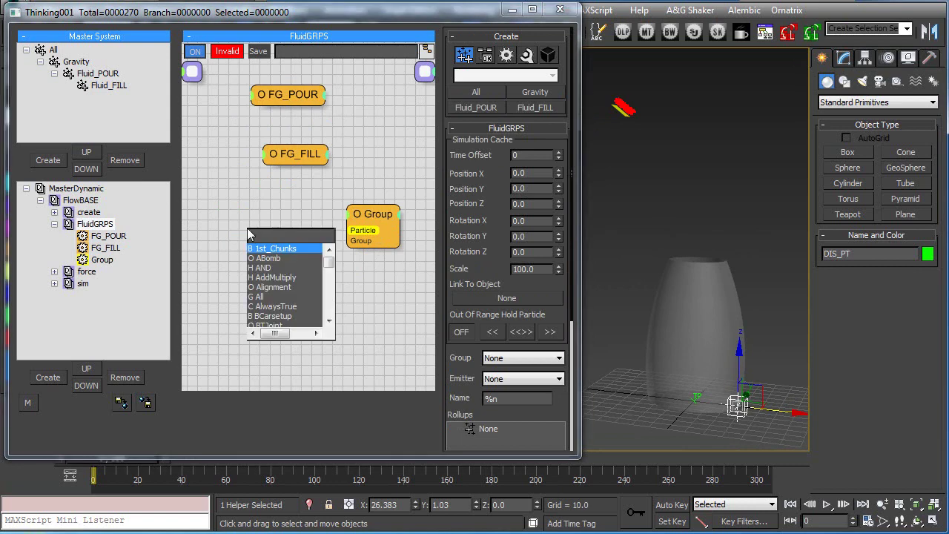
pyautogui.write('node')
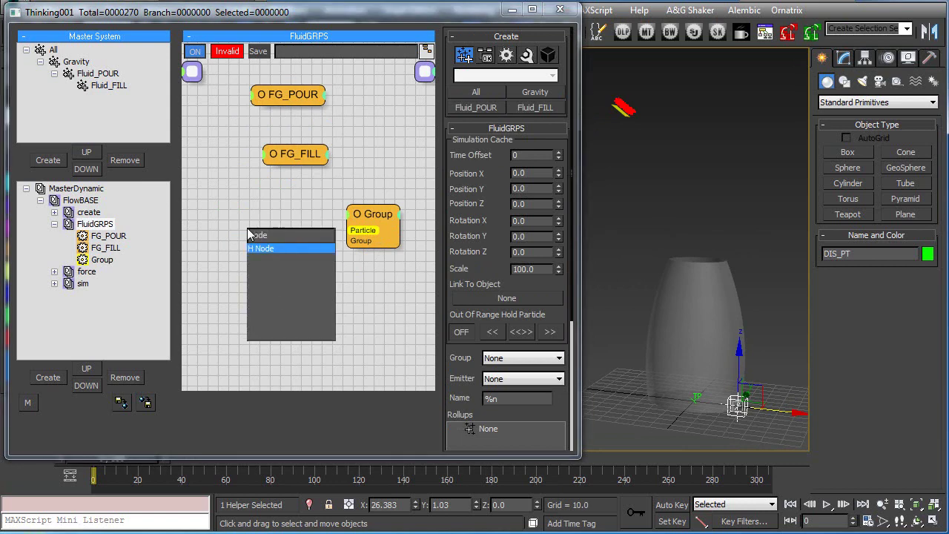
pyautogui.press('Return')
pyautogui.moveTo(261, 241); pyautogui.dragTo(242, 223)
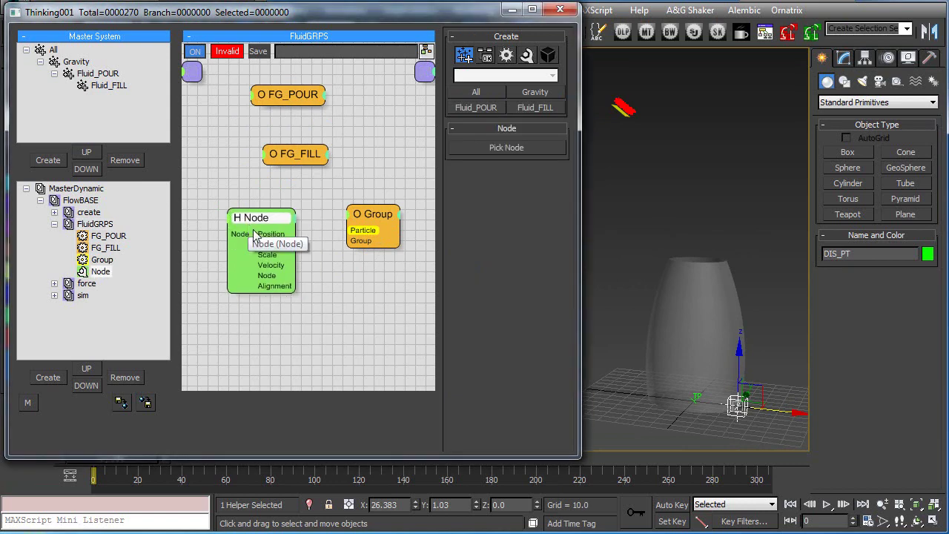
# Assign the DIS_PT point helper from the viewport to the Node helper.
pyautogui.click(504, 148)
pyautogui.click(736, 408)
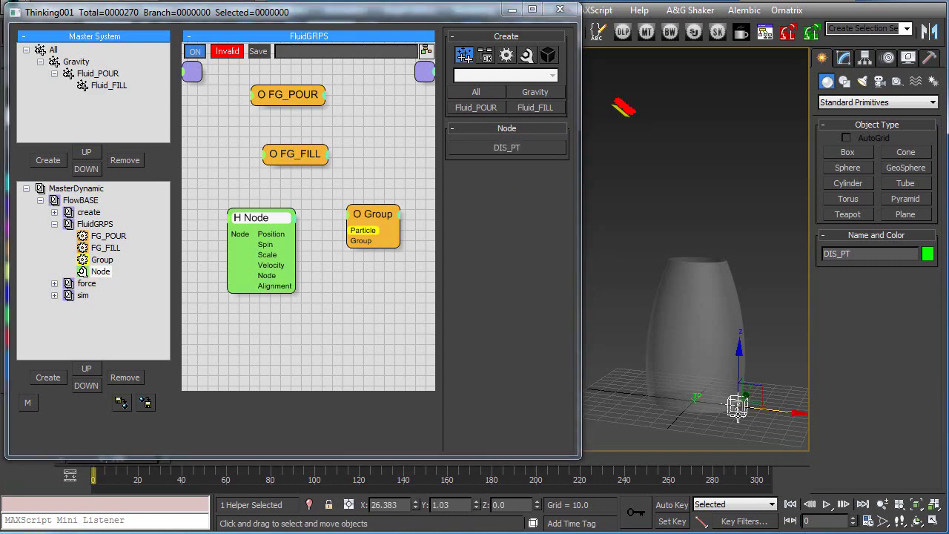
pyautogui.click(403, 297)
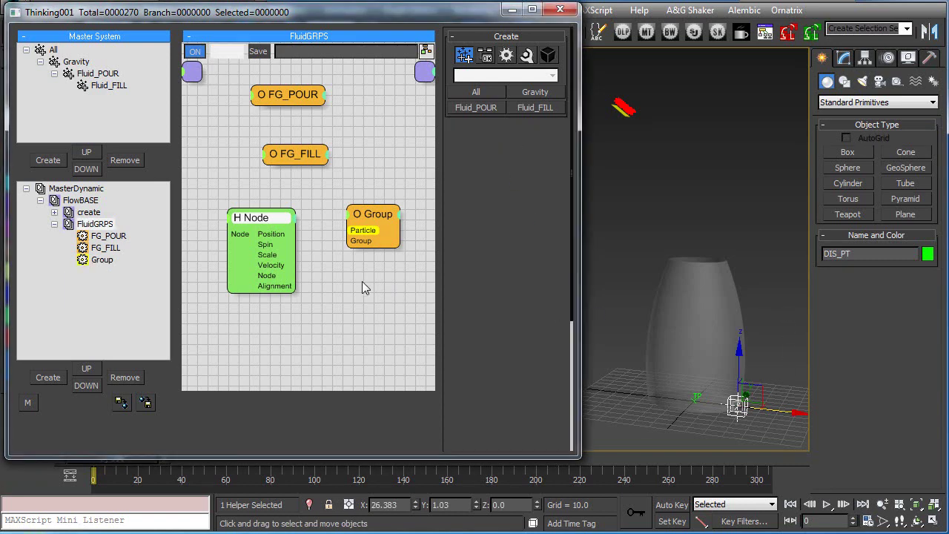
pyautogui.moveTo(259, 218); pyautogui.dragTo(239, 228)
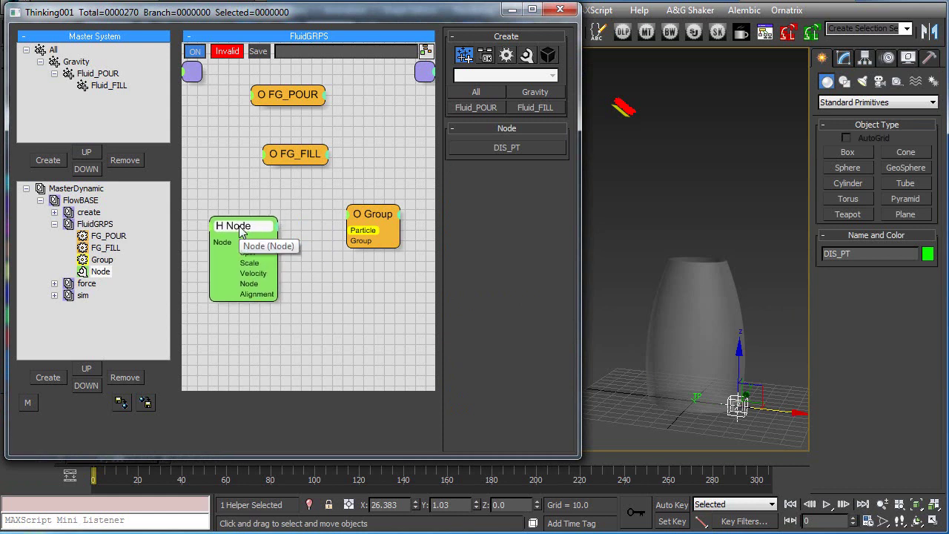
pyautogui.moveTo(288, 103); pyautogui.dragTo(291, 106)
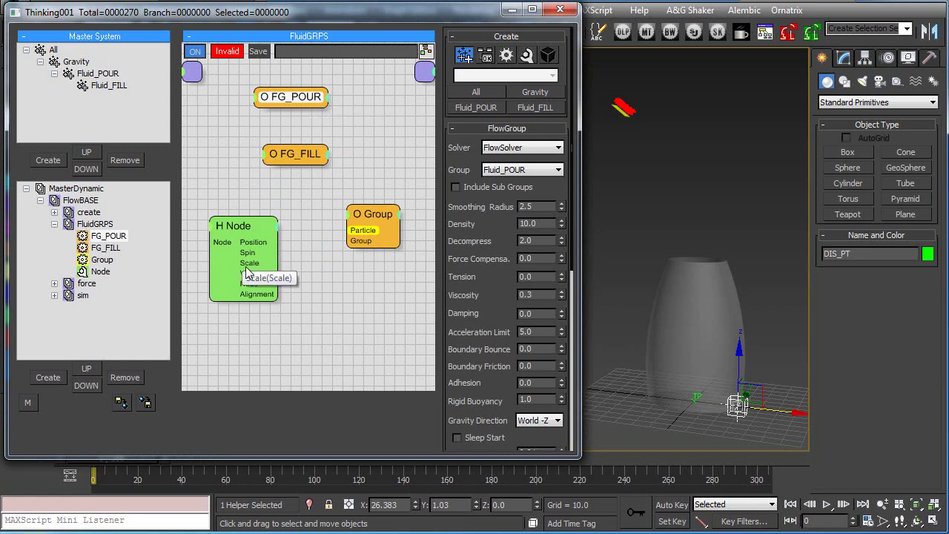
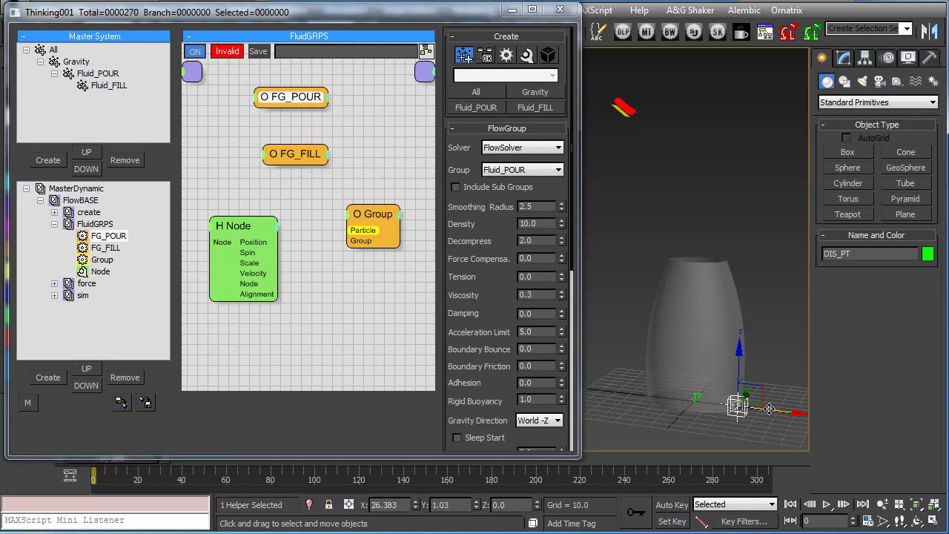
# Set the Group operator's target group to Fluid_FILL and shift it away from the Node helper.
pyautogui.click(374, 230)
pyautogui.click(522, 147)
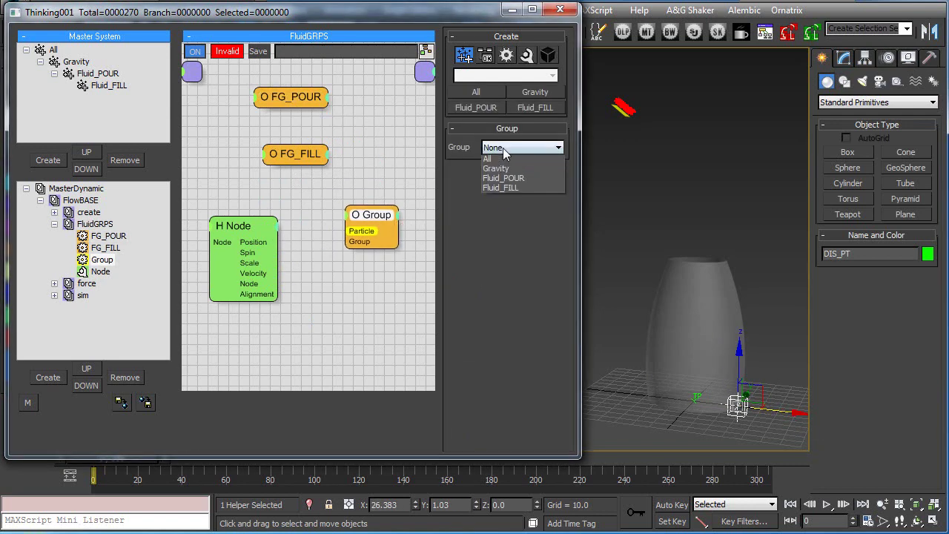
pyautogui.click(501, 199)
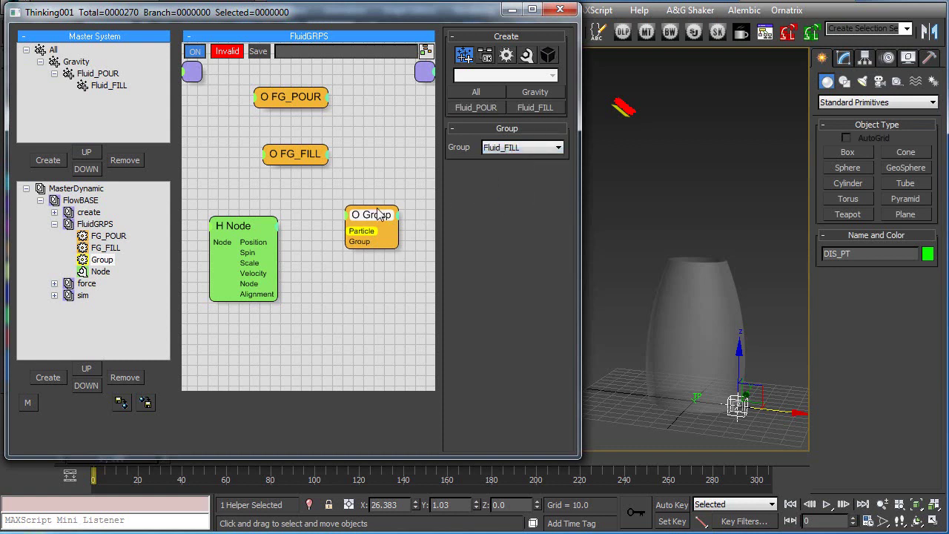
pyautogui.moveTo(378, 214); pyautogui.dragTo(399, 221)
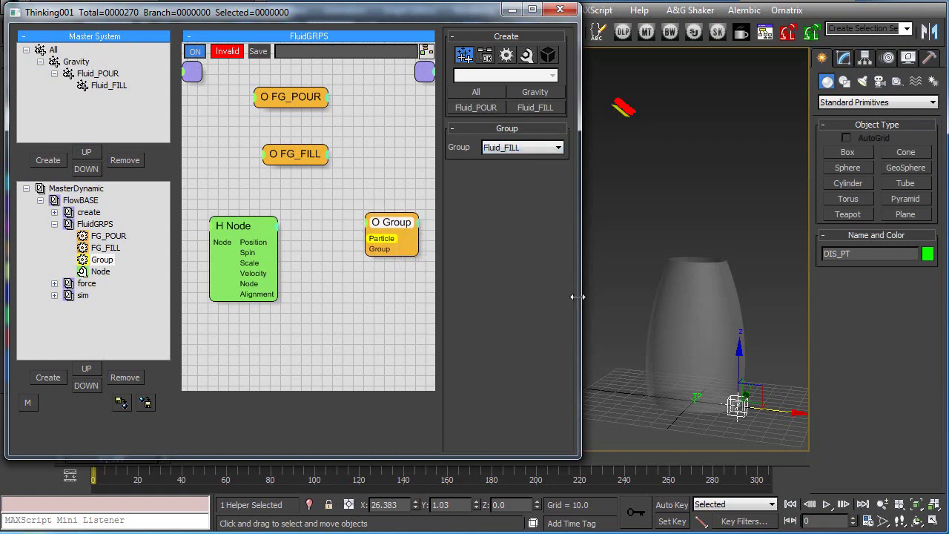
# Widen the Thinking window and move the Node helper and Group operator lower on the canvas.
pyautogui.moveTo(577, 296); pyautogui.dragTo(725, 300)
pyautogui.moveTo(317, 237); pyautogui.dragTo(290, 267)
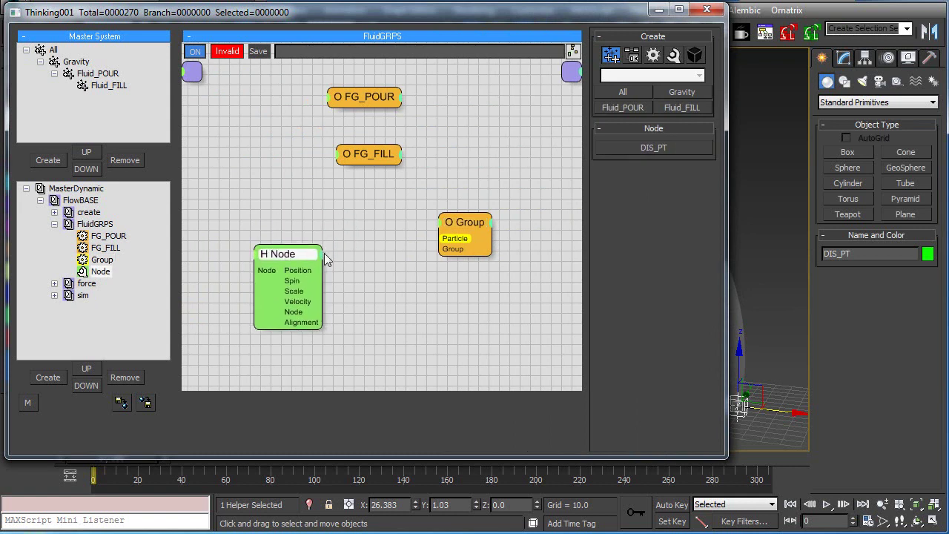
pyautogui.moveTo(463, 234); pyautogui.dragTo(459, 271)
pyautogui.moveTo(283, 252); pyautogui.dragTo(280, 266)
pyautogui.click(354, 231)
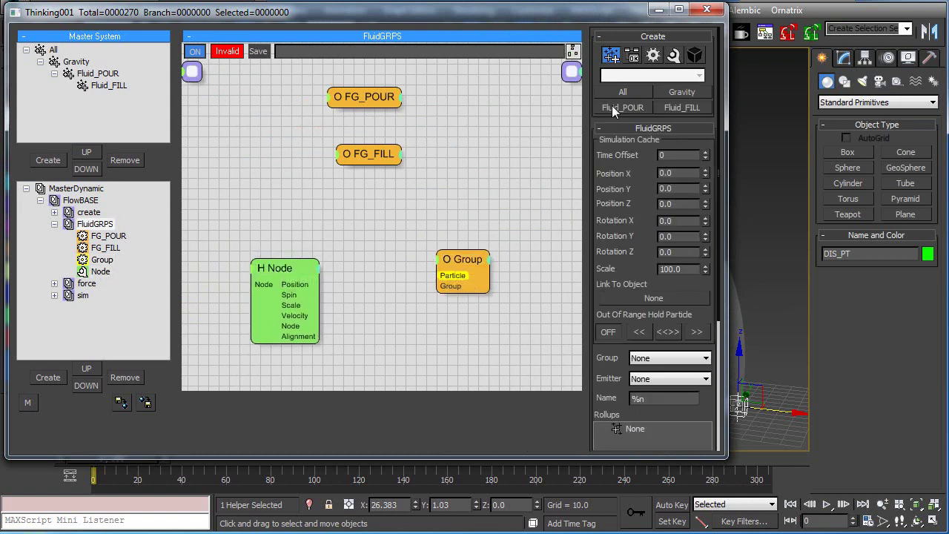
# Add the Fluid_POUR particle group to the canvas above the Node helper and tidy the surrounding nodes.
pyautogui.click(628, 109)
pyautogui.moveTo(318, 211); pyautogui.dragTo(298, 207)
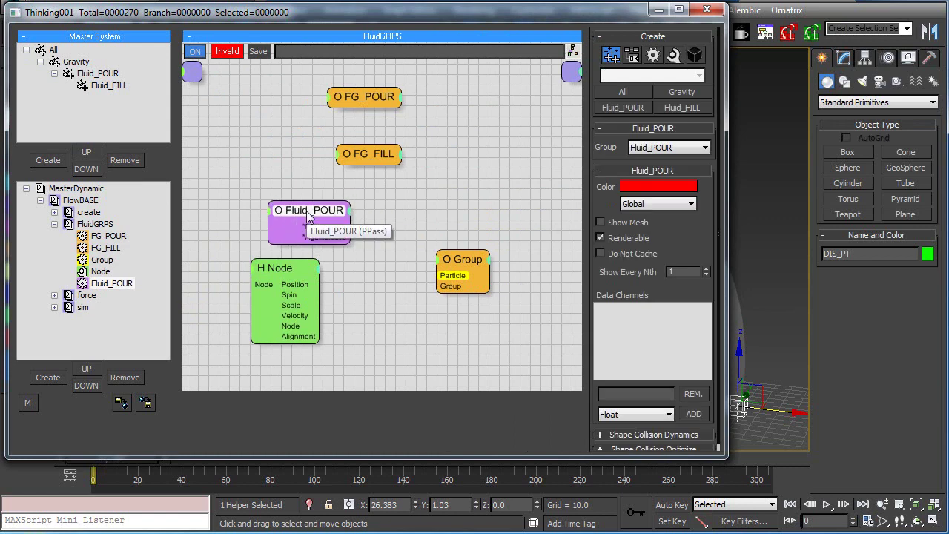
pyautogui.moveTo(353, 103); pyautogui.dragTo(353, 99)
pyautogui.moveTo(363, 163); pyautogui.dragTo(361, 133)
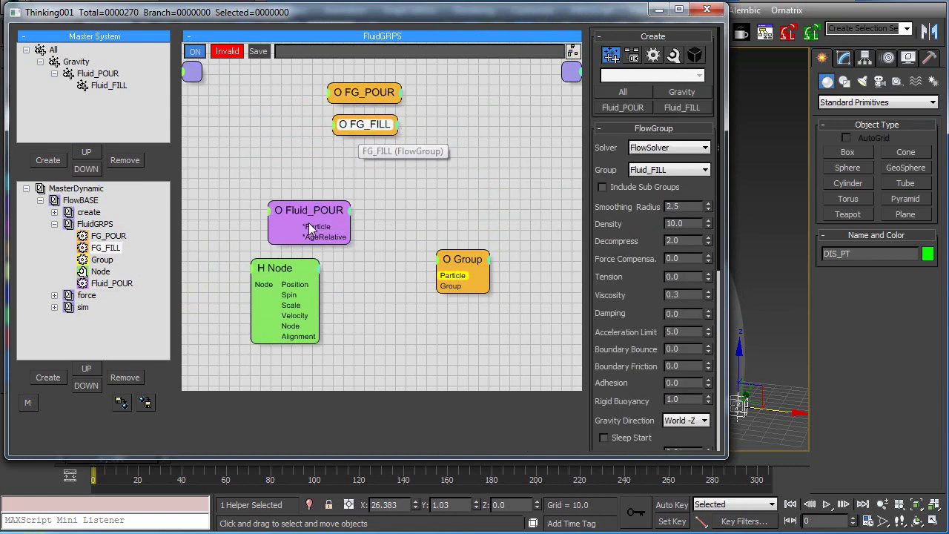
pyautogui.moveTo(307, 229); pyautogui.dragTo(293, 216)
pyautogui.moveTo(289, 253); pyautogui.dragTo(280, 256)
# Expose the Position output on the Fluid_POUR node and place the node above the Node helper.
pyautogui.click(296, 206)
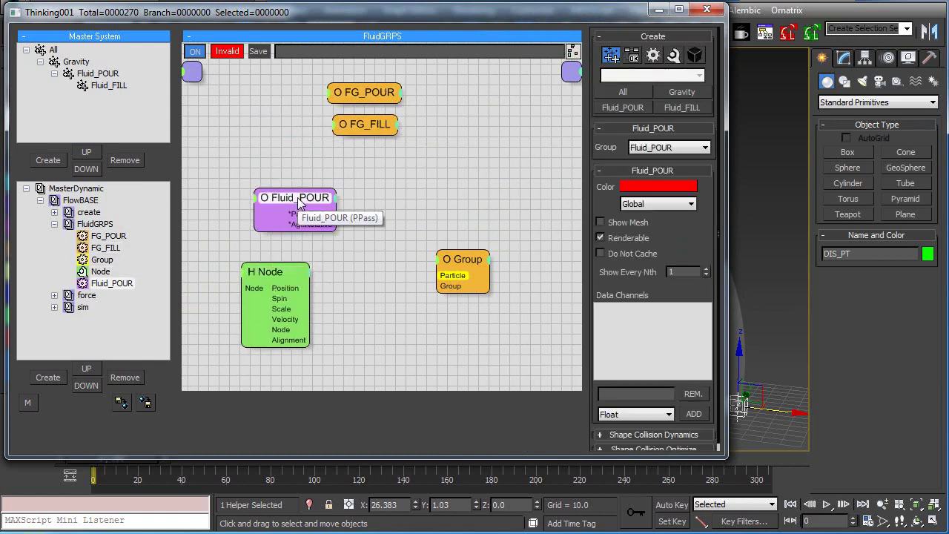
pyautogui.rightClick(298, 203)
pyautogui.moveTo(303, 351)
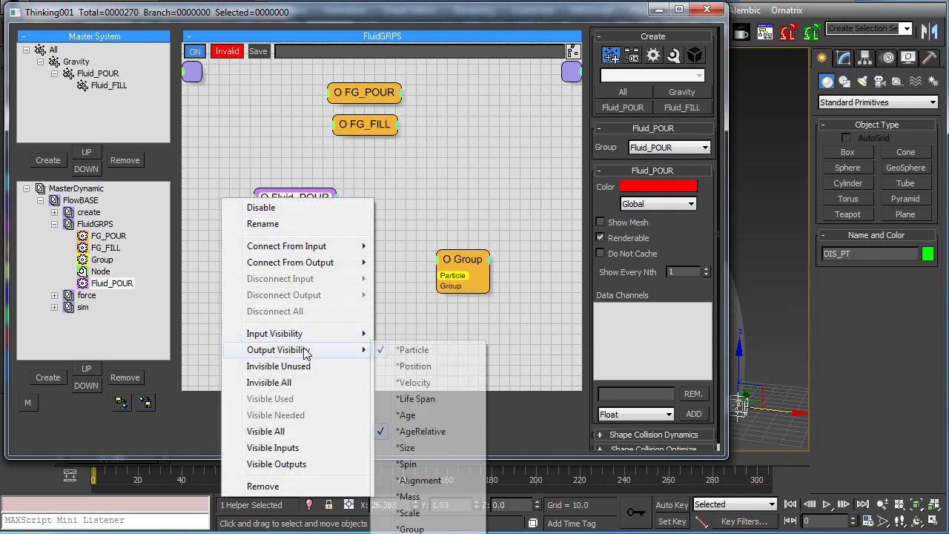
pyautogui.click(413, 366)
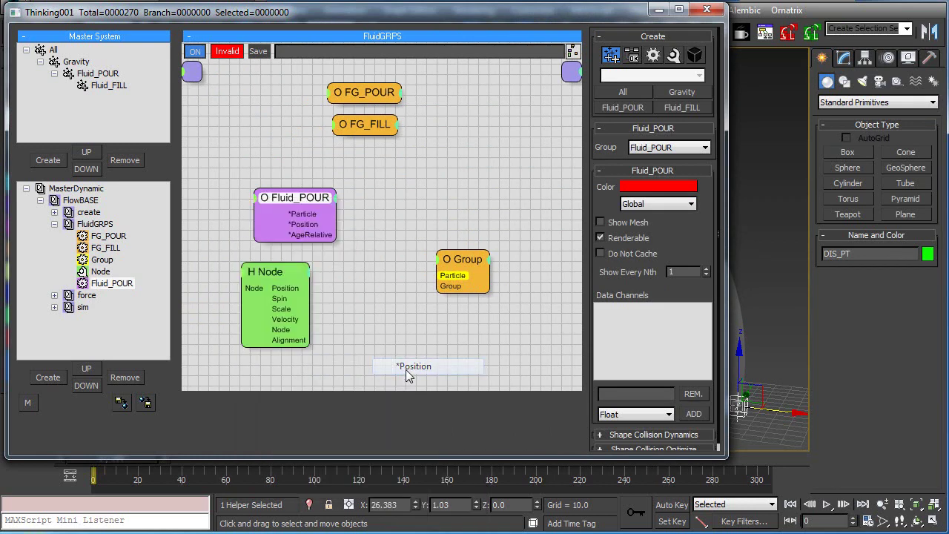
pyautogui.moveTo(299, 211); pyautogui.dragTo(264, 194)
pyautogui.click(266, 278)
pyautogui.click(376, 213)
pyautogui.rightClick(376, 212)
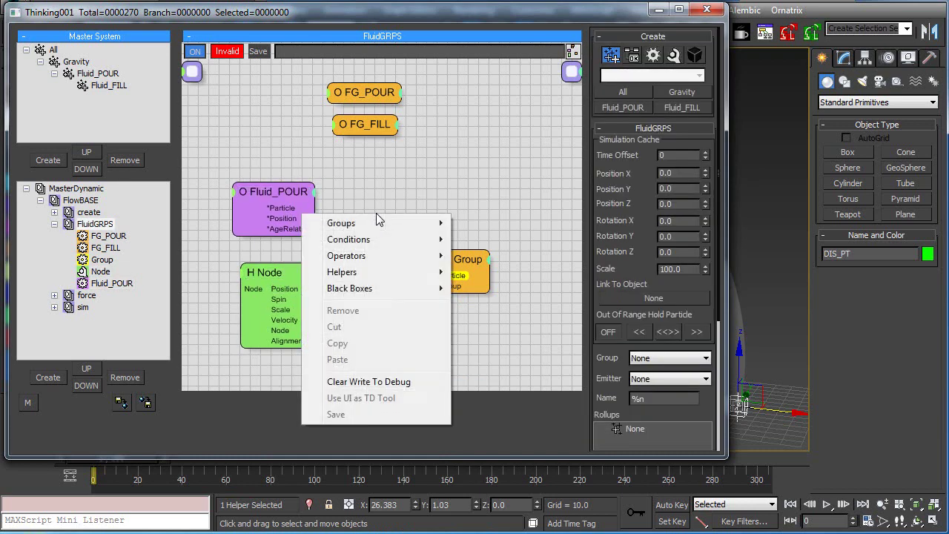
pyautogui.moveTo(419, 255)
pyautogui.click(498, 245)
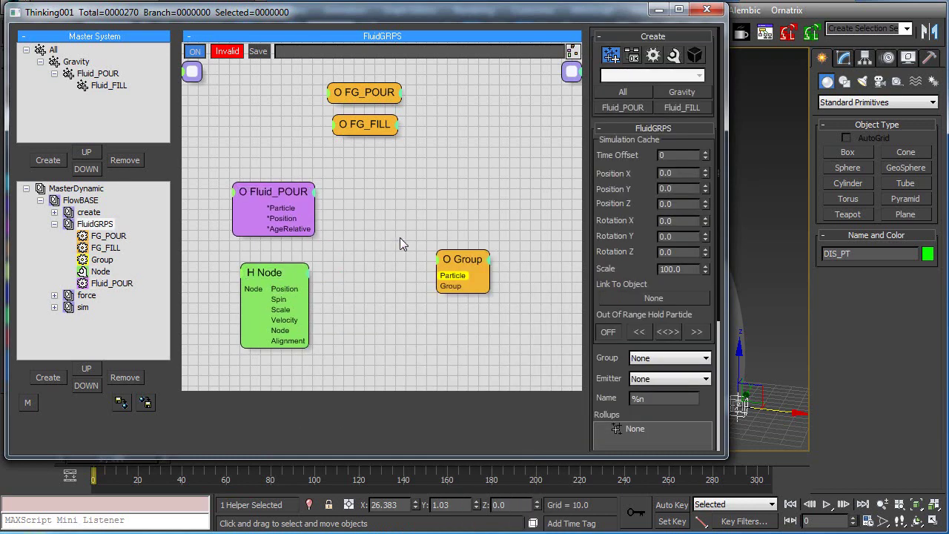
# Add a standard Distance condition between Fluid_POUR and the Group operator, moving Group clear of it.
pyautogui.rightClick(399, 211)
pyautogui.moveTo(396, 237)
pyautogui.moveTo(501, 240)
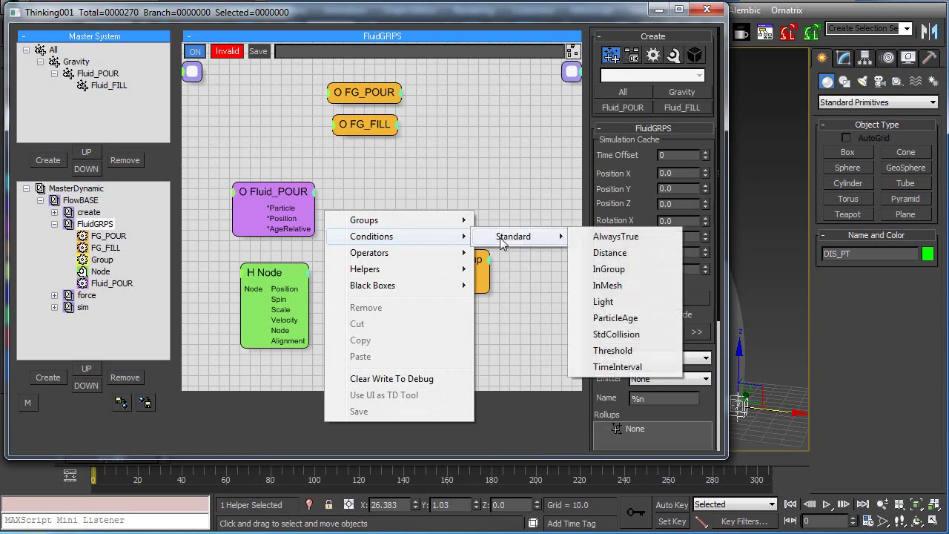
pyautogui.click(604, 255)
pyautogui.moveTo(422, 218); pyautogui.dragTo(396, 202)
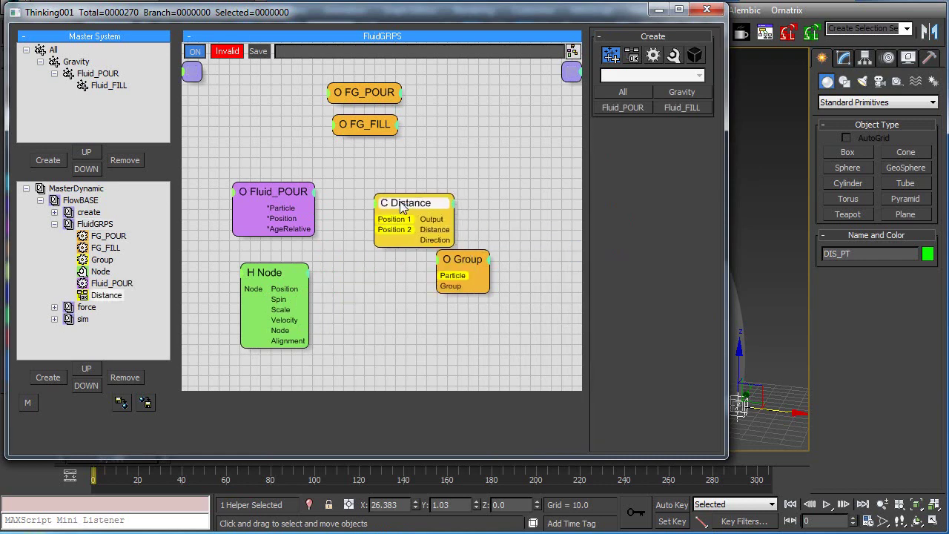
pyautogui.moveTo(455, 260); pyautogui.dragTo(512, 276)
# Connect Fluid_POUR's Position output to the Distance condition's Position 1 input.
pyautogui.moveTo(401, 204); pyautogui.dragTo(411, 203)
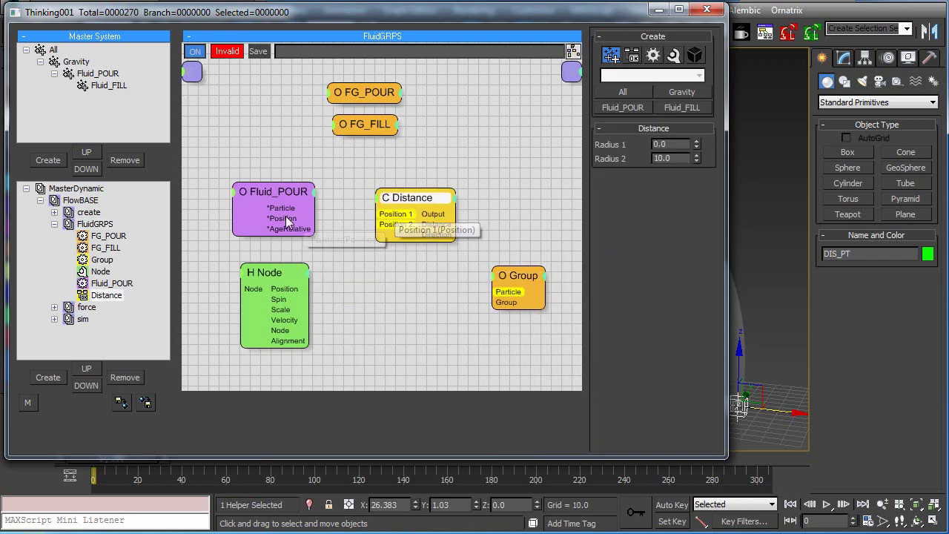
pyautogui.moveTo(284, 218); pyautogui.dragTo(379, 216)
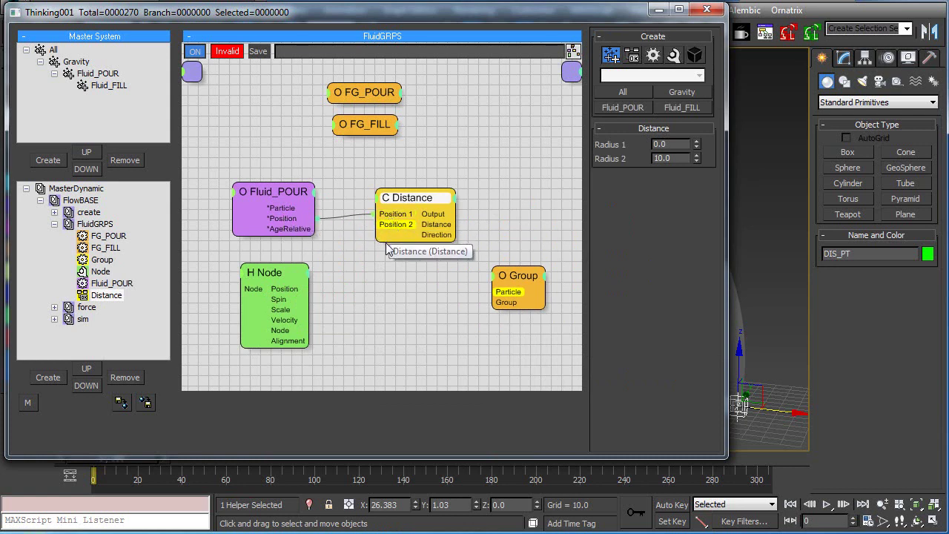
# Connect the Node helper's Position output to the Distance condition's Position 2 input and set Radius 2 to 20.
pyautogui.moveTo(278, 199); pyautogui.dragTo(272, 199)
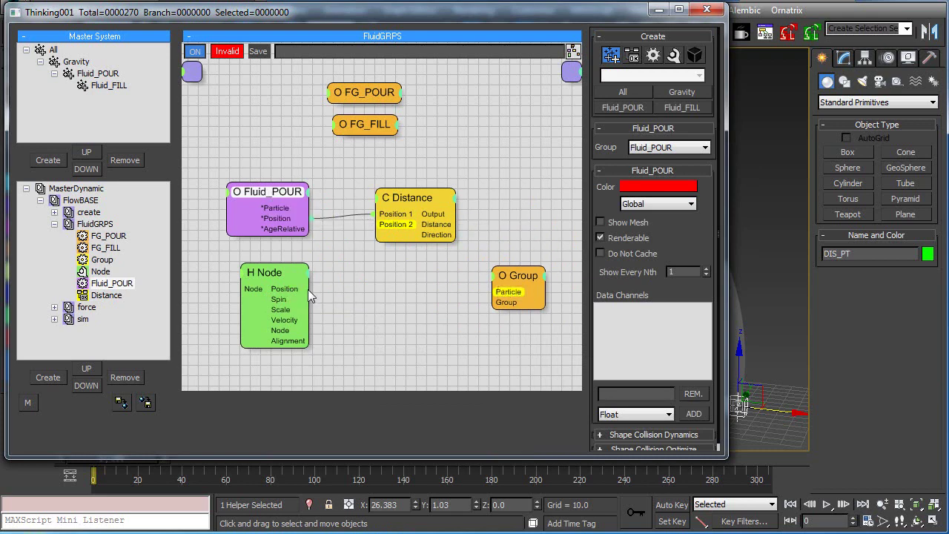
pyautogui.click(384, 225)
pyautogui.moveTo(392, 202)
pyautogui.mouseDown()
pyautogui.moveTo(352, 206)
pyautogui.moveTo(400, 210)
pyautogui.mouseUp()
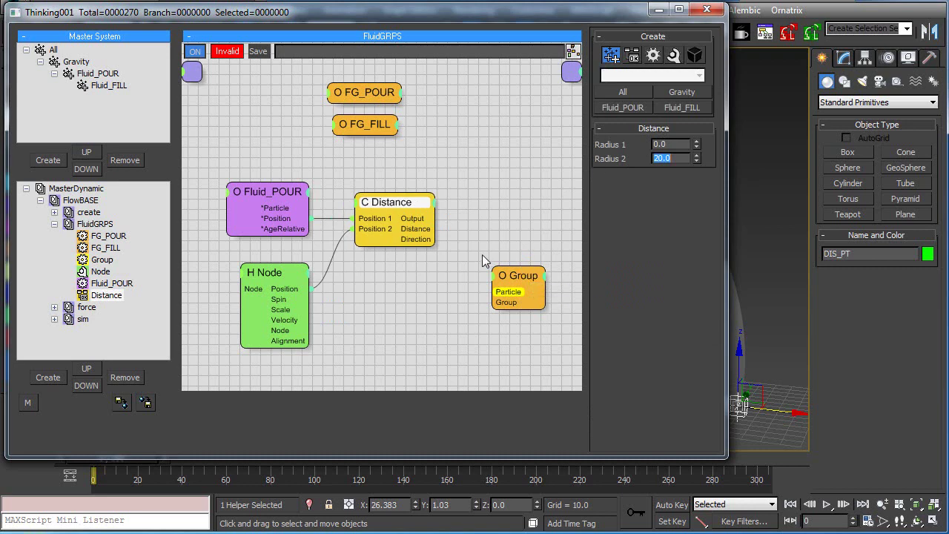
# Expose the ON input on the Group operator and connect the Distance condition's Output to it.
pyautogui.click(523, 283)
pyautogui.moveTo(523, 283)
pyautogui.mouseDown()
pyautogui.moveTo(530, 273)
pyautogui.moveTo(518, 265)
pyautogui.mouseUp()
pyautogui.rightClick(520, 266)
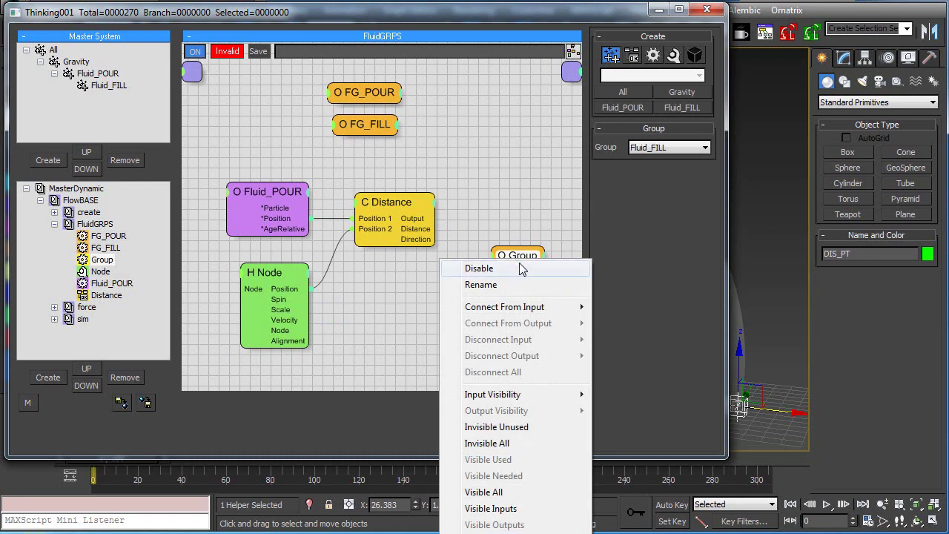
pyautogui.moveTo(524, 397)
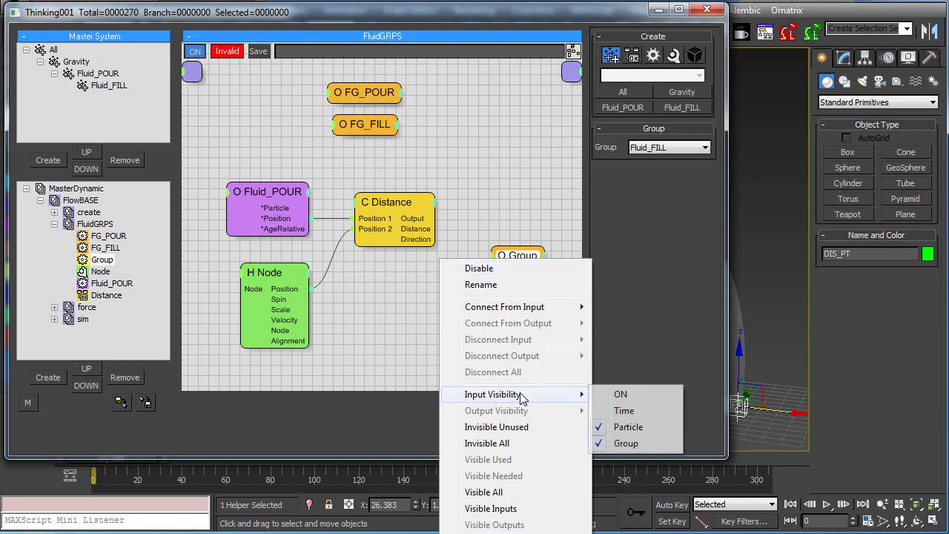
pyautogui.click(621, 395)
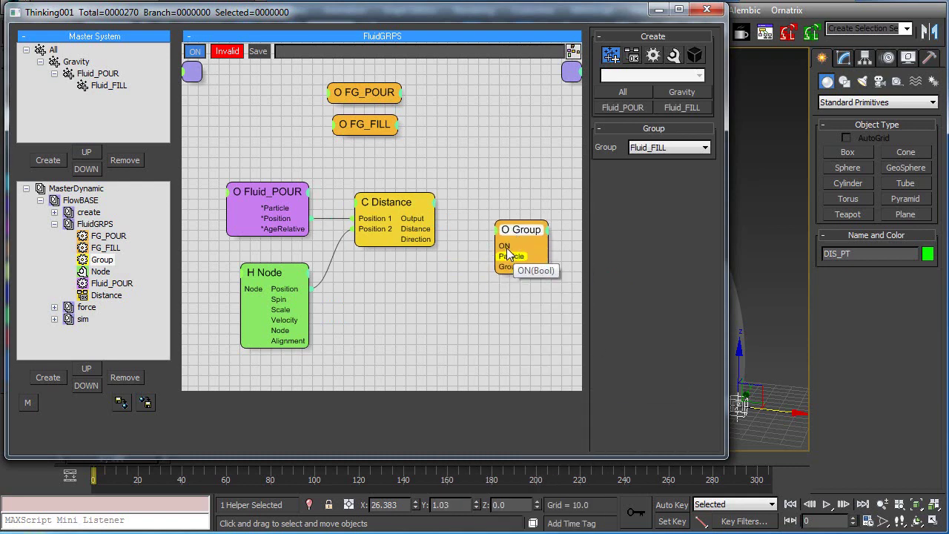
pyautogui.moveTo(434, 218); pyautogui.dragTo(414, 220)
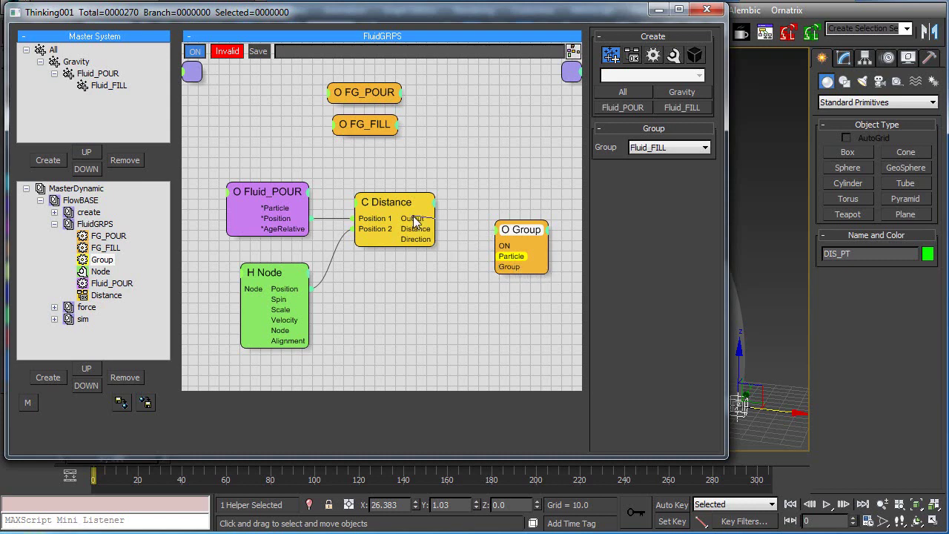
pyautogui.moveTo(499, 244); pyautogui.dragTo(525, 227)
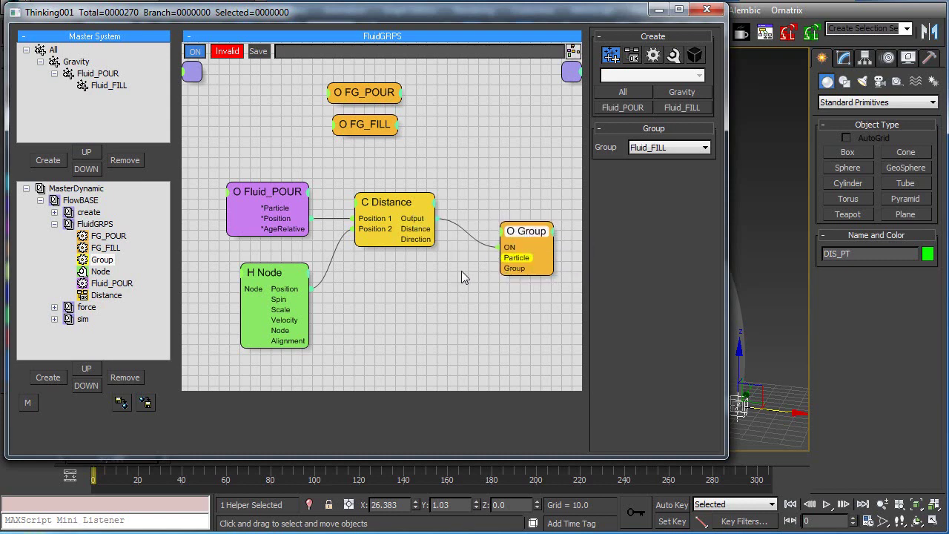
# Connect Fluid_POUR's Particle output to the Group operator's Particle input and tidy the layout of the connected nodes.
pyautogui.moveTo(273, 214); pyautogui.dragTo(255, 199)
pyautogui.click(509, 248)
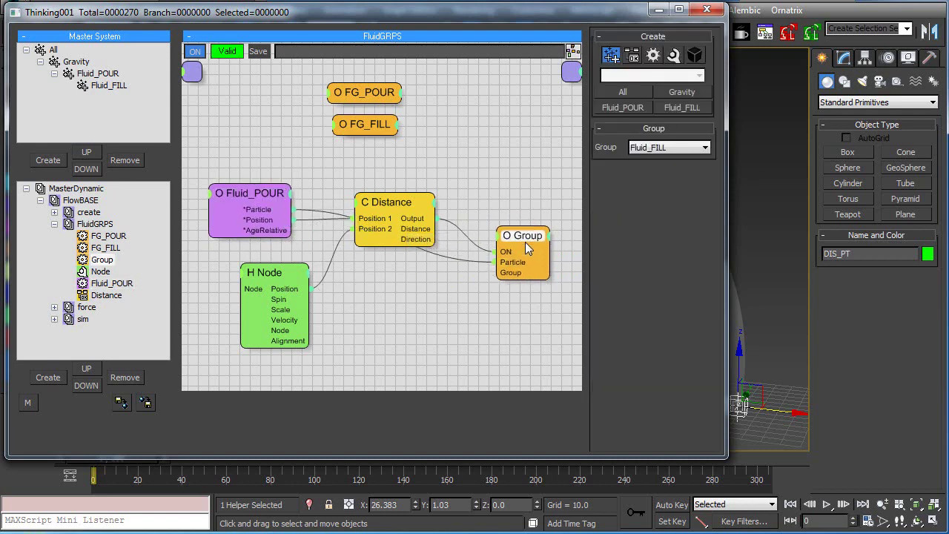
pyautogui.click(384, 210)
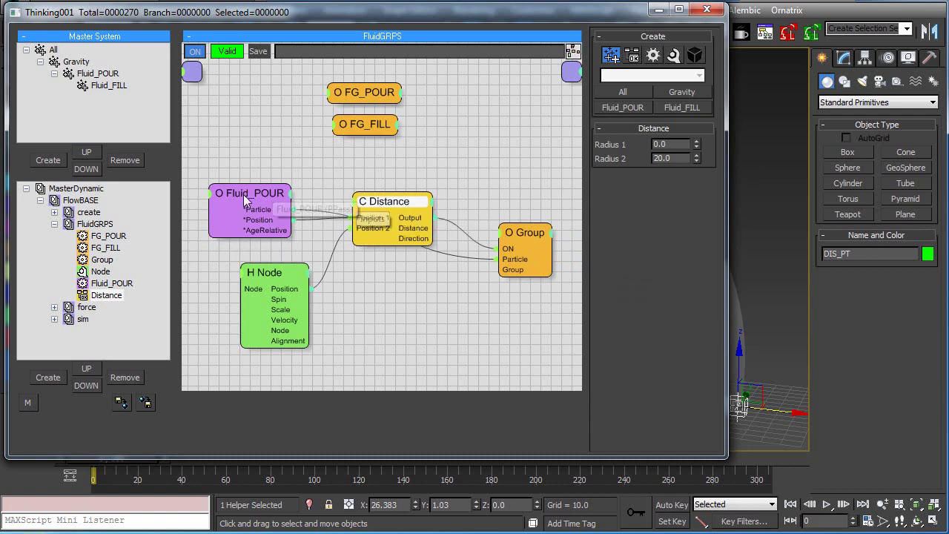
pyautogui.moveTo(245, 205); pyautogui.dragTo(248, 207)
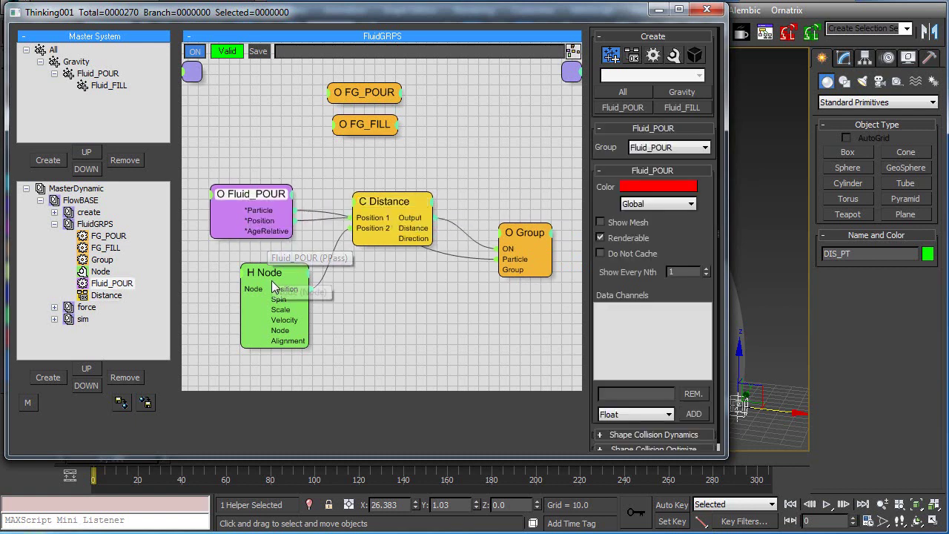
pyautogui.moveTo(273, 275); pyautogui.dragTo(263, 272)
pyautogui.moveTo(378, 206); pyautogui.dragTo(383, 210)
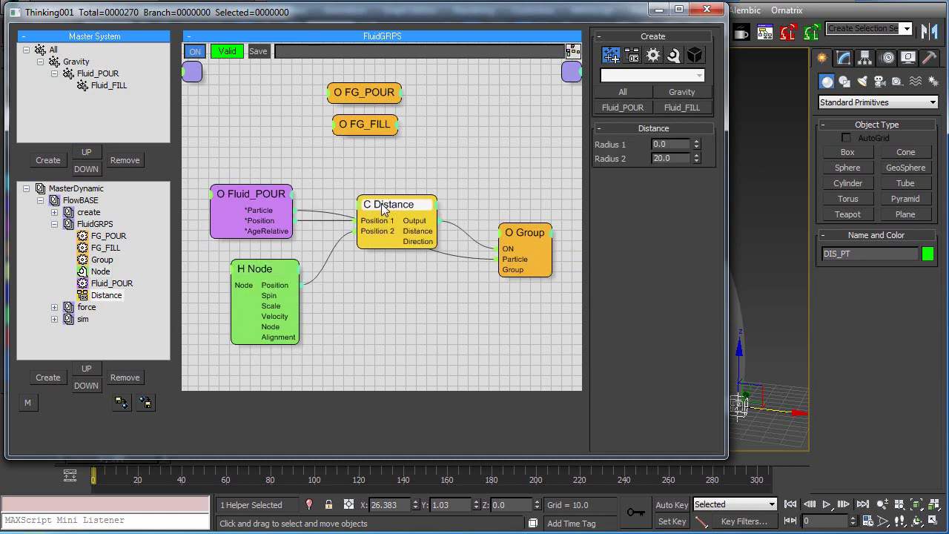
pyautogui.moveTo(535, 19); pyautogui.dragTo(369, 19)
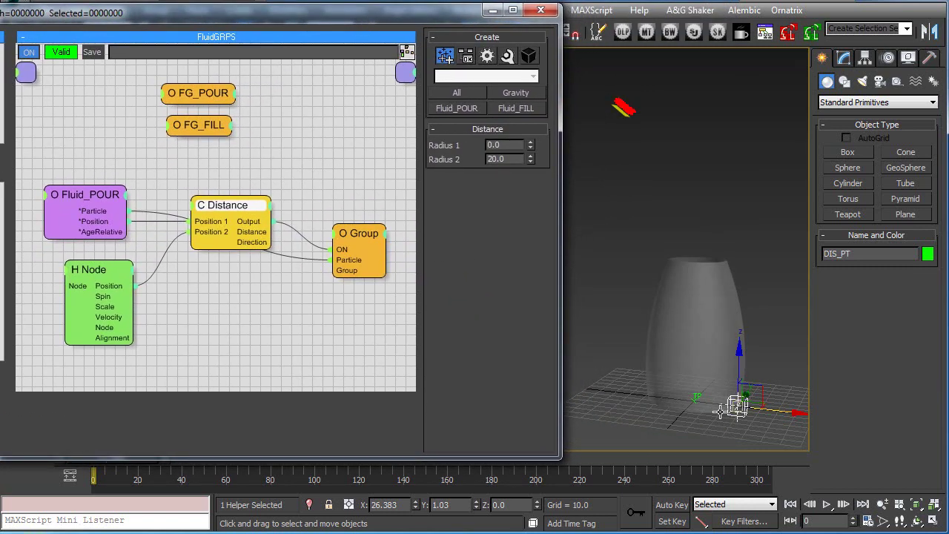
pyautogui.moveTo(371, 259); pyautogui.dragTo(350, 250)
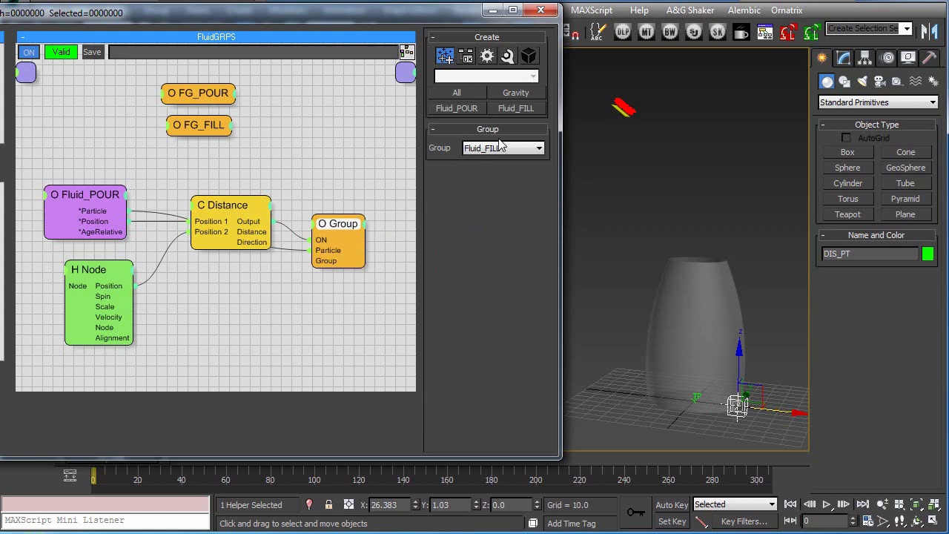
# Close the particle editor, play the simulation to check the group switch near DIS_PT, and clear the scene selection.
pyautogui.click(540, 10)
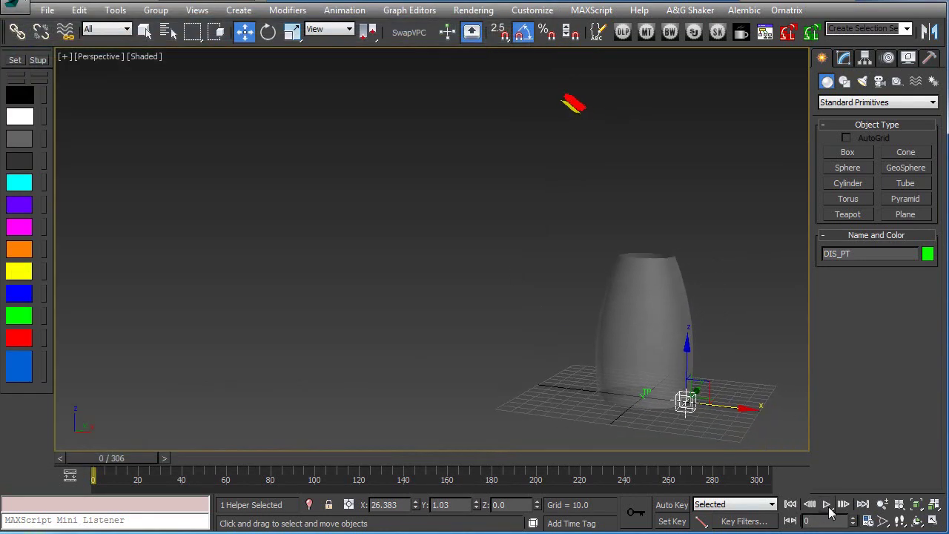
pyautogui.click(827, 505)
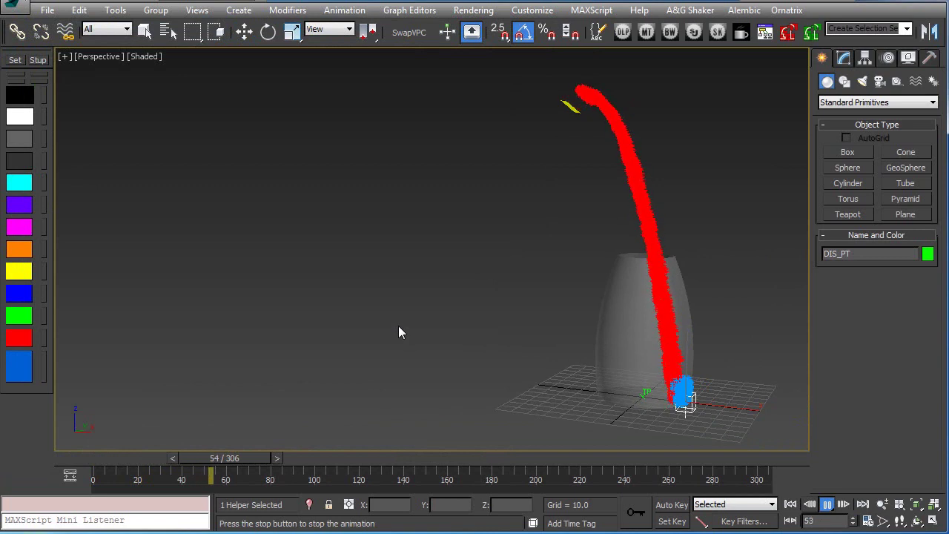
pyautogui.click(826, 504)
pyautogui.press('w')
pyautogui.click(760, 422)
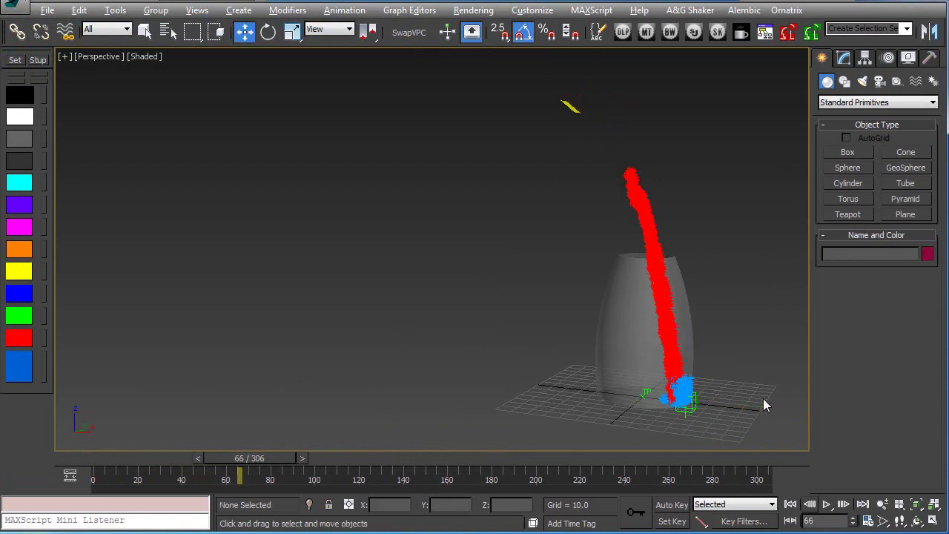
# Reopen the particle editor and rearrange the flow groups, with FG_POUR above the Distance condition and FG_FILL below it.
pyautogui.press('6')
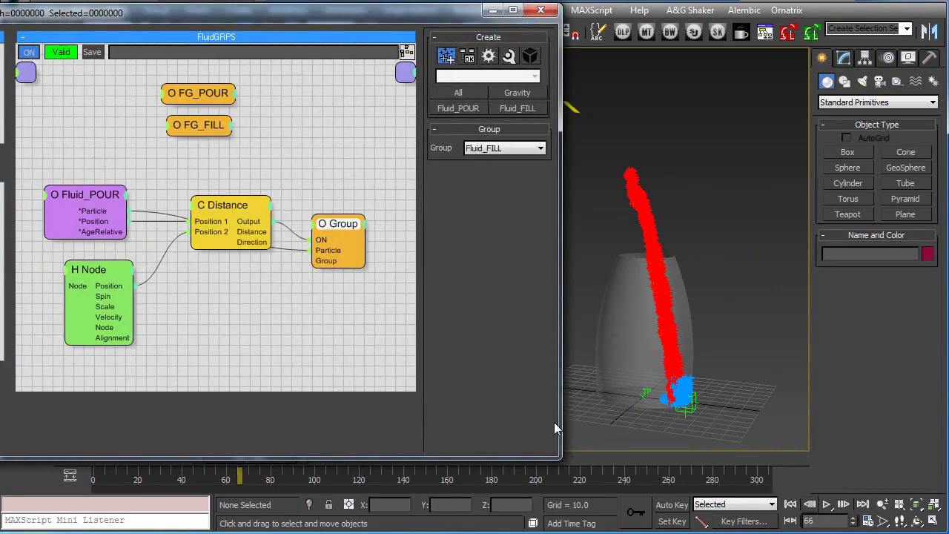
pyautogui.moveTo(559, 459); pyautogui.dragTo(557, 450)
pyautogui.click(183, 126)
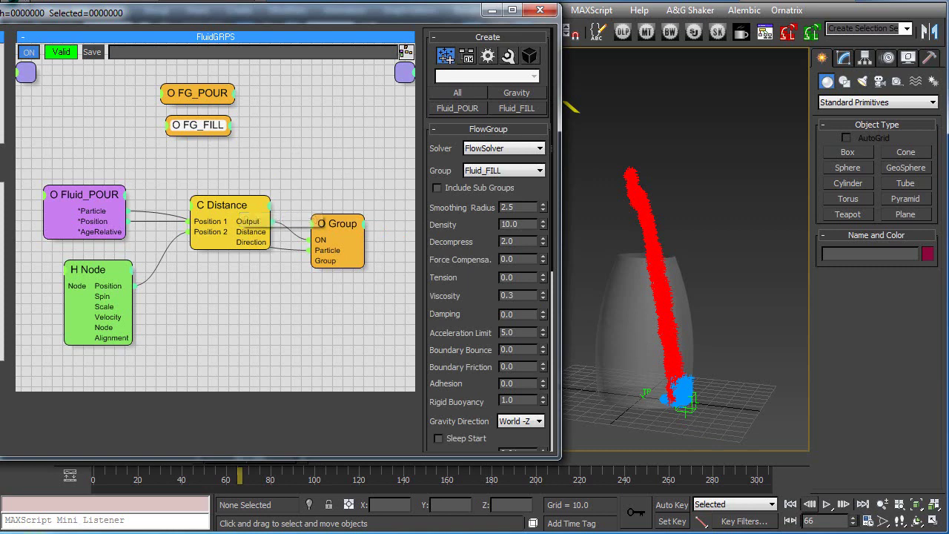
pyautogui.moveTo(152, 34); pyautogui.dragTo(119, 35)
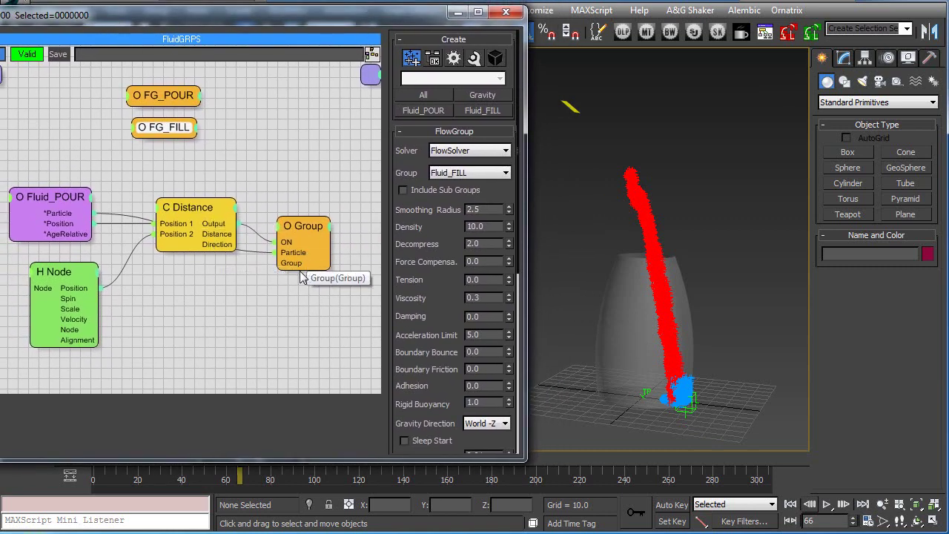
pyautogui.moveTo(161, 129); pyautogui.dragTo(185, 321)
pyautogui.click(183, 115)
pyautogui.moveTo(168, 101); pyautogui.dragTo(203, 171)
pyautogui.moveTo(263, 167); pyautogui.dragTo(247, 108, button='middle')
pyautogui.moveTo(177, 262); pyautogui.dragTo(191, 253)
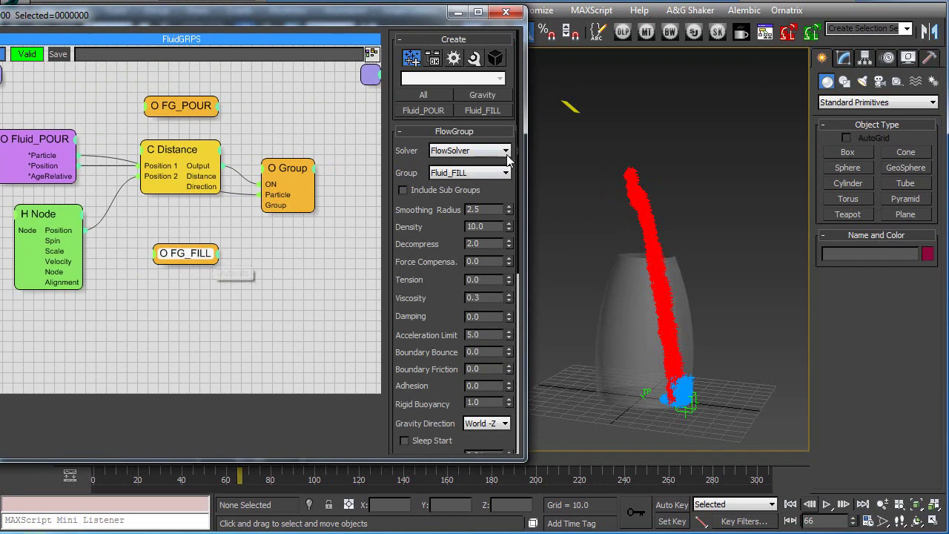
# Narrow the particle editor and replay the simulation from the start to about frame 39 with a closer view of the vessel.
pyautogui.moveTo(528, 165); pyautogui.dragTo(395, 166)
pyautogui.moveTo(515, 249); pyautogui.dragTo(470, 223, button='middle')
pyautogui.scroll(3, 533, 252)
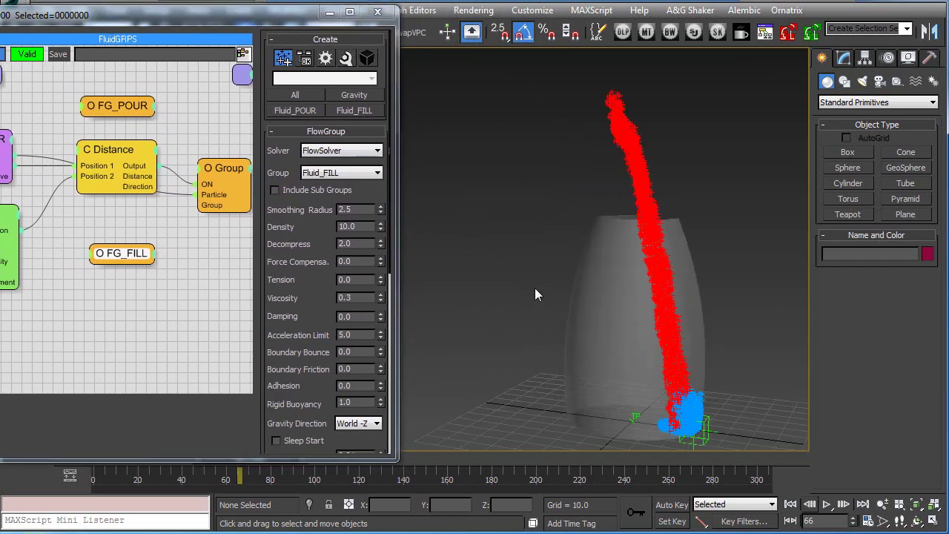
pyautogui.moveTo(534, 289); pyautogui.dragTo(503, 239, button='middle')
pyautogui.keyDown('alt'); pyautogui.moveTo(517, 275); pyautogui.dragTo(532, 275, button='middle'); pyautogui.keyUp('alt')
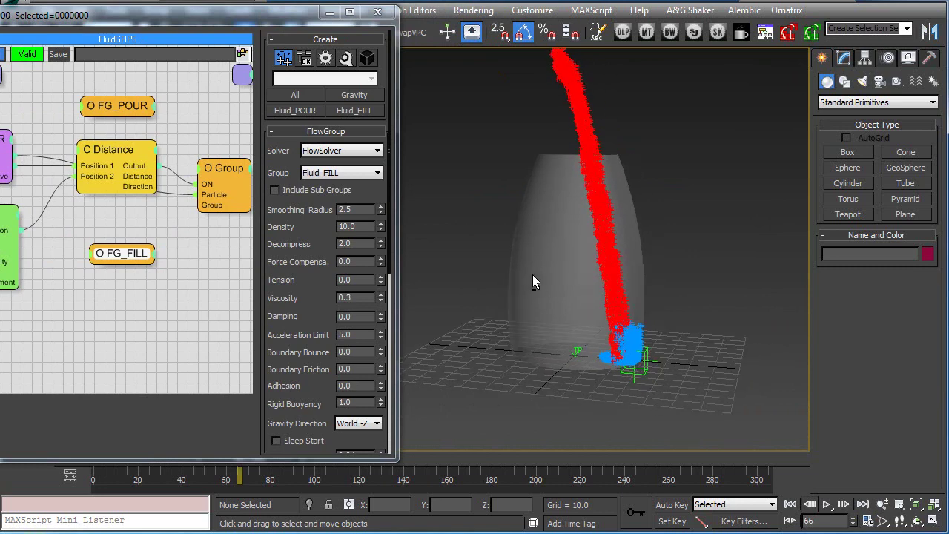
pyautogui.click(790, 503)
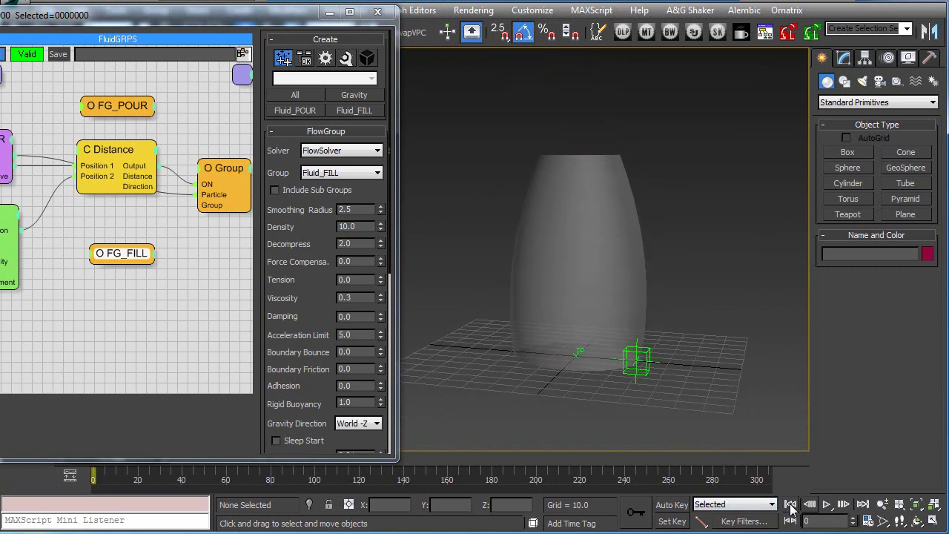
pyautogui.moveTo(141, 254); pyautogui.dragTo(147, 268)
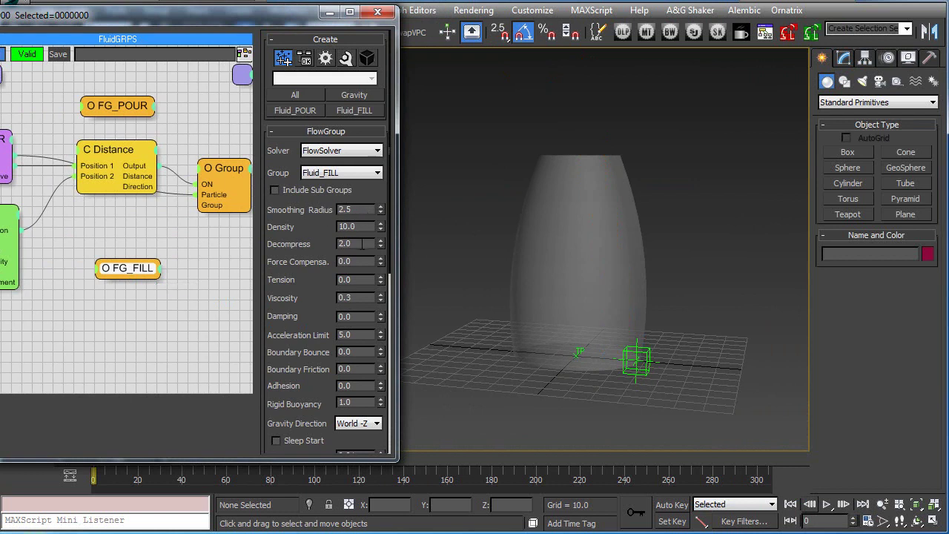
pyautogui.click(825, 504)
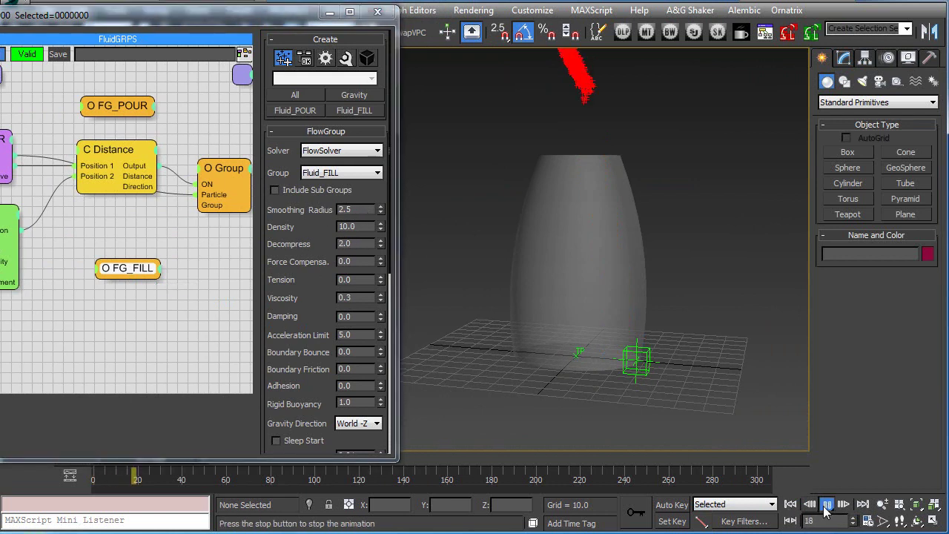
pyautogui.click(825, 505)
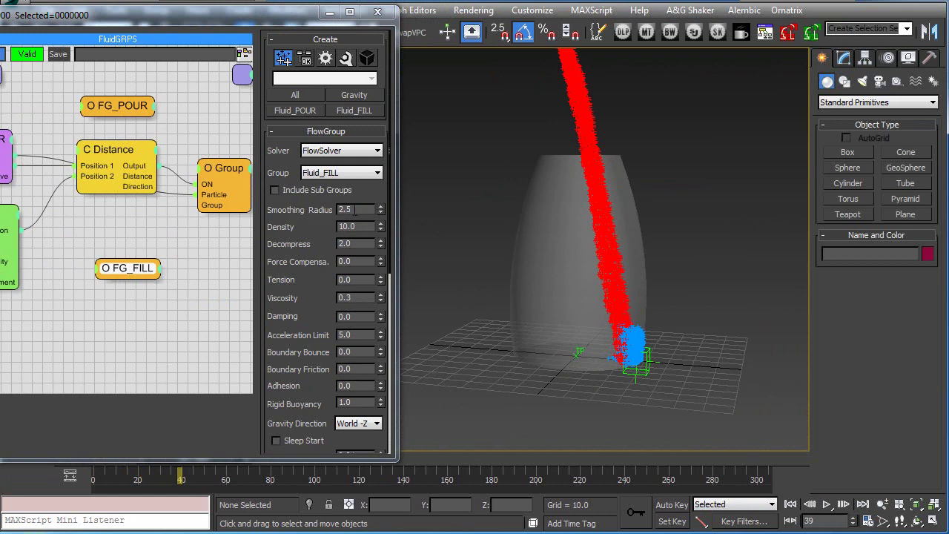
# Set FG_FILL's Smoothing Radius to 5 and Decompress to 10, and play the simulation from the first frame.
pyautogui.doubleClick(356, 209)
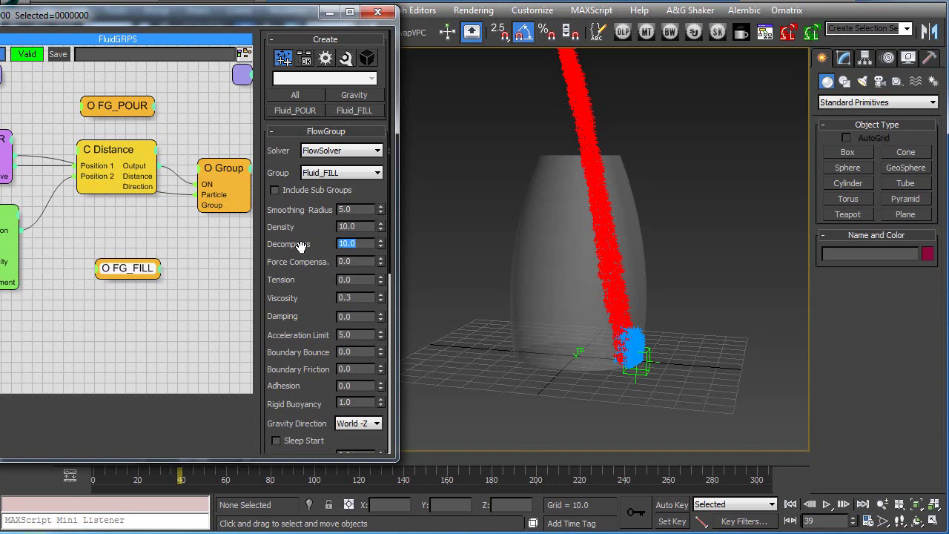
pyautogui.moveTo(639, 369); pyautogui.dragTo(660, 352, button='middle')
pyautogui.scroll(3, 660, 352)
pyautogui.keyDown('alt'); pyautogui.moveTo(670, 385); pyautogui.dragTo(716, 406, button='middle'); pyautogui.keyUp('alt')
pyautogui.click(790, 505)
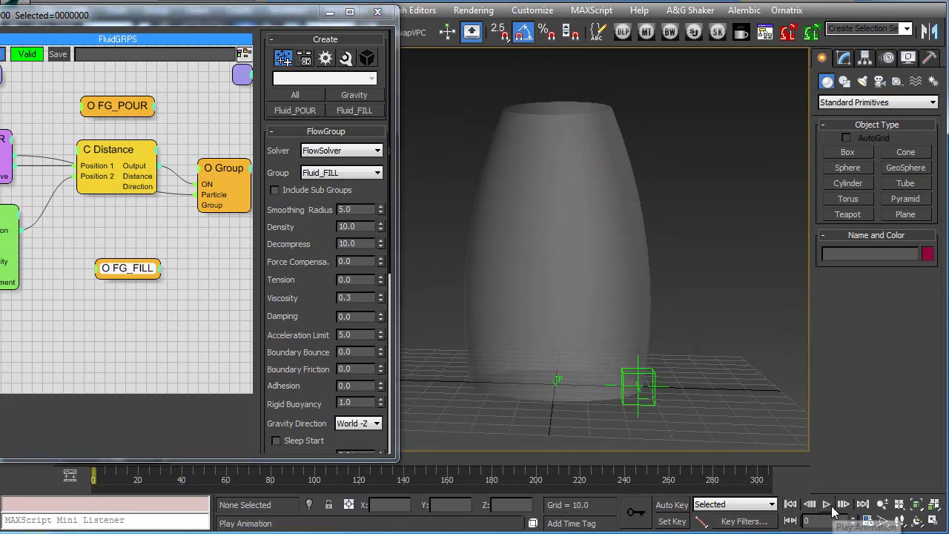
pyautogui.click(825, 504)
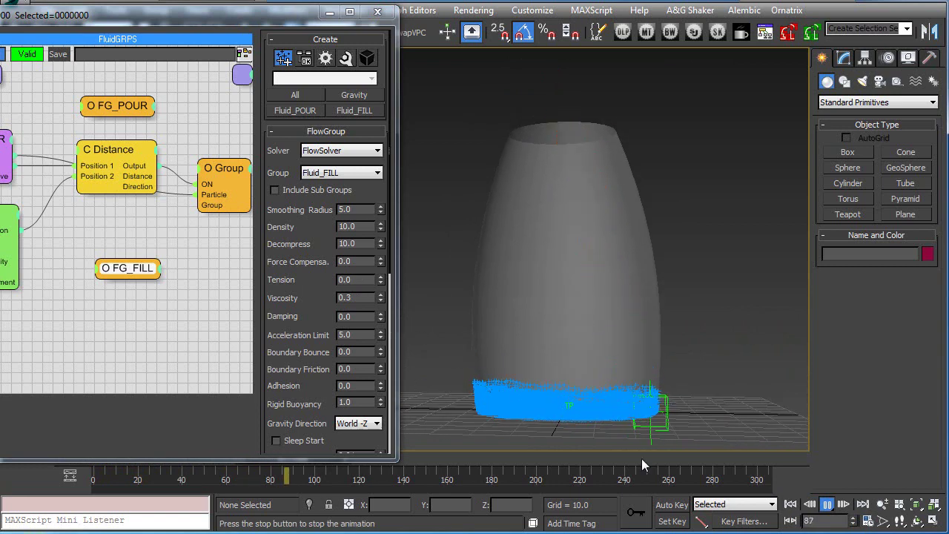
# Set FG_FILL's Smoothing Radius to 10 and Decompress to 20, and play the simulation from the first frame.
pyautogui.click(793, 505)
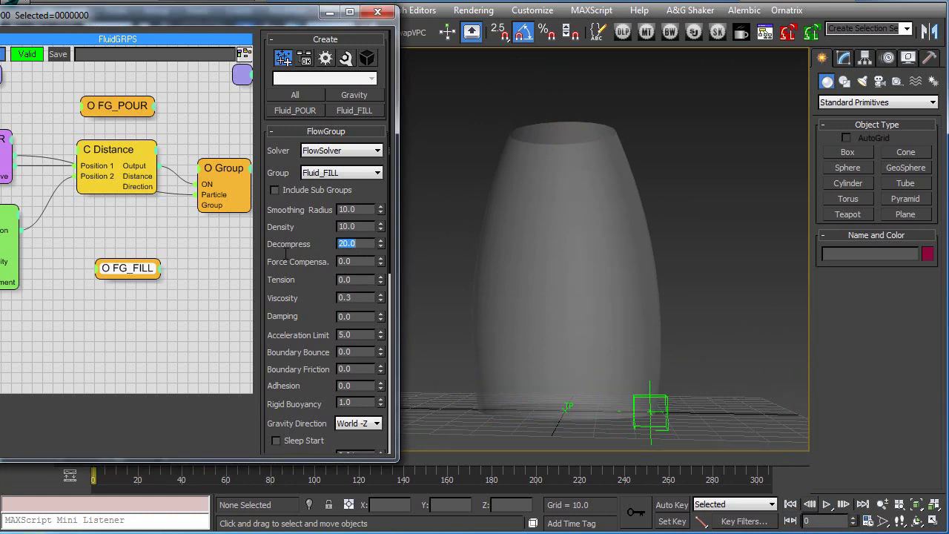
pyautogui.click(827, 504)
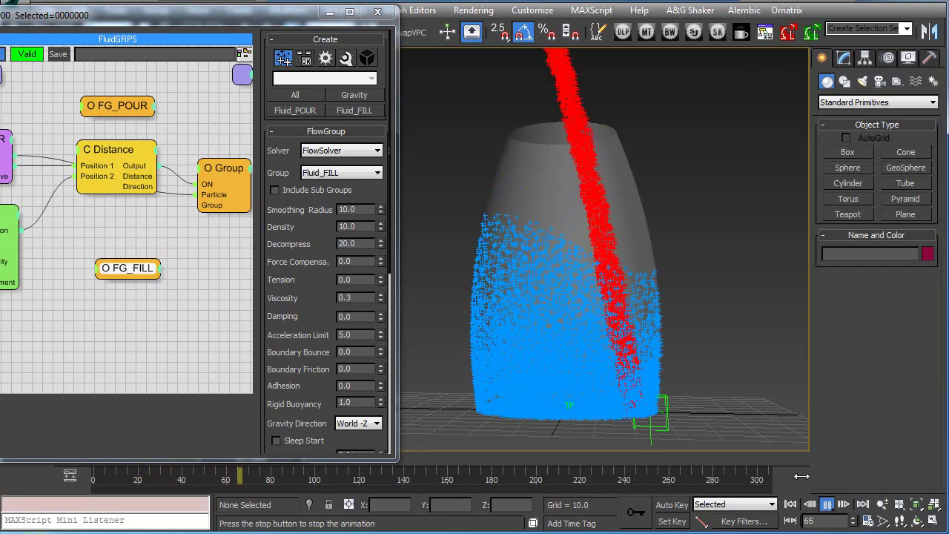
pyautogui.keyDown('alt'); pyautogui.moveTo(774, 444); pyautogui.dragTo(768, 420, button='middle'); pyautogui.keyUp('alt')
pyautogui.click(827, 507)
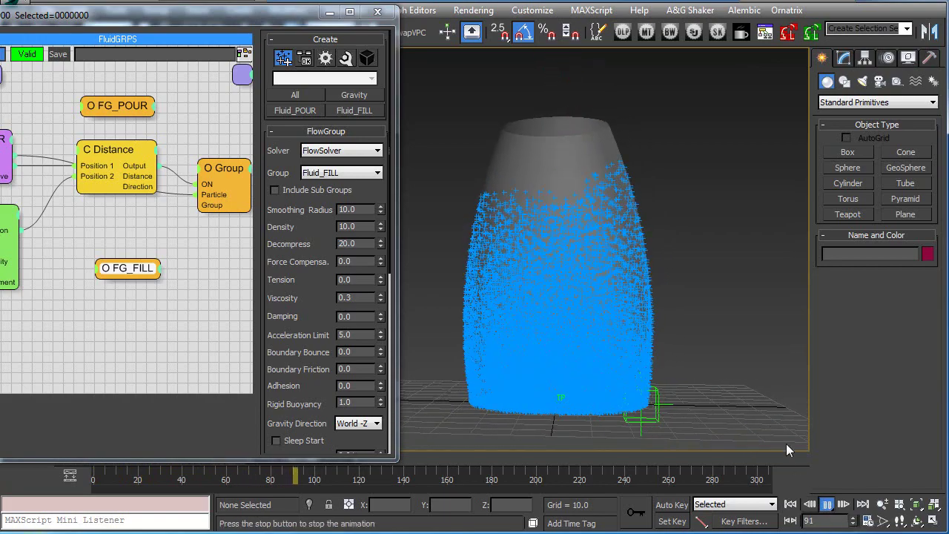
# Replay the simulation from the start, stop it at frame 38, and examine the fill inside the vessel from a wider view.
pyautogui.moveTo(721, 380); pyautogui.dragTo(724, 405, button='middle')
pyautogui.scroll(-3, 726, 404)
pyautogui.click(791, 504)
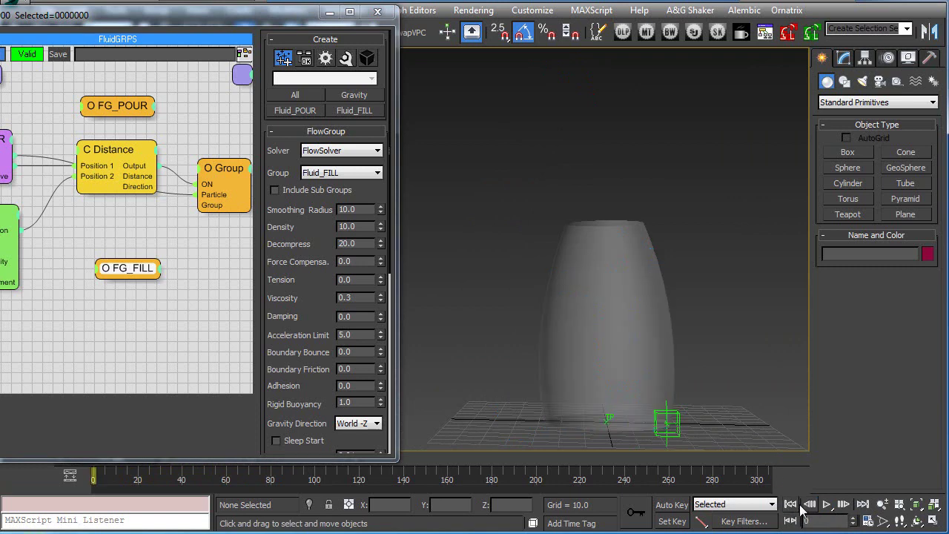
pyautogui.click(827, 504)
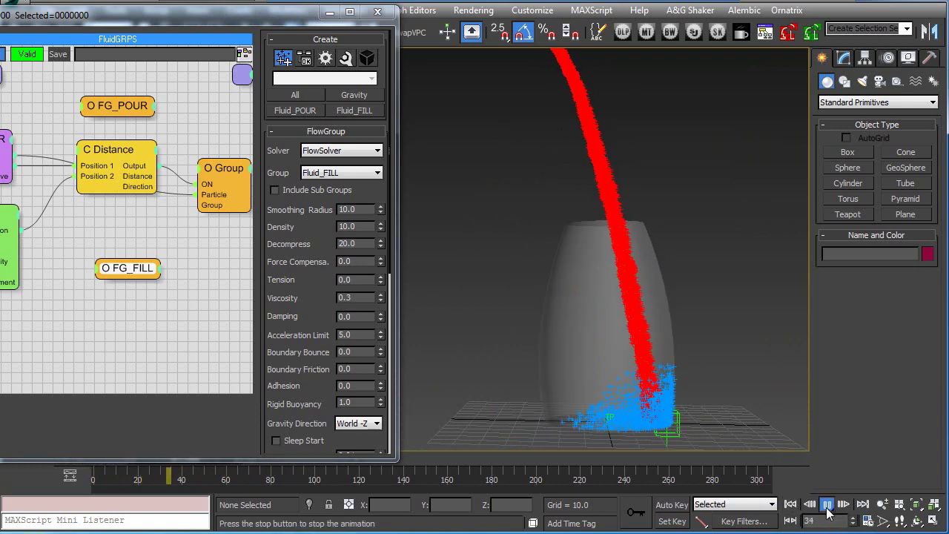
pyautogui.click(826, 507)
pyautogui.keyDown('alt'); pyautogui.moveTo(692, 397); pyautogui.dragTo(714, 377, button='middle'); pyautogui.keyUp('alt')
pyautogui.scroll(-1, 734, 364)
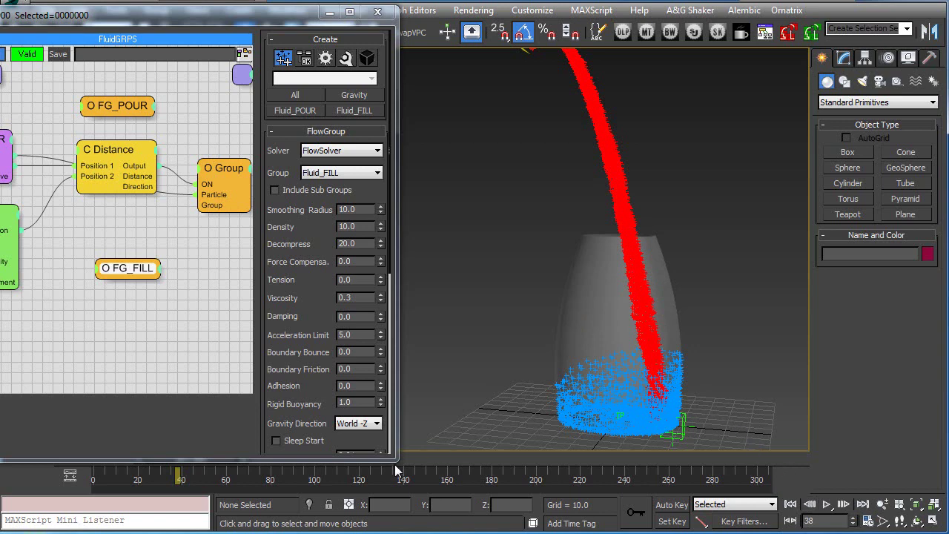
# Shrink the particle editor and replay the simulation from the first frame to frame 56, examining the fluid level in the vessel.
pyautogui.moveTo(398, 460); pyautogui.dragTo(415, 437)
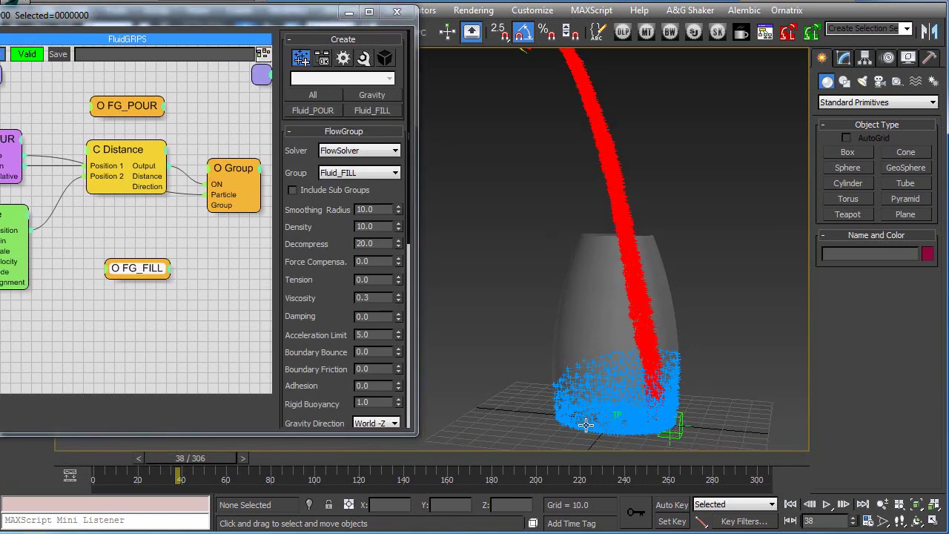
pyautogui.moveTo(586, 424); pyautogui.dragTo(563, 375, button='middle')
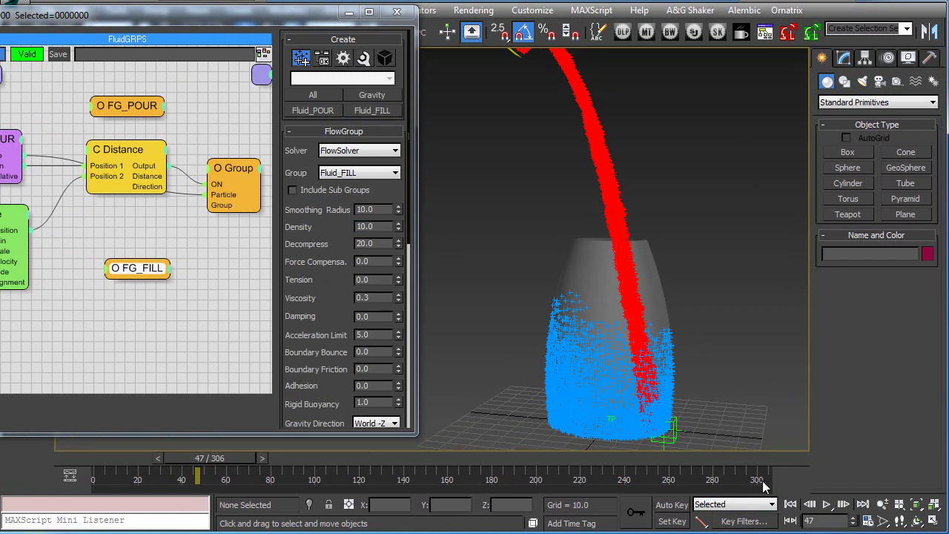
pyautogui.click(790, 505)
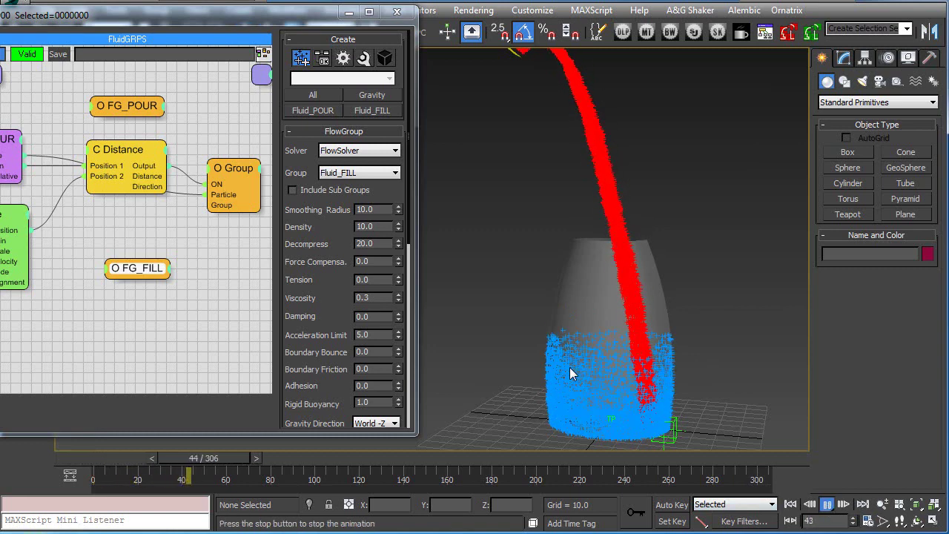
pyautogui.click(827, 504)
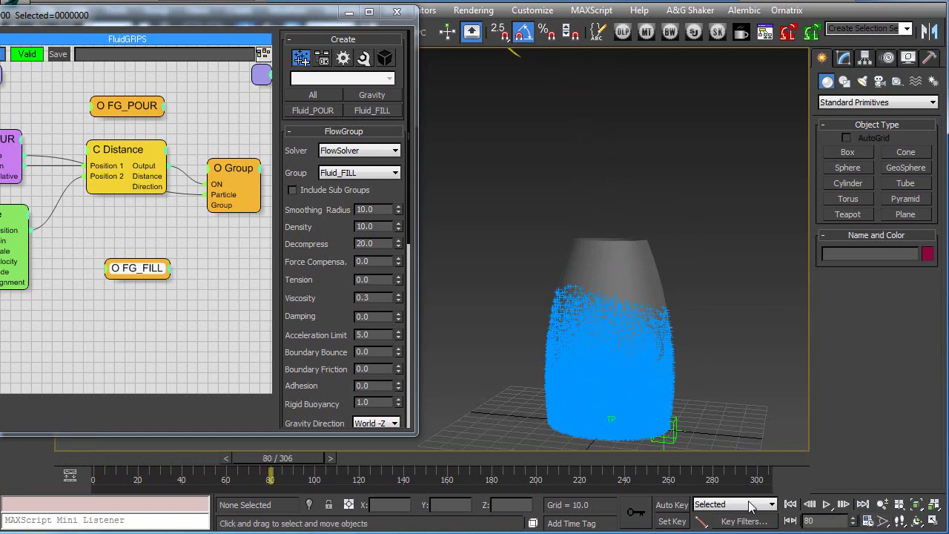
pyautogui.click(790, 505)
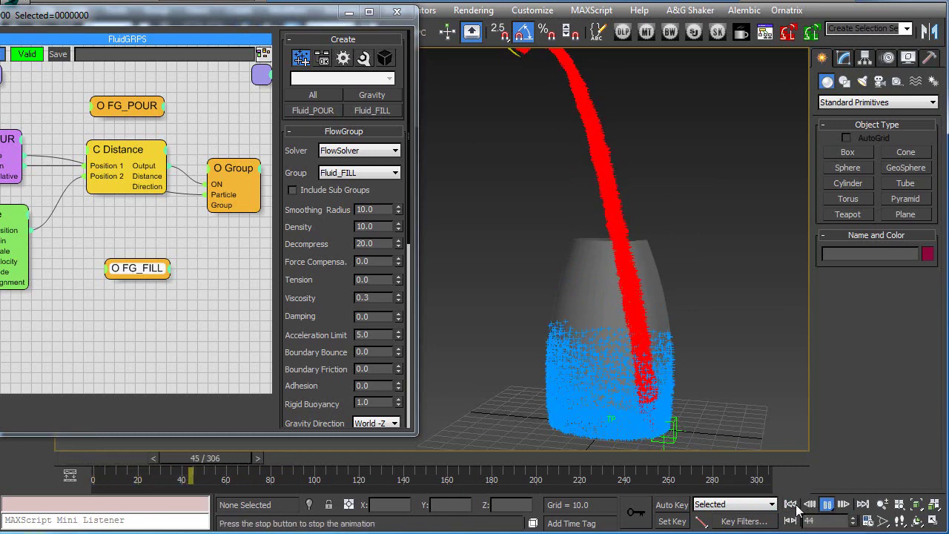
pyautogui.click(826, 504)
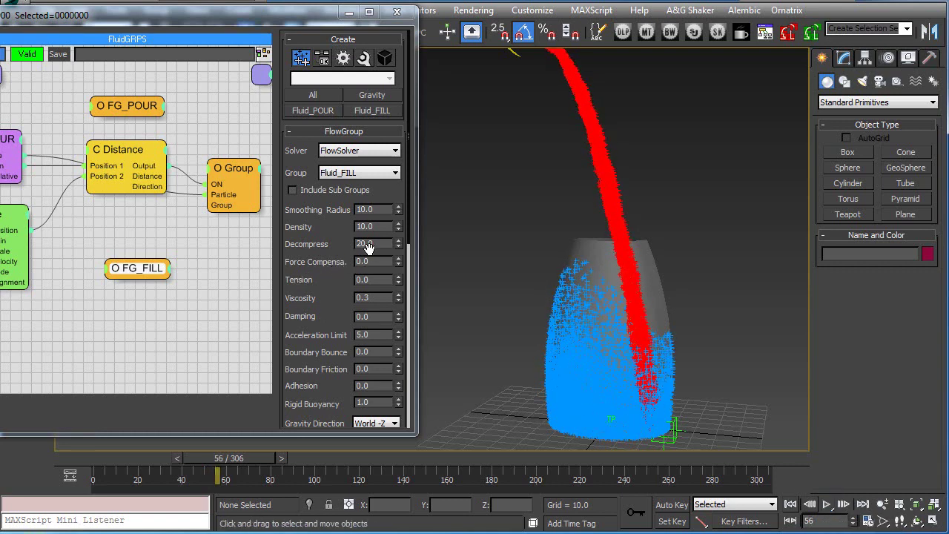
# Set FG_FILL's Decompress to 10, play the simulation, and return to the first frame.
pyautogui.moveTo(381, 245); pyautogui.dragTo(336, 252)
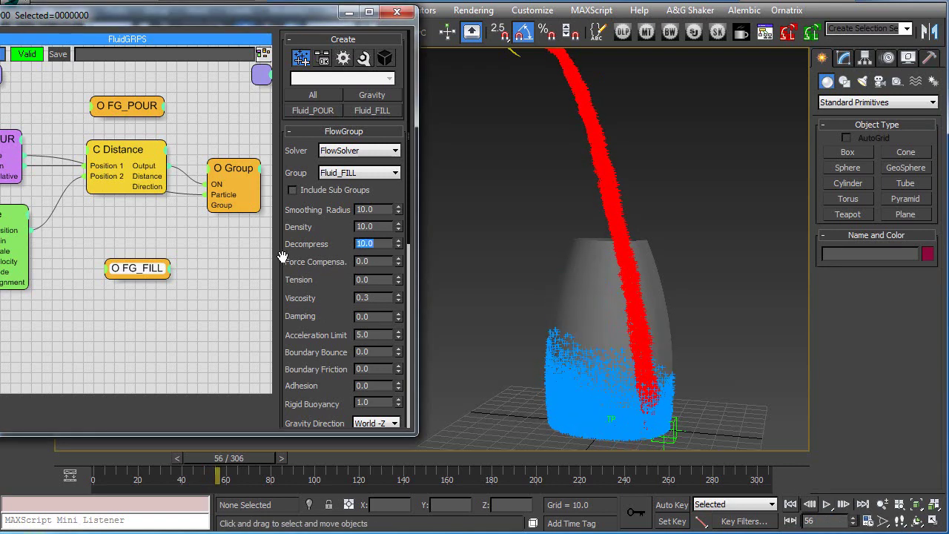
pyautogui.click(826, 504)
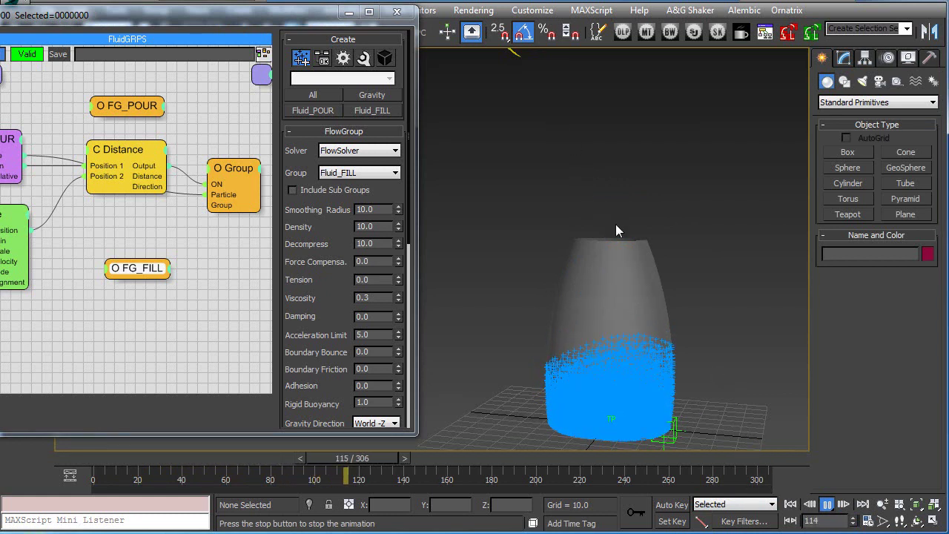
pyautogui.click(790, 505)
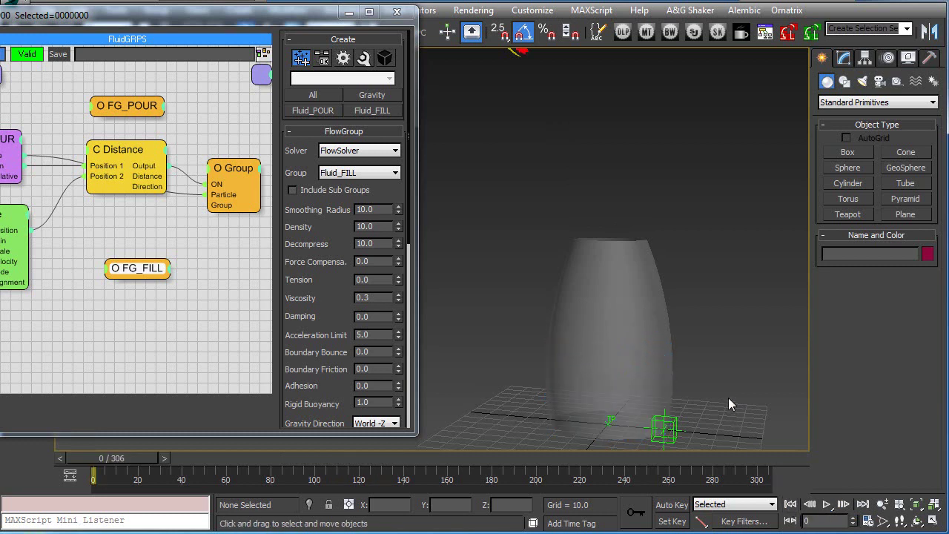
# Replay the simulation from the first frame with the emitter and vessel in view, stopping at frame 80.
pyautogui.scroll(-2, 697, 351)
pyautogui.moveTo(679, 388); pyautogui.dragTo(651, 396, button='middle')
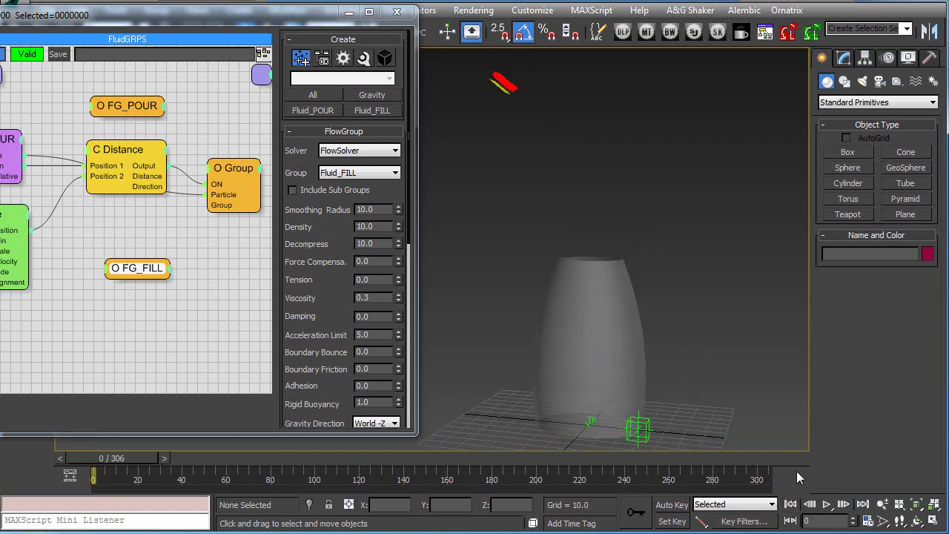
pyautogui.click(825, 504)
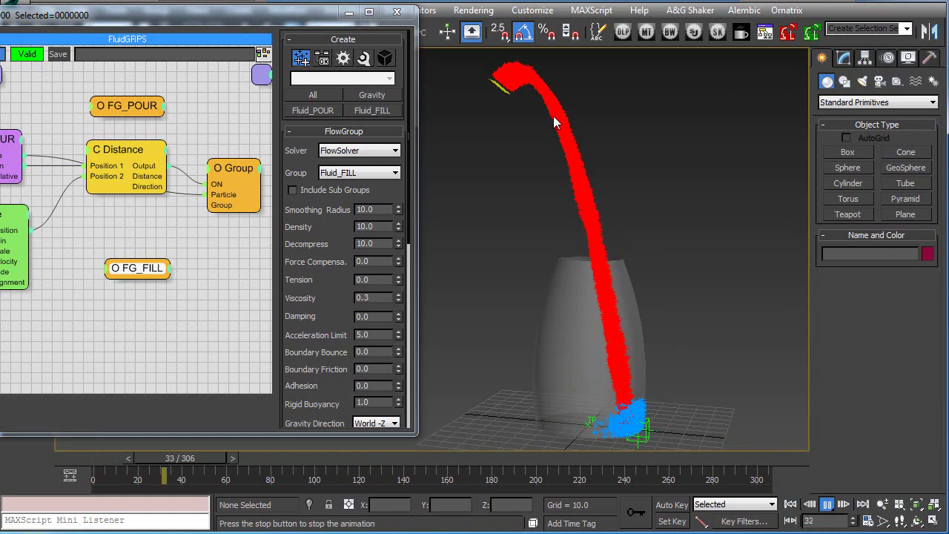
pyautogui.press('Home')
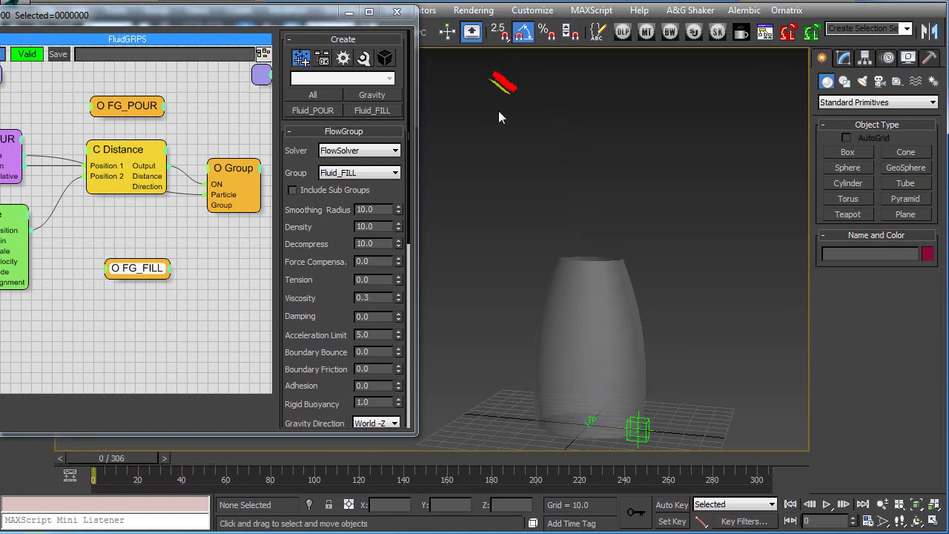
pyautogui.click(823, 505)
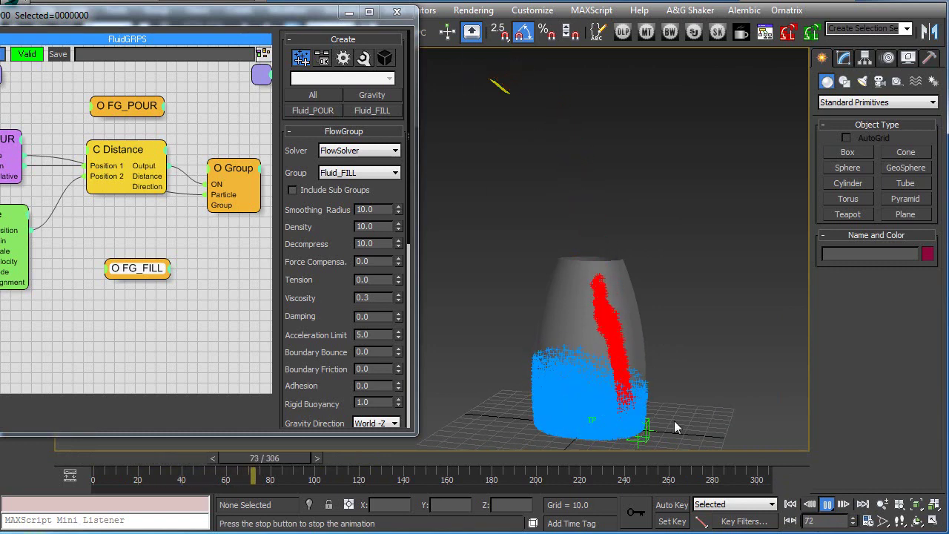
pyautogui.click(827, 504)
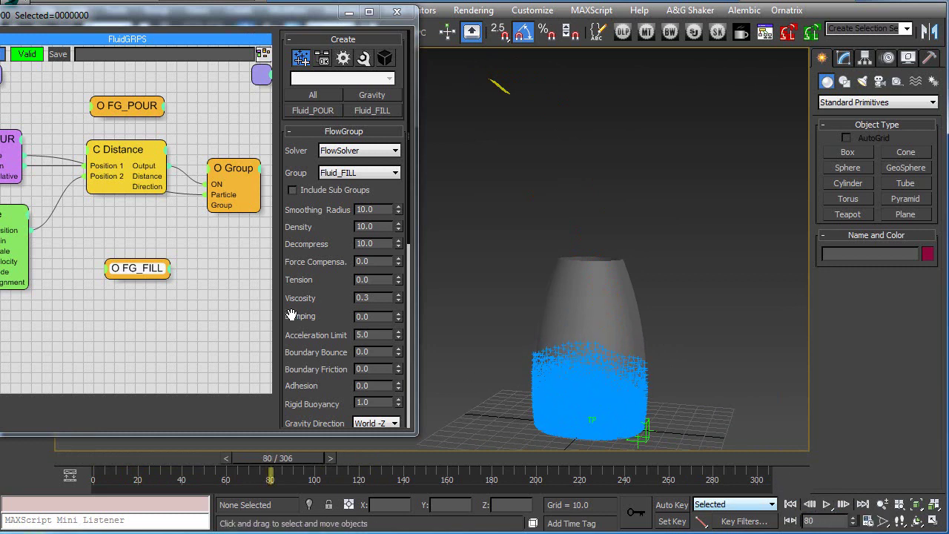
# Check FG_FILL's settings, replay the simulation to about frame 99 to examine the settled fluid, and return to frame 0.
pyautogui.moveTo(138, 278); pyautogui.dragTo(151, 273)
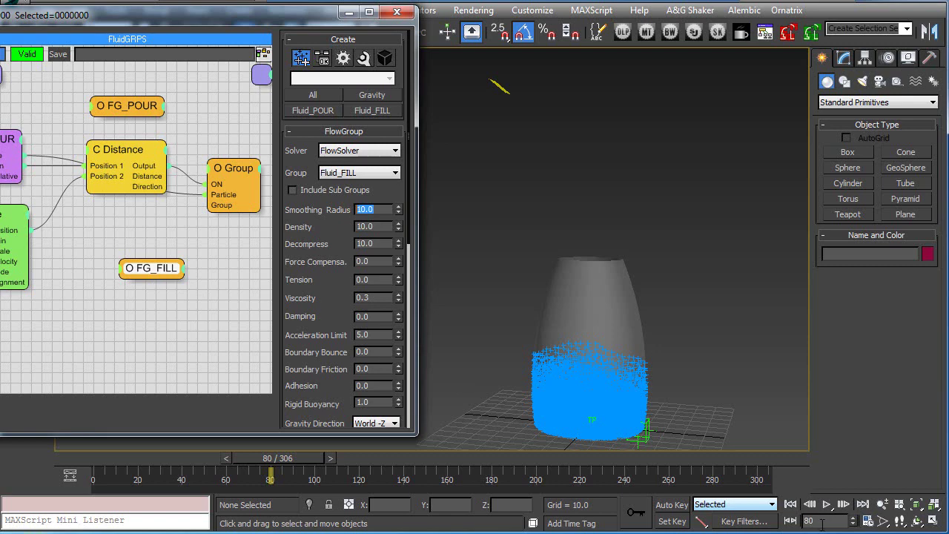
pyautogui.click(790, 504)
pyautogui.click(826, 504)
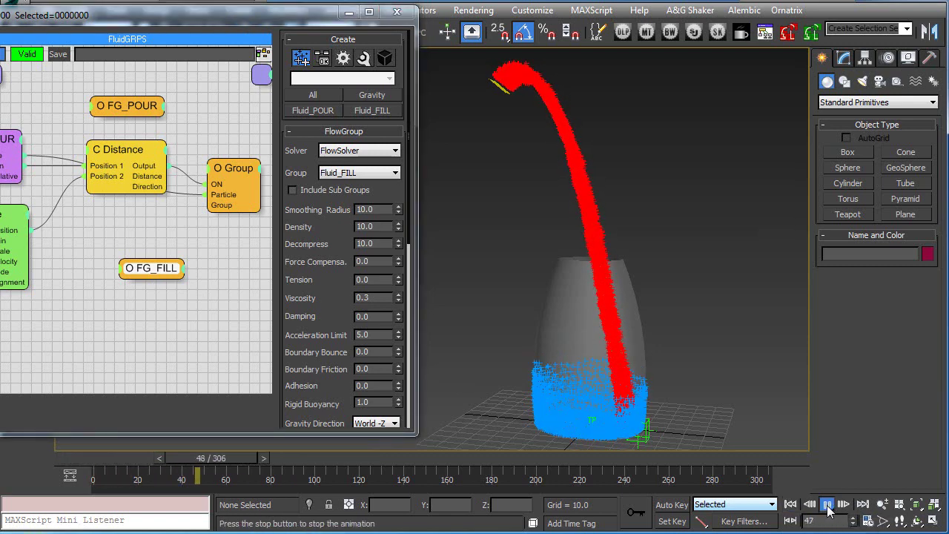
pyautogui.moveTo(683, 401); pyautogui.dragTo(695, 393, button='middle')
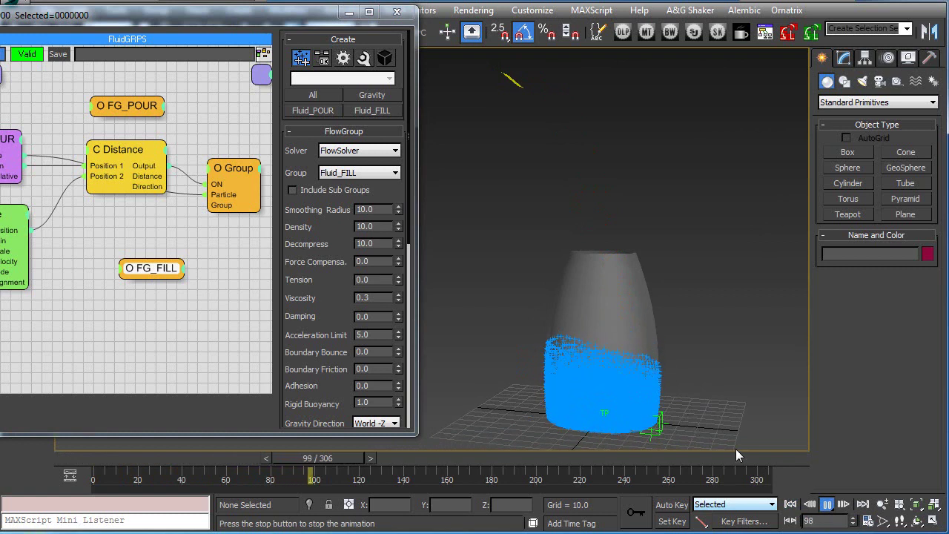
pyautogui.click(790, 504)
# Bring the whole particle editor into view and create a particle group named FOAM under Gravity.
pyautogui.moveTo(208, 25); pyautogui.dragTo(239, 31)
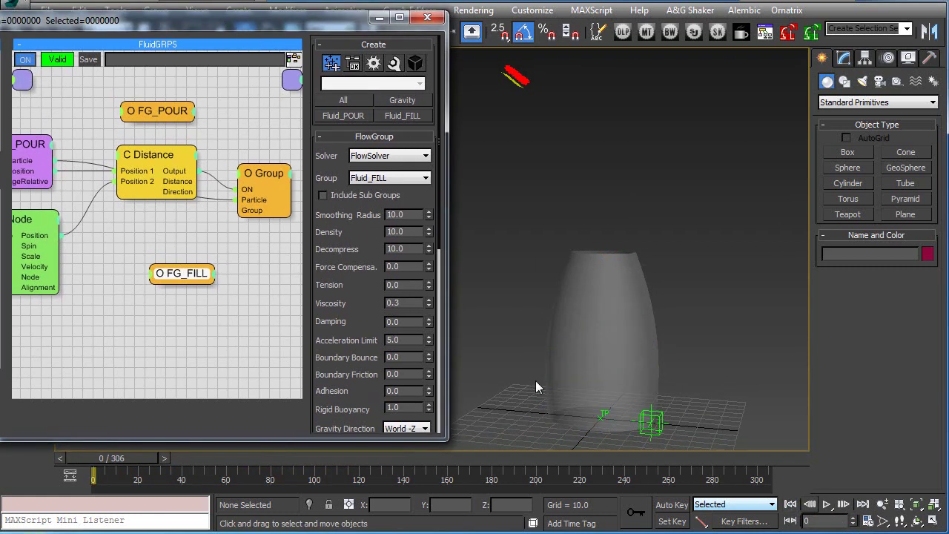
pyautogui.moveTo(172, 38); pyautogui.dragTo(307, 47)
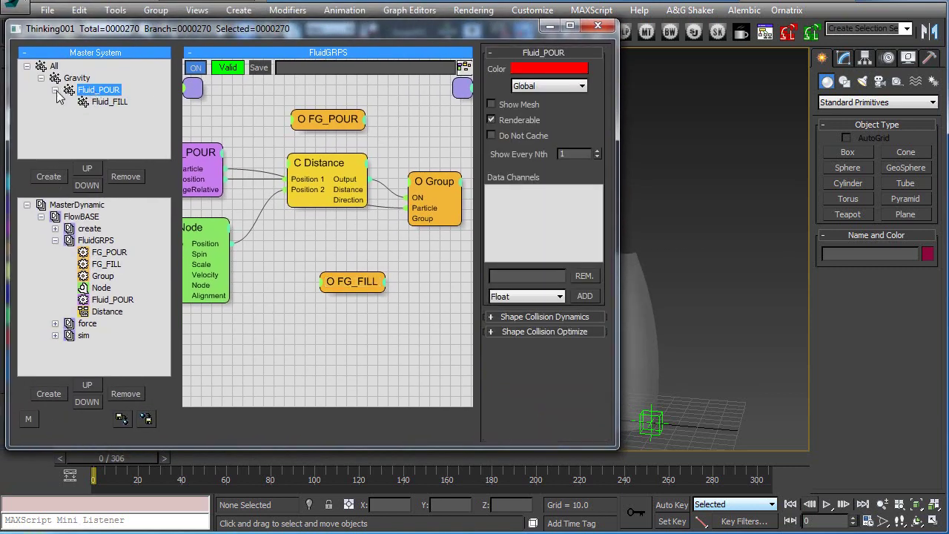
pyautogui.click(75, 78)
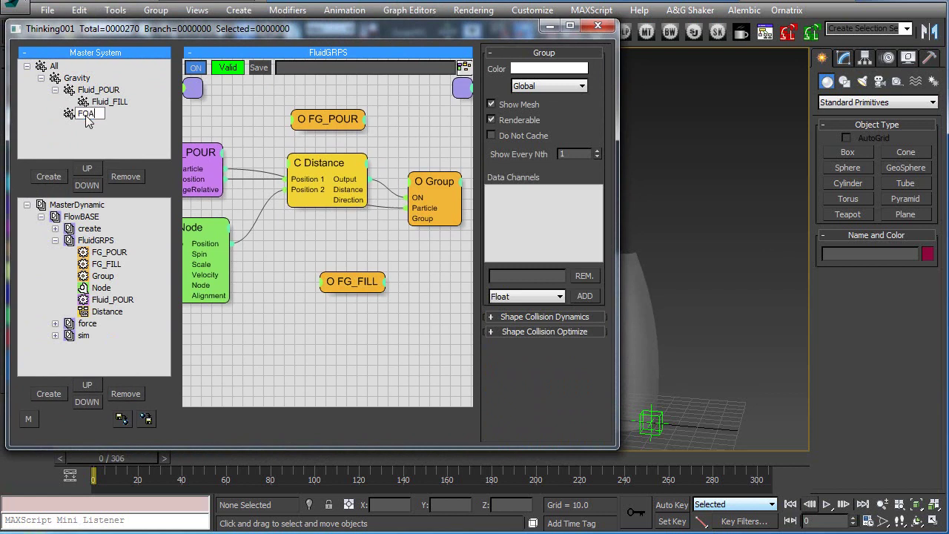
# Open the force network, reduce Fluid_POUR's outputs to Particle, and collapse and arrange its nodes compactly.
pyautogui.click(55, 240)
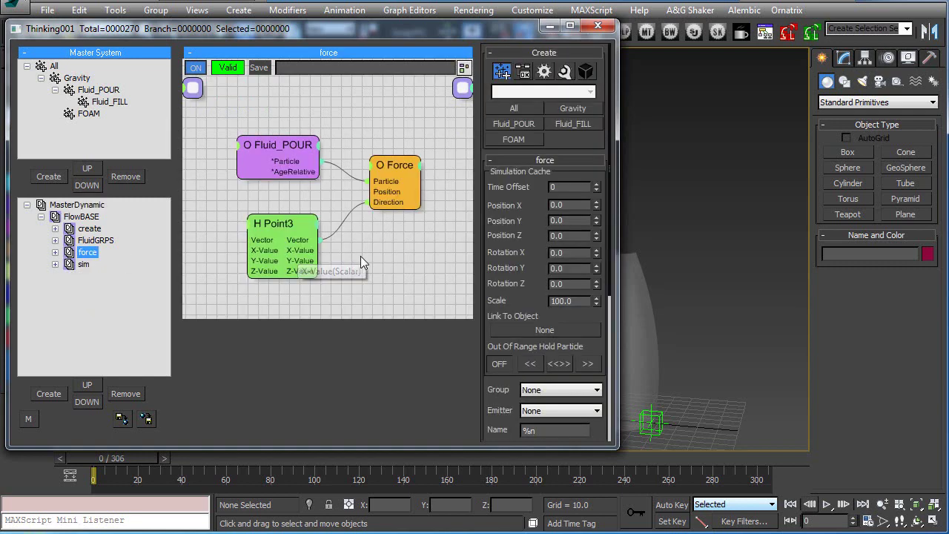
pyautogui.moveTo(361, 257); pyautogui.dragTo(346, 235, button='middle')
pyautogui.doubleClick(251, 204)
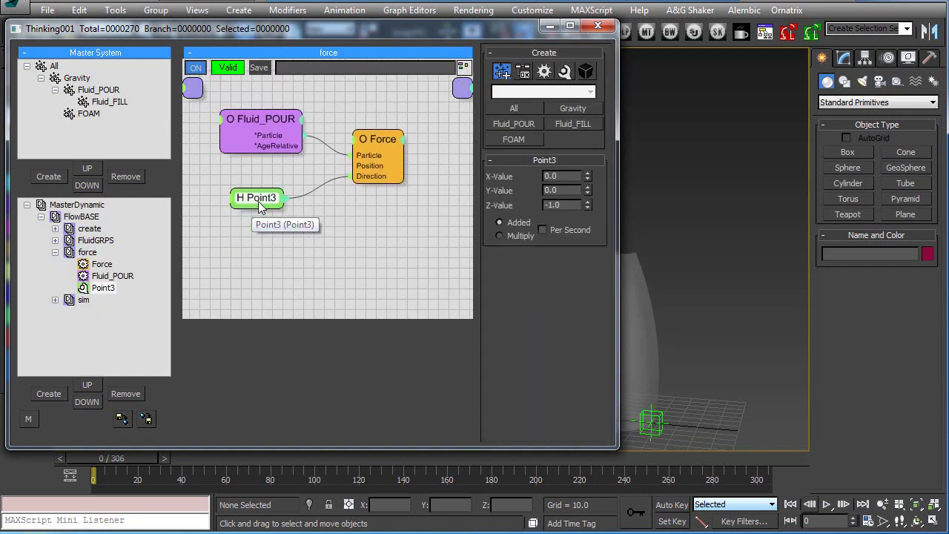
pyautogui.moveTo(380, 137); pyautogui.dragTo(373, 143)
pyautogui.moveTo(283, 130); pyautogui.dragTo(291, 144)
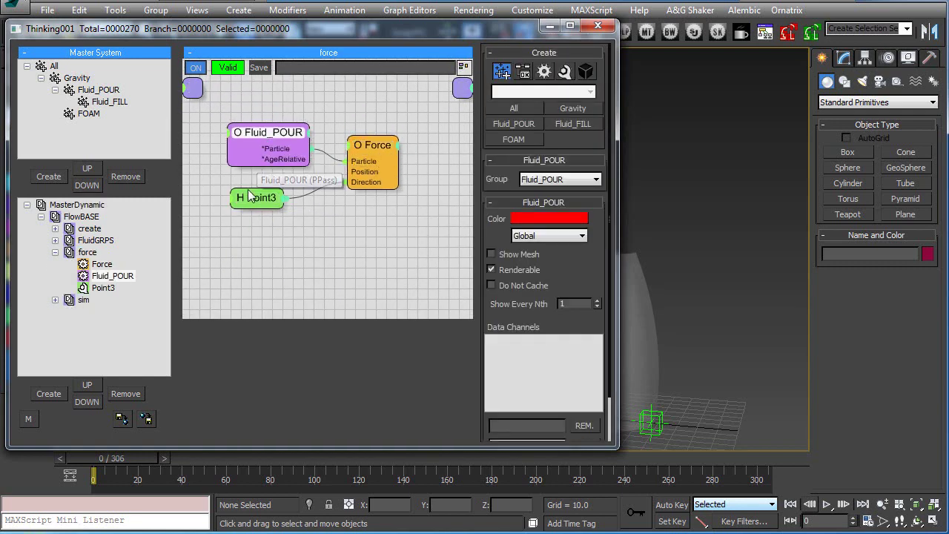
pyautogui.moveTo(254, 198); pyautogui.dragTo(258, 190)
pyautogui.moveTo(264, 146); pyautogui.dragTo(259, 154)
pyautogui.moveTo(355, 155); pyautogui.dragTo(345, 160)
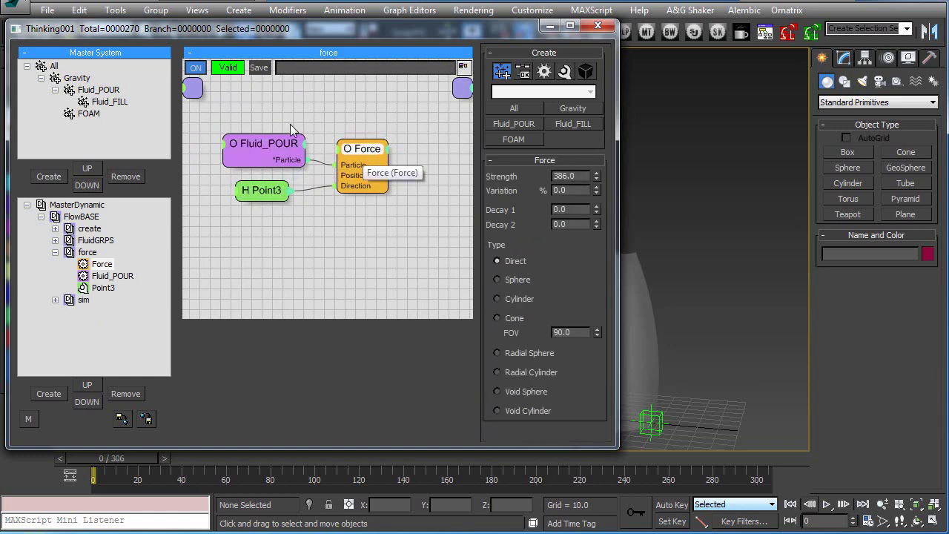
# Duplicate the connected Fluid_POUR, Point3 and Force nodes and place the copy below the originals.
pyautogui.moveTo(252, 139); pyautogui.dragTo(403, 239)
pyautogui.rightClick(288, 230)
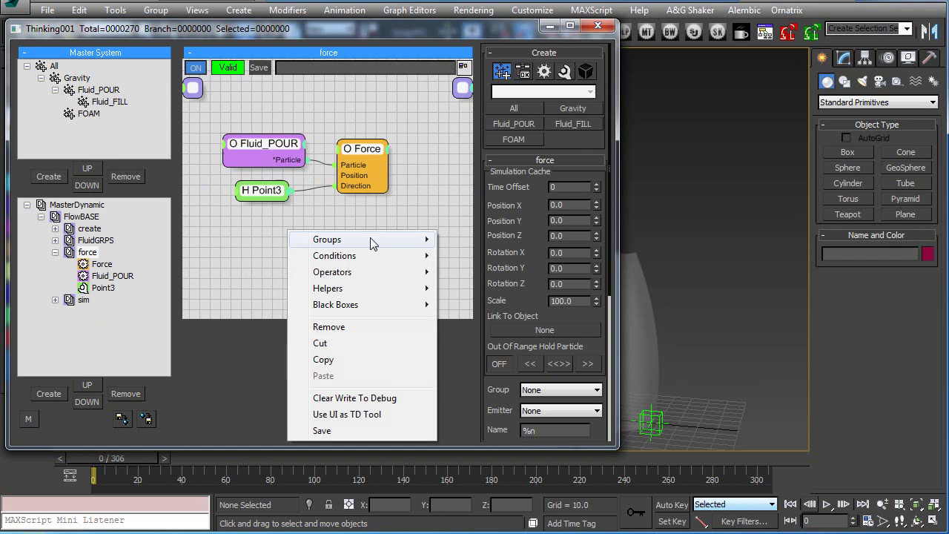
pyautogui.click(323, 364)
pyautogui.moveTo(275, 235); pyautogui.dragTo(280, 200, button='middle')
pyautogui.click(252, 220)
pyautogui.rightClick(249, 218)
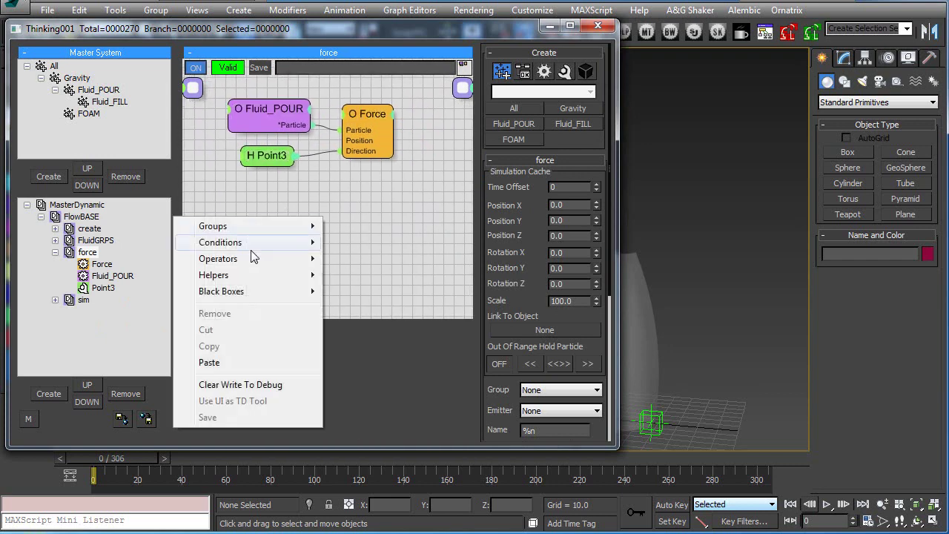
pyautogui.click(210, 362)
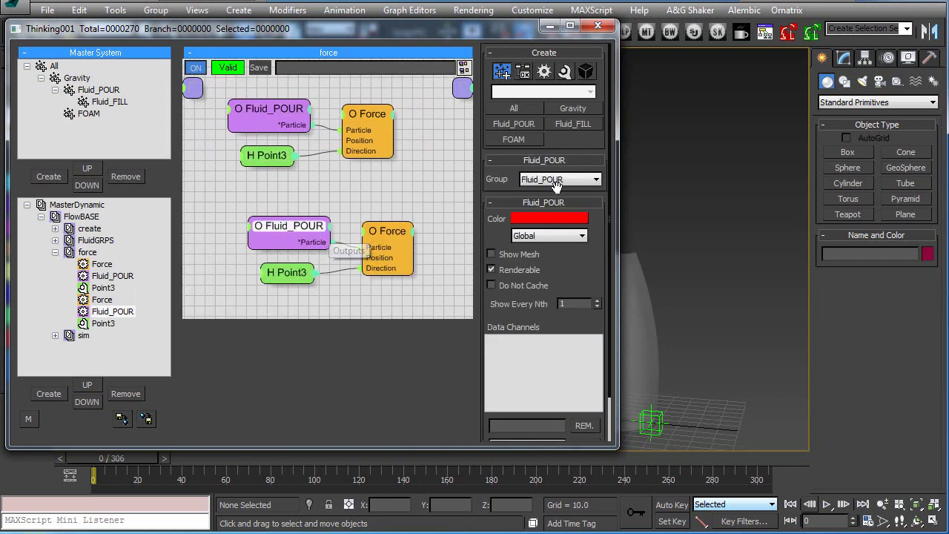
# Assign the copied group node to FOAM and set its Force node's Strength to 350.
pyautogui.click(557, 179)
pyautogui.click(533, 240)
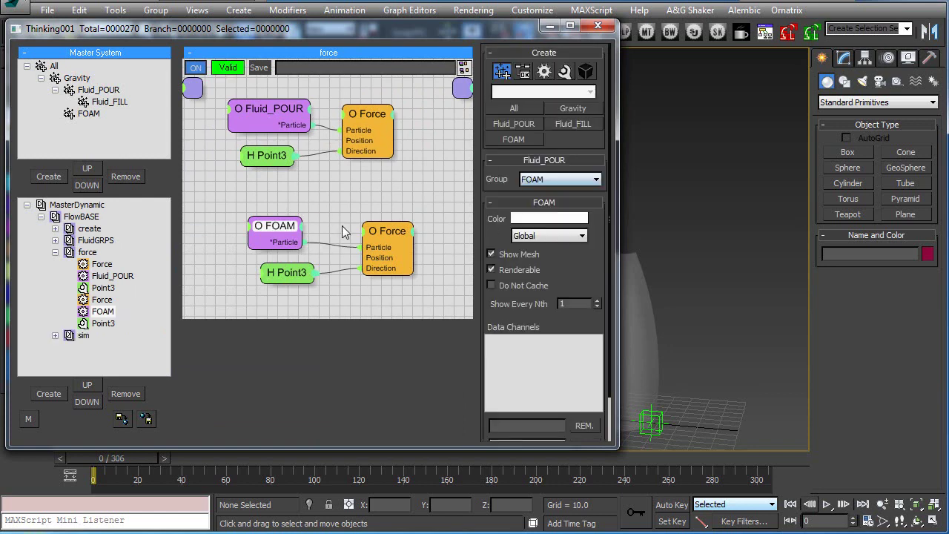
pyautogui.click(381, 231)
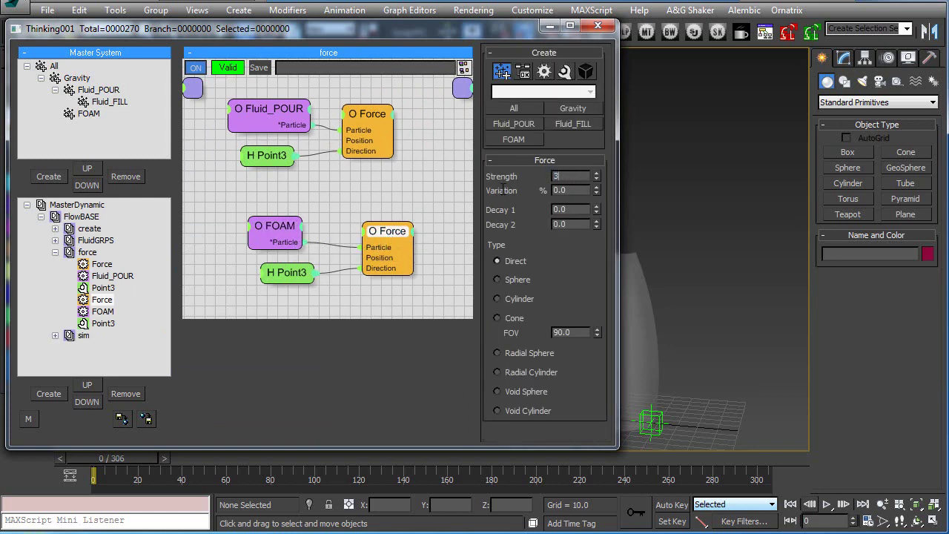
pyautogui.moveTo(300, 267); pyautogui.dragTo(287, 267)
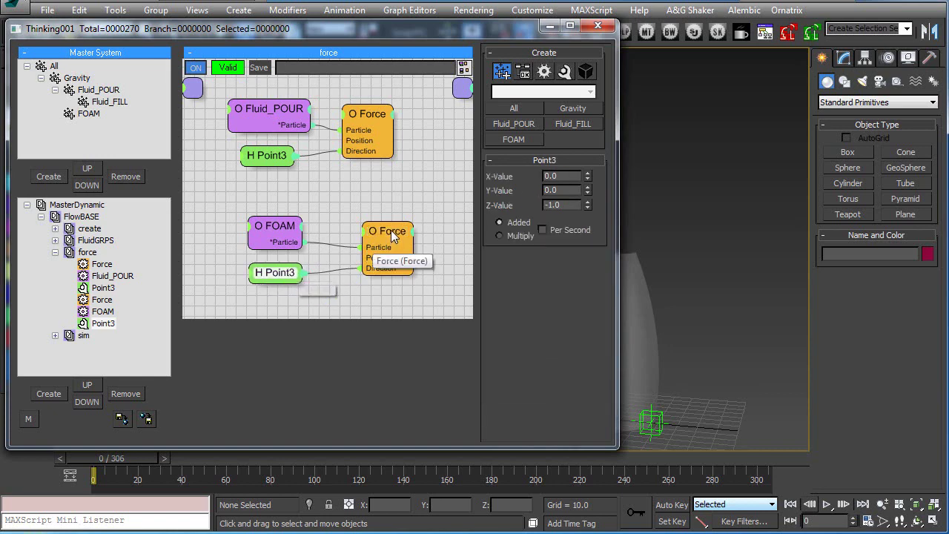
pyautogui.click(382, 256)
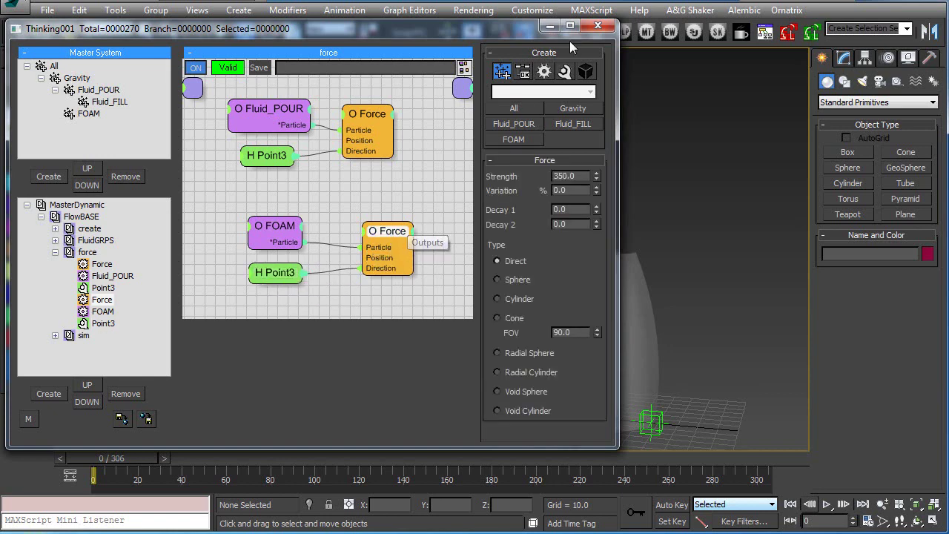
# Open the FluidGRPS network and enable Foam on FG_FILL, assigning the foam particles to the FOAM group.
pyautogui.click(97, 241)
pyautogui.moveTo(400, 42); pyautogui.dragTo(209, 29)
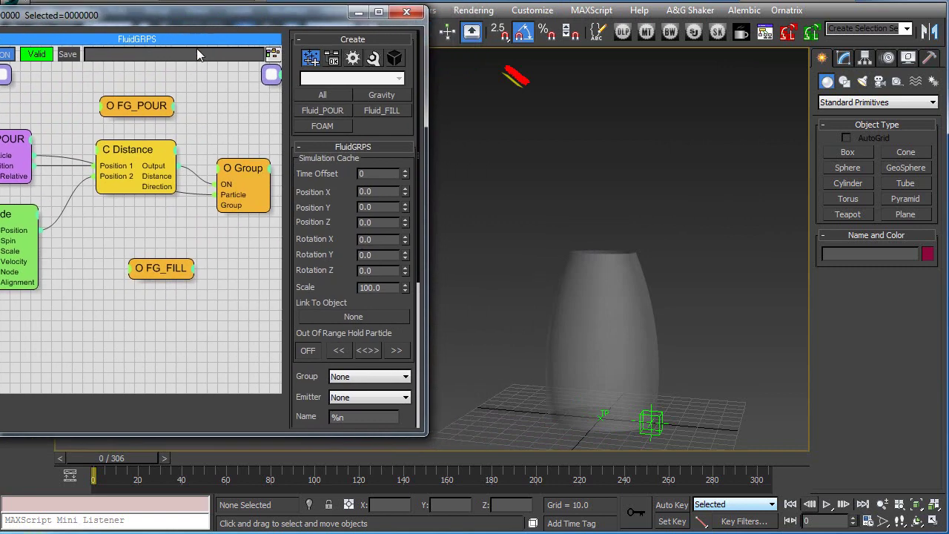
pyautogui.click(172, 264)
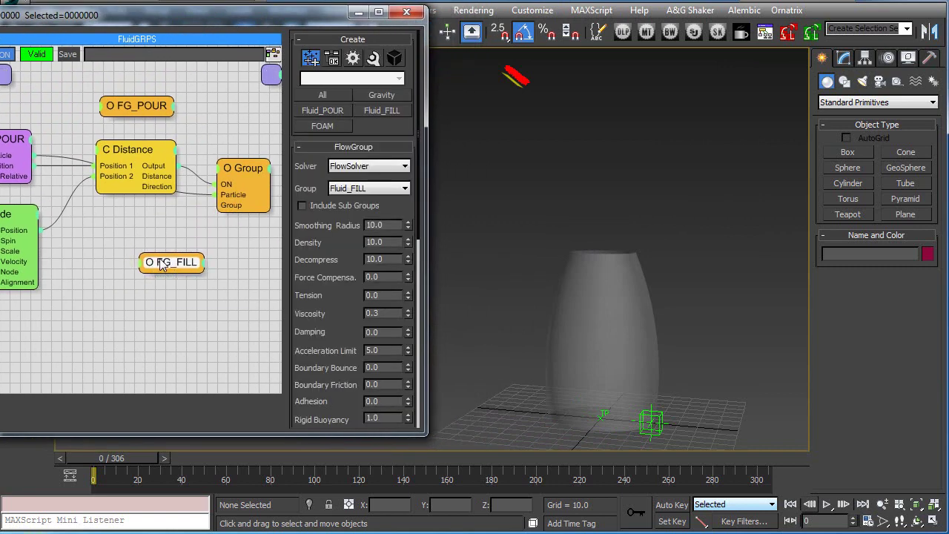
pyautogui.moveTo(183, 16); pyautogui.dragTo(164, 16)
pyautogui.scroll(-10, 274, 370)
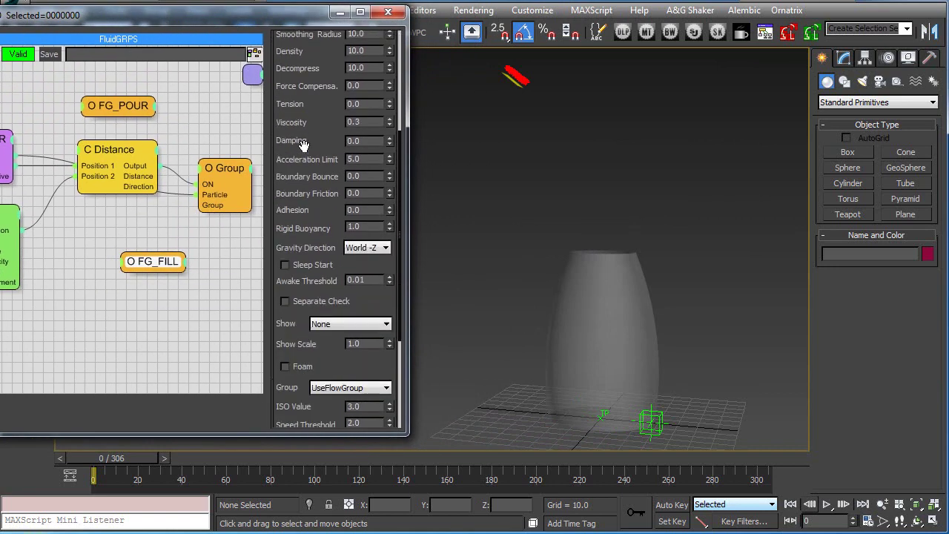
pyautogui.click(353, 238)
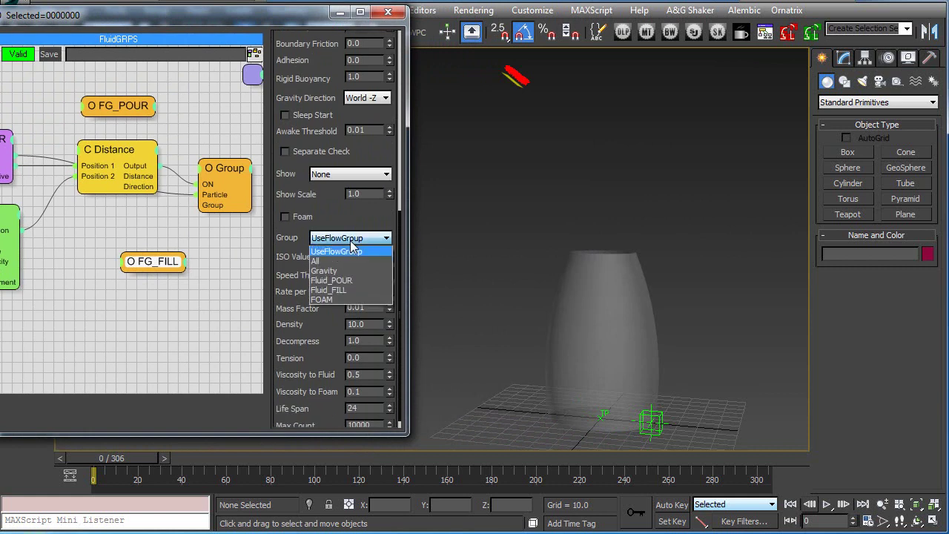
pyautogui.click(332, 303)
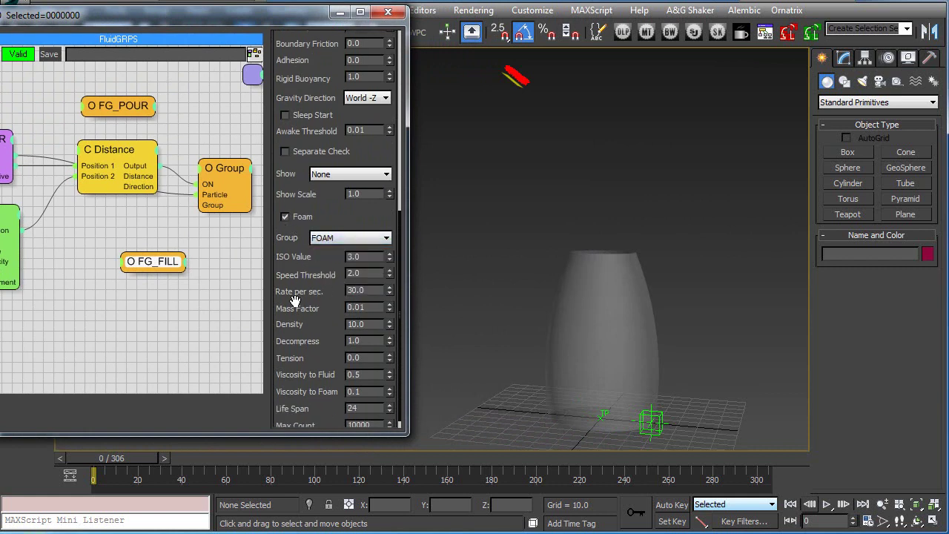
pyautogui.scroll(-1, 290, 380)
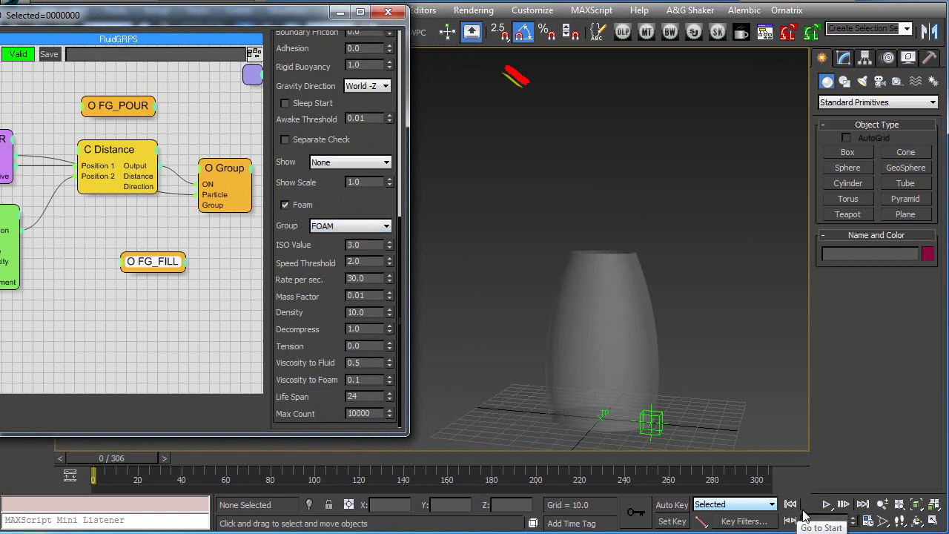
# Play the simulation repeatedly from the start and examine closely how foam forms and lasts inside the vessel.
pyautogui.click(825, 504)
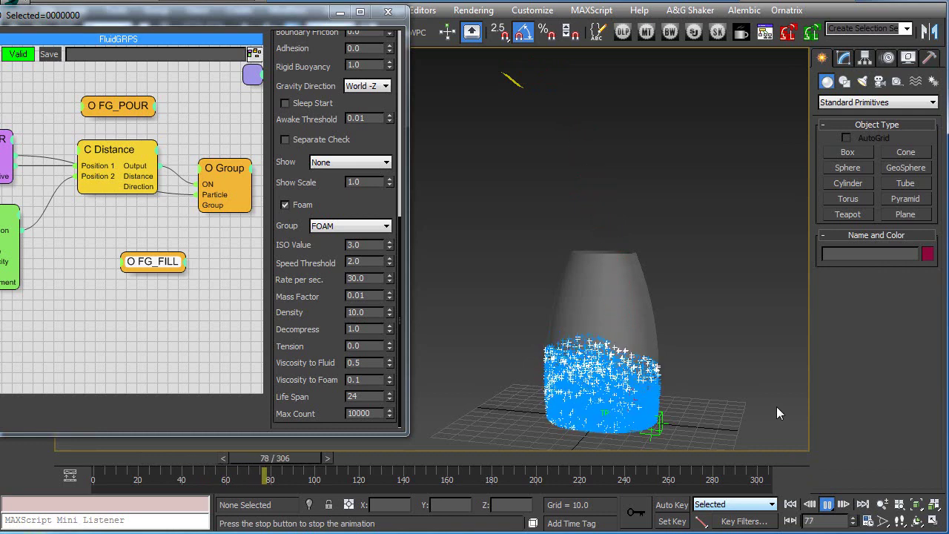
pyautogui.click(827, 506)
pyautogui.scroll(5, 662, 384)
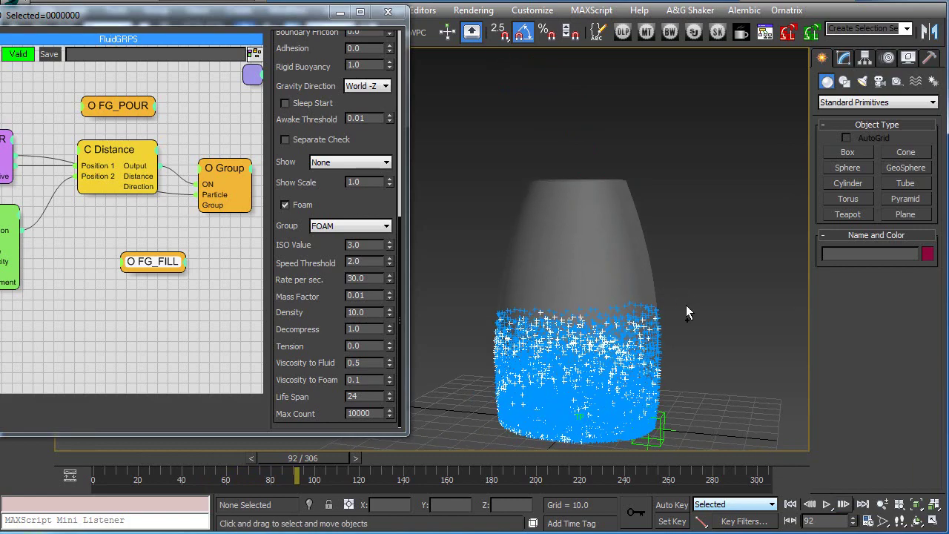
pyautogui.keyDown('alt'); pyautogui.moveTo(686, 306); pyautogui.dragTo(721, 422, button='middle'); pyautogui.keyUp('alt')
pyautogui.click(824, 506)
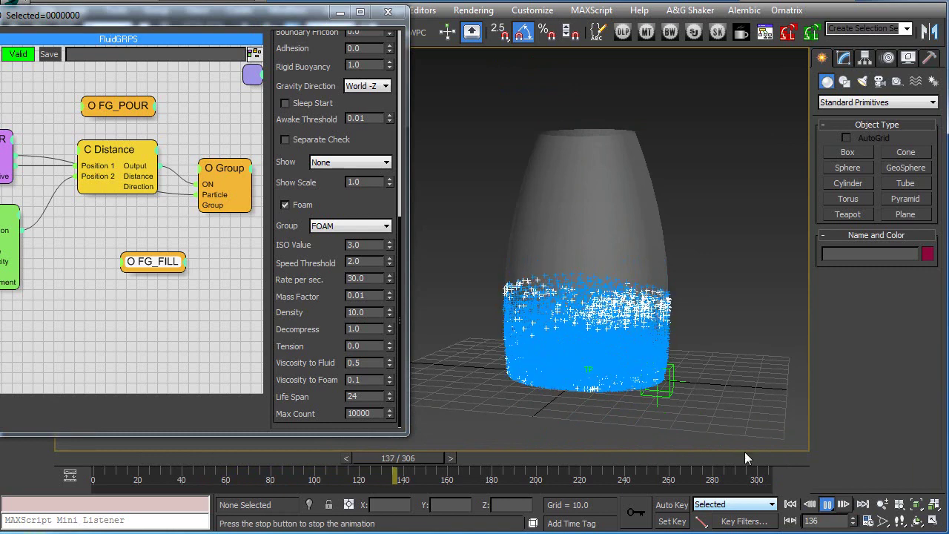
pyautogui.click(790, 504)
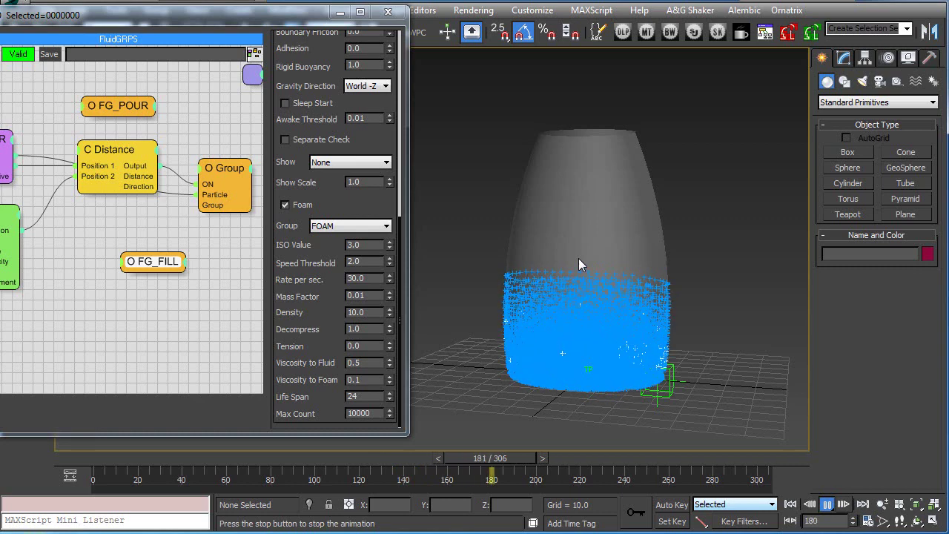
pyautogui.click(790, 504)
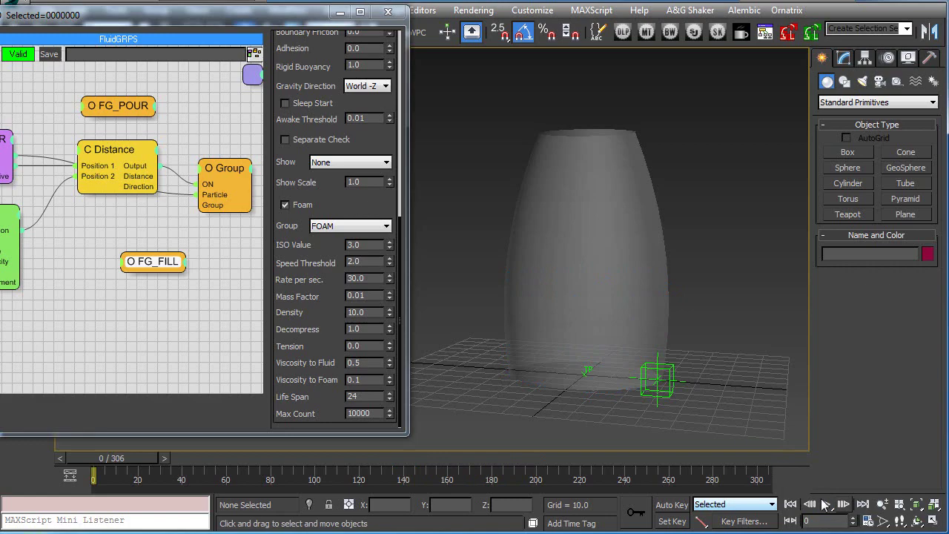
pyautogui.click(825, 504)
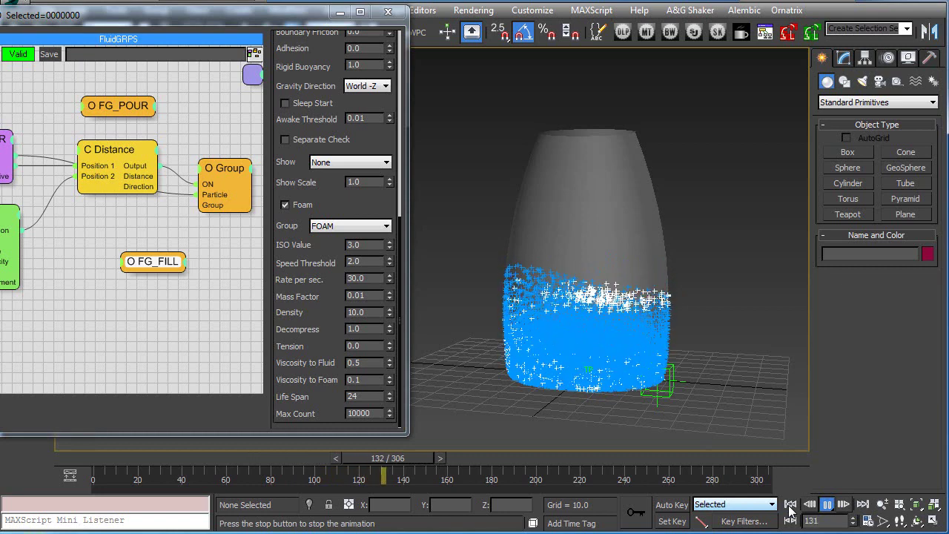
pyautogui.click(790, 505)
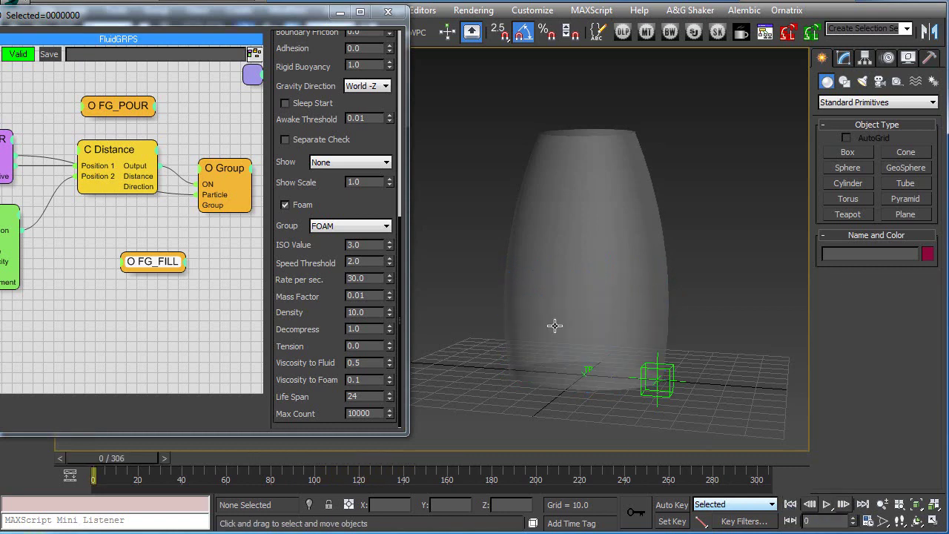
# Set FG_FILL's foam Life Span to 72, replay the simulation, and rewind to frame 0.
pyautogui.doubleClick(372, 397)
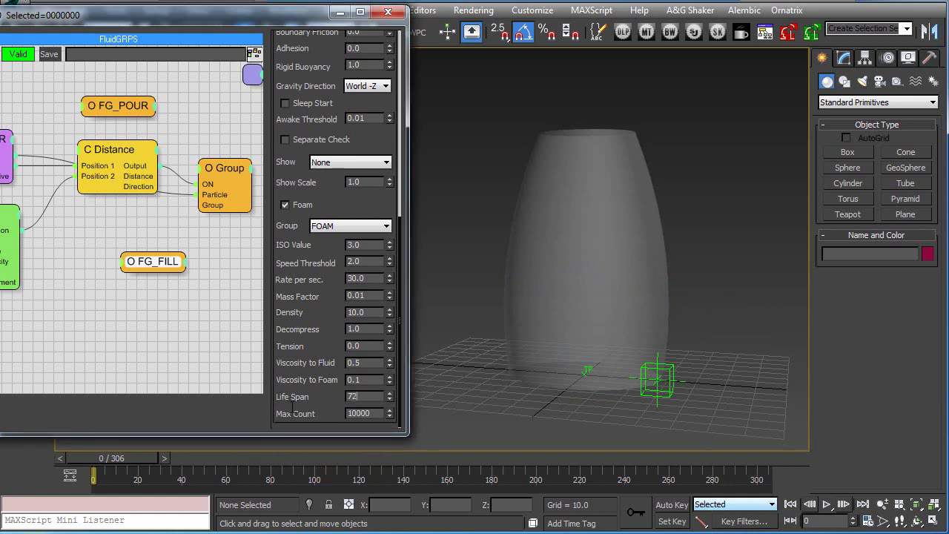
pyautogui.click(825, 504)
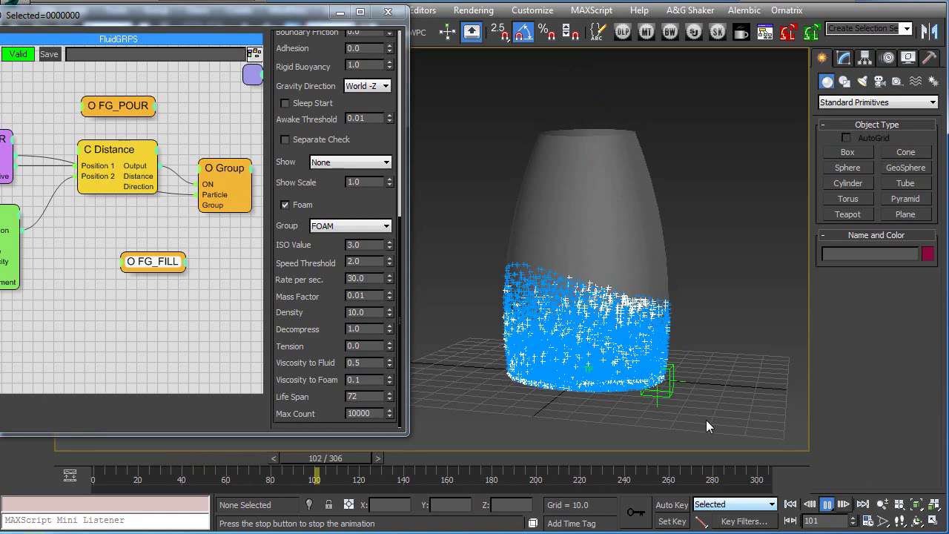
pyautogui.click(790, 506)
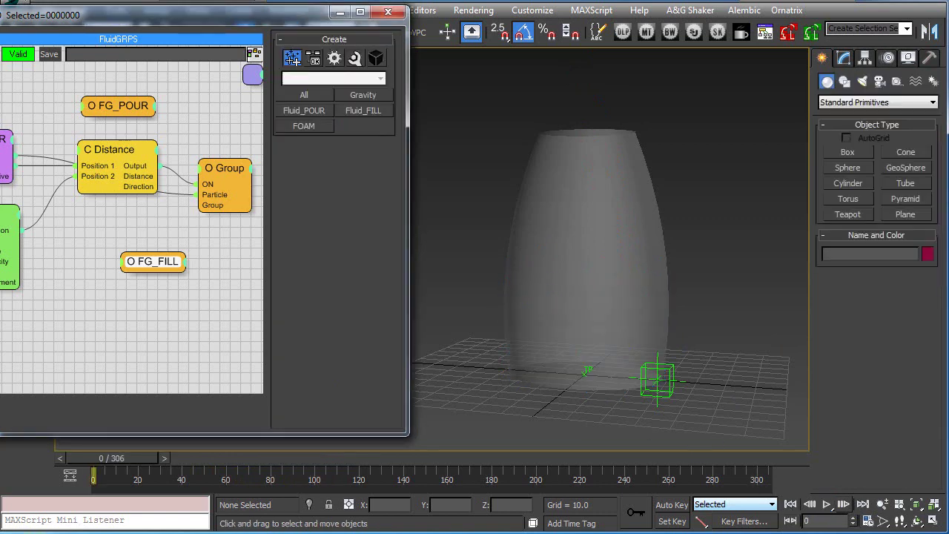
# In the force network, set the FOAM group's Force Strength to 300, replay the simulation, and rewind to frame 0.
pyautogui.click(72, 212)
pyautogui.click(166, 218)
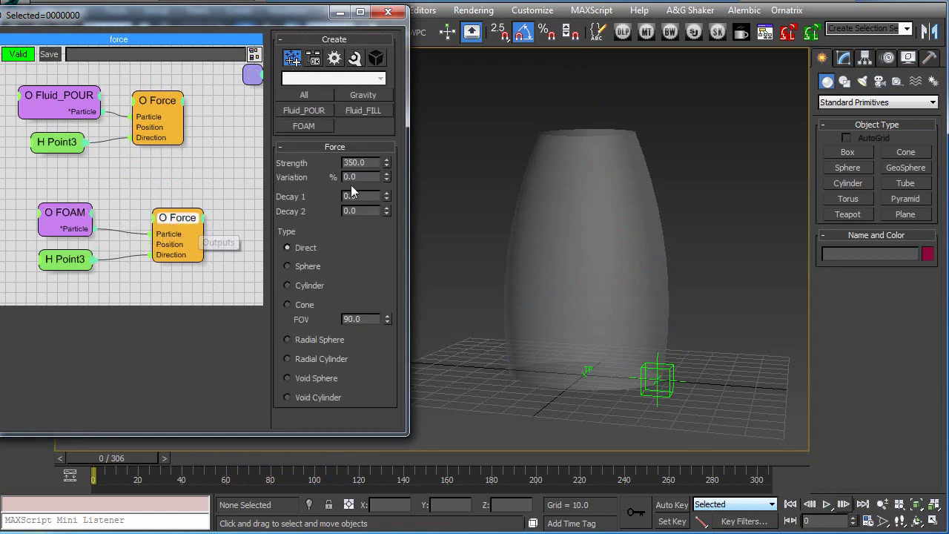
pyautogui.doubleClick(363, 163)
pyautogui.write('0300')
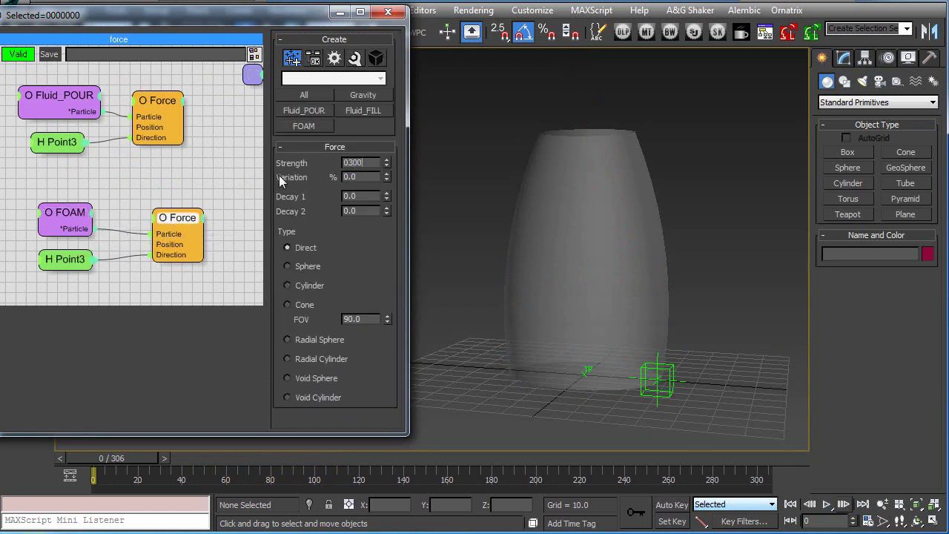
pyautogui.press('Return')
pyautogui.rightClick(279, 175)
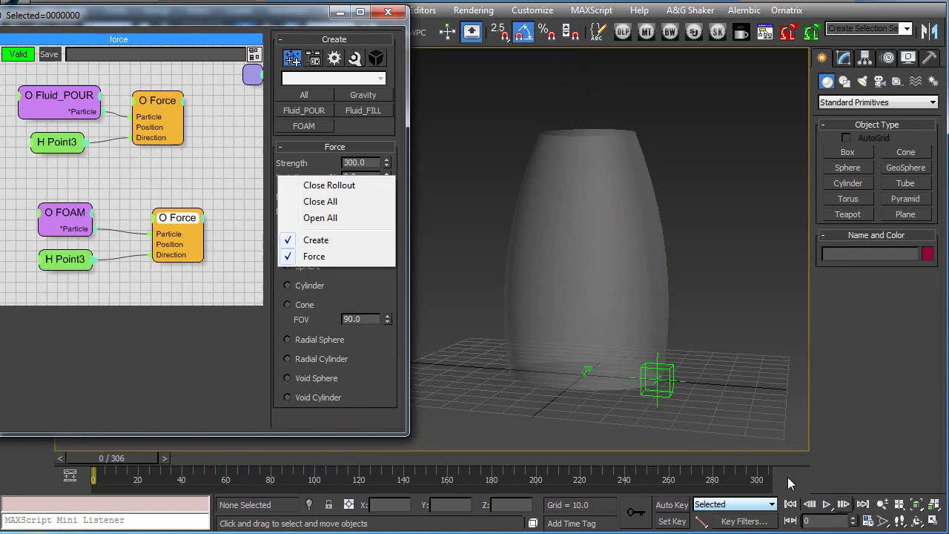
pyautogui.click(828, 504)
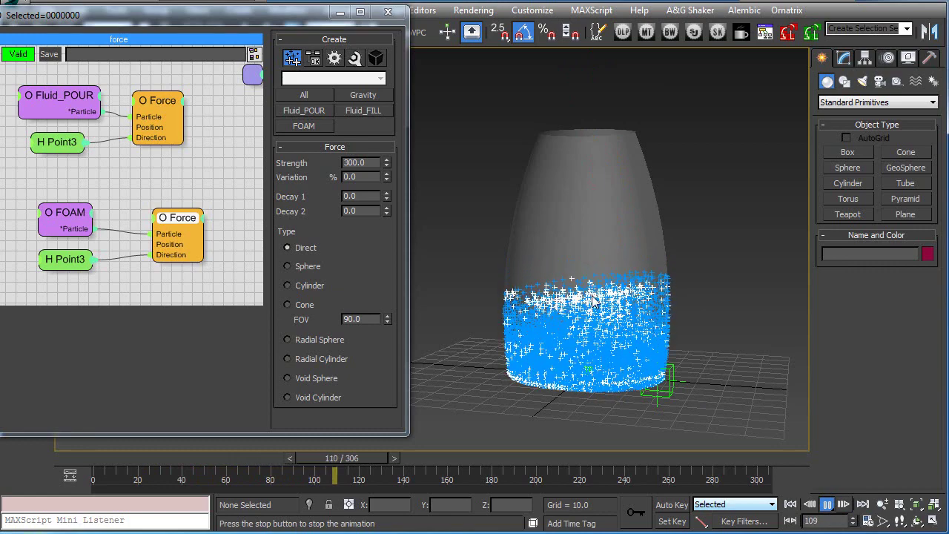
pyautogui.click(790, 504)
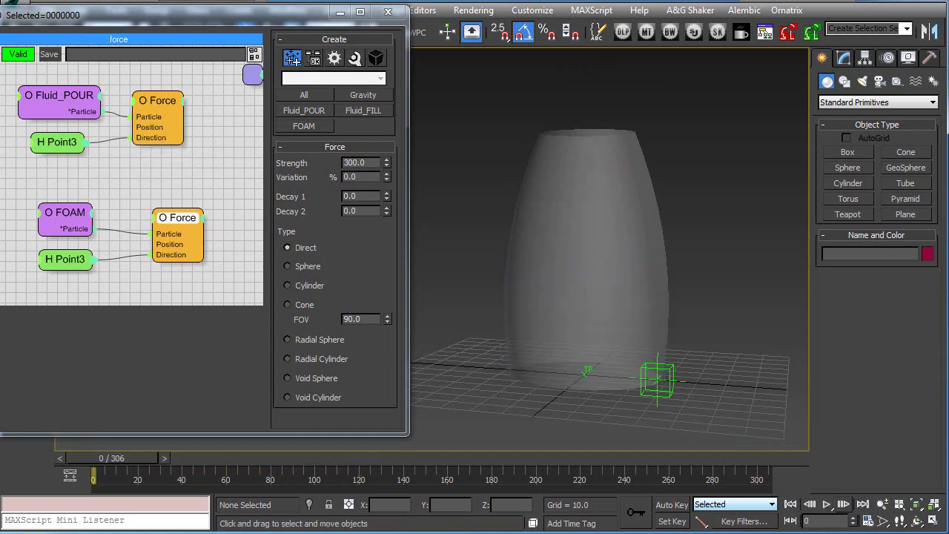
# Return to FG_FILL's foam settings in FluidGRPS and run the simulation, pausing it at frame 74.
pyautogui.click(252, 74)
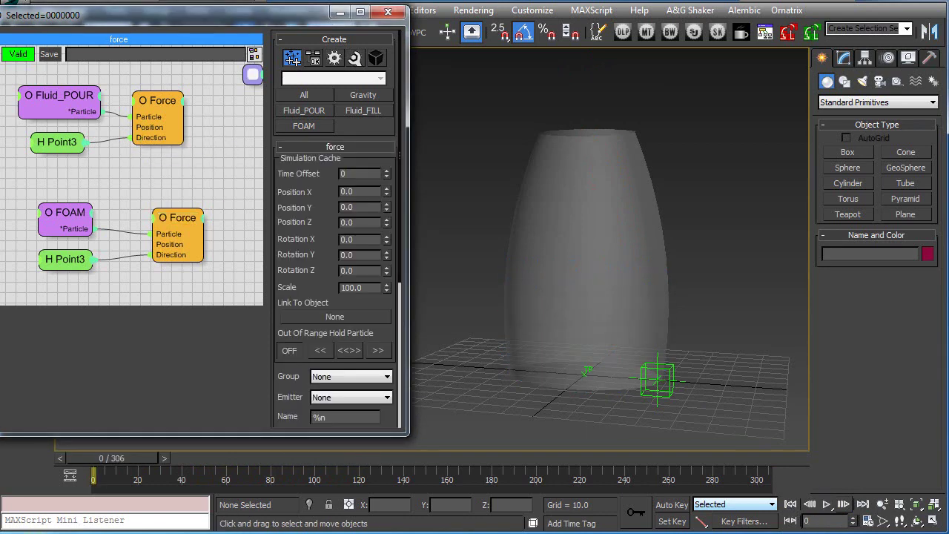
pyautogui.click(252, 75)
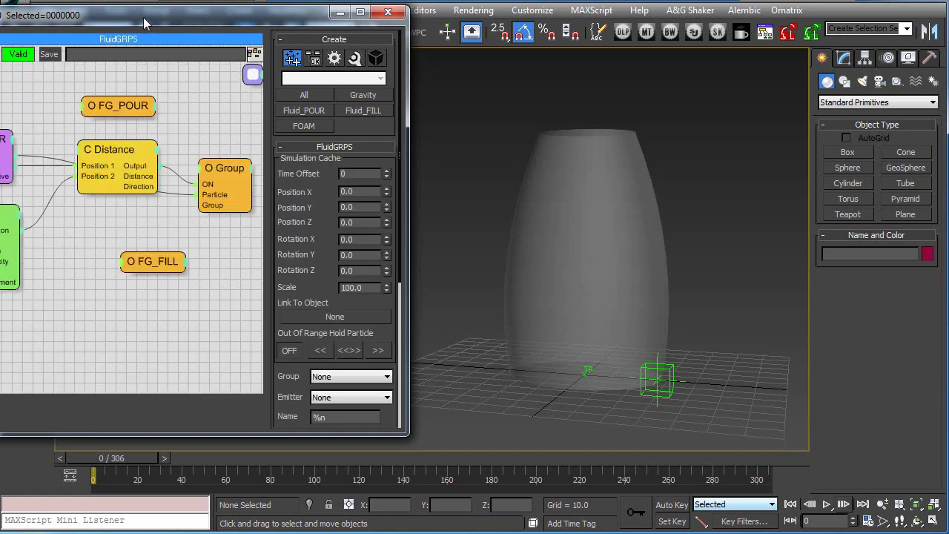
pyautogui.moveTo(198, 126); pyautogui.dragTo(190, 131, button='middle')
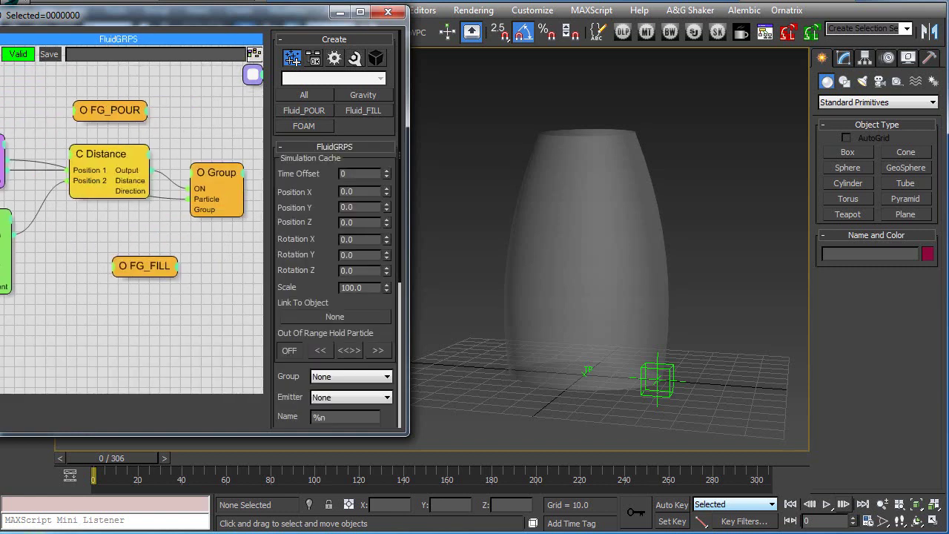
pyautogui.click(142, 266)
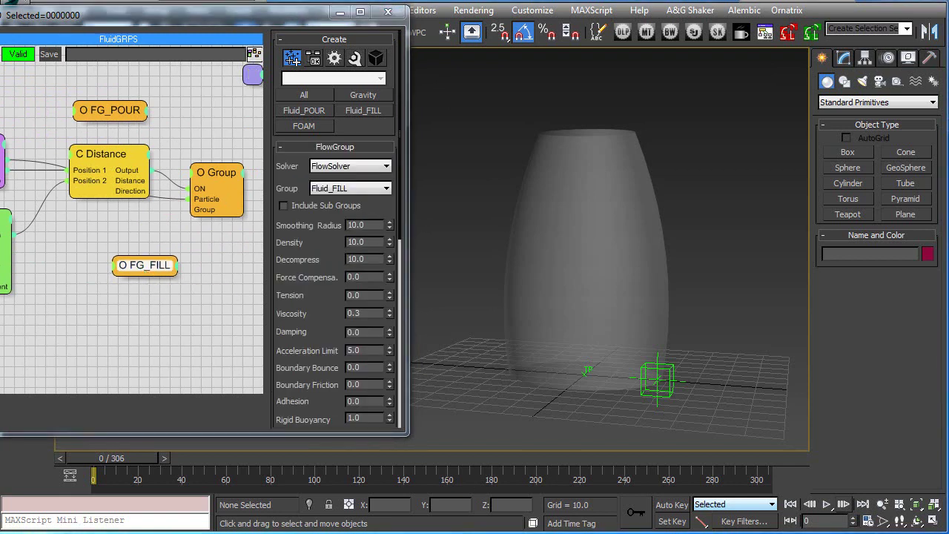
pyautogui.moveTo(285, 295); pyautogui.dragTo(282, 263)
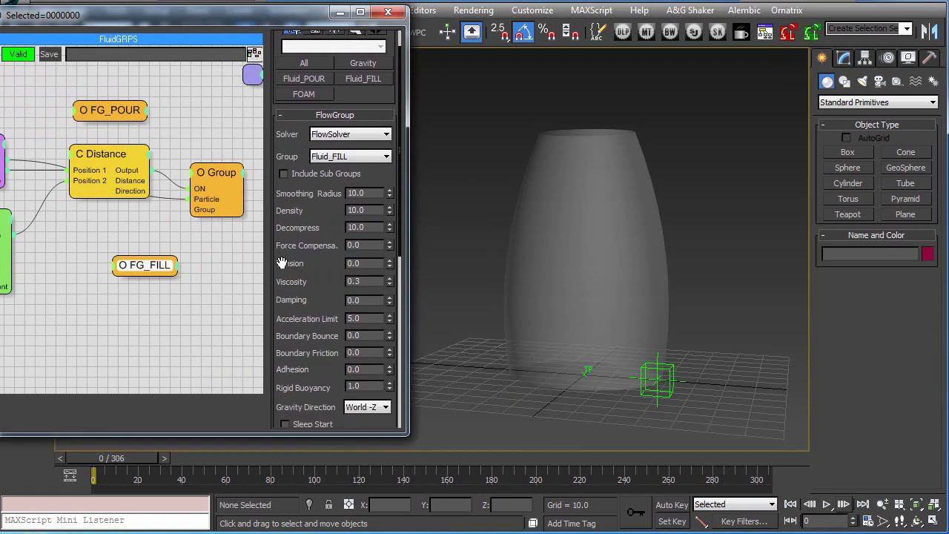
pyautogui.moveTo(274, 329); pyautogui.dragTo(293, 100)
pyautogui.moveTo(276, 371); pyautogui.dragTo(279, 299)
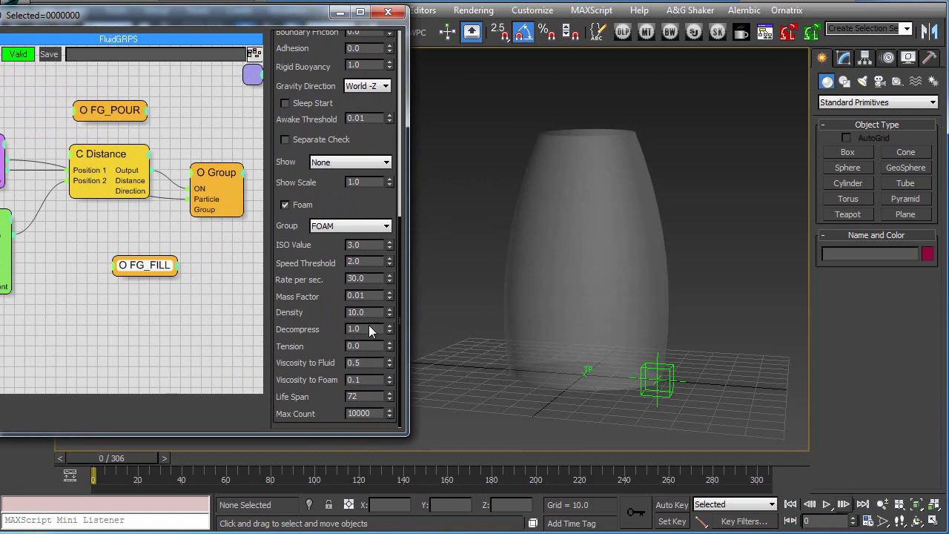
pyautogui.click(827, 504)
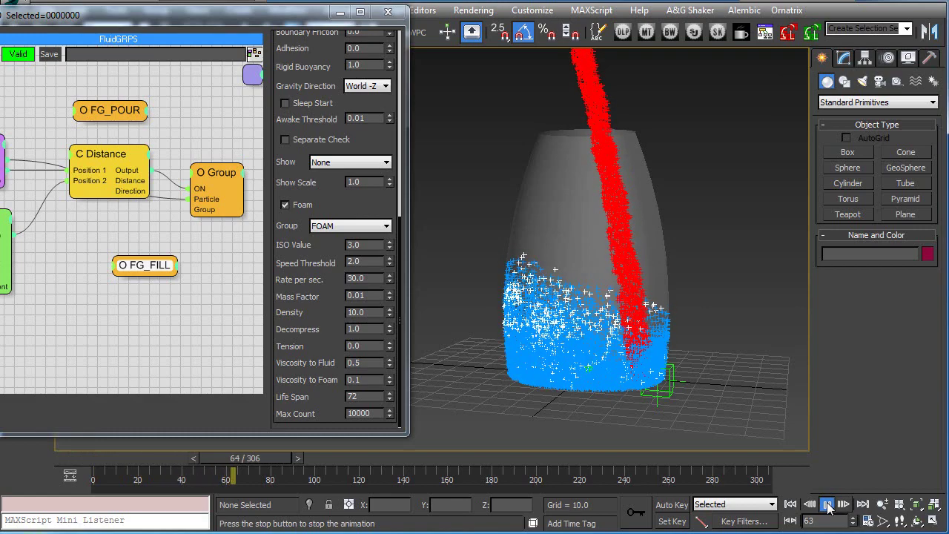
pyautogui.click(827, 505)
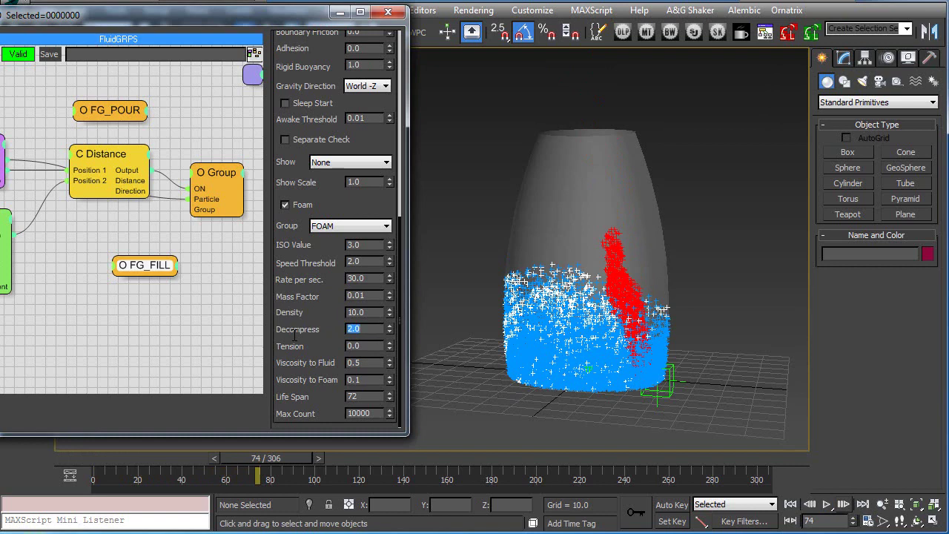
# Set FG_FILL's foam Decompress to 4 and replay the simulation from the start to check the foam layer.
pyautogui.write('5')
pyautogui.press('Return')
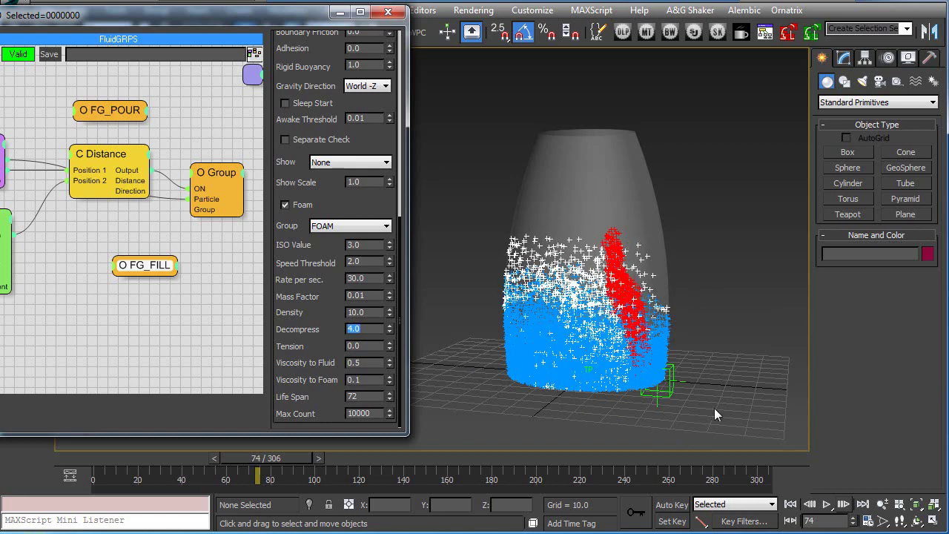
pyautogui.click(790, 504)
pyautogui.click(826, 504)
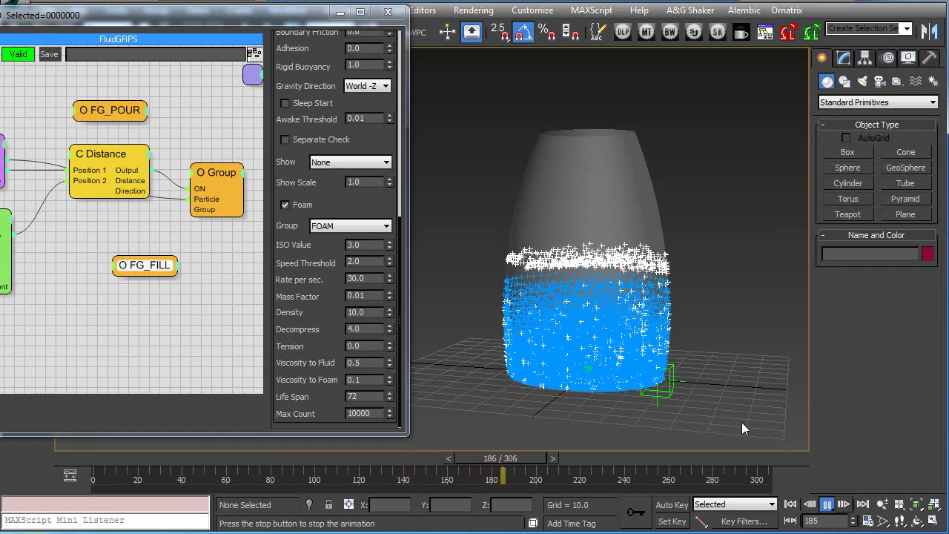
pyautogui.click(827, 512)
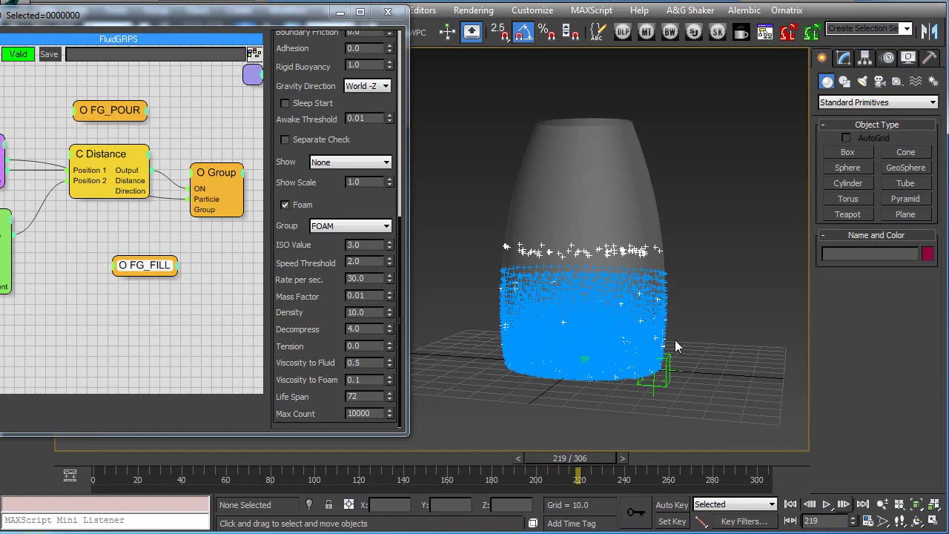
# Clone the DIS_PT helper straight up along Z beside the vessel's upper part, to a height of about 70.8.
pyautogui.doubleClick(357, 396)
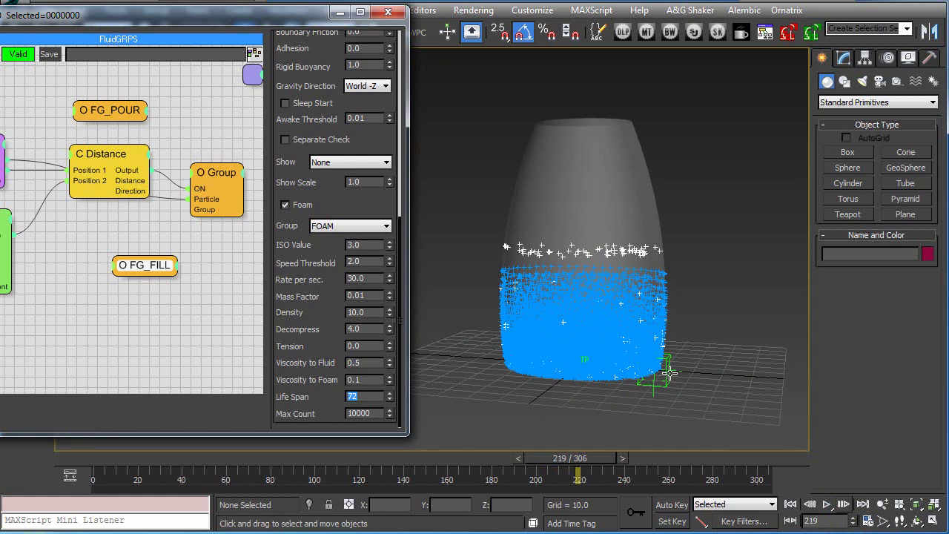
pyautogui.click(703, 366)
pyautogui.click(669, 383)
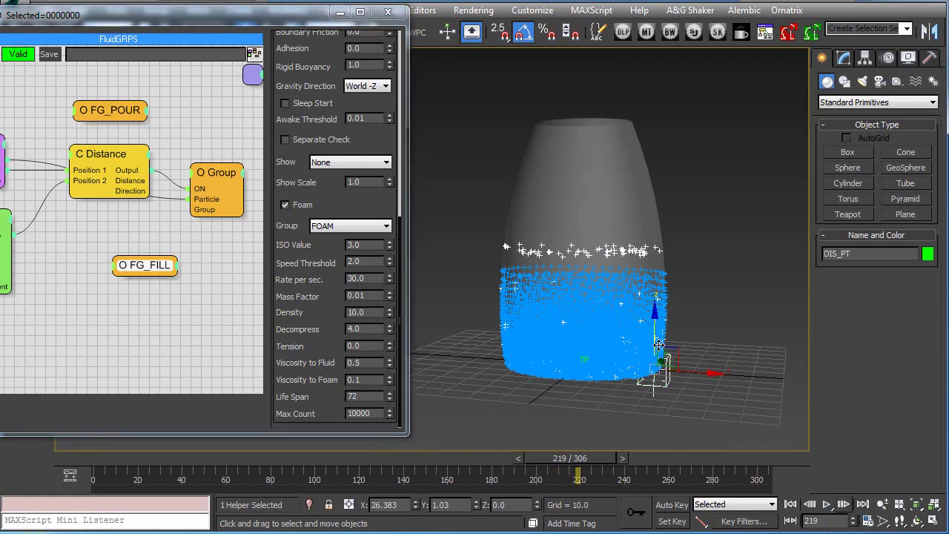
pyautogui.keyDown('shift'); pyautogui.moveTo(655, 337); pyautogui.dragTo(656, 146); pyautogui.keyUp('shift')
pyautogui.click(473, 327)
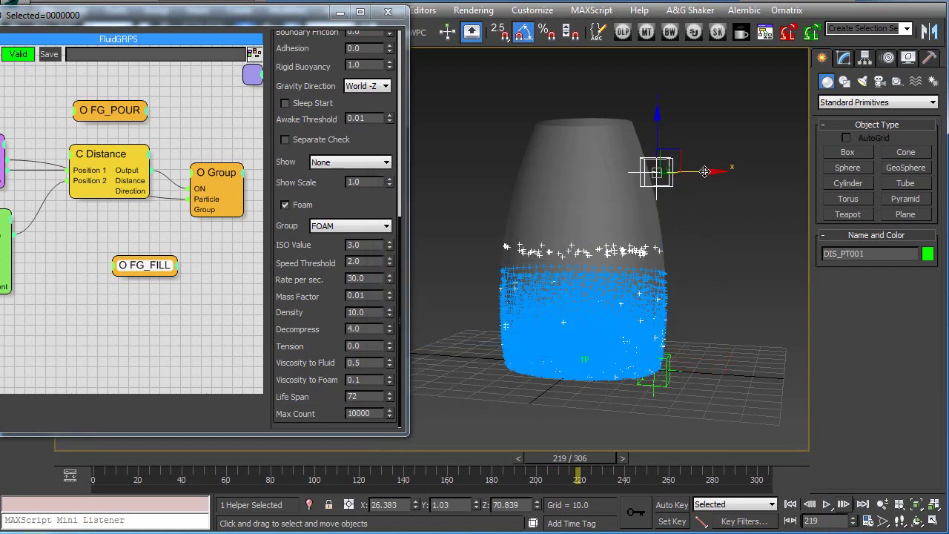
# Move the cloned DIS_PT001 helper to the centre of the vessel's mouth, at X about 1.2 and Z about 84.
pyautogui.moveTo(700, 172)
pyautogui.mouseDown()
pyautogui.moveTo(615, 173)
pyautogui.moveTo(634, 173)
pyautogui.mouseUp()
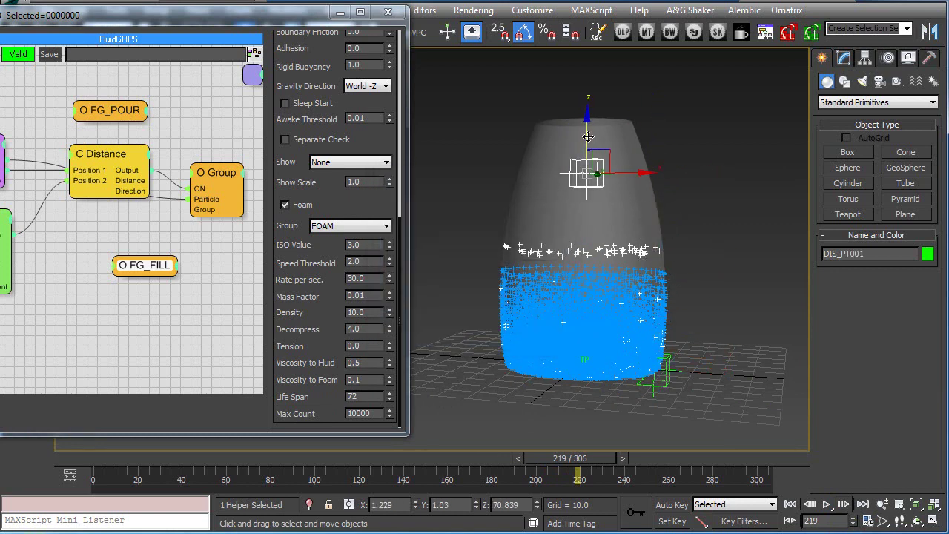
pyautogui.moveTo(587, 137); pyautogui.dragTo(587, 101)
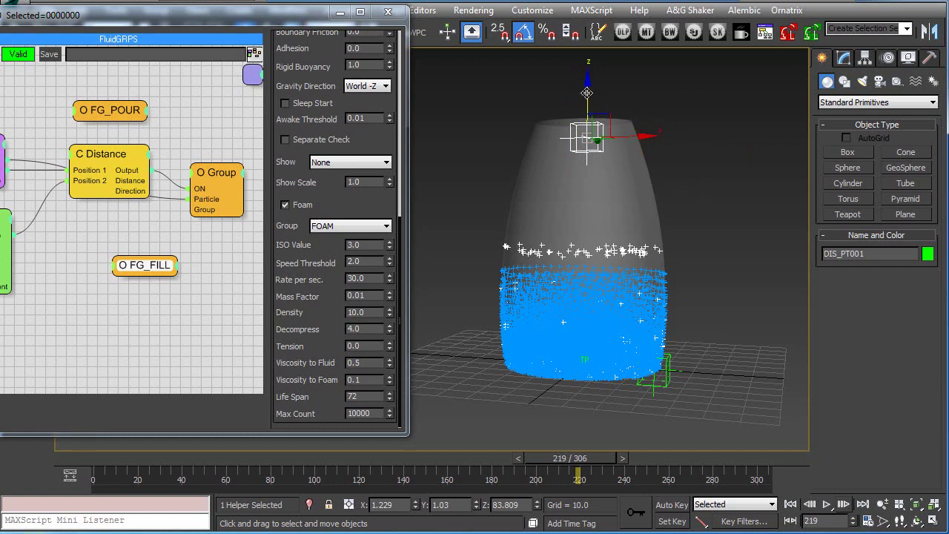
pyautogui.moveTo(586, 93)
pyautogui.mouseDown()
pyautogui.moveTo(586, 126)
pyautogui.moveTo(585, 102)
pyautogui.mouseUp()
# Set FG_FILL's foam Life Span to 50000 and replay the simulation from frame 0.
pyautogui.click(675, 377)
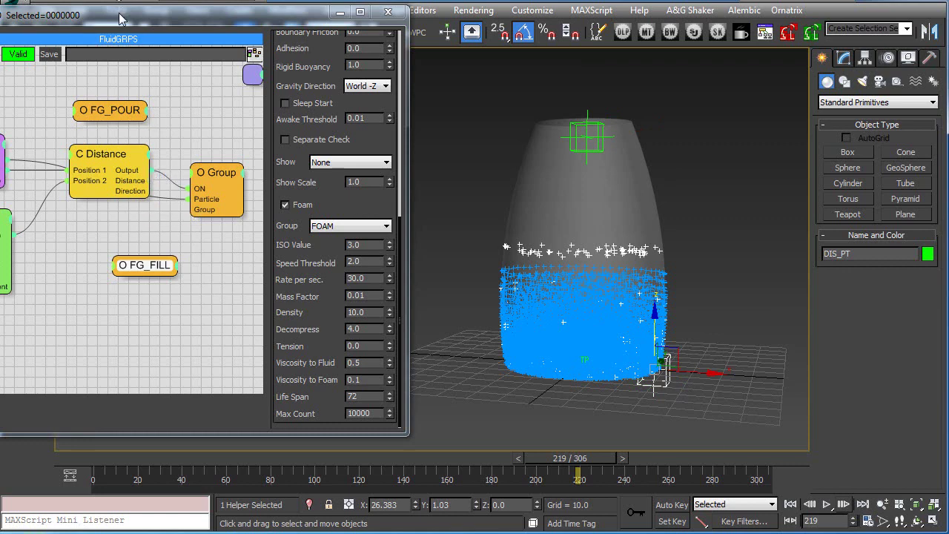
pyautogui.moveTo(119, 15); pyautogui.dragTo(267, 24)
pyautogui.moveTo(235, 231); pyautogui.dragTo(273, 228, button='middle')
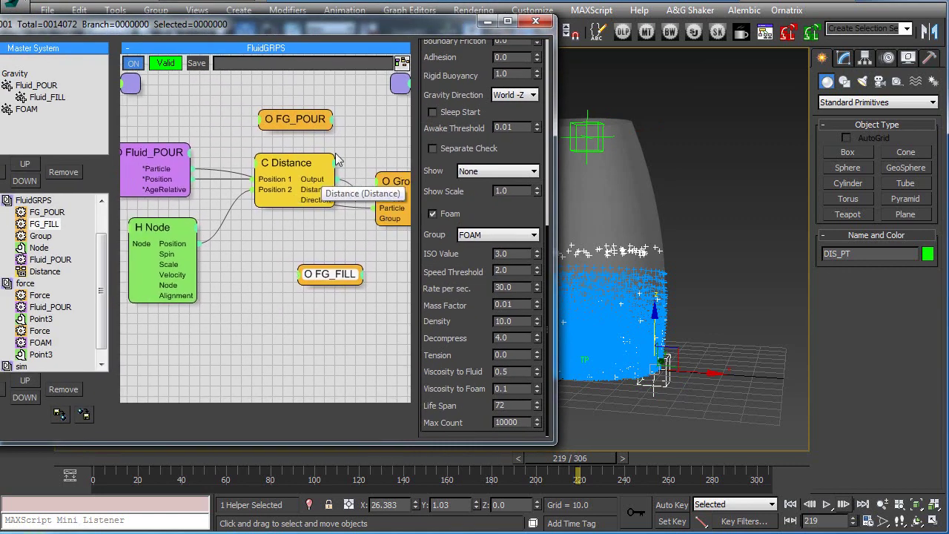
pyautogui.moveTo(384, 26); pyautogui.dragTo(264, 16)
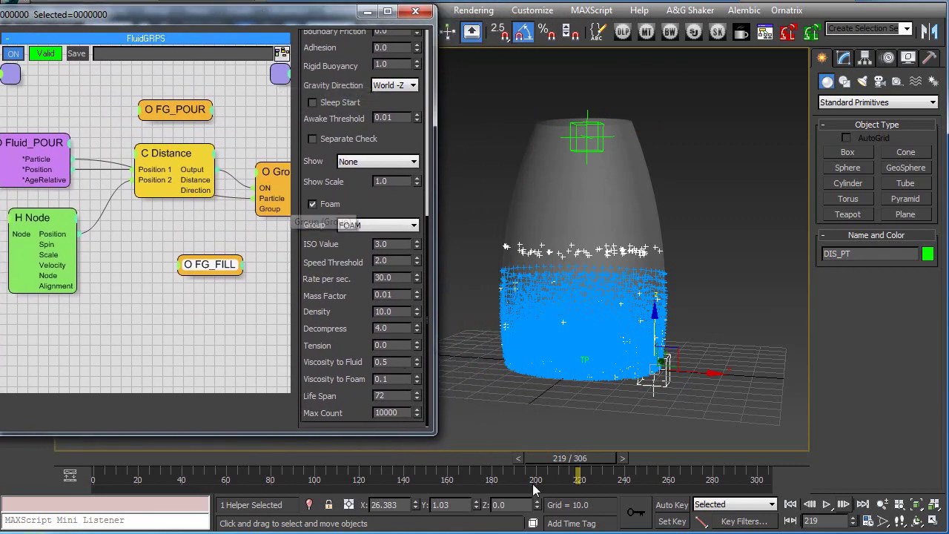
pyautogui.click(790, 504)
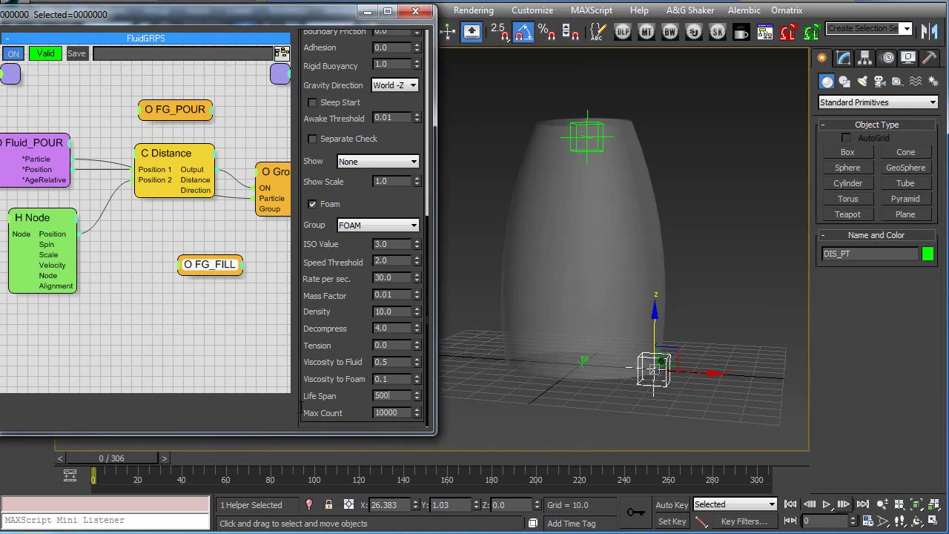
pyautogui.click(826, 504)
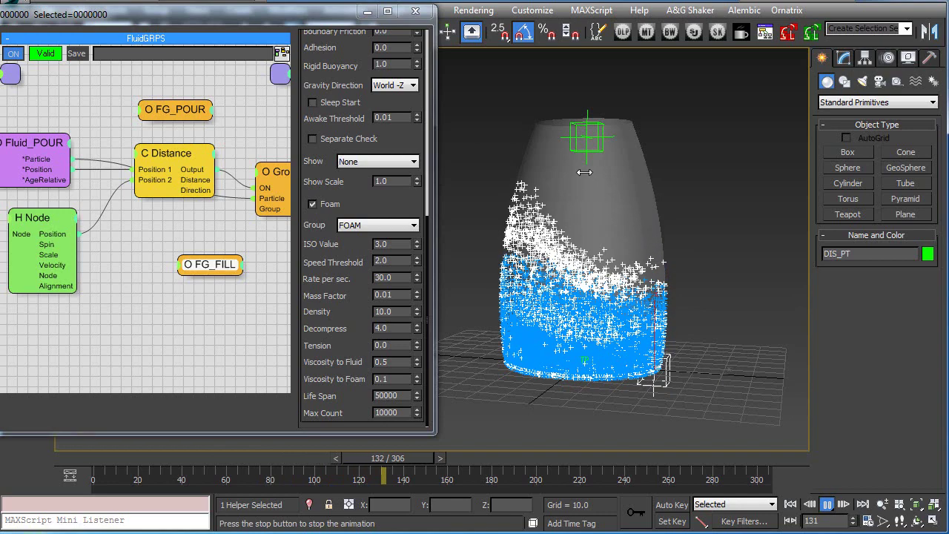
# Set FG_FILL's foam Decompress to 5 and the FOAM group's Force Strength to 250, replaying the simulation from the start.
pyautogui.click(790, 504)
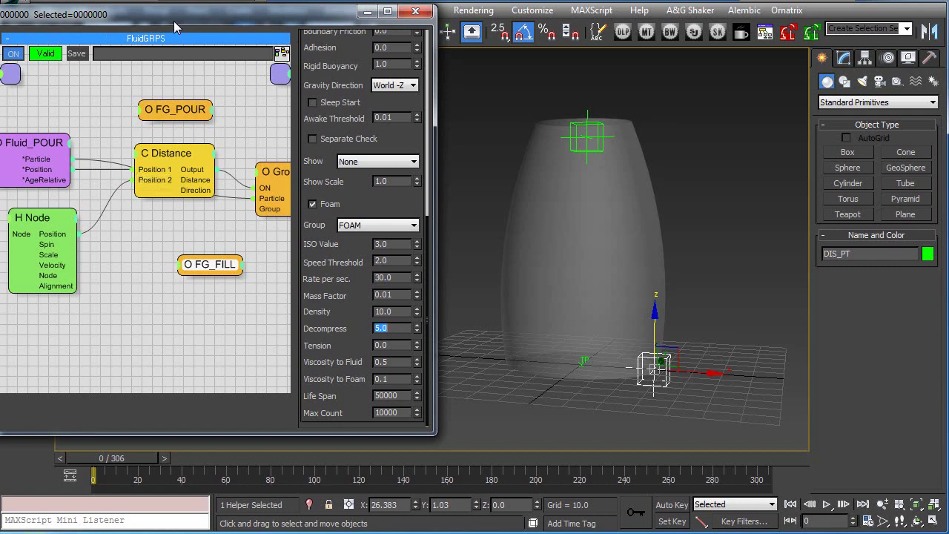
pyautogui.moveTo(175, 27); pyautogui.dragTo(325, 27)
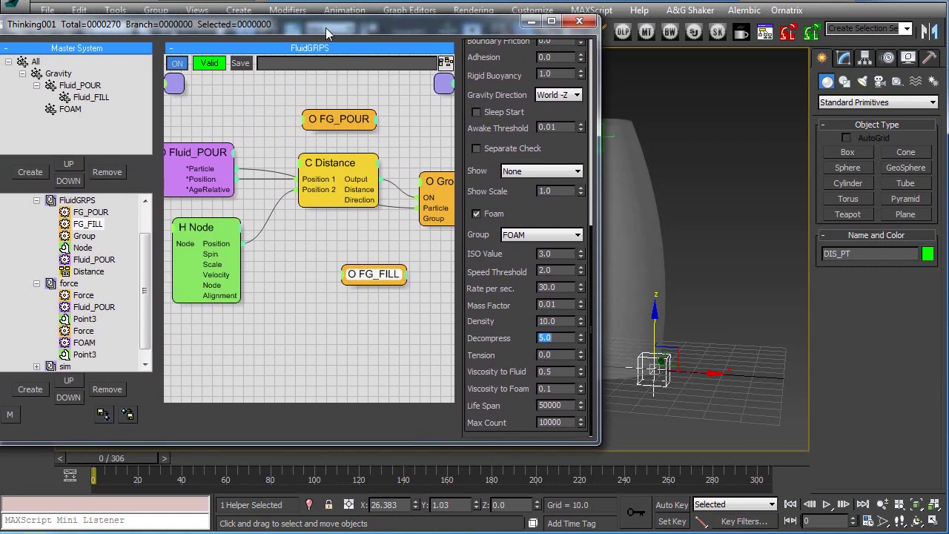
pyautogui.click(68, 284)
pyautogui.click(373, 232)
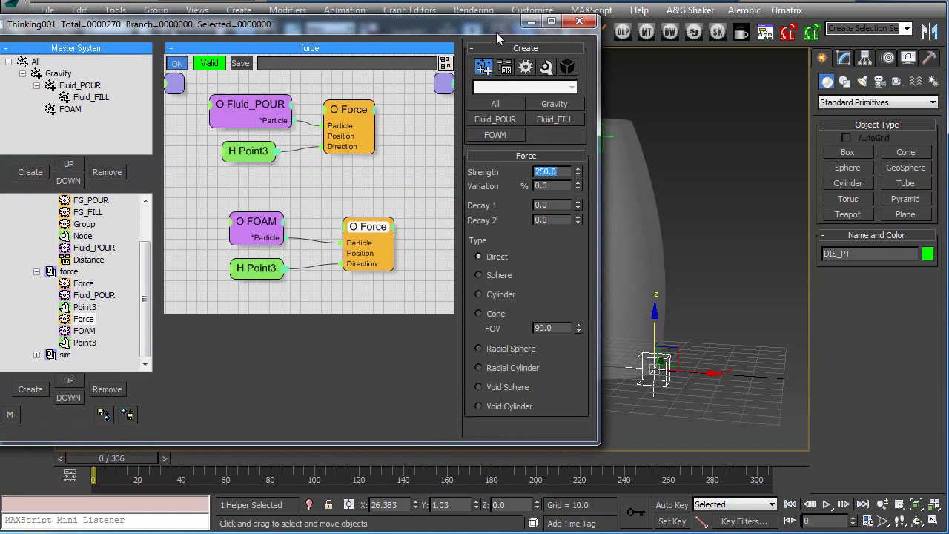
pyautogui.moveTo(498, 37); pyautogui.dragTo(335, 38)
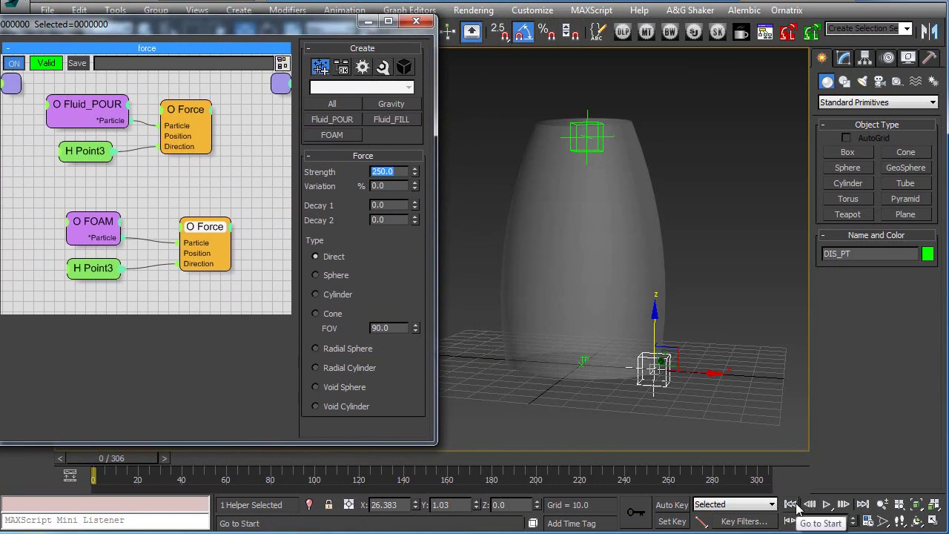
pyautogui.click(826, 505)
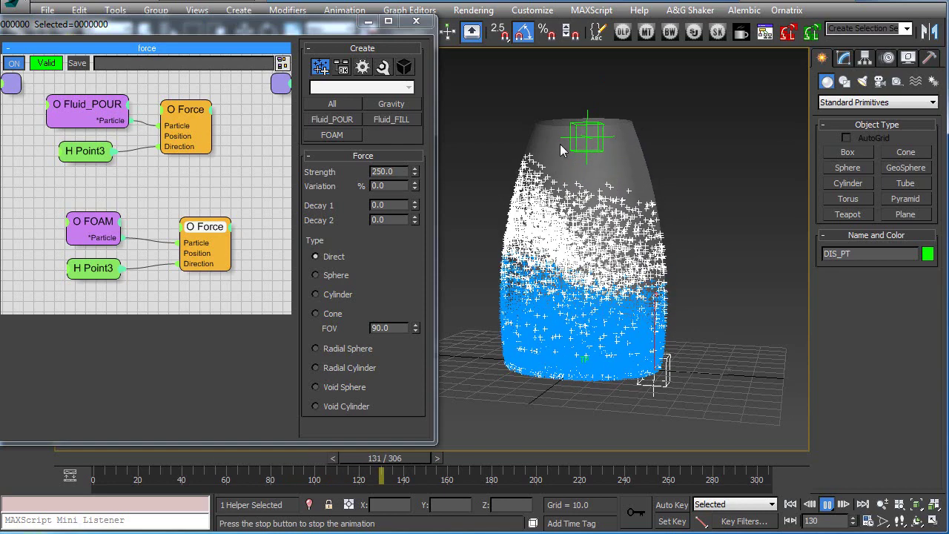
# Return to FG_FILL in FluidGRPS, set its foam Speed Threshold to 1, and replay the simulation from frame 0.
pyautogui.click(790, 504)
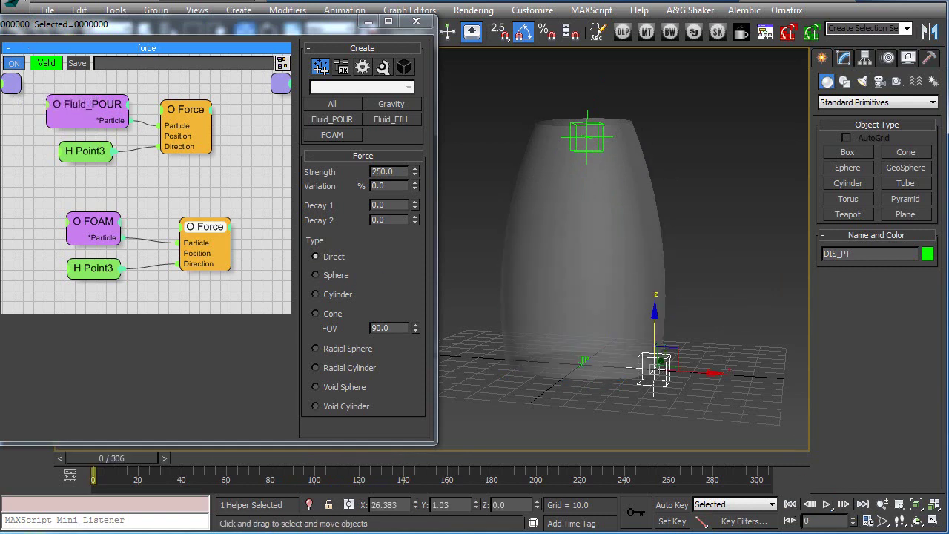
pyautogui.moveTo(212, 322); pyautogui.dragTo(175, 319, button='middle')
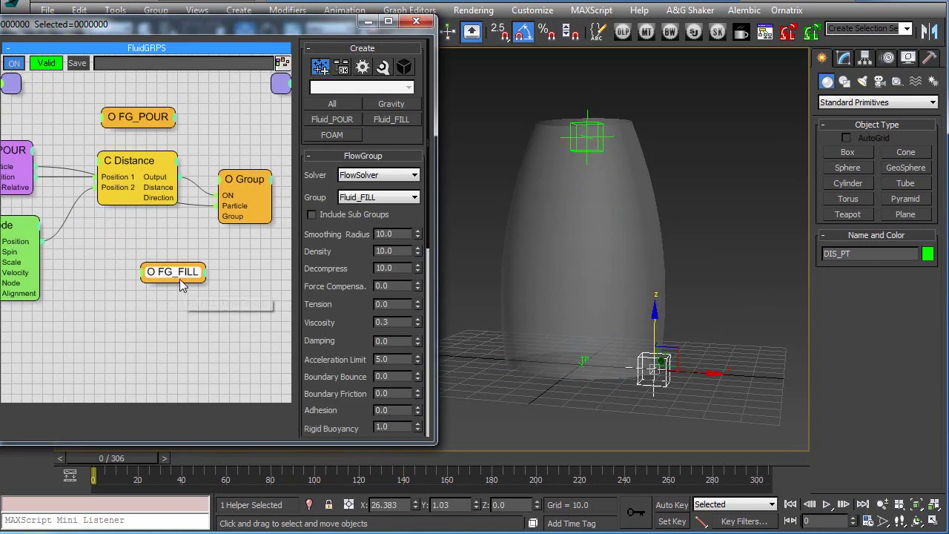
pyautogui.scroll(-5, 331, 389)
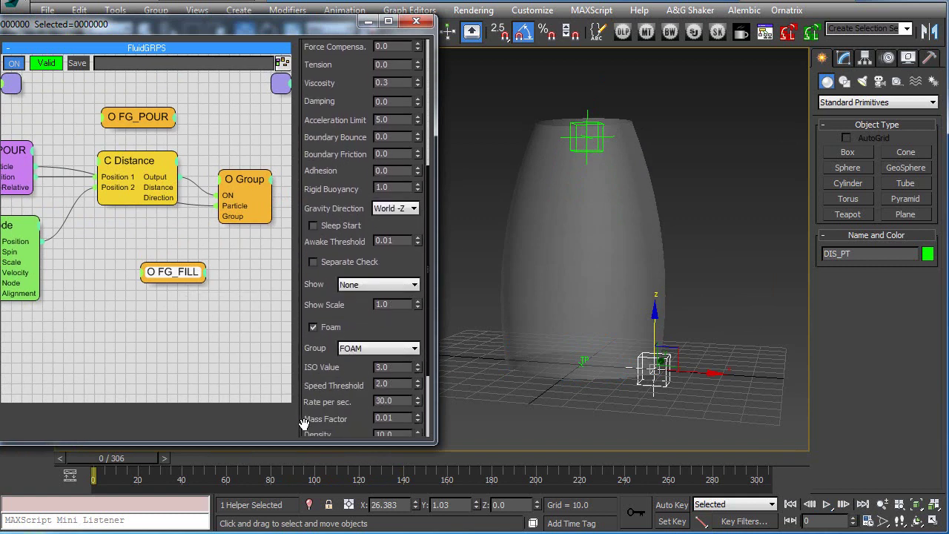
pyautogui.moveTo(304, 424); pyautogui.dragTo(313, 321)
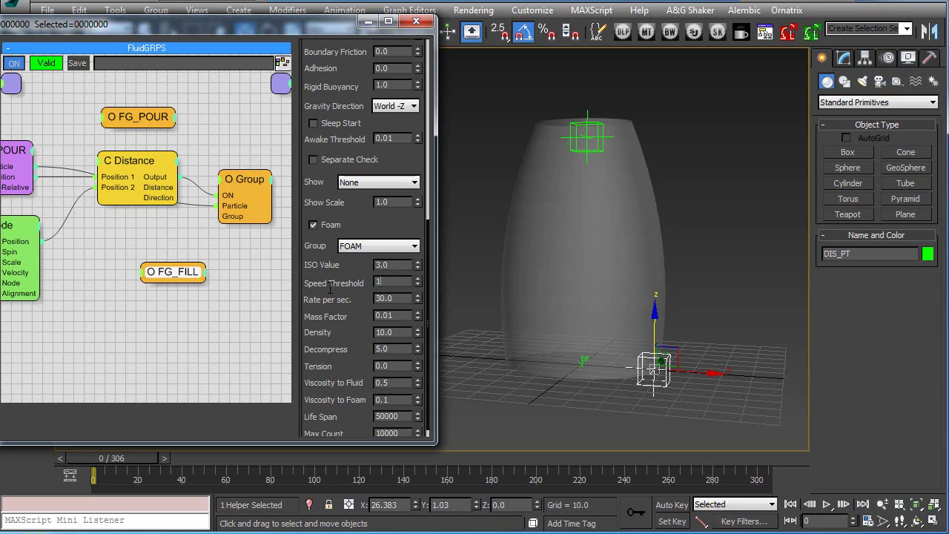
pyautogui.click(827, 505)
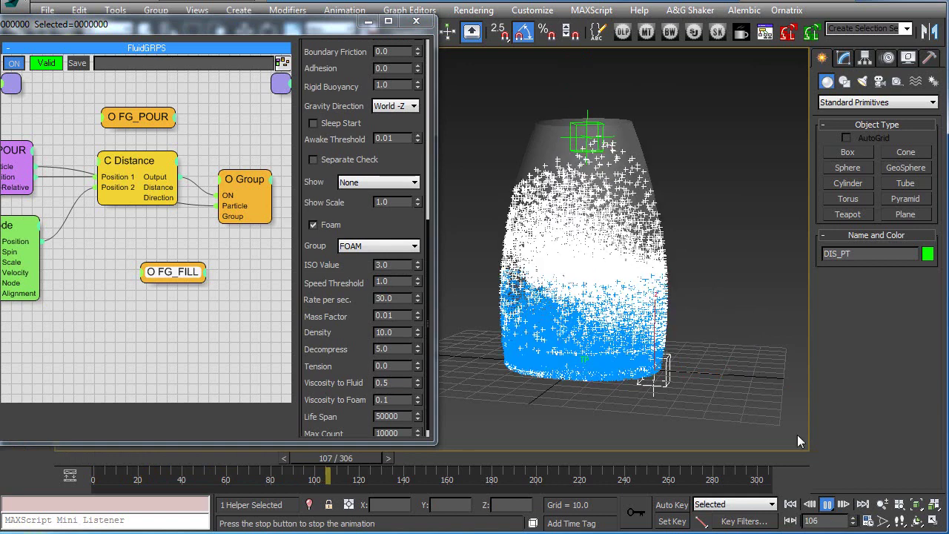
# Set FG_FILL's foam Rate per sec. to 40 and Max Count to 20000, and run the simulation again from the start.
pyautogui.click(790, 504)
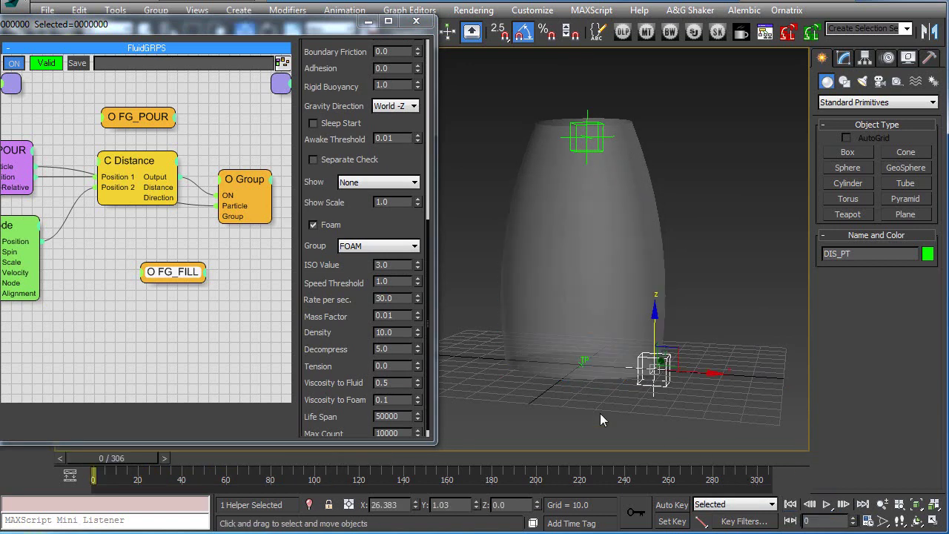
pyautogui.doubleClick(399, 298)
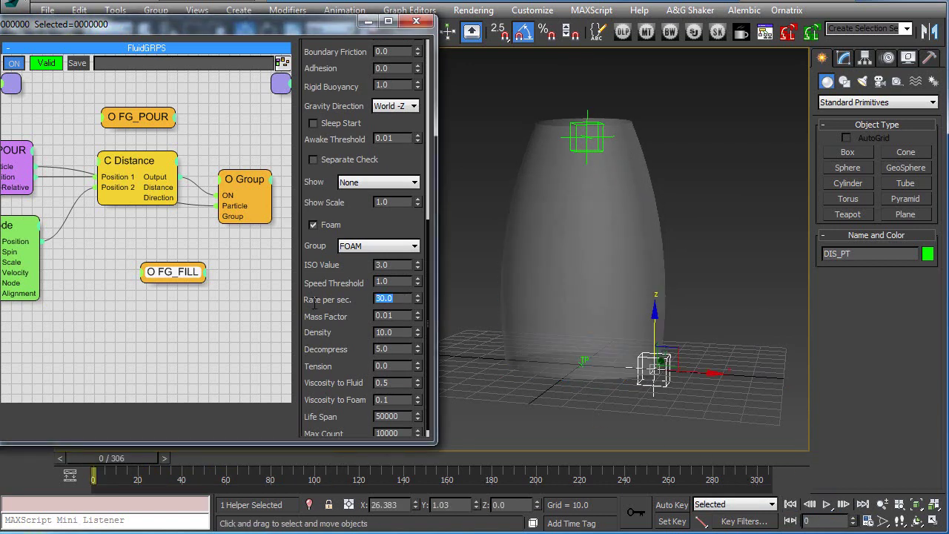
pyautogui.scroll(-1, 313, 326)
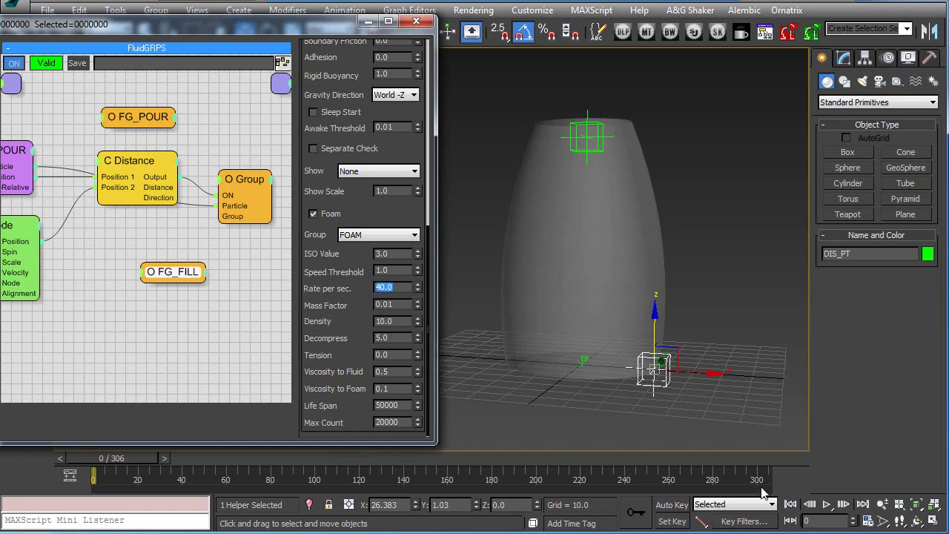
pyautogui.click(826, 503)
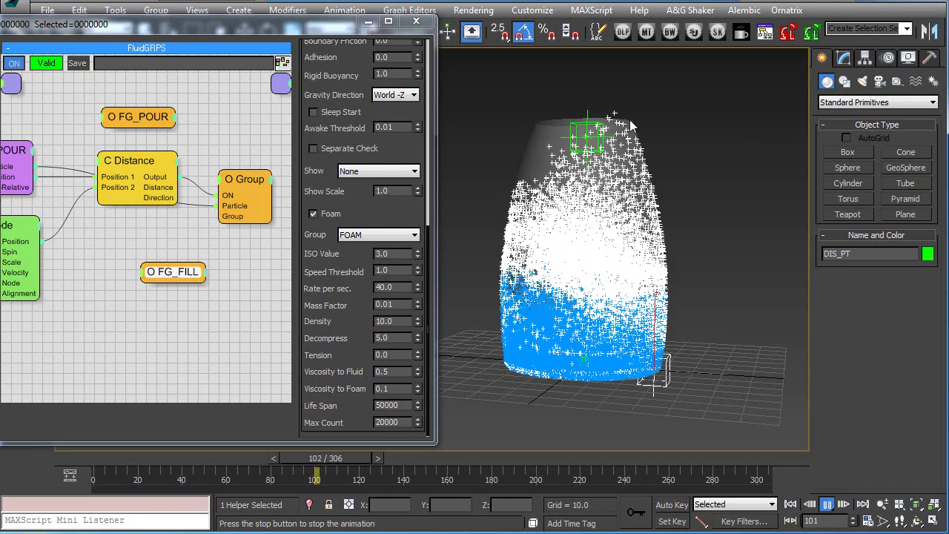
# Try a foam Decompress of 6 on FG_FILL, replay the simulation, and rewind to frame 0.
pyautogui.click(790, 504)
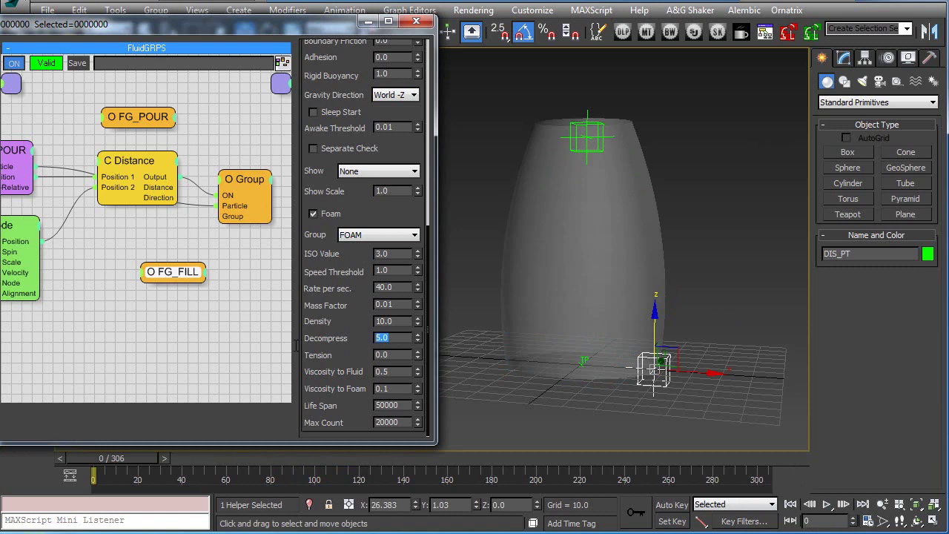
pyautogui.click(824, 504)
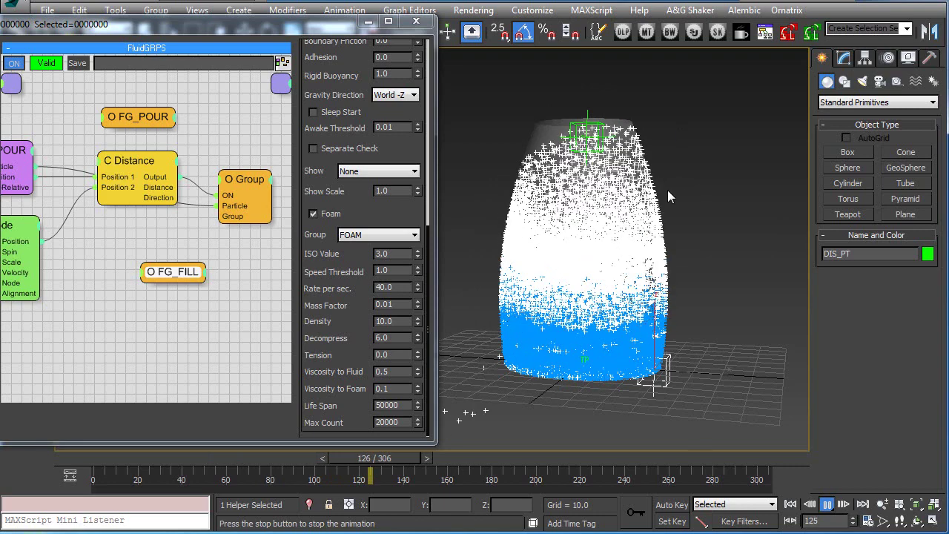
pyautogui.click(790, 504)
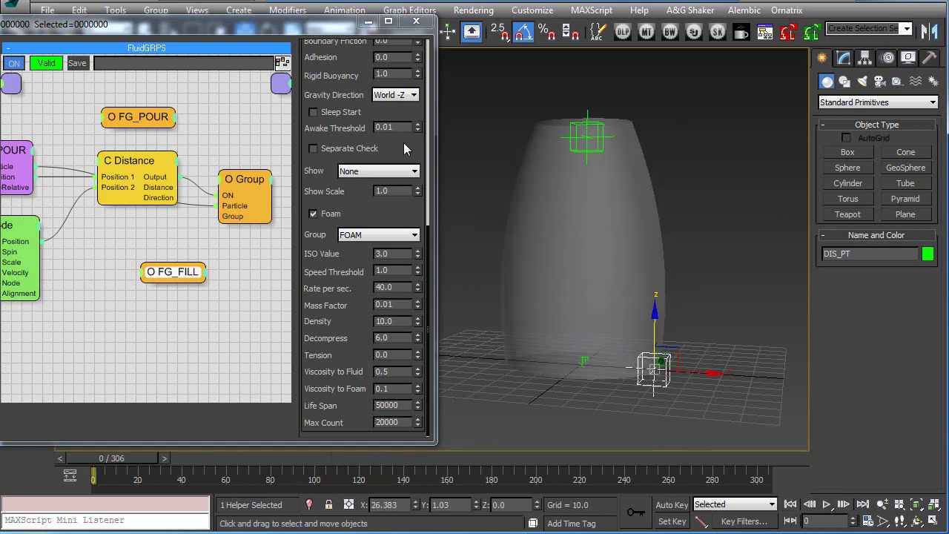
# Set FG_FILL's foam Decompress to 5, select the DIS_PT001 helper, and widen the Thinking window to show the whole network.
pyautogui.click(587, 123)
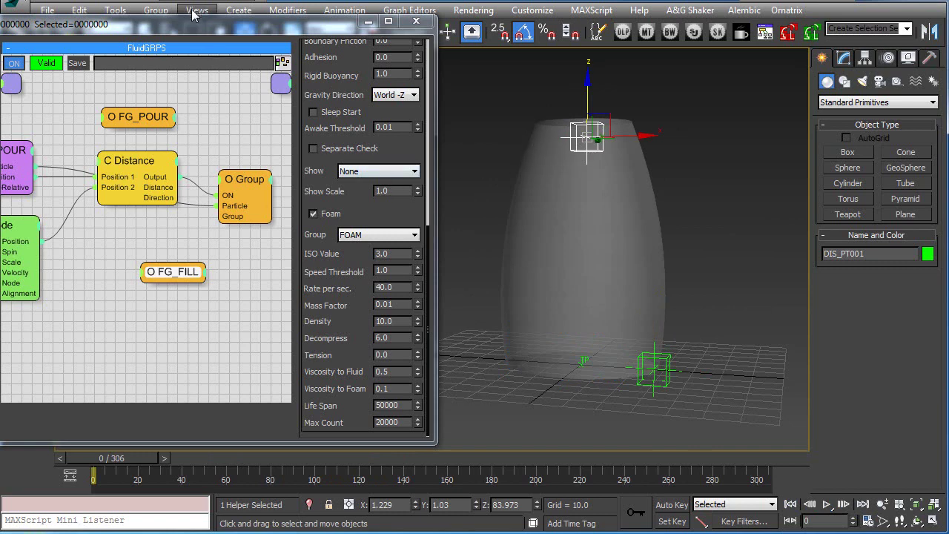
pyautogui.moveTo(192, 26); pyautogui.dragTo(387, 28)
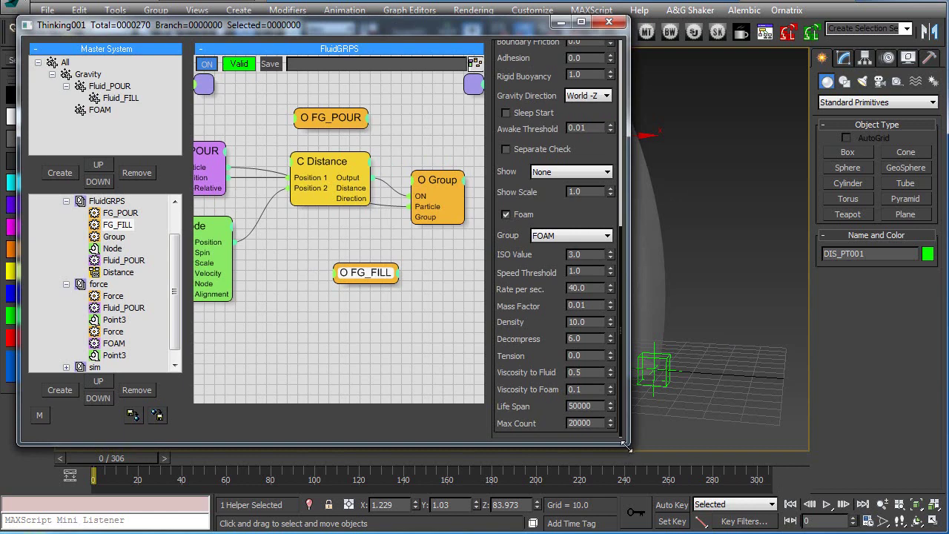
pyautogui.moveTo(627, 443); pyautogui.dragTo(797, 440)
pyautogui.scroll(1, 178, 223)
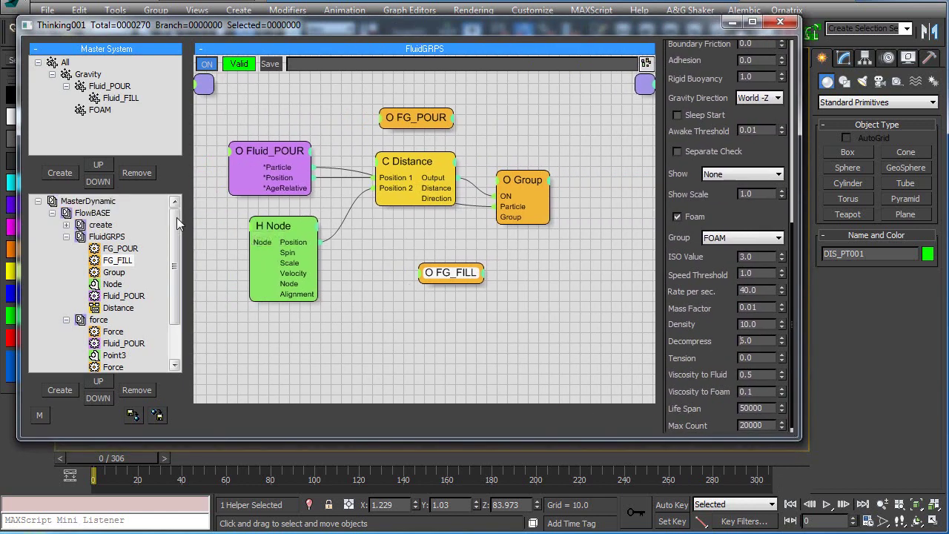
# Collapse the FluidGRPS and force sets and create a new dynamic set under FlowBASE.
pyautogui.click(65, 237)
pyautogui.click(66, 249)
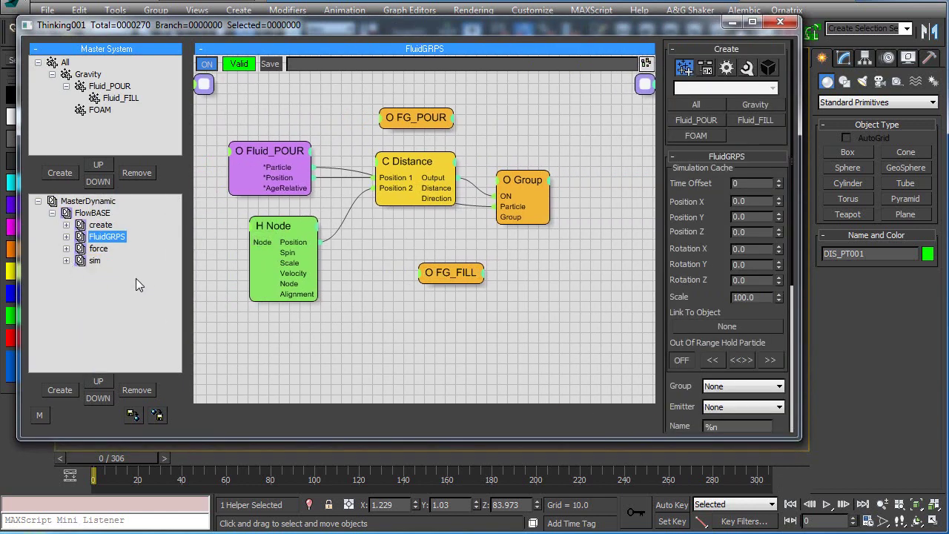
pyautogui.click(93, 261)
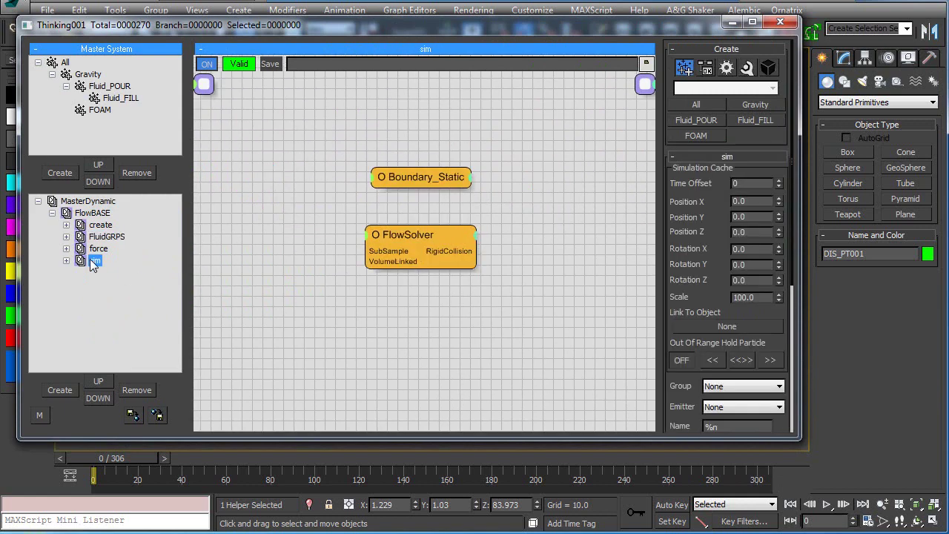
pyautogui.click(88, 214)
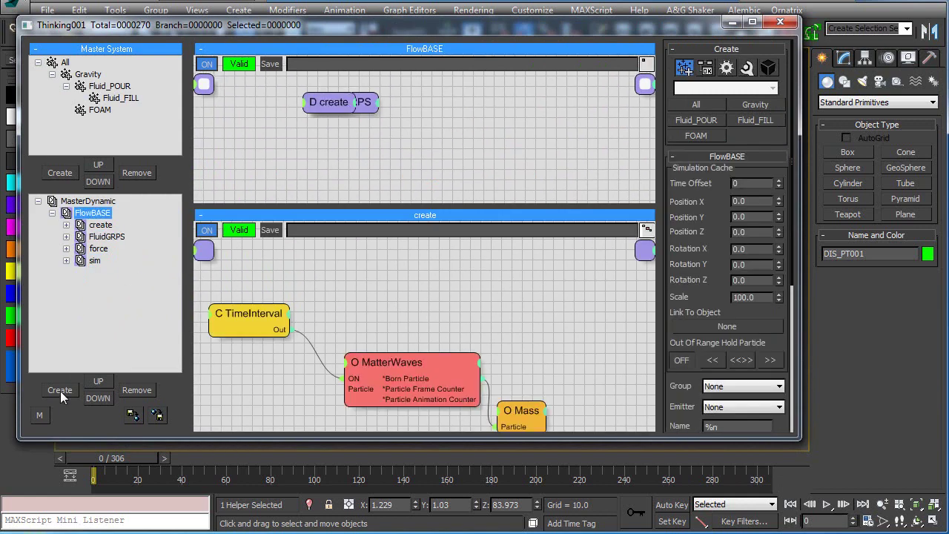
pyautogui.click(60, 390)
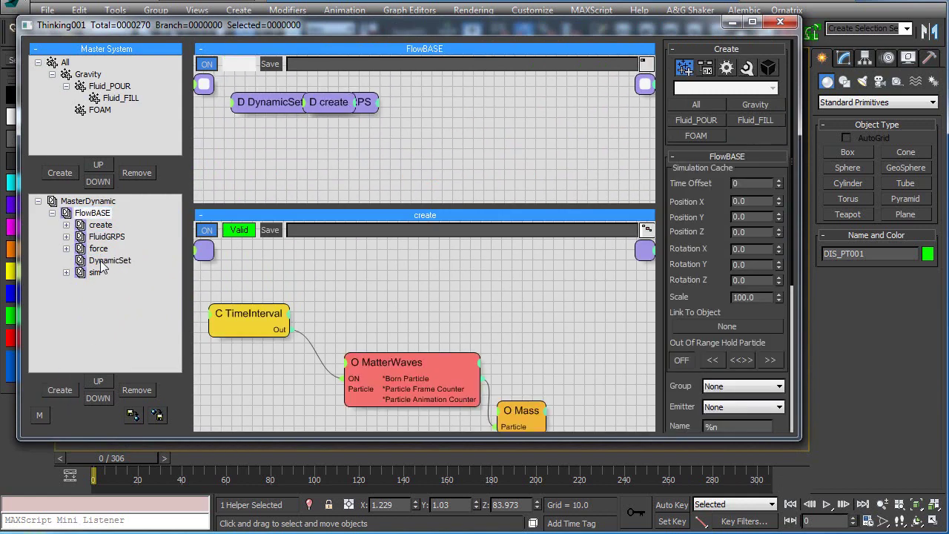
# Move the new dynamic set between FluidGRPS and force and rename it Kill_Foam.
pyautogui.click(100, 260)
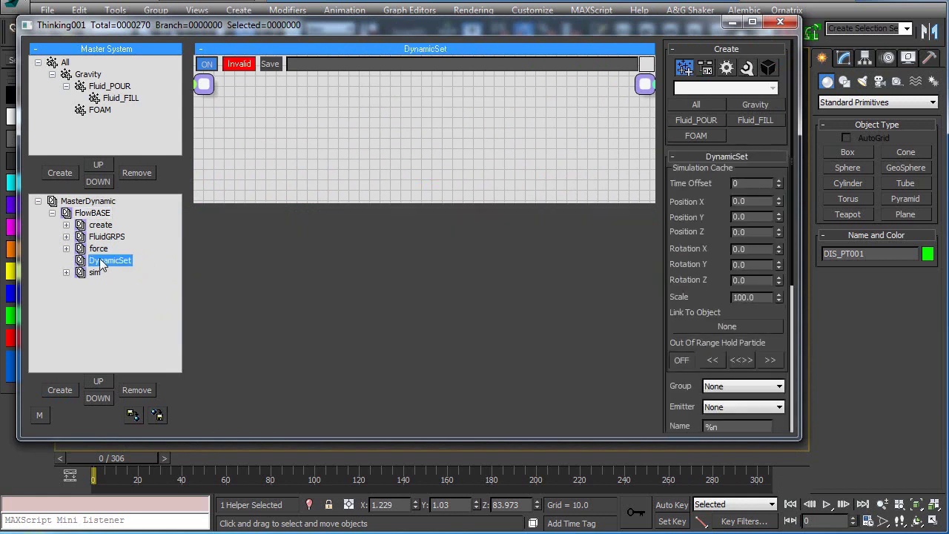
pyautogui.moveTo(100, 260); pyautogui.dragTo(99, 249)
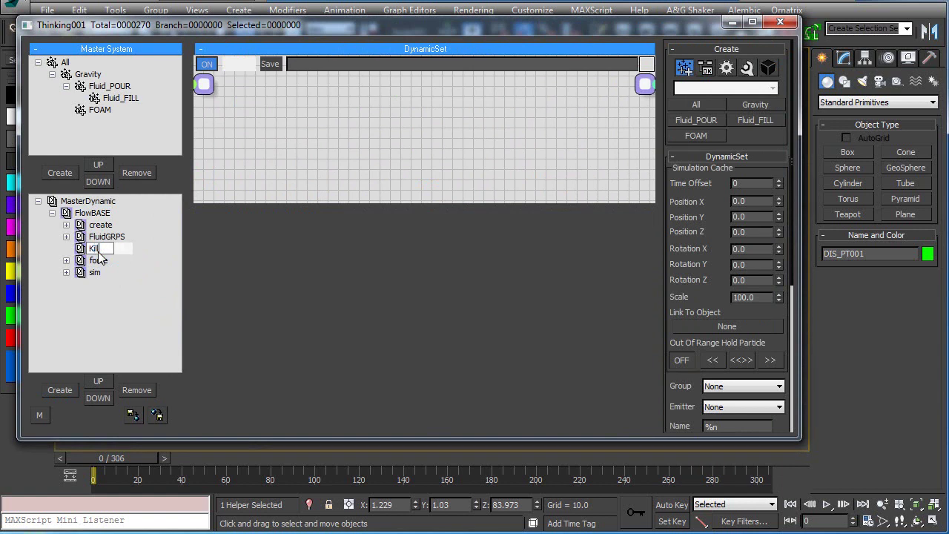
pyautogui.write('m')
pyautogui.press('Return')
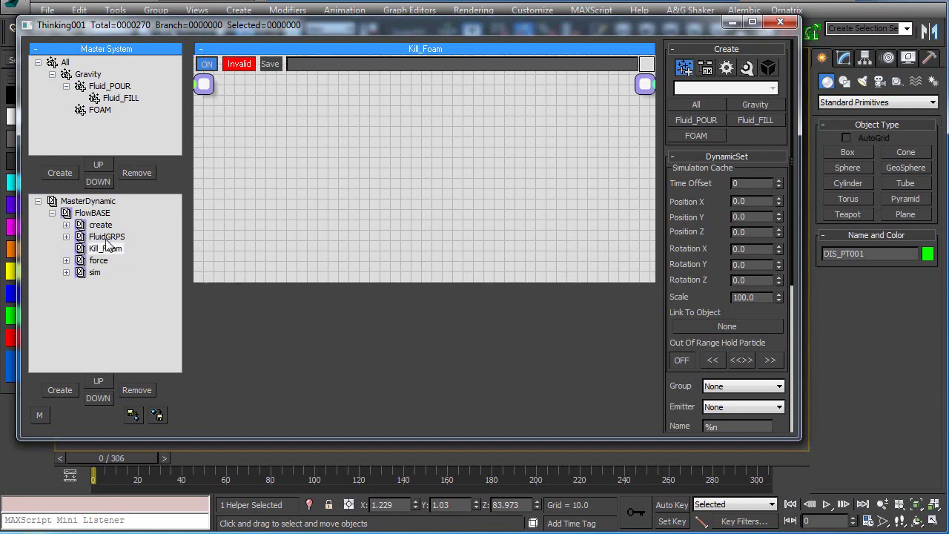
# In FluidGRPS, move FG_POUR and FG_FILL away from the distance network and collapse the Node helper.
pyautogui.click(106, 236)
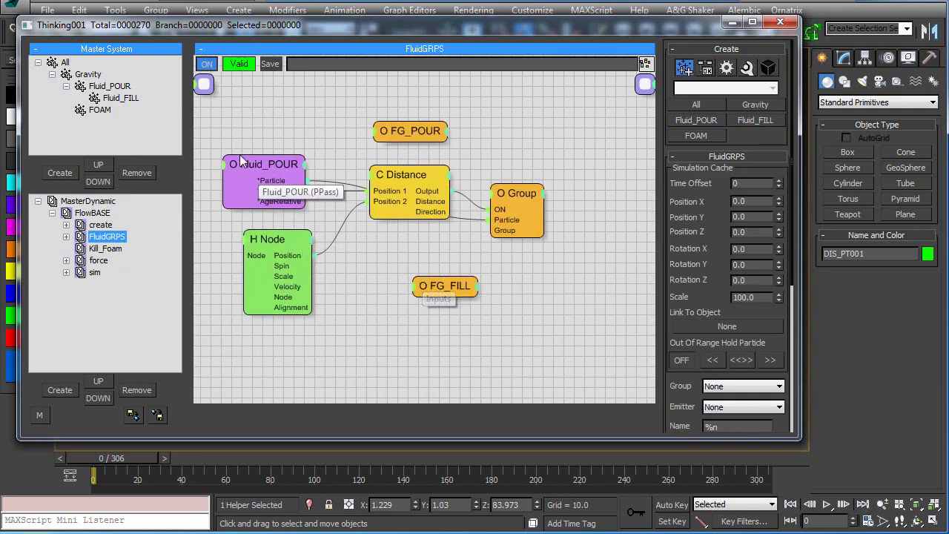
pyautogui.moveTo(233, 148); pyautogui.dragTo(546, 249)
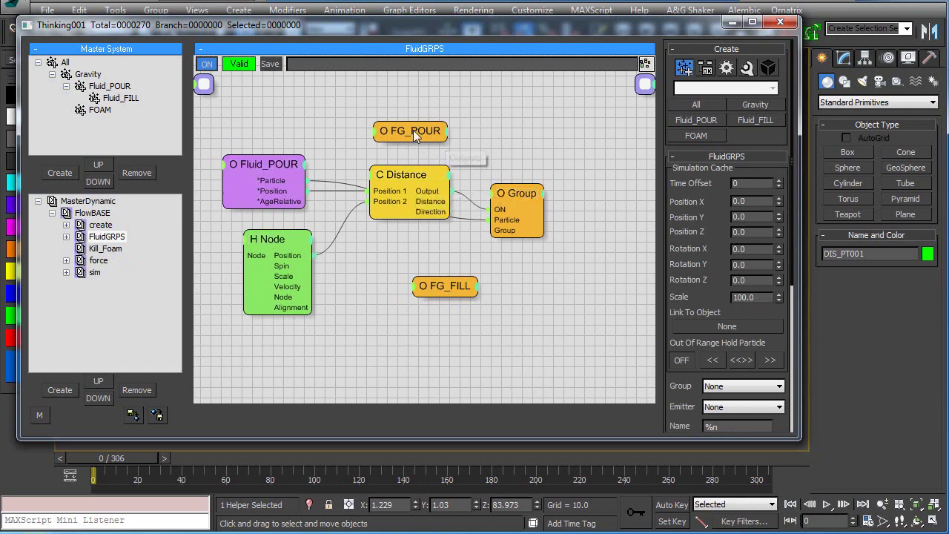
pyautogui.moveTo(413, 129); pyautogui.dragTo(417, 92)
pyautogui.moveTo(436, 285); pyautogui.dragTo(436, 323)
pyautogui.click(295, 255)
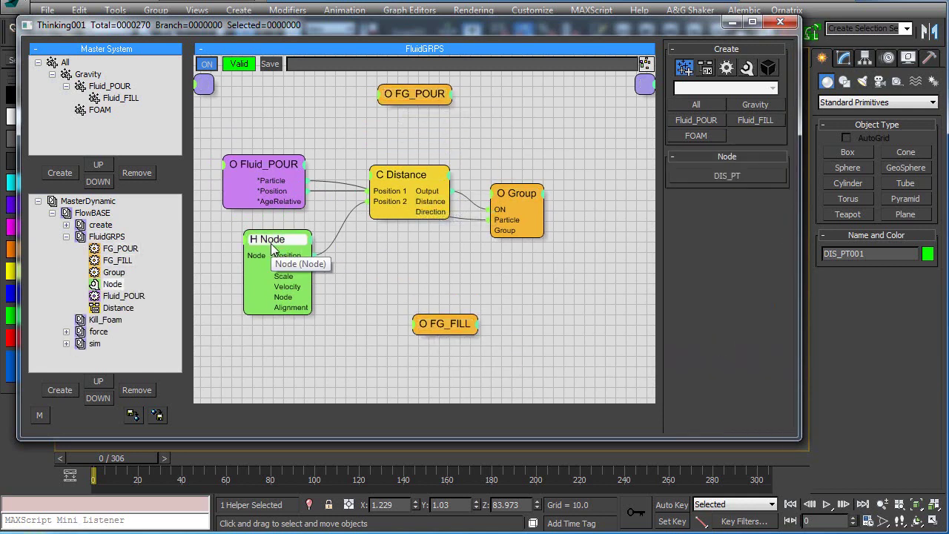
pyautogui.doubleClick(268, 244)
# Copy the linked Fluid_POUR, Node, Distance and Group operators from FluidGRPS into the Kill_Foam set.
pyautogui.moveTo(228, 122); pyautogui.dragTo(559, 268)
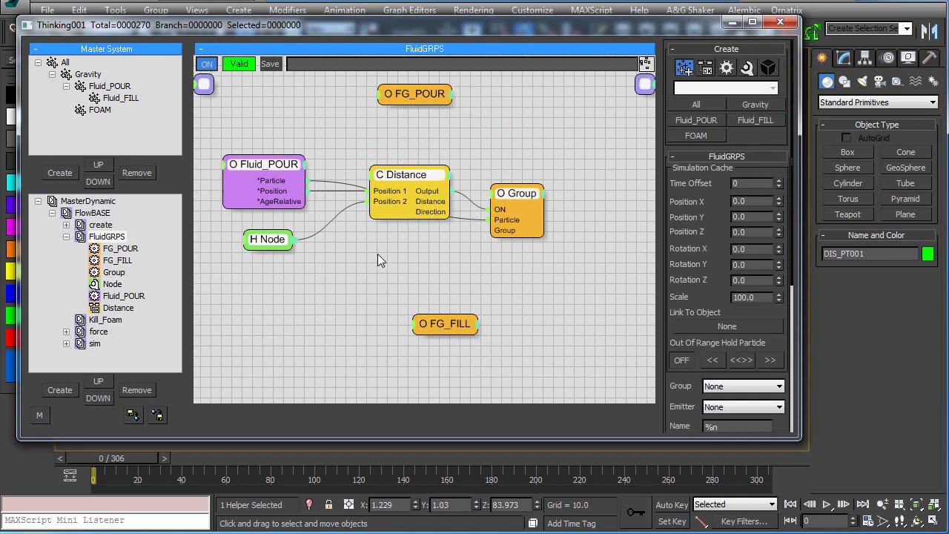
pyautogui.rightClick(303, 253)
pyautogui.click(345, 384)
pyautogui.click(90, 322)
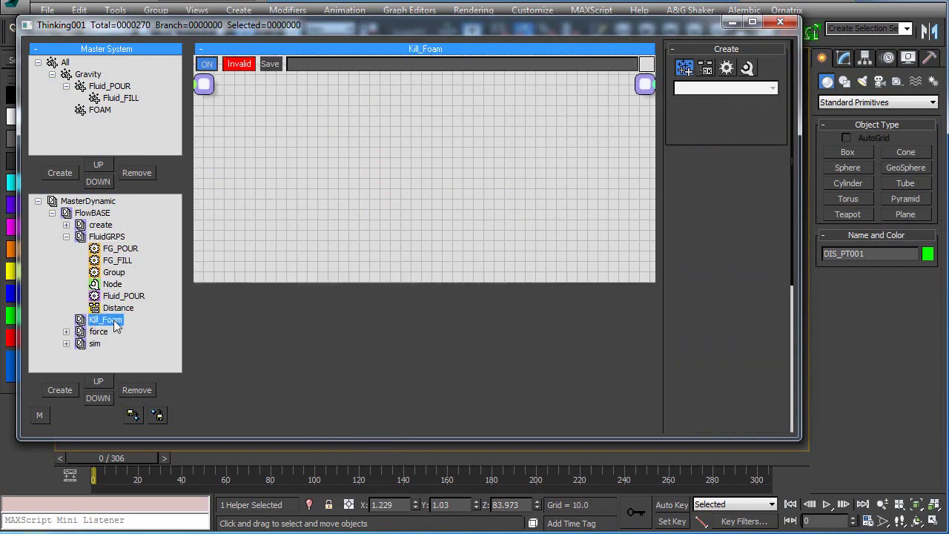
pyautogui.rightClick(297, 157)
pyautogui.click(261, 302)
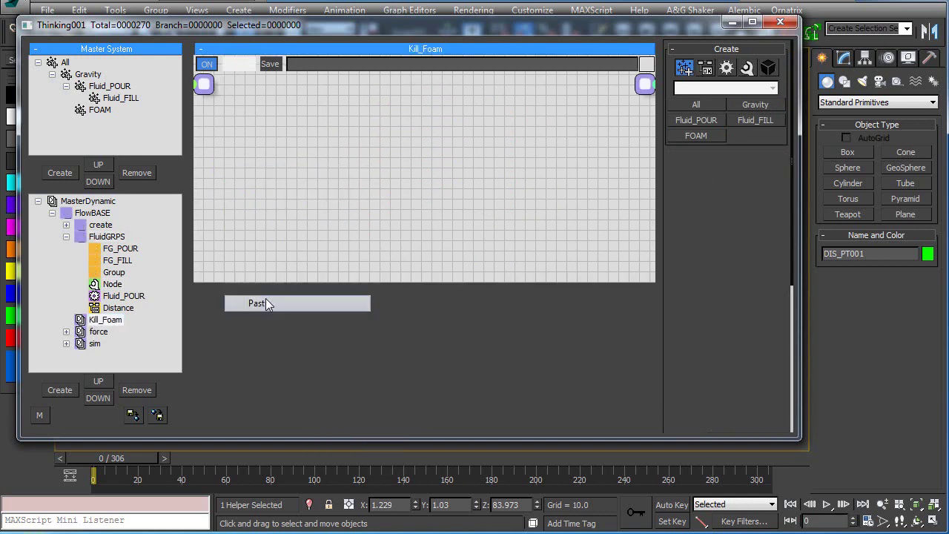
# Raise the DIS_PT001 helper above the vessel's mouth to a Z of about 98.8 and rename it Foam_Killer.
pyautogui.click(294, 224)
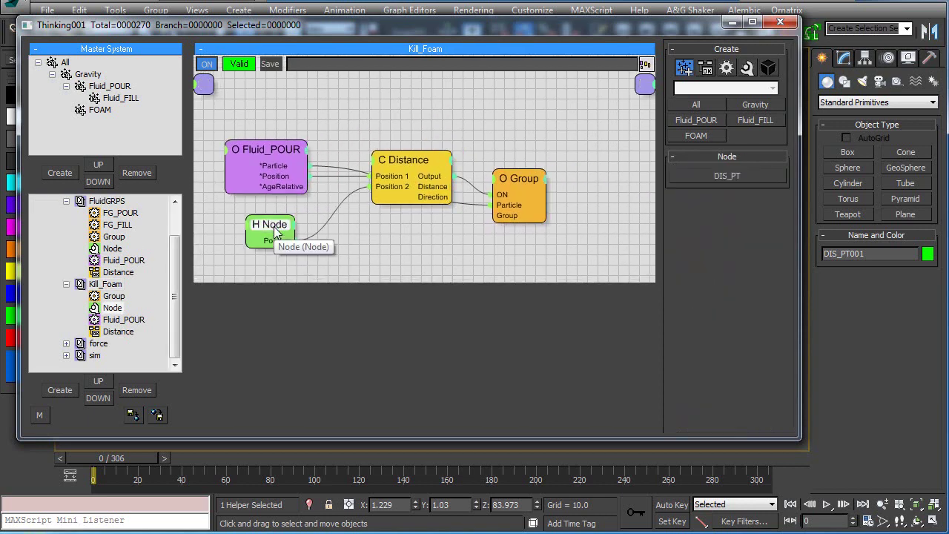
pyautogui.moveTo(799, 269); pyautogui.dragTo(567, 264)
pyautogui.moveTo(665, 188); pyautogui.dragTo(757, 225, button='middle')
pyautogui.moveTo(346, 137); pyautogui.dragTo(457, 131, button='middle')
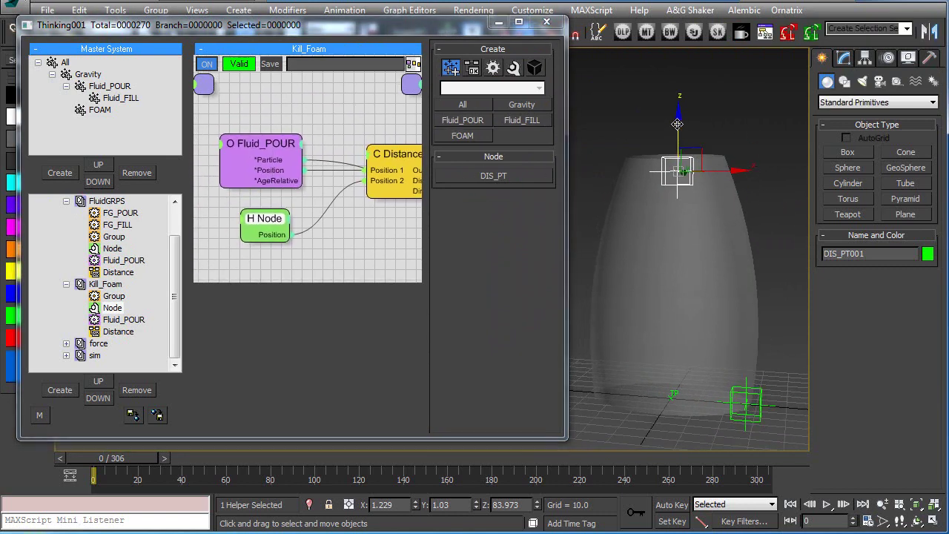
pyautogui.moveTo(679, 132); pyautogui.dragTo(630, 93)
pyautogui.click(630, 93)
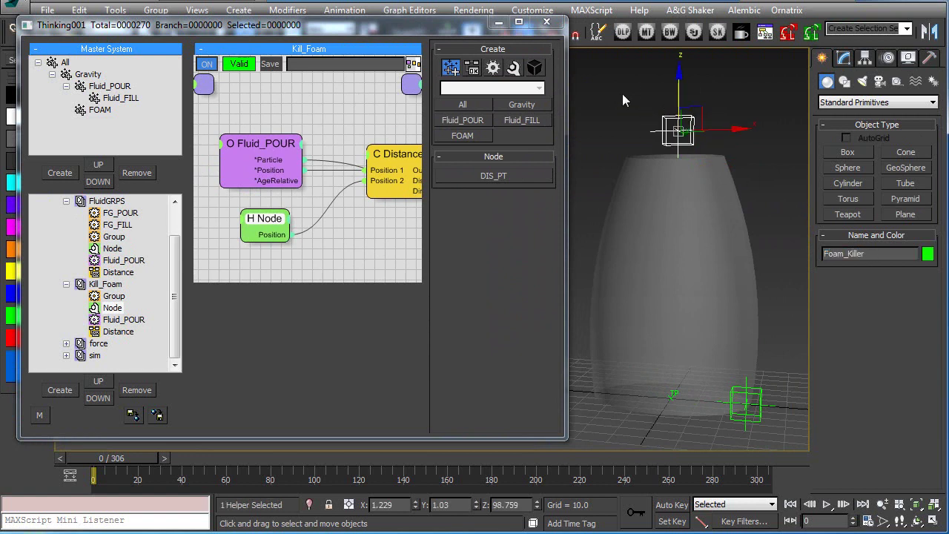
# Assign Foam_Killer to the Node in Kill_Foam and switch the set's Fluid_POUR particle pass to the FOAM group.
pyautogui.click(678, 134)
pyautogui.click(304, 113)
pyautogui.click(245, 156)
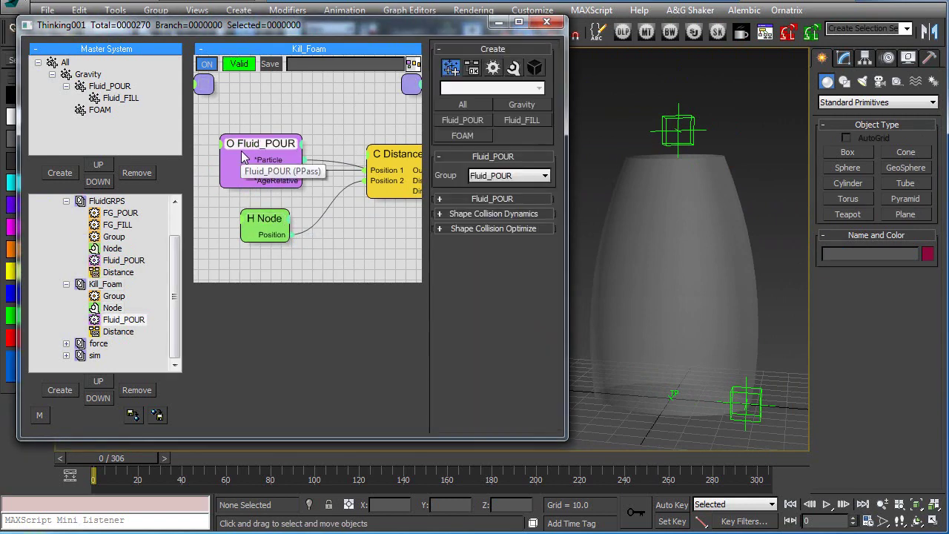
pyautogui.click(502, 175)
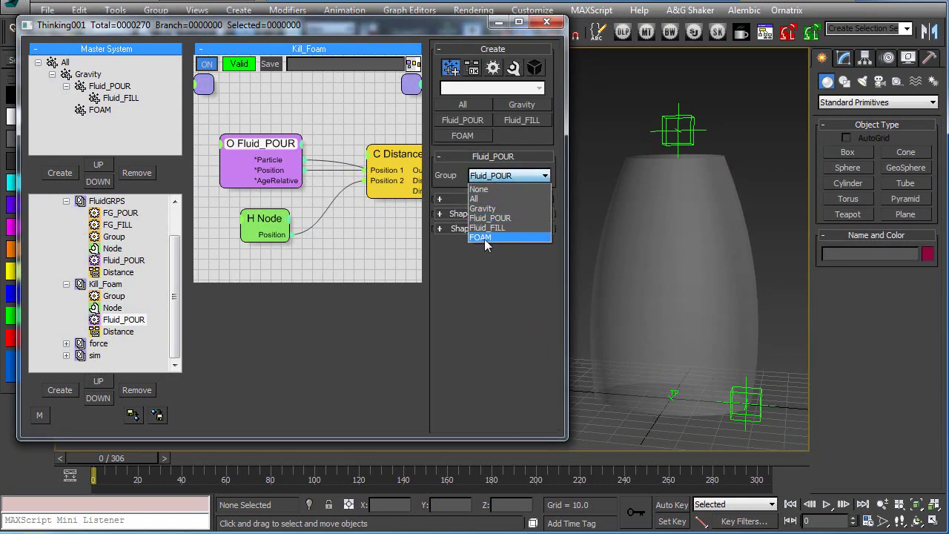
pyautogui.click(483, 239)
# Add a ParticleDie operator to Kill_Foam and place it below the Group operator.
pyautogui.moveTo(389, 116); pyautogui.dragTo(334, 141, button='middle')
pyautogui.click(368, 181)
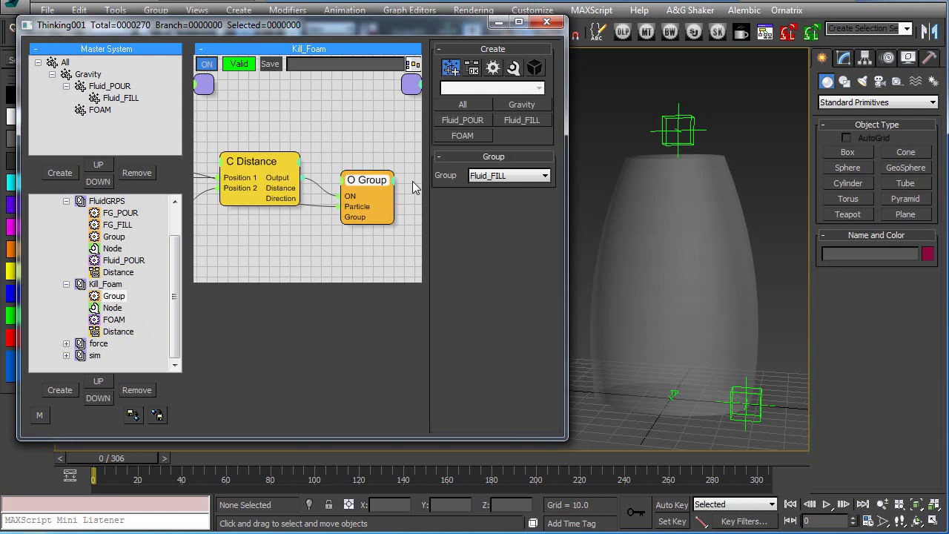
pyautogui.moveTo(564, 316); pyautogui.dragTo(779, 316)
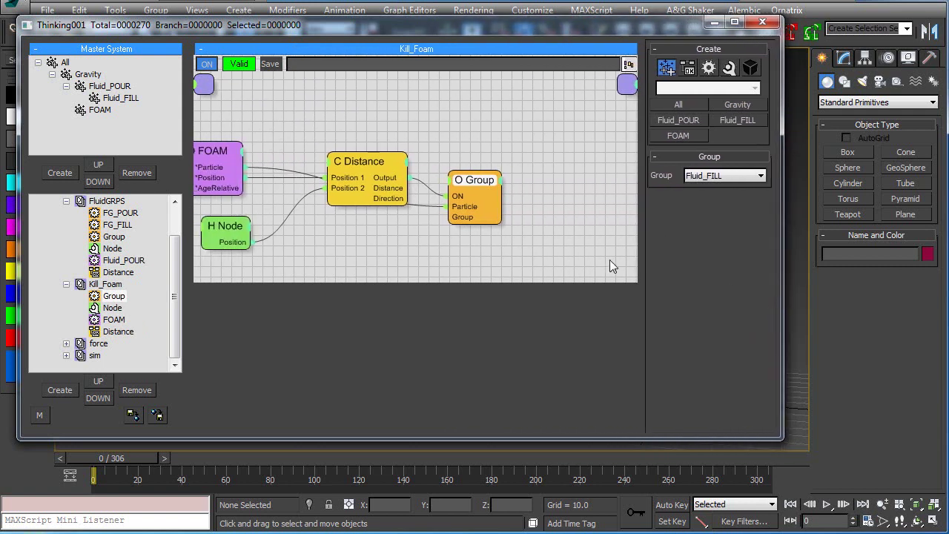
pyautogui.click(441, 218)
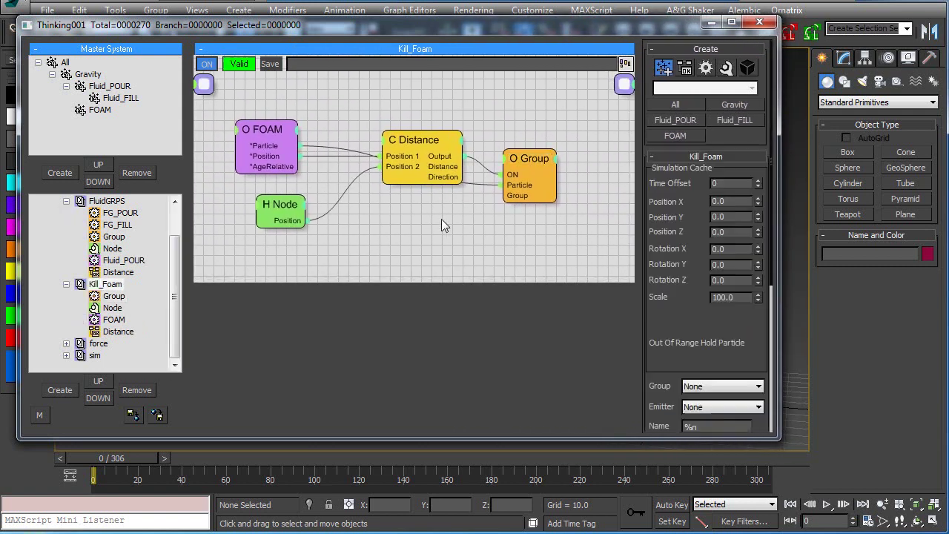
pyautogui.rightClick(401, 224)
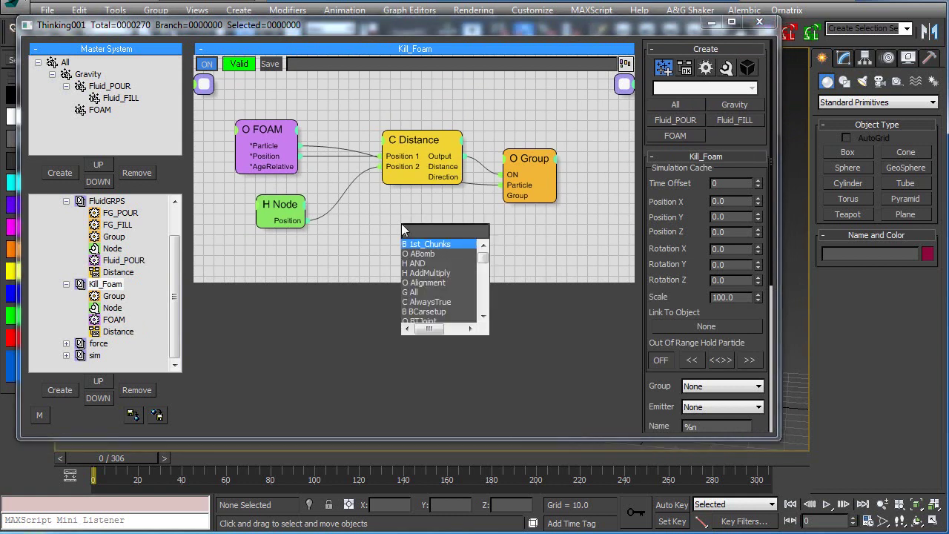
pyautogui.write('partic')
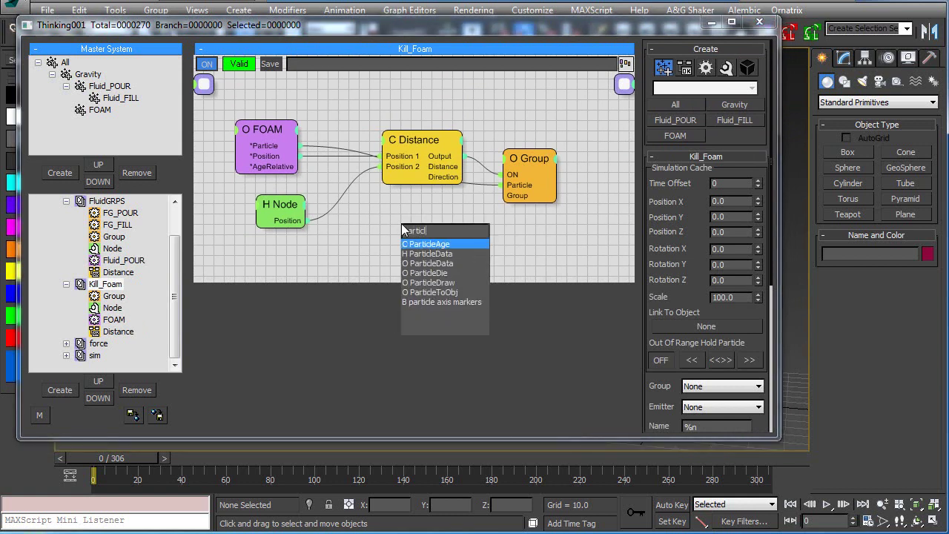
pyautogui.write('l')
pyautogui.click(427, 272)
pyautogui.moveTo(452, 236); pyautogui.dragTo(541, 236)
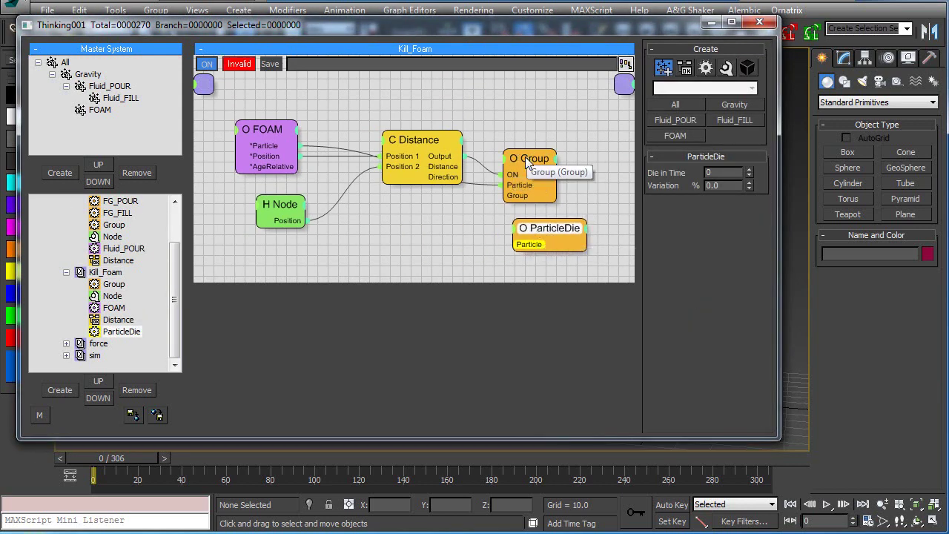
# Nudge the Group operator clear of ParticleDie and expose ParticleDie's ON input.
pyautogui.moveTo(528, 161); pyautogui.dragTo(538, 158)
pyautogui.click(546, 237)
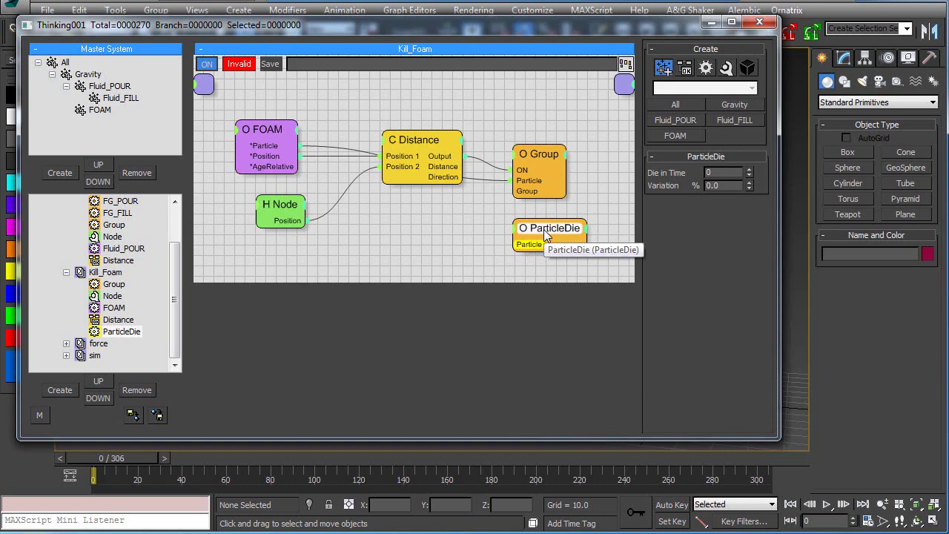
pyautogui.rightClick(546, 235)
pyautogui.moveTo(523, 370)
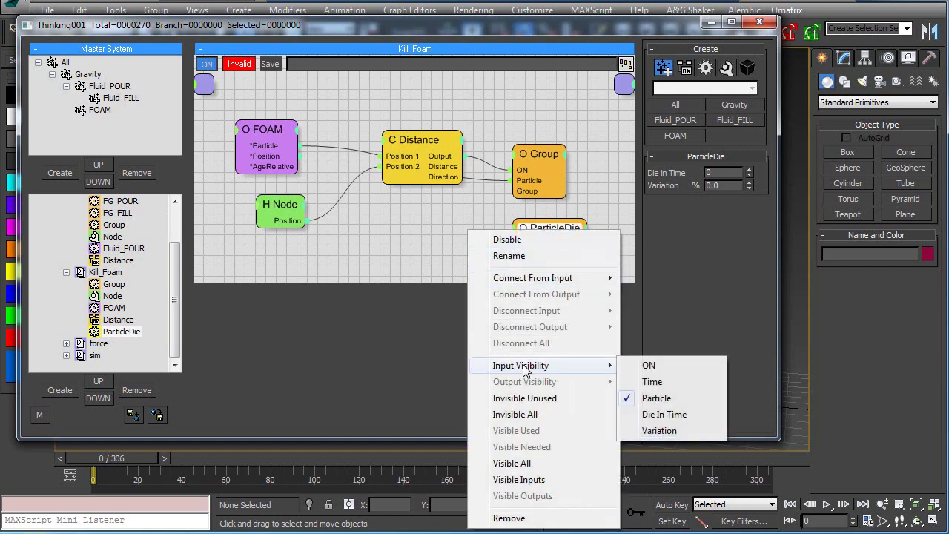
pyautogui.click(651, 365)
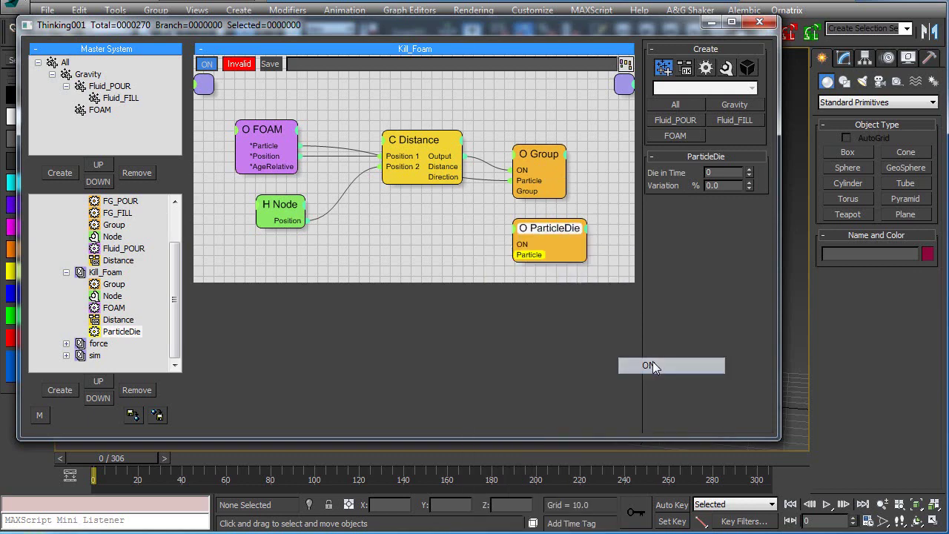
# Delete the Group operator from Kill_Foam and move ParticleDie into its place beside Distance.
pyautogui.click(523, 172)
pyautogui.moveTo(538, 154); pyautogui.dragTo(561, 152)
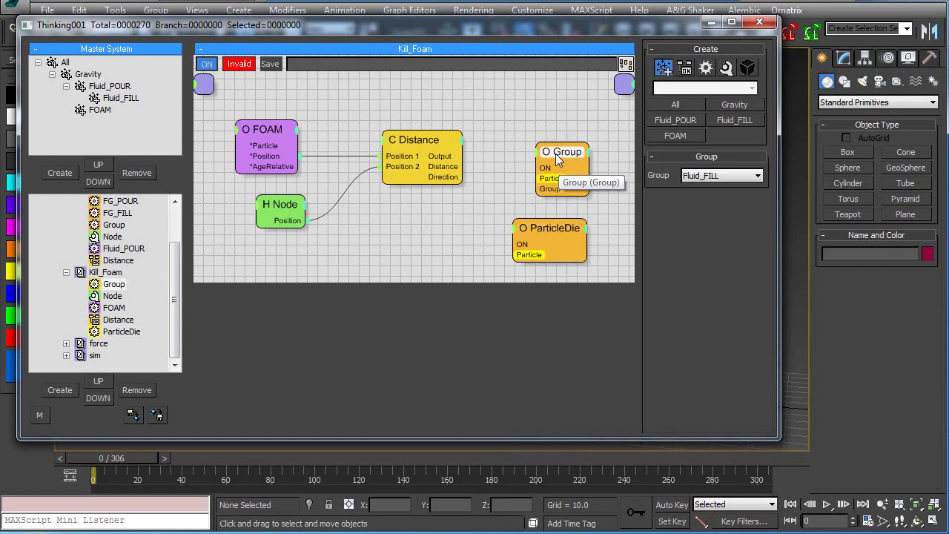
pyautogui.press('Delete')
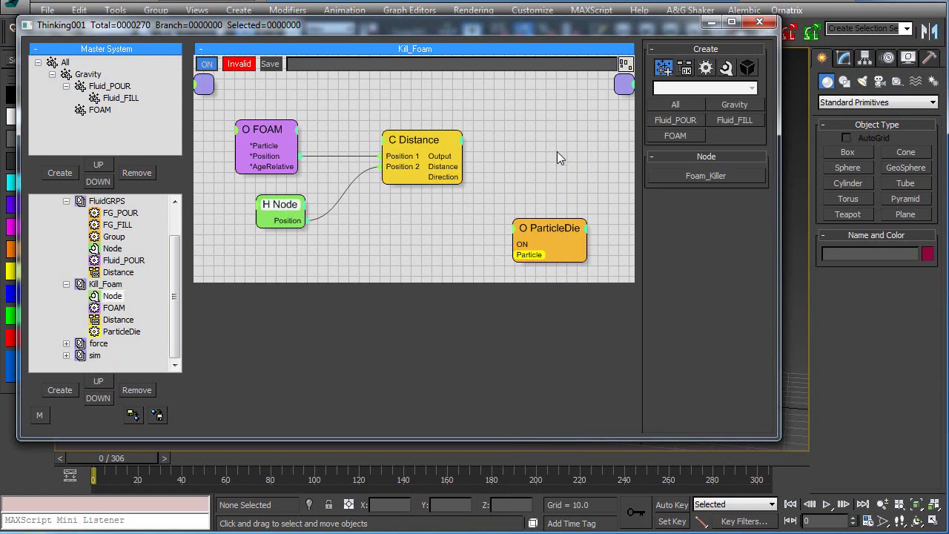
pyautogui.click(547, 227)
pyautogui.moveTo(547, 227); pyautogui.dragTo(547, 161)
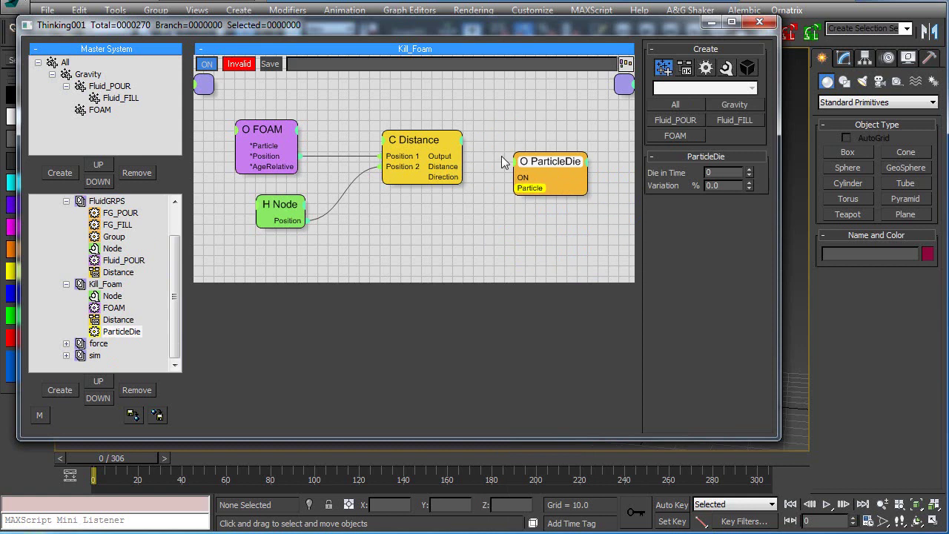
# Connect Distance's Output to ParticleDie's ON input and FOAM's Particle output to ParticleDie's Particle input.
pyautogui.moveTo(519, 177); pyautogui.dragTo(523, 177)
pyautogui.moveTo(547, 169); pyautogui.dragTo(548, 158)
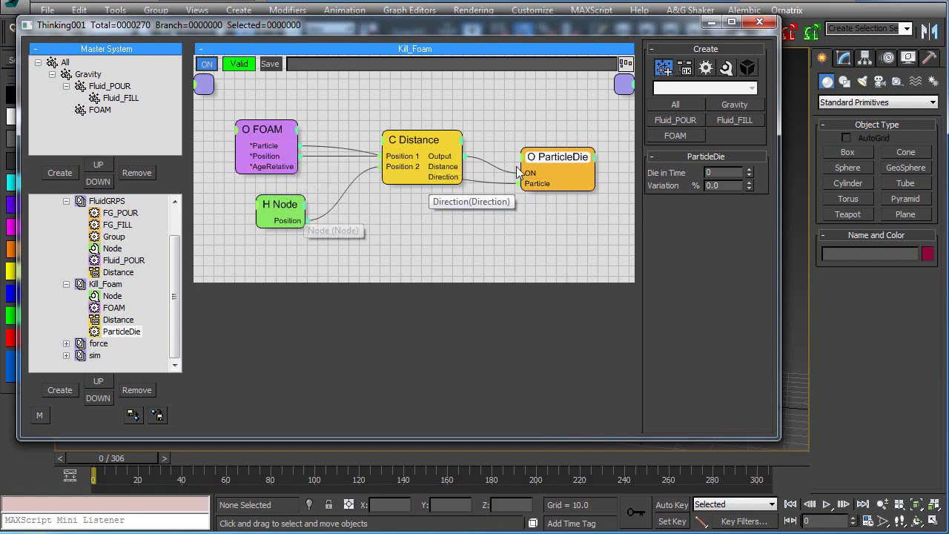
pyautogui.moveTo(553, 161); pyautogui.dragTo(552, 160)
# Play the simulation to test the foam kill and reposition Foam_Killer at the vessel's mouth, at a Z of about 87.3.
pyautogui.click(424, 145)
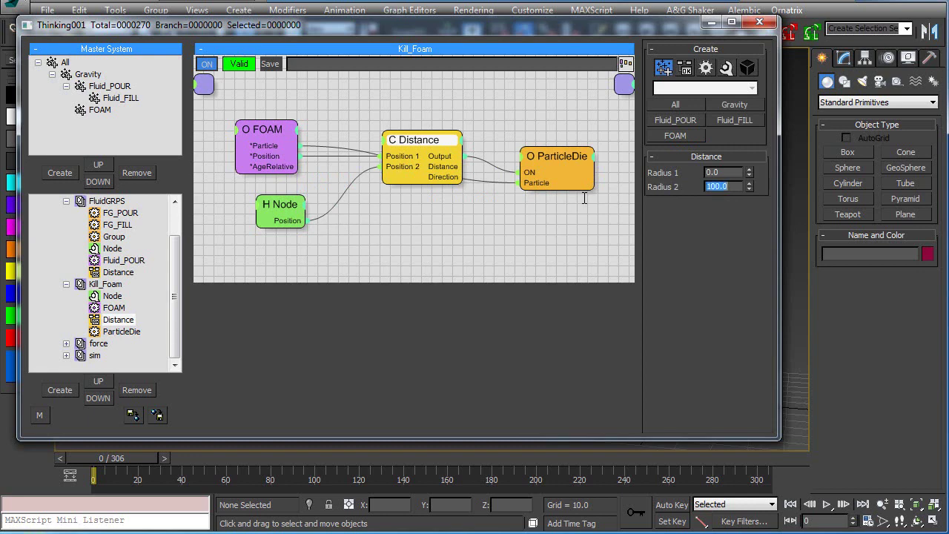
pyautogui.moveTo(477, 26); pyautogui.dragTo(161, 39)
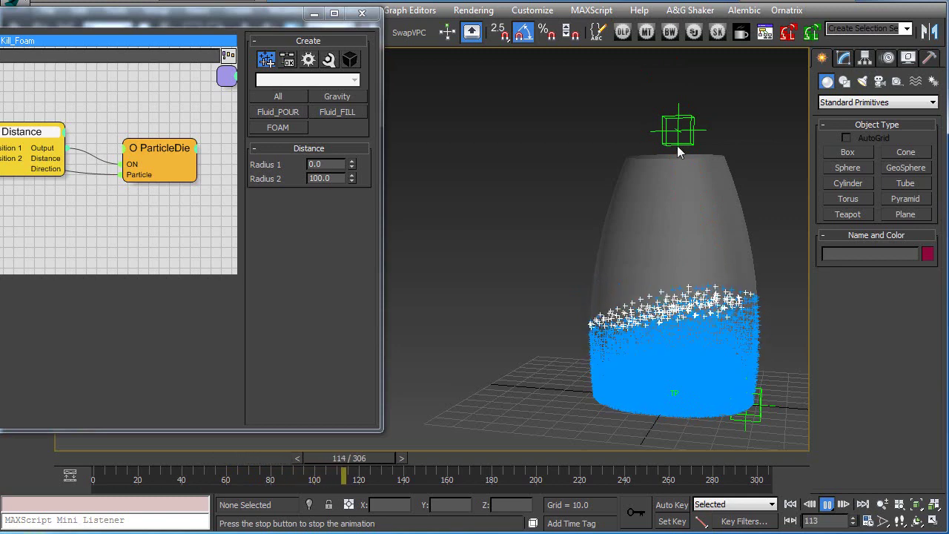
pyautogui.press('/')
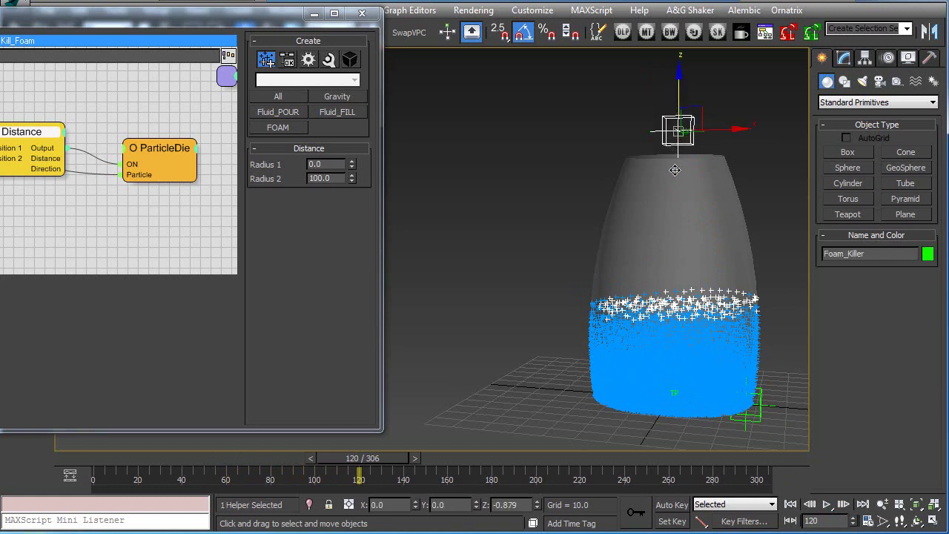
pyautogui.click(790, 505)
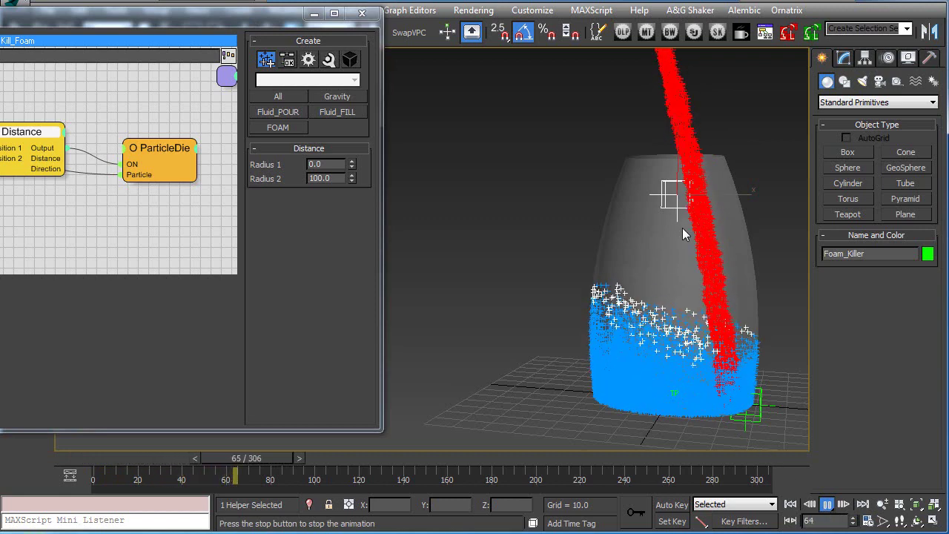
pyautogui.click(790, 504)
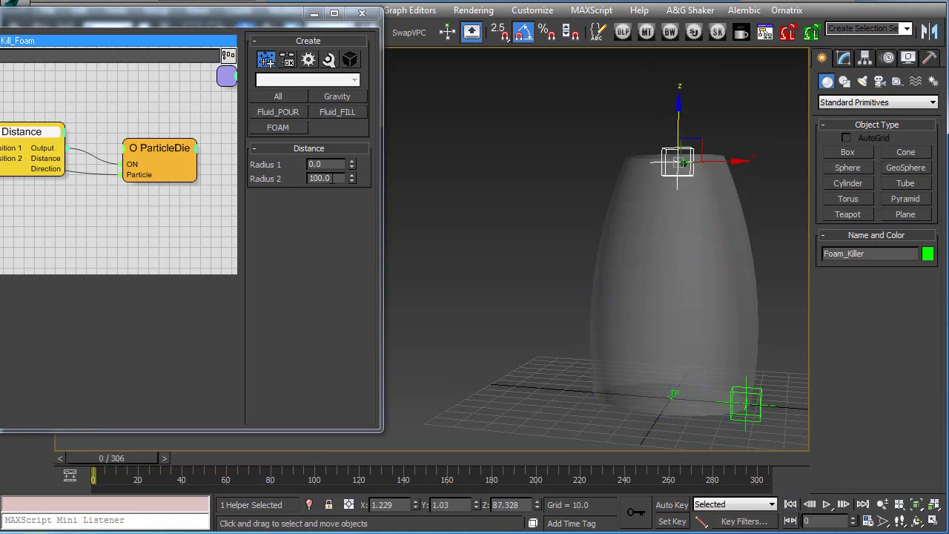
# Try a Radius 2 of 20 on Kill_Foam's Distance condition, replay the simulation, and rewind to frame 0.
pyautogui.click(319, 178)
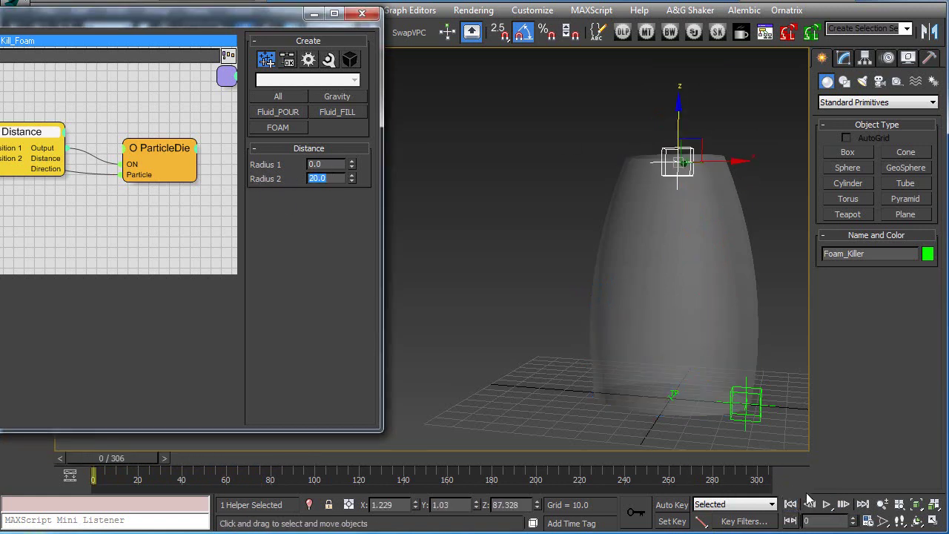
pyautogui.click(826, 504)
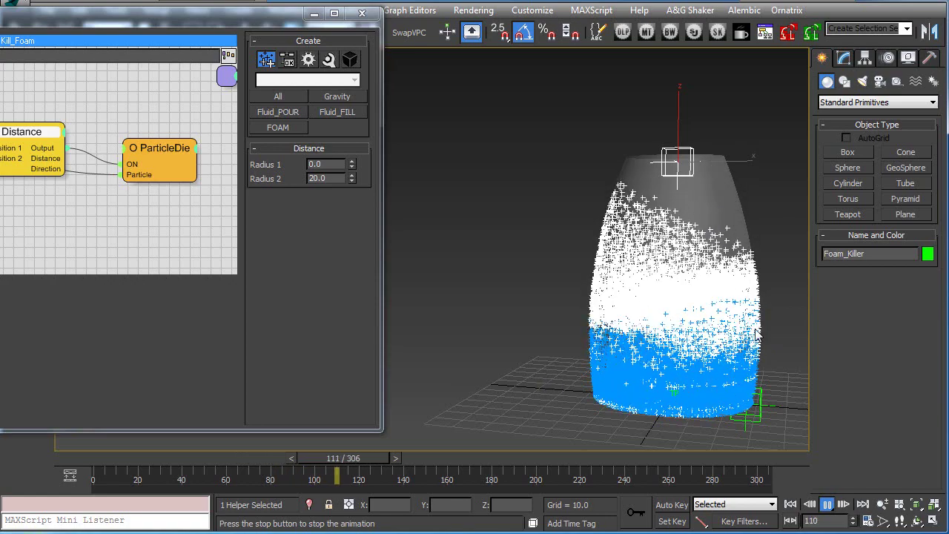
pyautogui.click(789, 507)
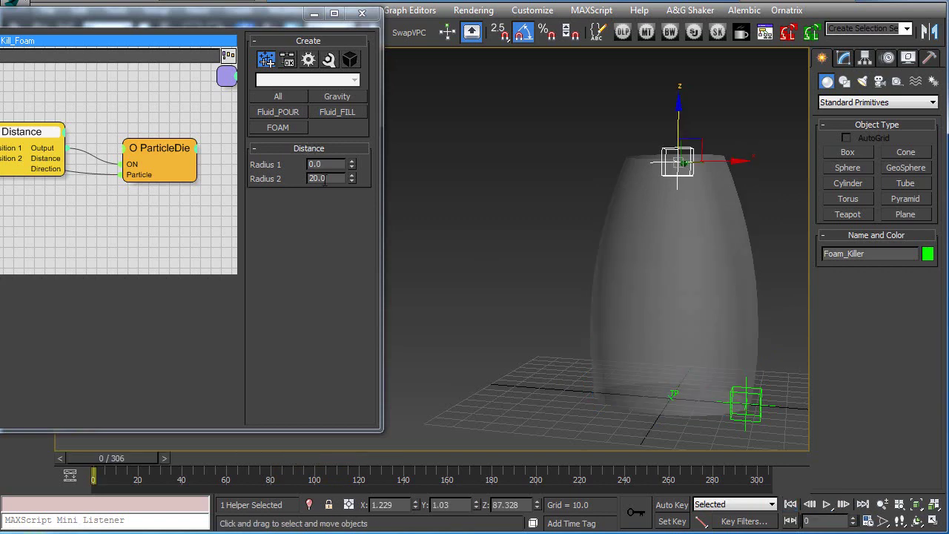
# Set Kill_Foam's Distance Radius 2 to 40, replay the simulation, and rewind to frame 0.
pyautogui.moveTo(334, 180); pyautogui.dragTo(266, 186)
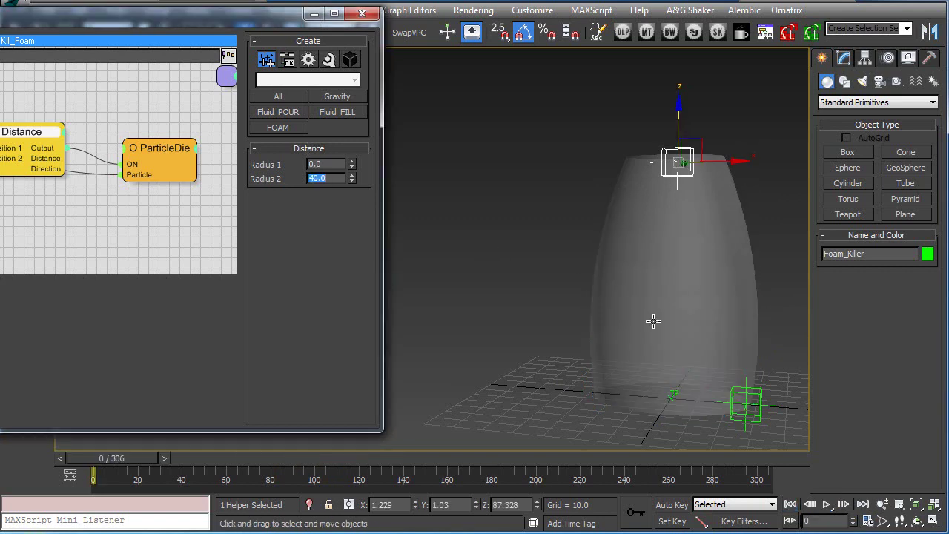
pyautogui.click(826, 504)
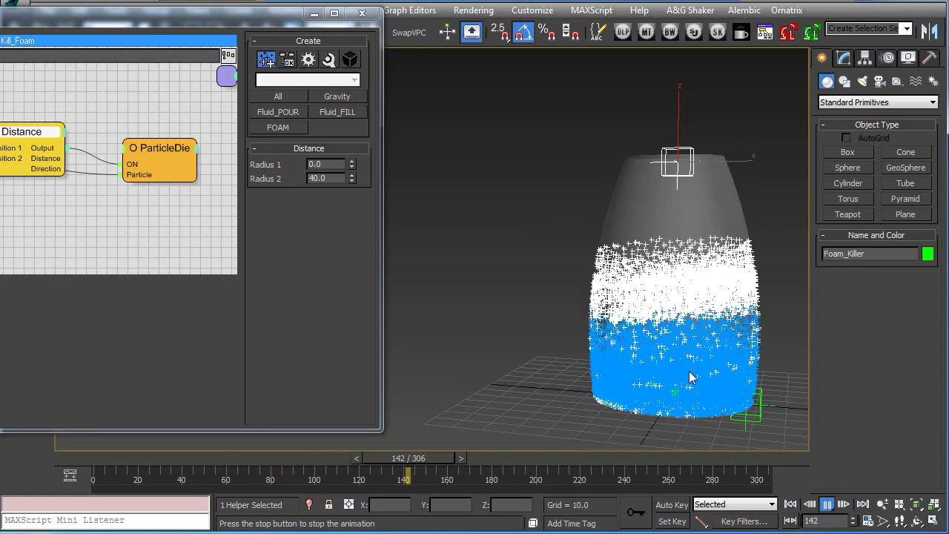
pyautogui.click(790, 505)
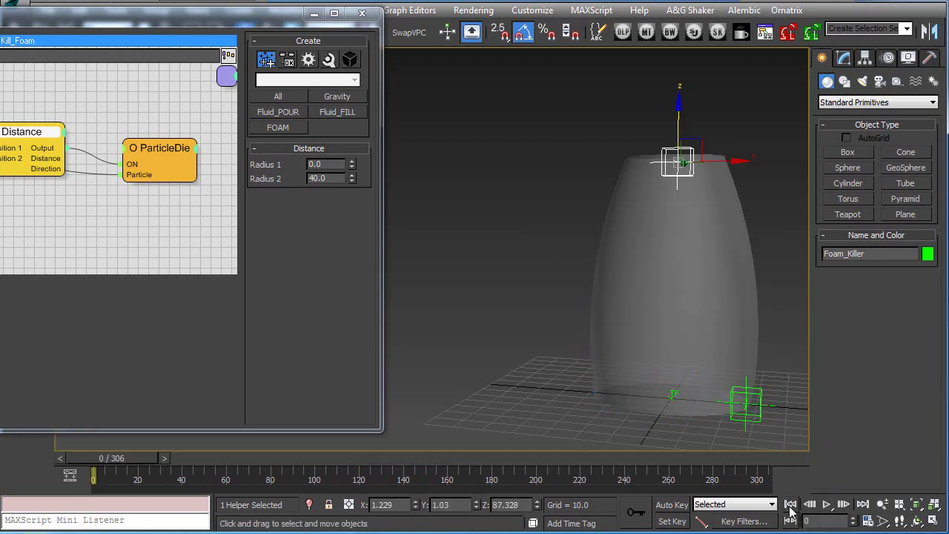
# Set the Variation of Kill_Foam's ParticleDie operator to 50%, play the simulation, and rewind to frame 0.
pyautogui.click(169, 152)
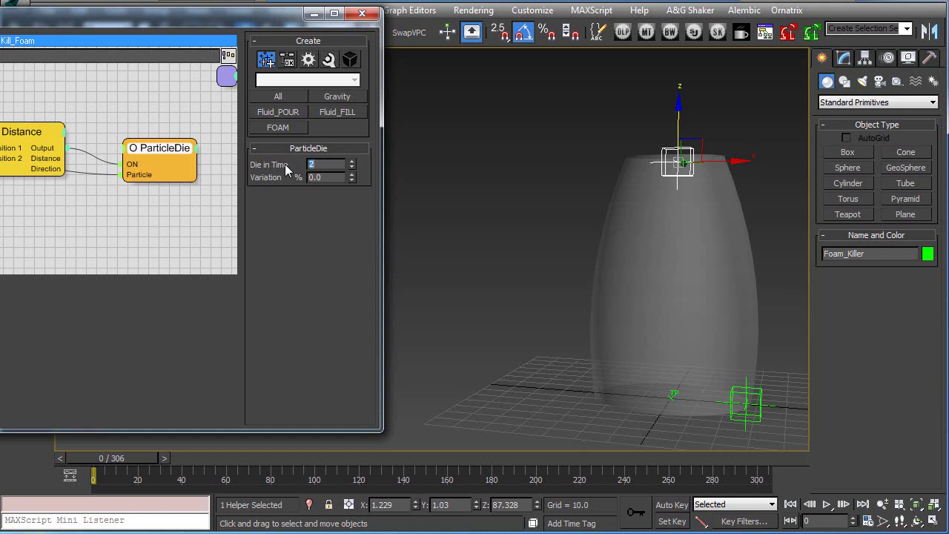
pyautogui.press('Tab')
pyautogui.click(826, 505)
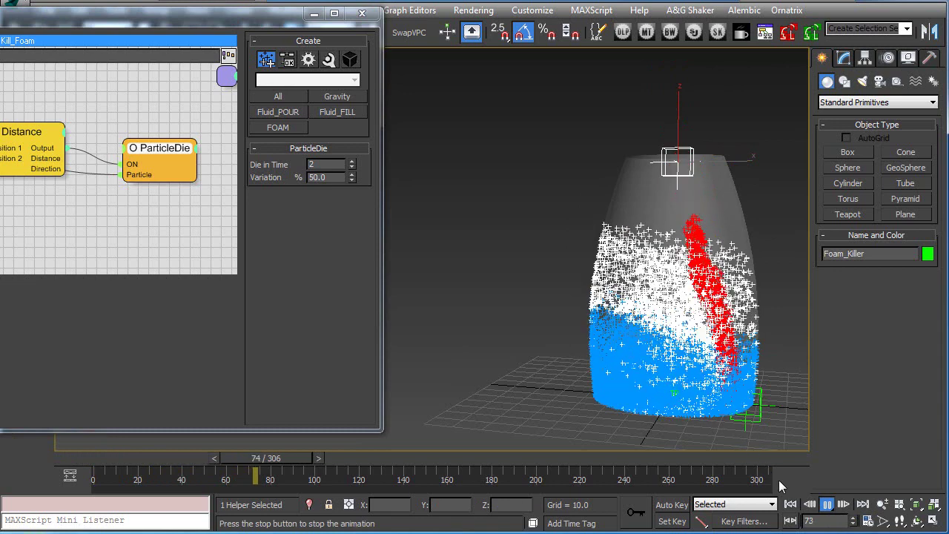
pyautogui.click(789, 504)
# Try a Die in Time of 5 on ParticleDie, replay the simulation, and rewind to frame 0.
pyautogui.doubleClick(327, 164)
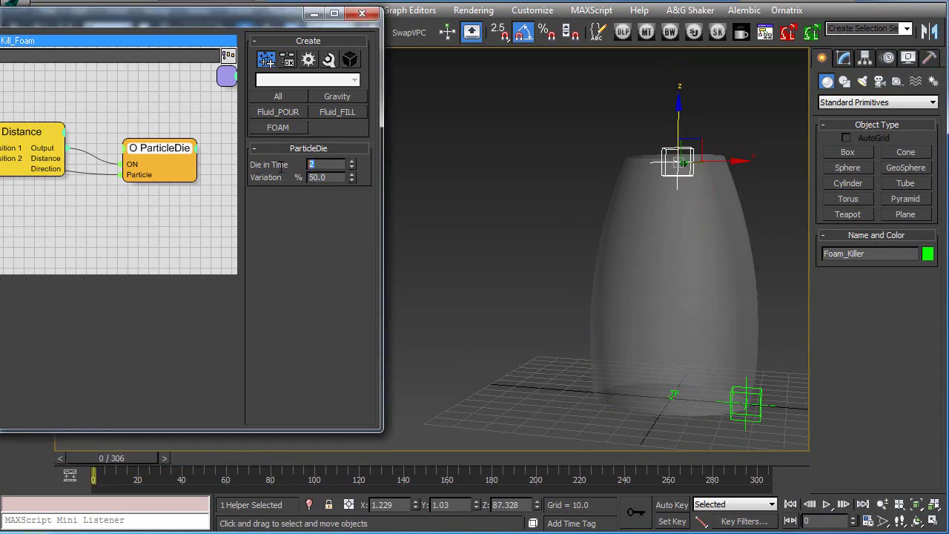
pyautogui.click(826, 504)
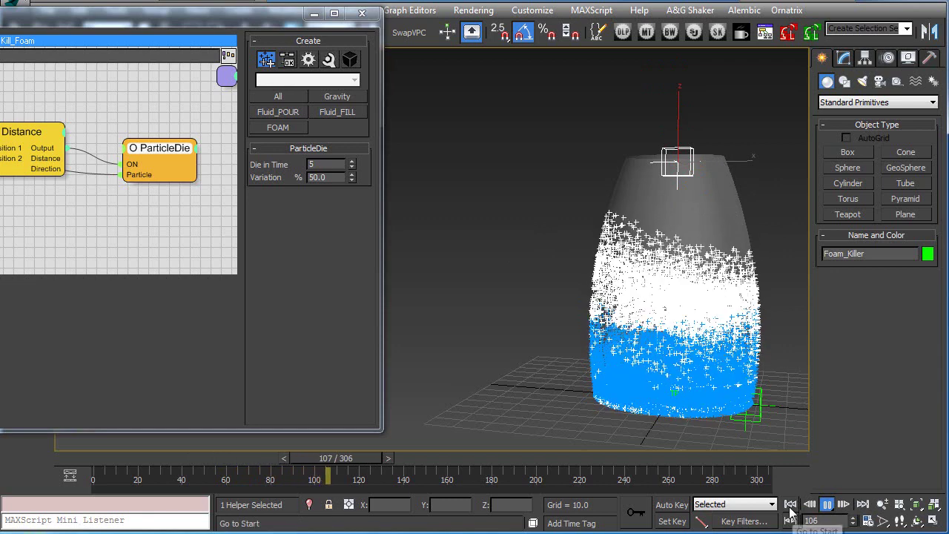
pyautogui.press('Home')
# Set ParticleDie's Die in Time to 10, replay the simulation, and rewind to frame 0.
pyautogui.doubleClick(320, 164)
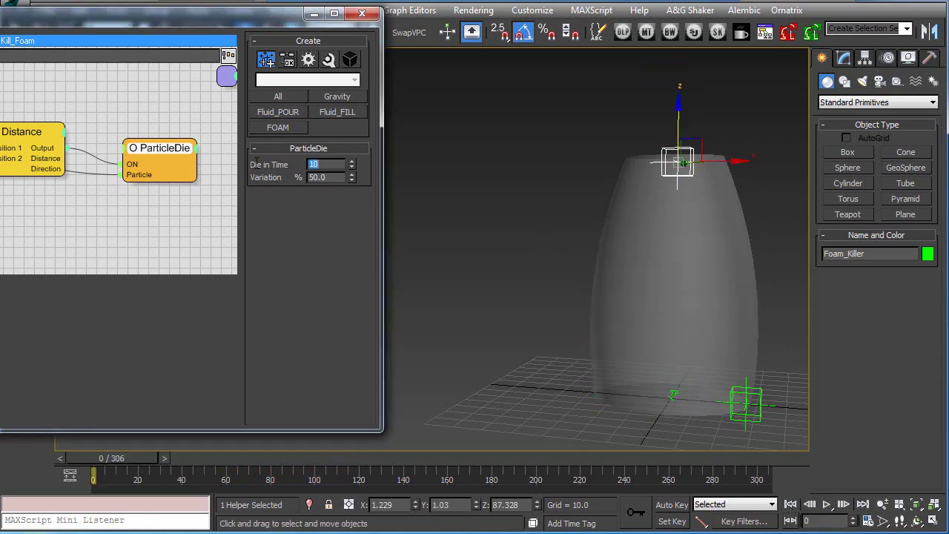
pyautogui.click(826, 504)
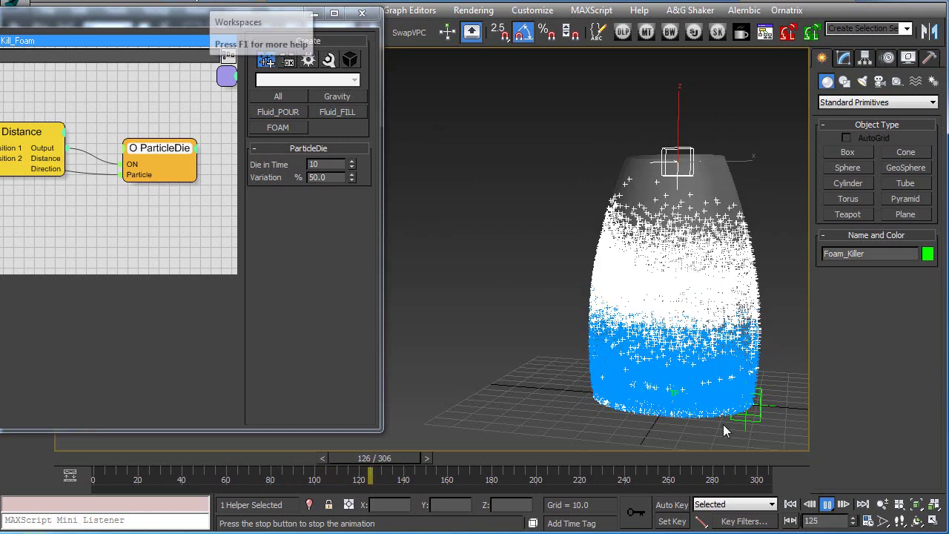
pyautogui.click(790, 504)
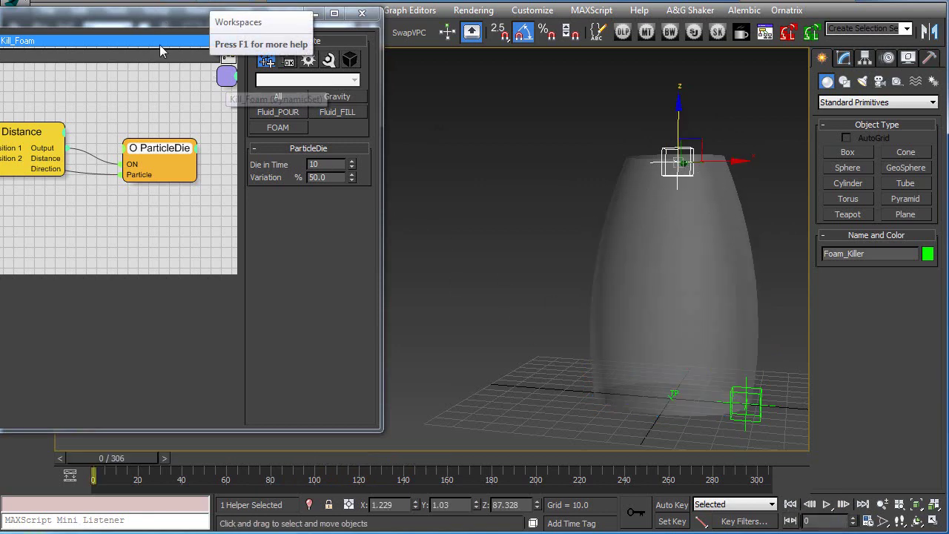
# Collapse the FluidGRPS and Kill_Foam dynamic sets in the MasterDynamic tree and close the Thinking Particles window.
pyautogui.click(432, 108)
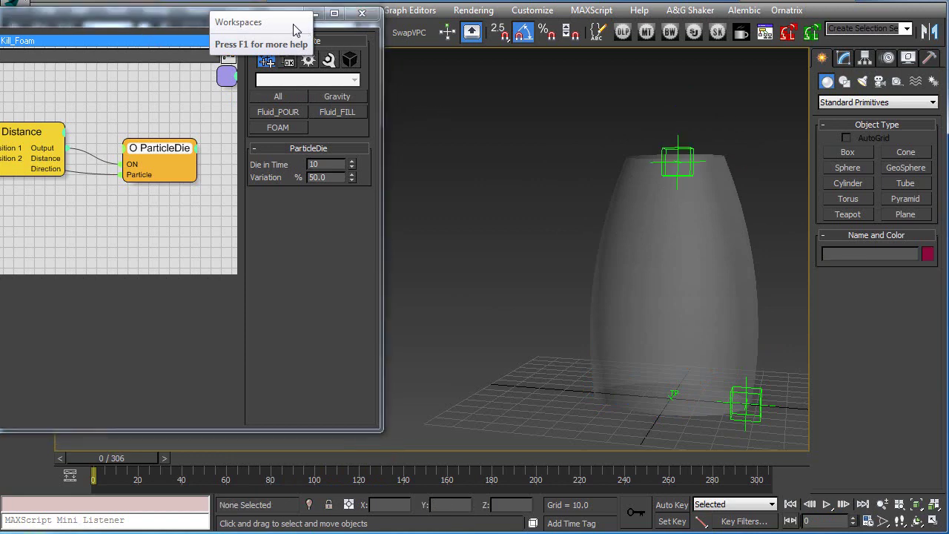
pyautogui.moveTo(141, 20); pyautogui.dragTo(483, 40)
pyautogui.moveTo(302, 43); pyautogui.dragTo(346, 33)
pyautogui.scroll(1, 169, 225)
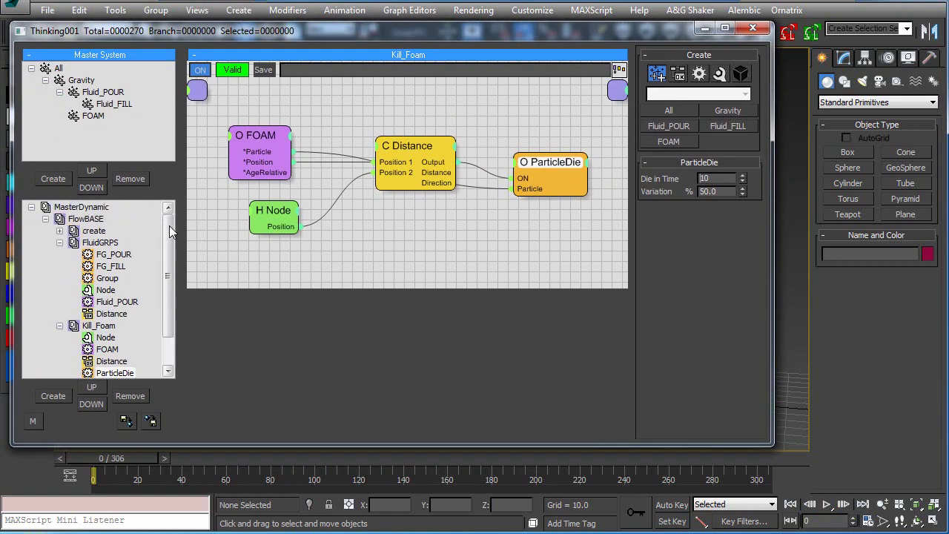
pyautogui.click(59, 242)
pyautogui.click(60, 255)
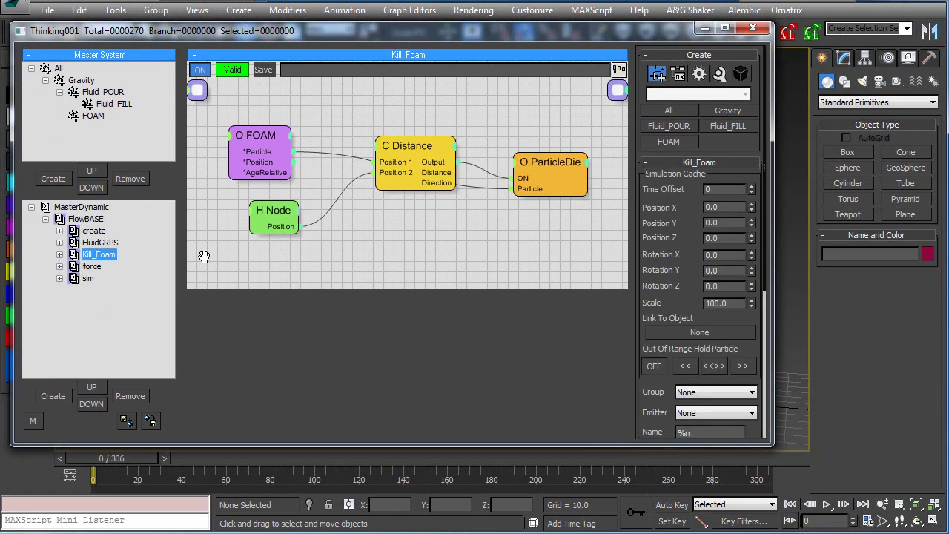
pyautogui.moveTo(529, 33); pyautogui.dragTo(529, 29)
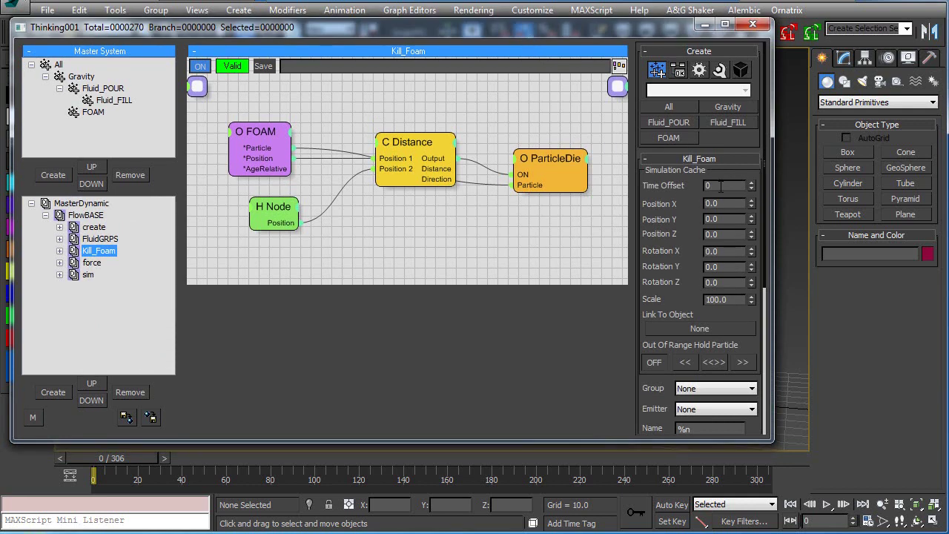
pyautogui.click(753, 27)
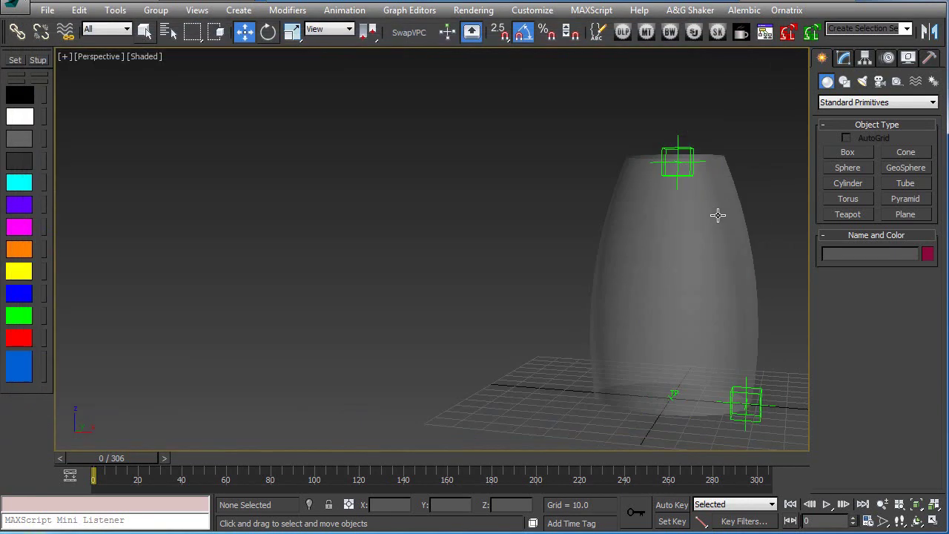
# Replay the pour simulation from frame 0 and examine the foam near the vessel's mouth from several angles.
pyautogui.click(827, 505)
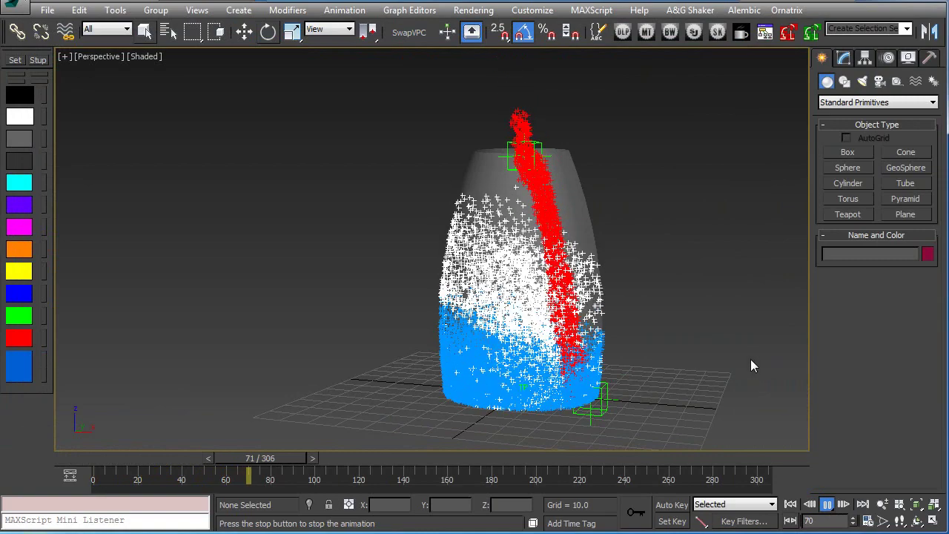
pyautogui.moveTo(743, 344); pyautogui.dragTo(695, 325, button='middle')
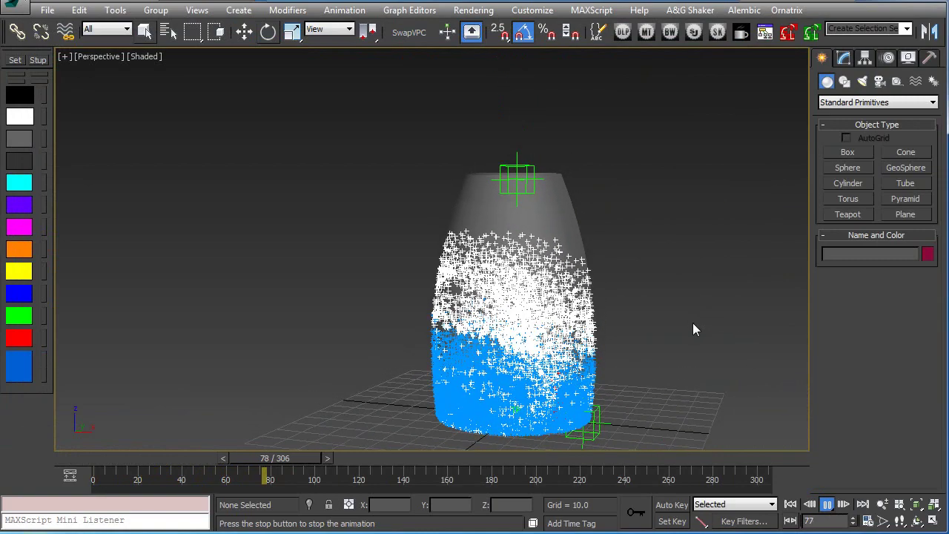
pyautogui.scroll(-3, 695, 317)
pyautogui.keyDown('alt'); pyautogui.moveTo(670, 364); pyautogui.dragTo(665, 344, button='middle'); pyautogui.keyUp('alt')
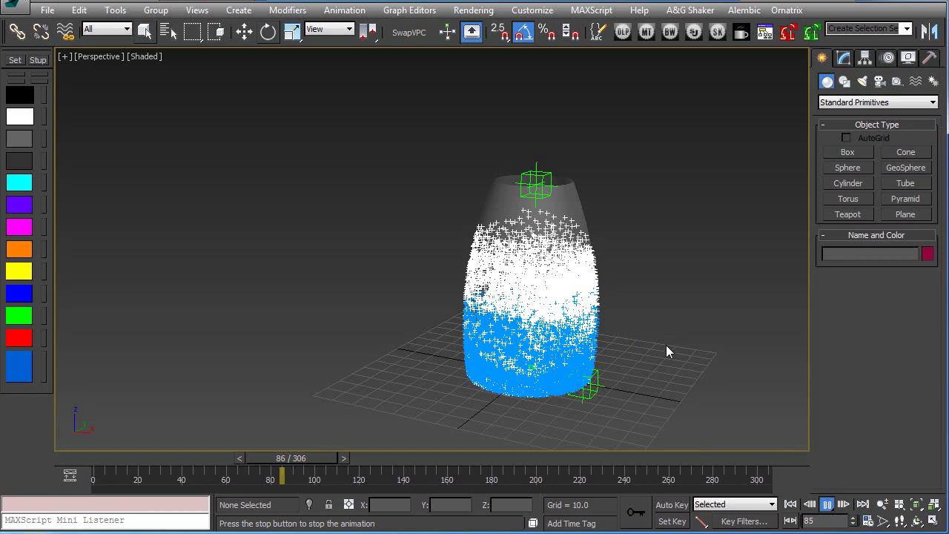
pyautogui.click(790, 504)
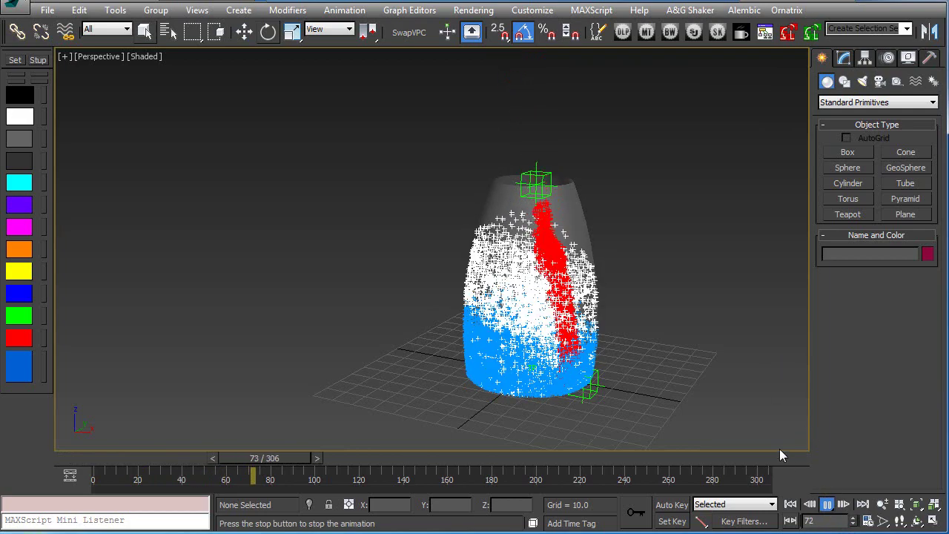
pyautogui.keyDown('alt'); pyautogui.moveTo(753, 390); pyautogui.dragTo(769, 378, button='middle'); pyautogui.keyUp('alt')
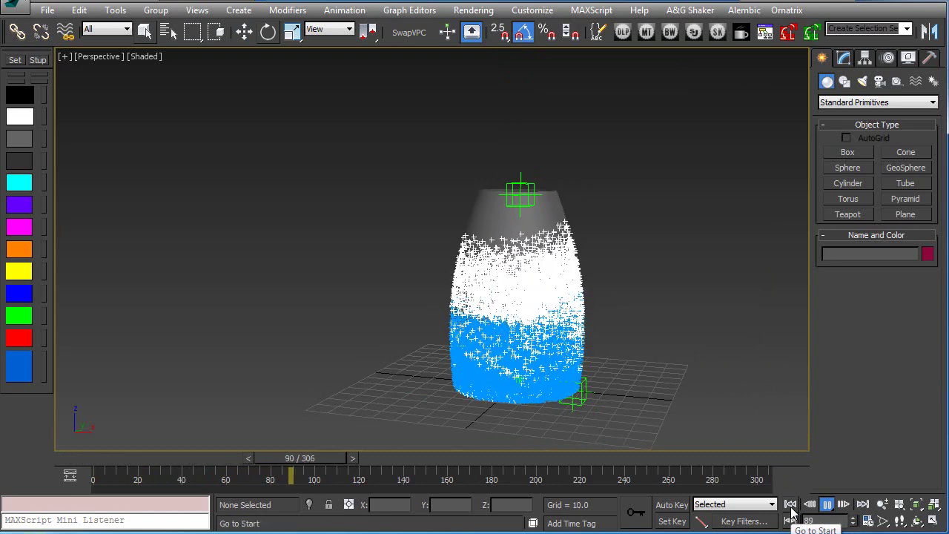
pyautogui.click(790, 504)
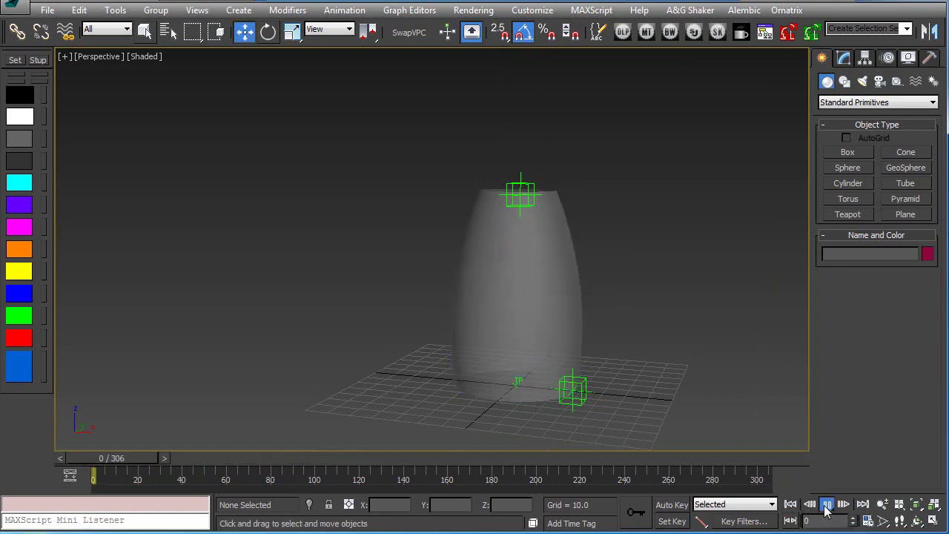
pyautogui.click(827, 504)
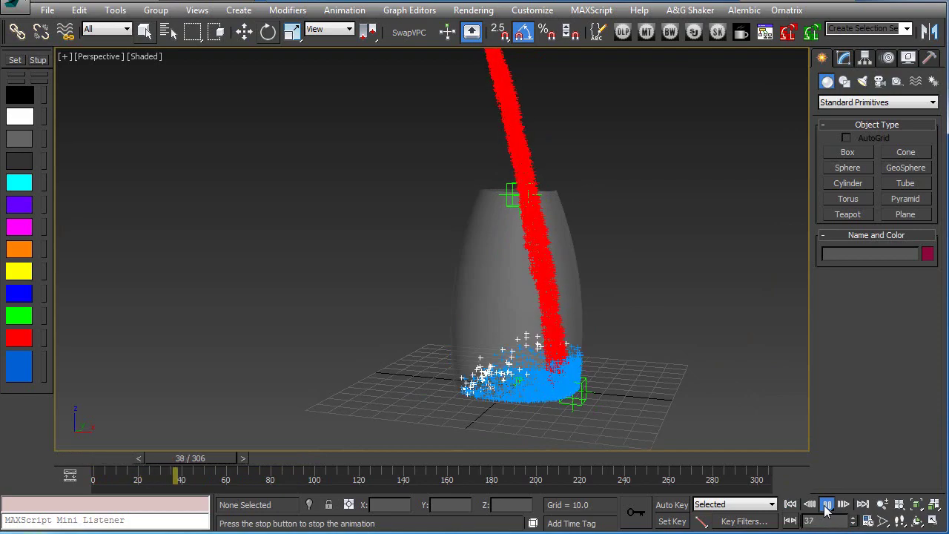